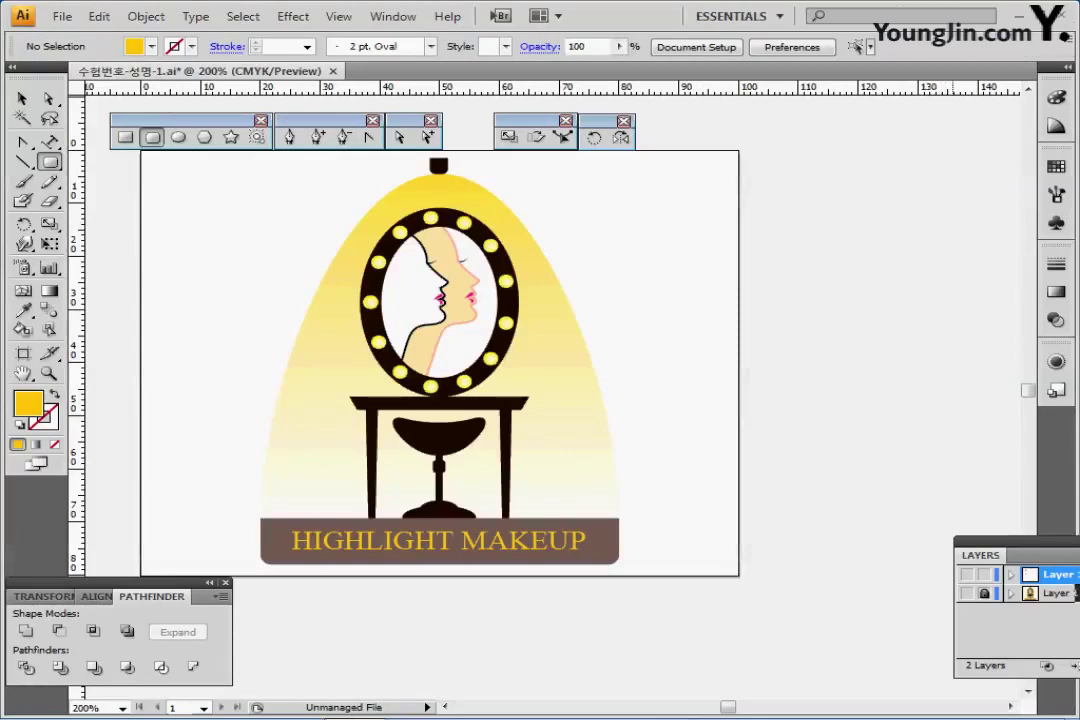
Step: Make the top layer visible and show the guides
{"action": "left_click", "coordinate": [966, 575]}
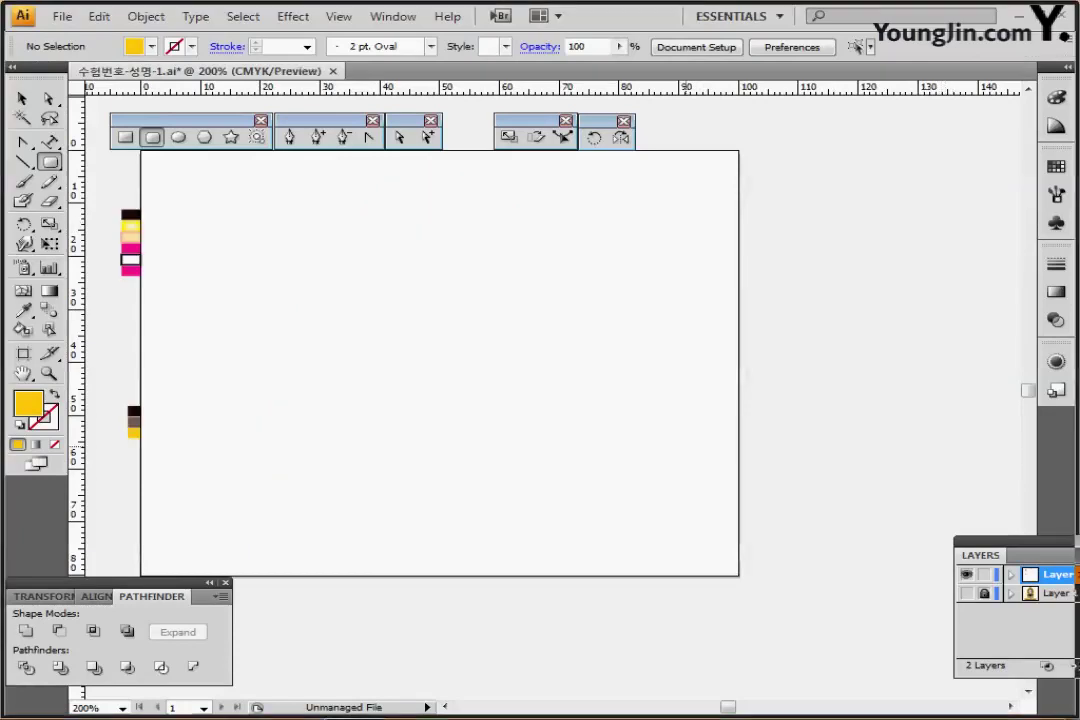
{"action": "key", "text": "ctrl+semicolon"}
{"action": "left_click", "coordinate": [455, 354], "text": "ctrl"}
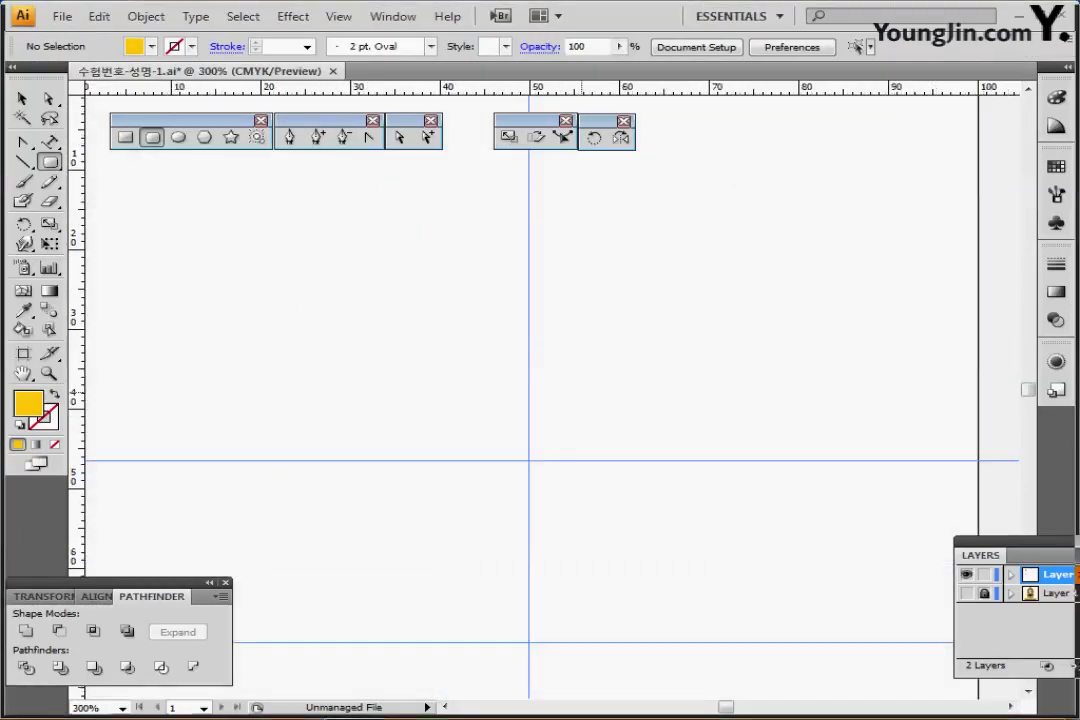
{"action": "key", "text": "ctrl+minus"}
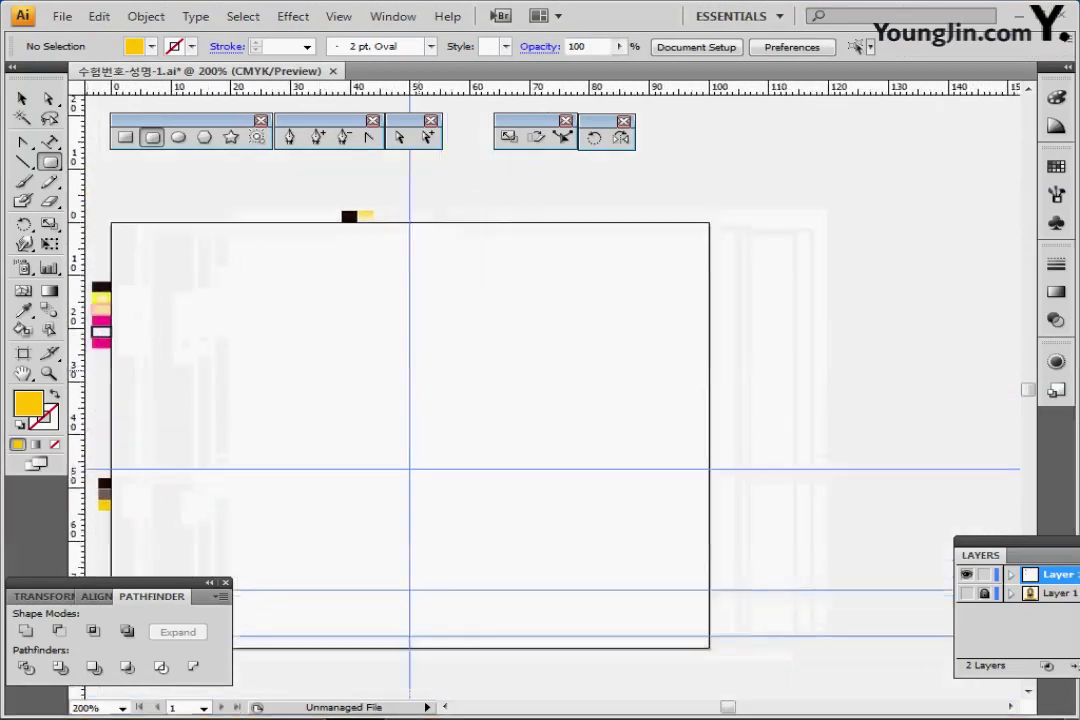
{"action": "left_click_drag", "start_coordinate": [410, 389], "coordinate": [406, 398]}
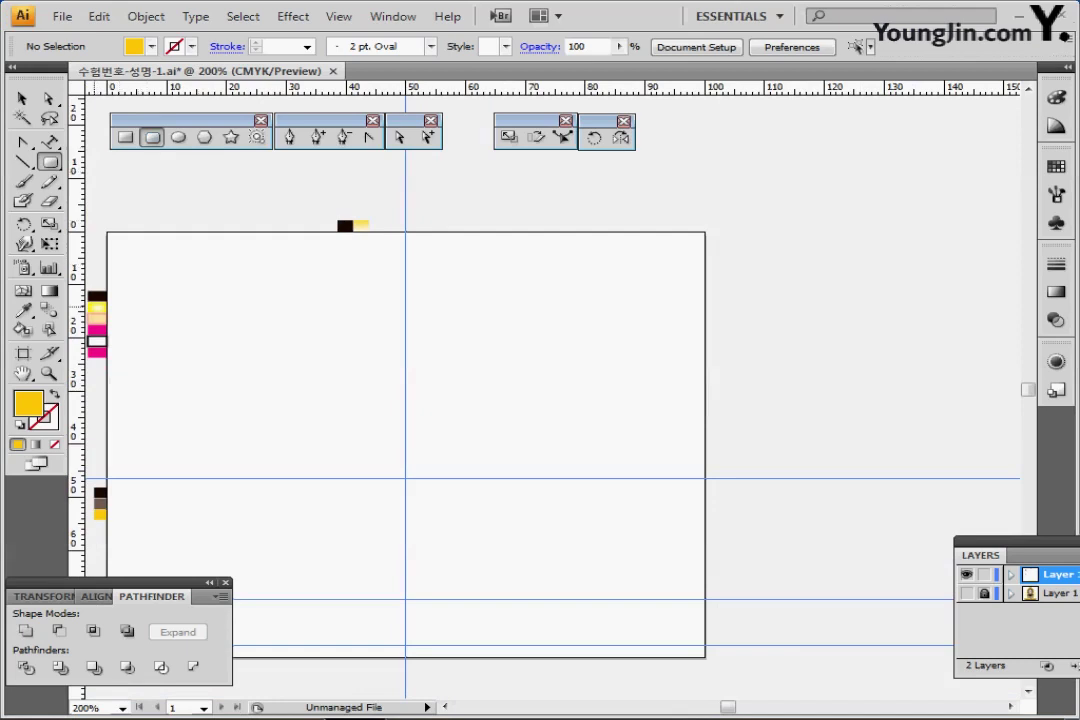
Step: Draw a 3 × 4 mm rounded rectangle with 1 mm corner radius, centred on the vertical guide near the artboard's upper edge, in default colours
{"action": "key", "text": "d"}
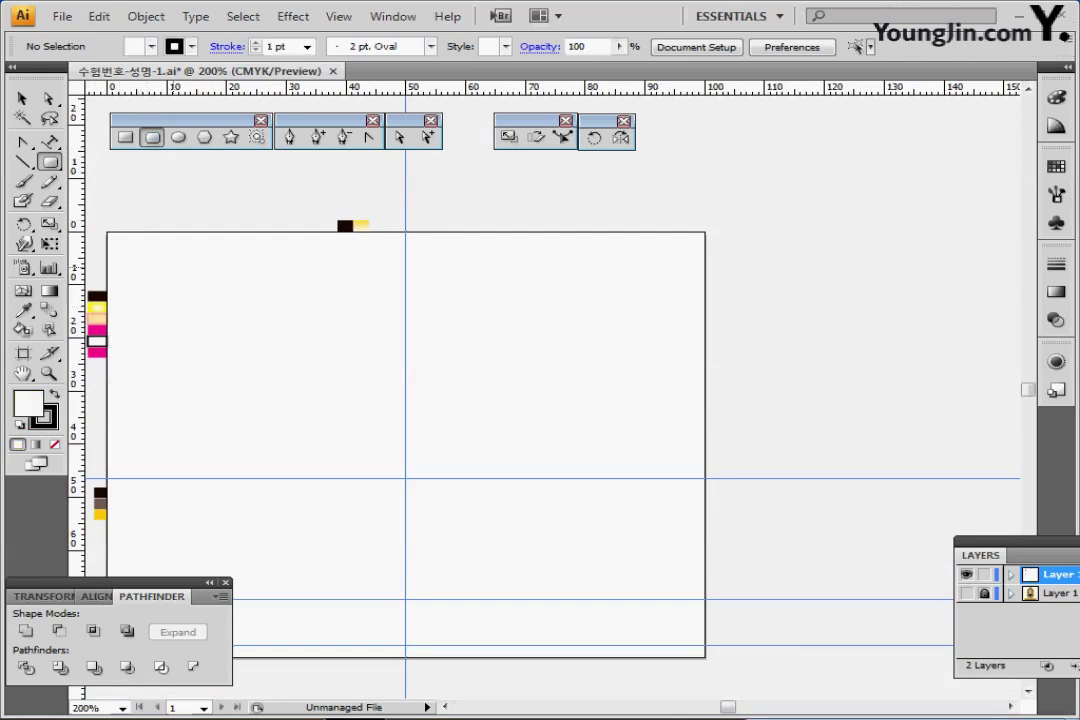
{"action": "left_click", "coordinate": [436, 283], "text": "ctrl"}
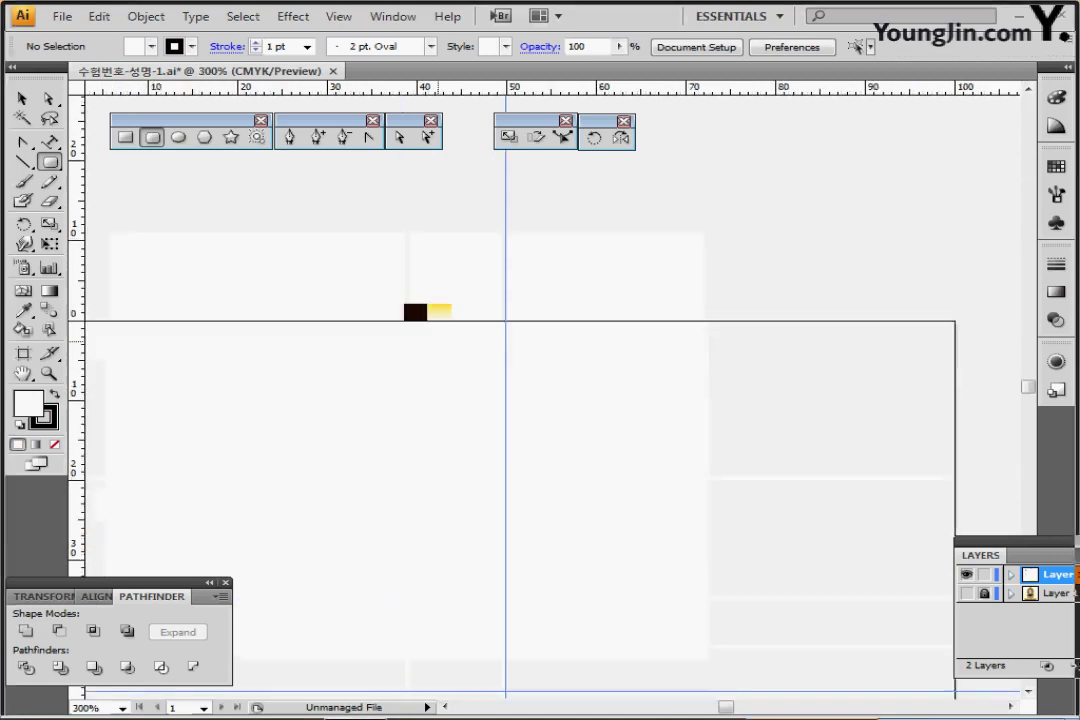
{"action": "left_click", "coordinate": [534, 396], "text": "ctrl"}
{"action": "key", "text": "ctrl+equal"}
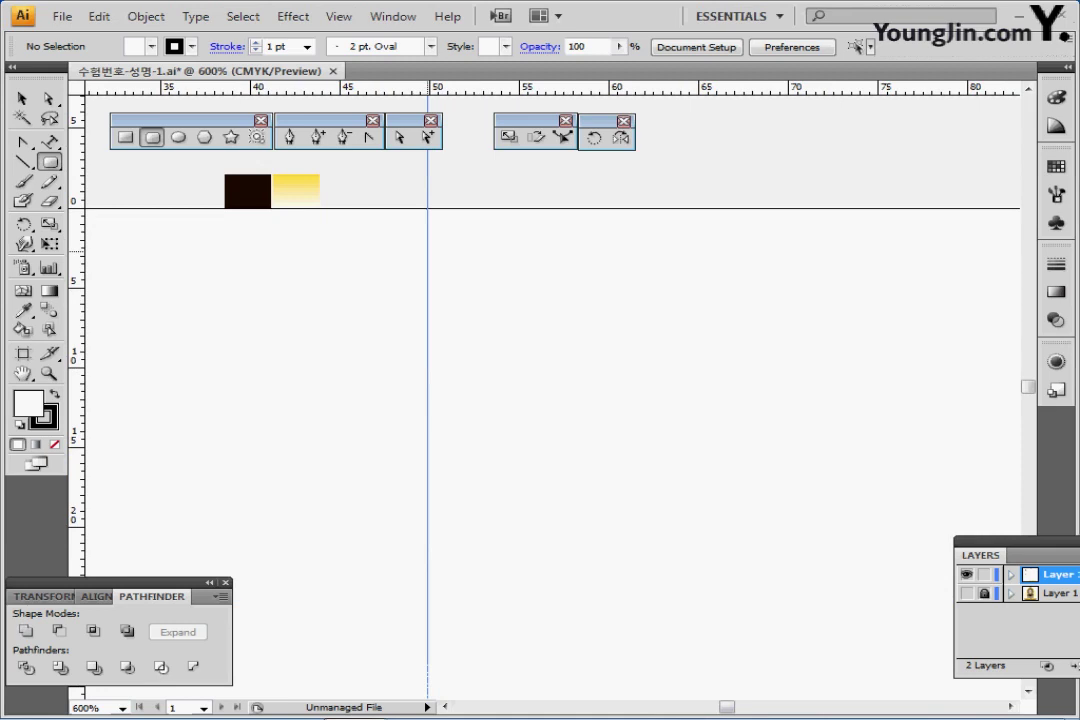
{"action": "left_click", "coordinate": [428, 251]}
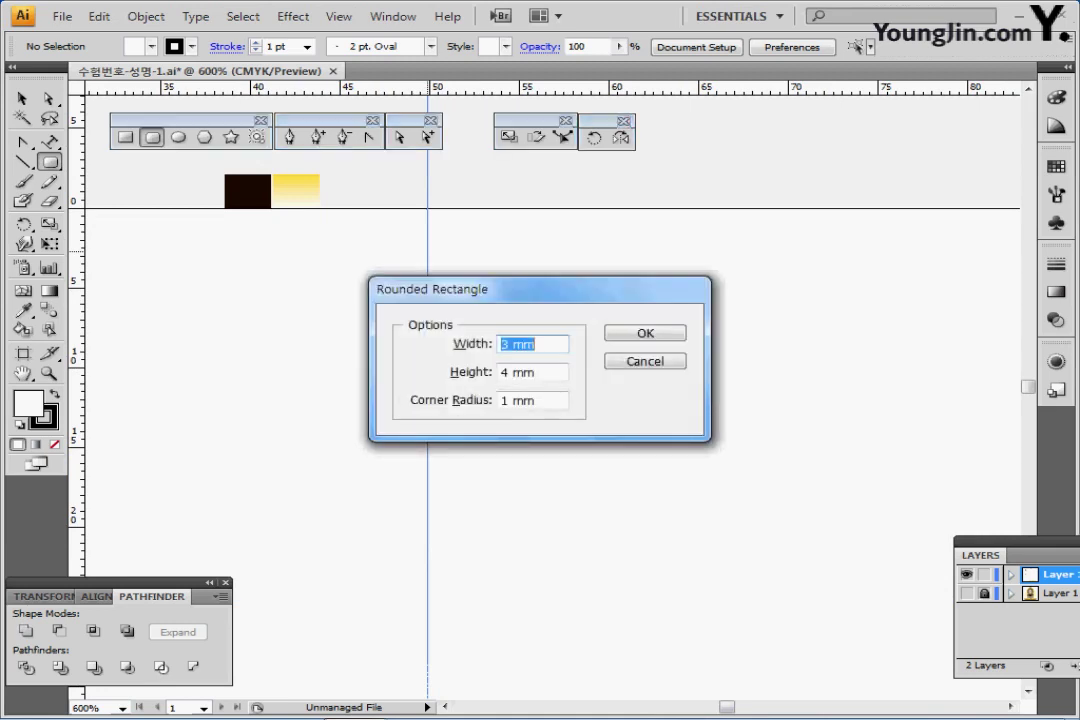
{"action": "key", "text": "Tab"}
{"action": "key", "text": "Tab"}
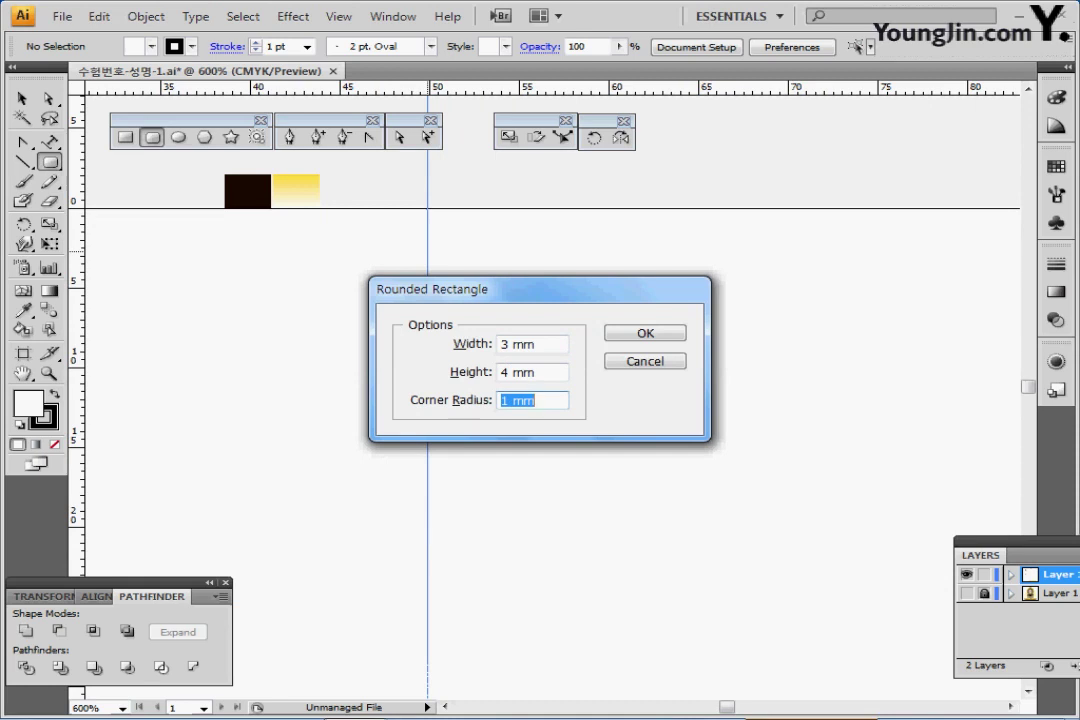
{"action": "key", "text": "Return"}
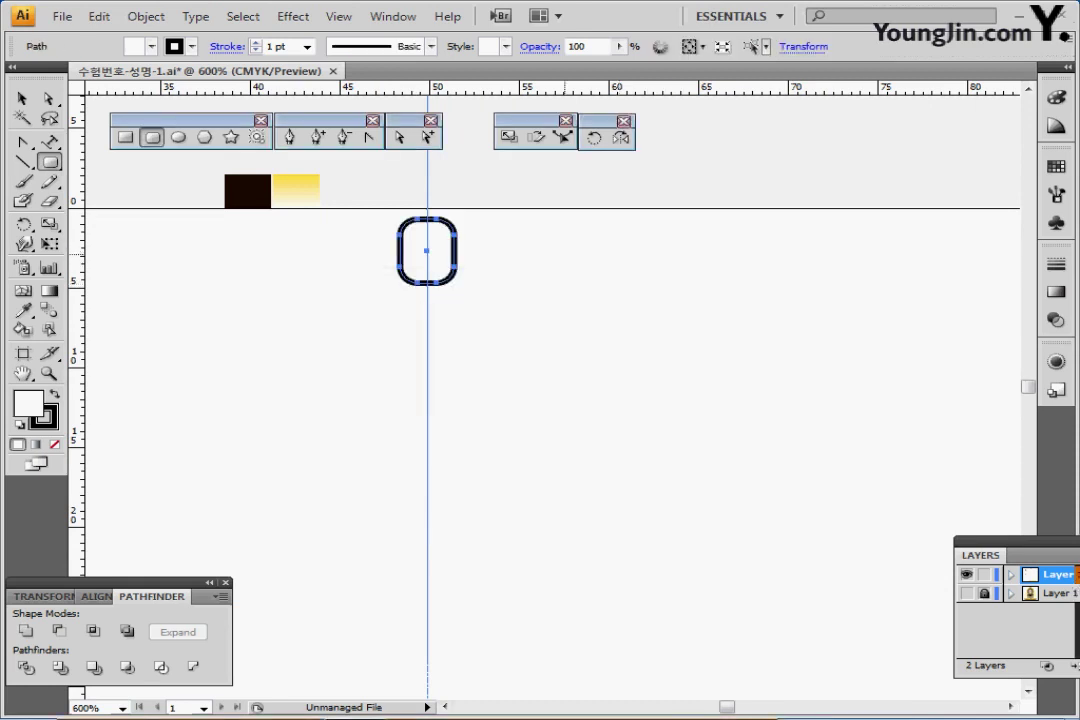
Step: Delete the rounded rectangle's two uppermost anchor points and join the open ends with a straight edge
{"action": "key", "text": "ctrl+plus"}
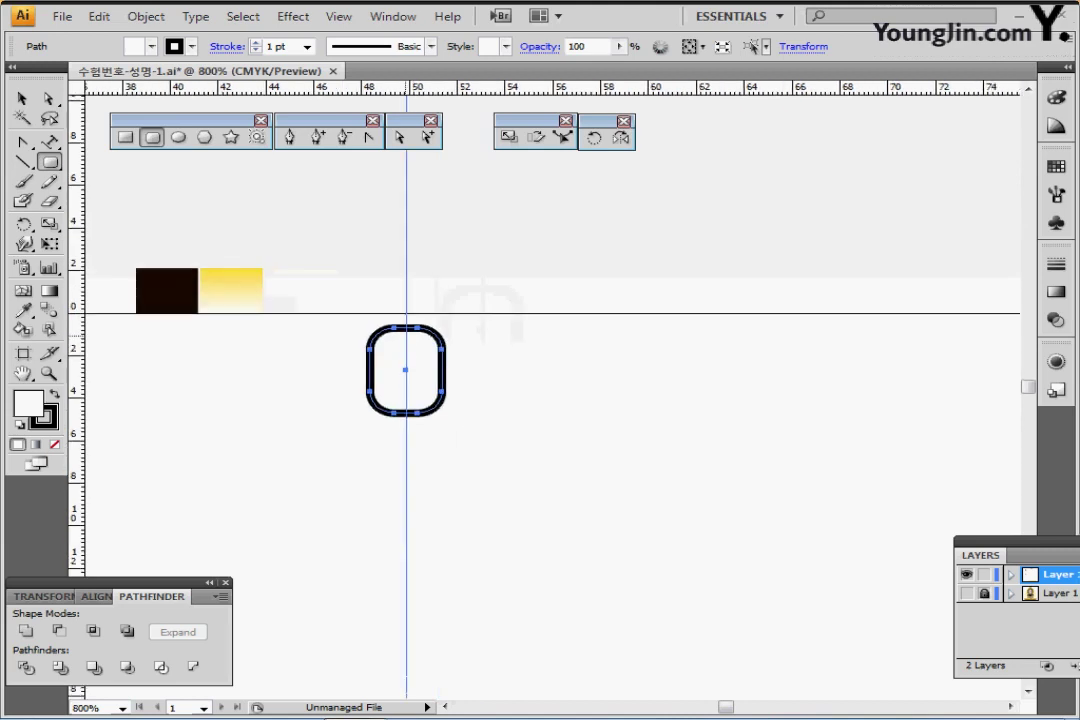
{"action": "key", "text": "a"}
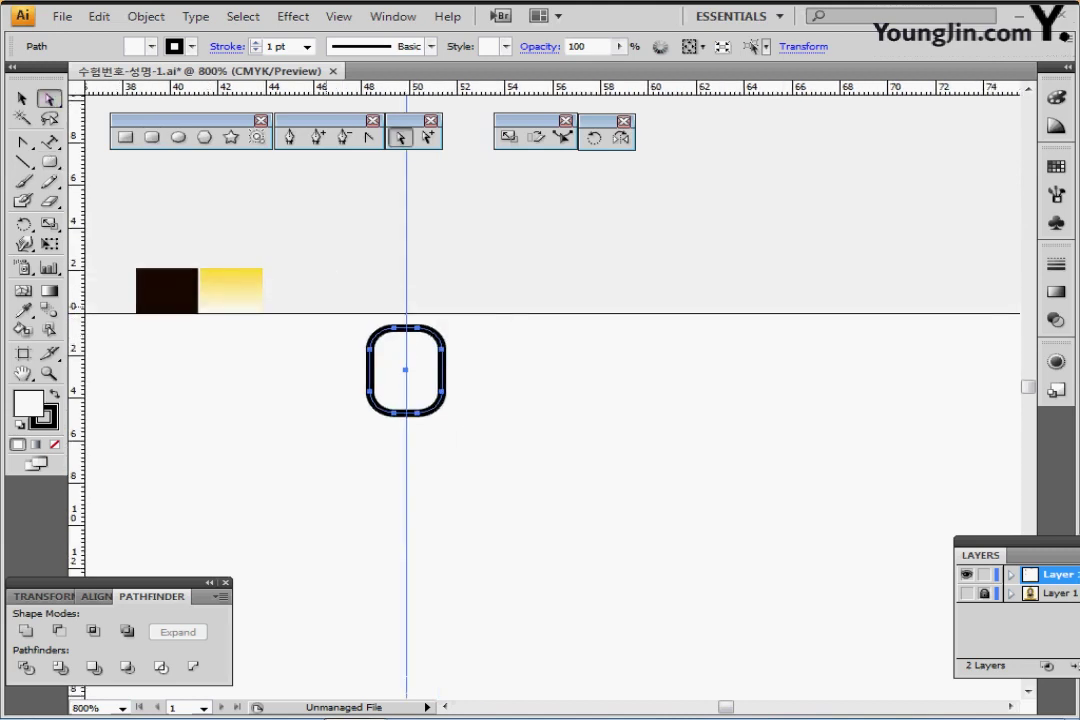
{"action": "left_click_drag", "start_coordinate": [349, 301], "coordinate": [464, 333]}
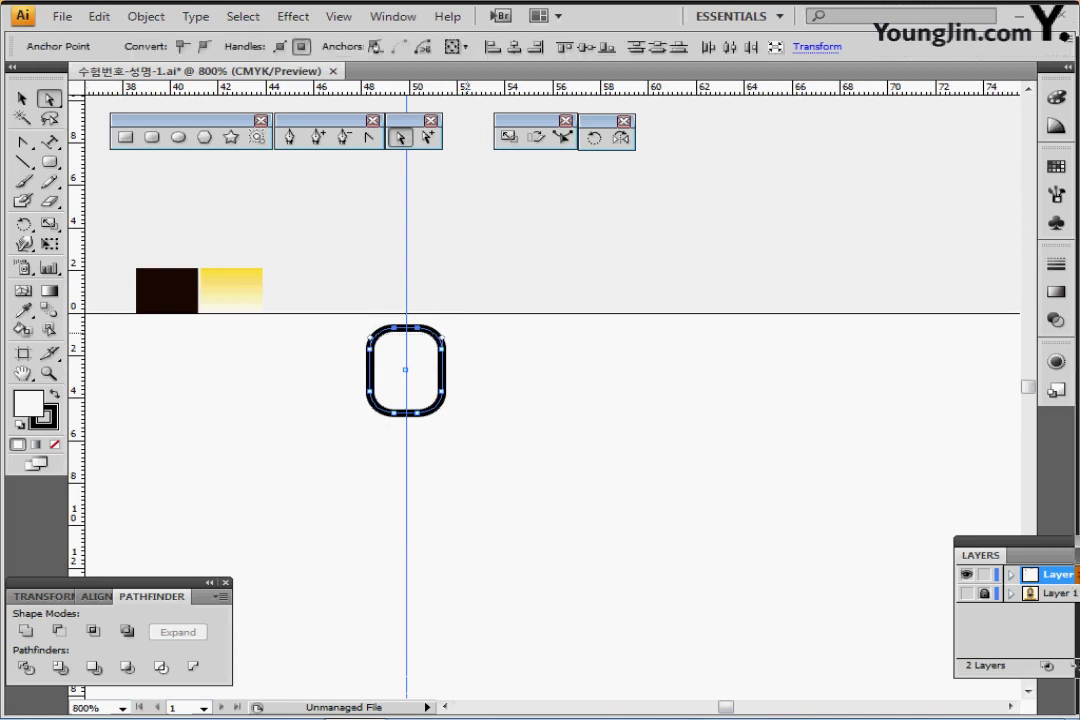
{"action": "key", "text": "Delete"}
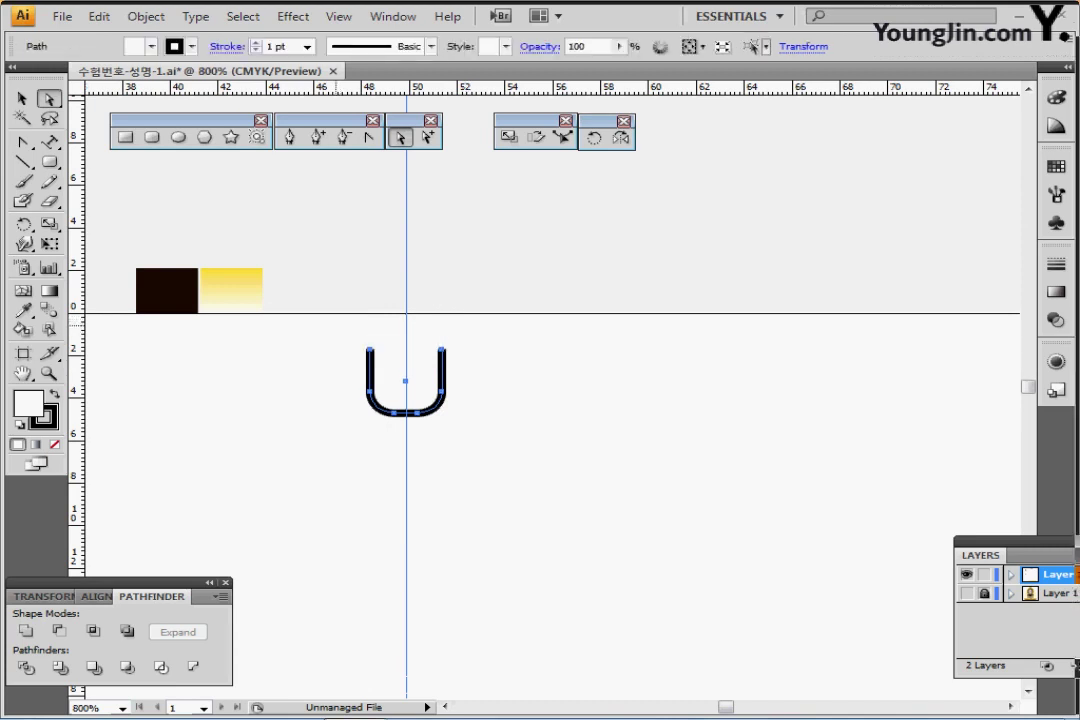
{"action": "left_click_drag", "start_coordinate": [336, 326], "coordinate": [493, 358]}
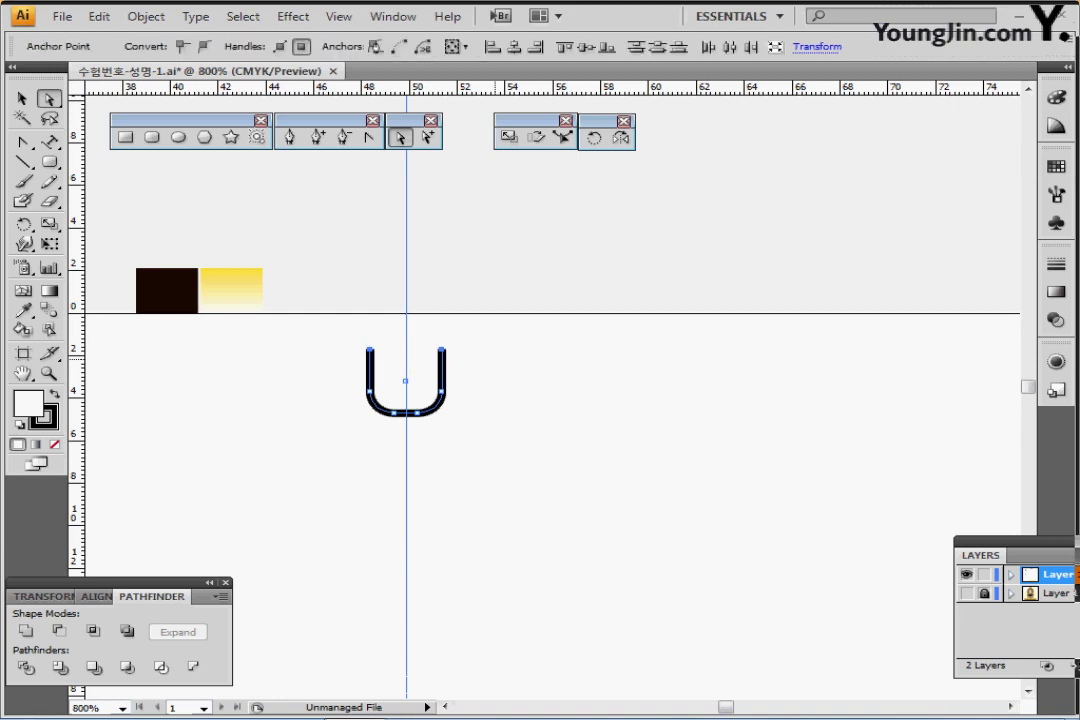
{"action": "key", "text": "ctrl+j"}
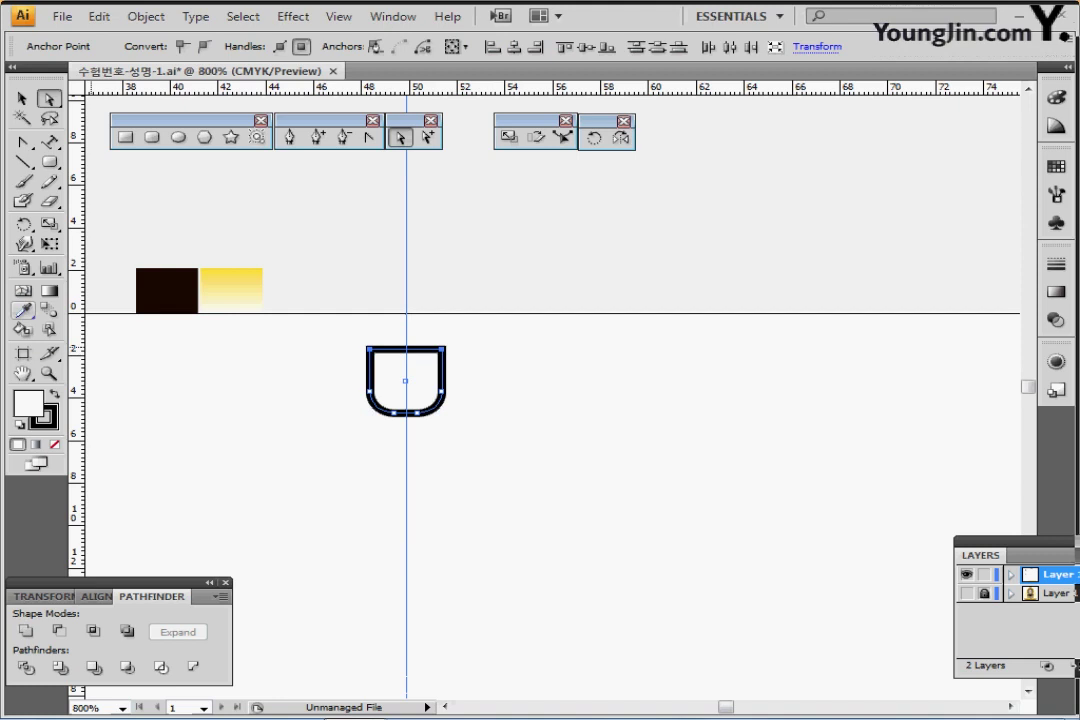
Step: Apply the dark brown sample colour to the cap shape with the Eyedropper and deselect it
{"action": "left_click", "coordinate": [23, 310]}
{"action": "left_click", "coordinate": [166, 290]}
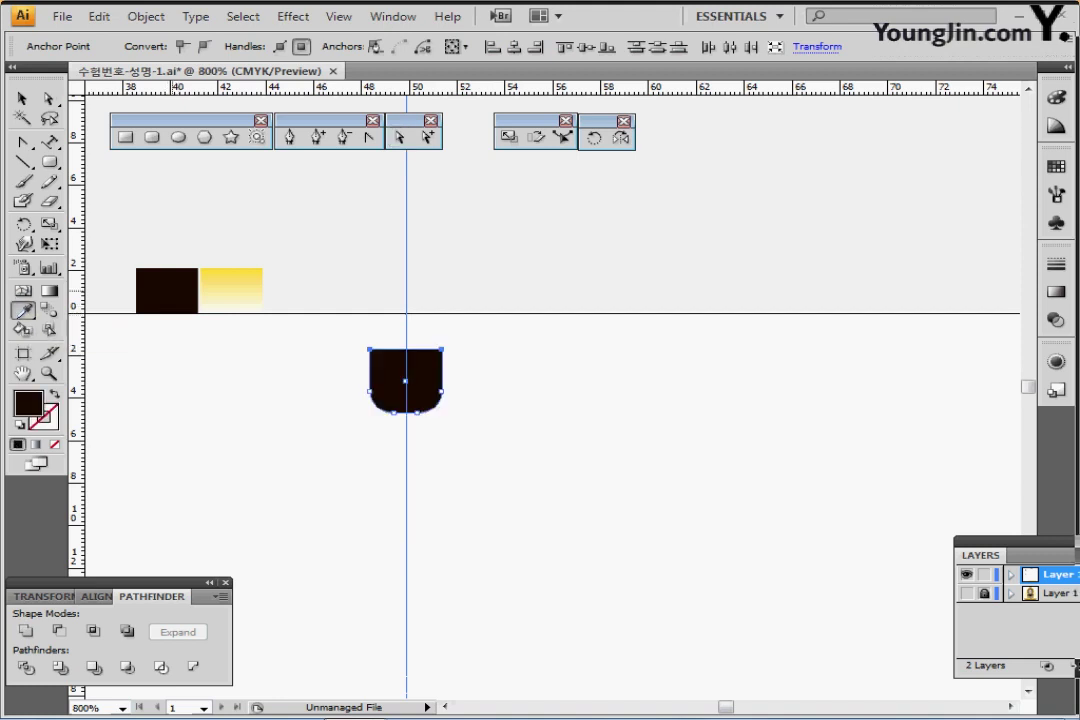
{"action": "key", "text": "ctrl+shift+a"}
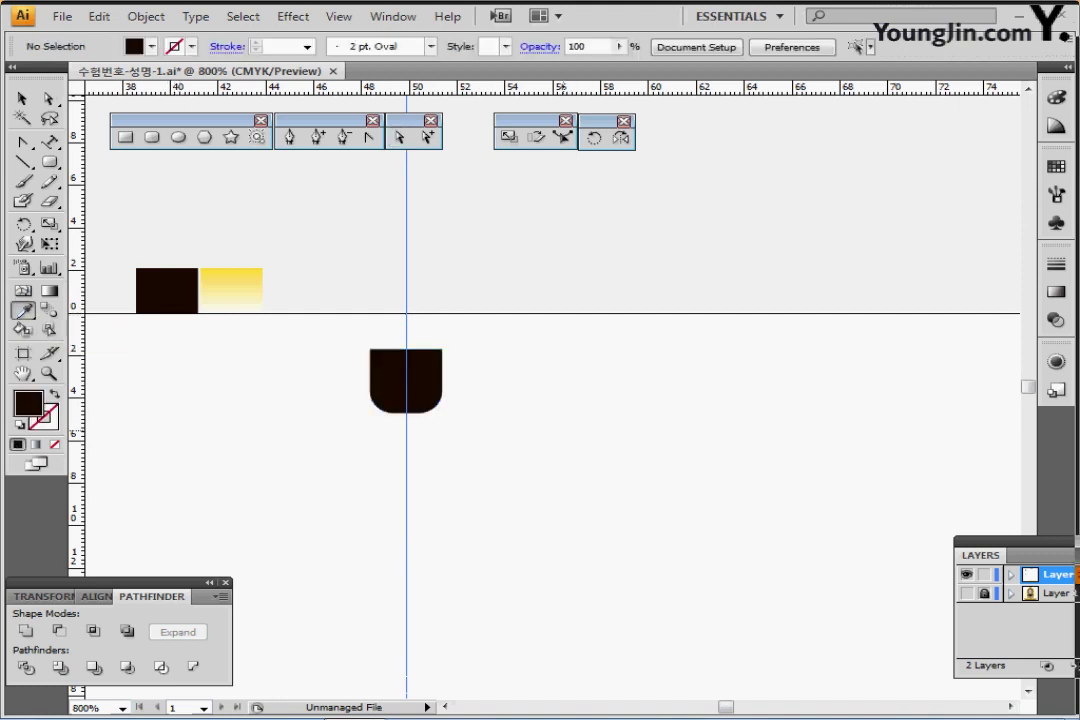
Step: Create an ellipse 60 mm wide and 90 mm high
{"action": "key", "text": "ctrl+minus"}
{"action": "key", "text": "ctrl+minus"}
{"action": "left_click_drag", "start_coordinate": [572, 507], "coordinate": [528, 342]}
{"action": "left_click", "coordinate": [178, 138]}
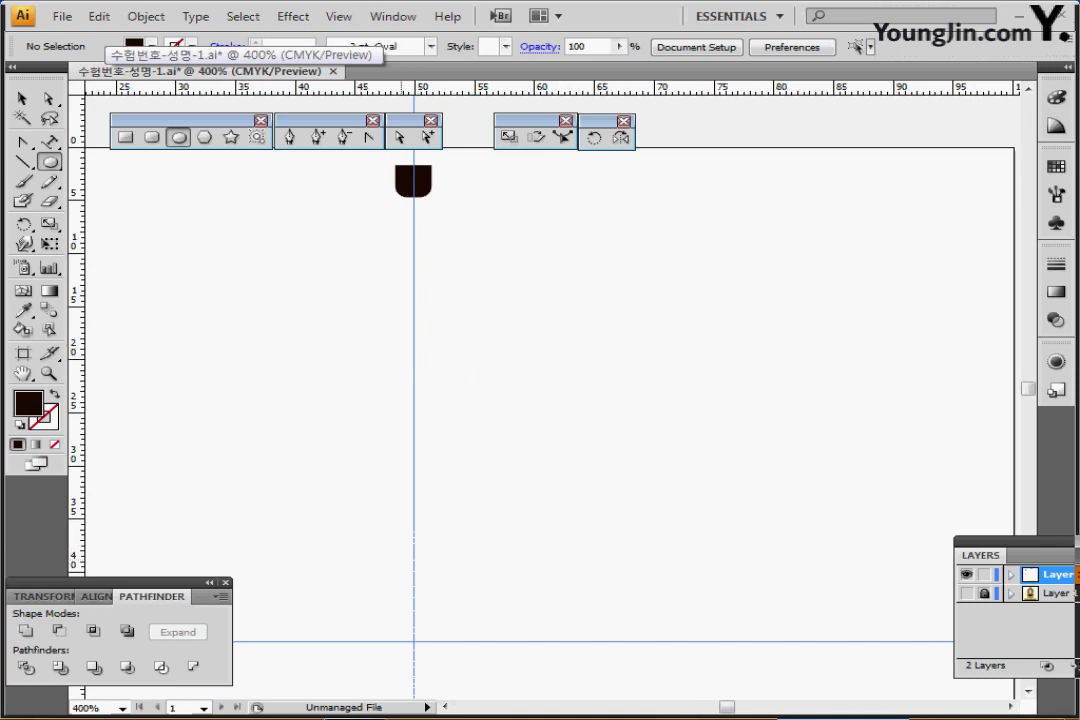
{"action": "left_click", "coordinate": [497, 556]}
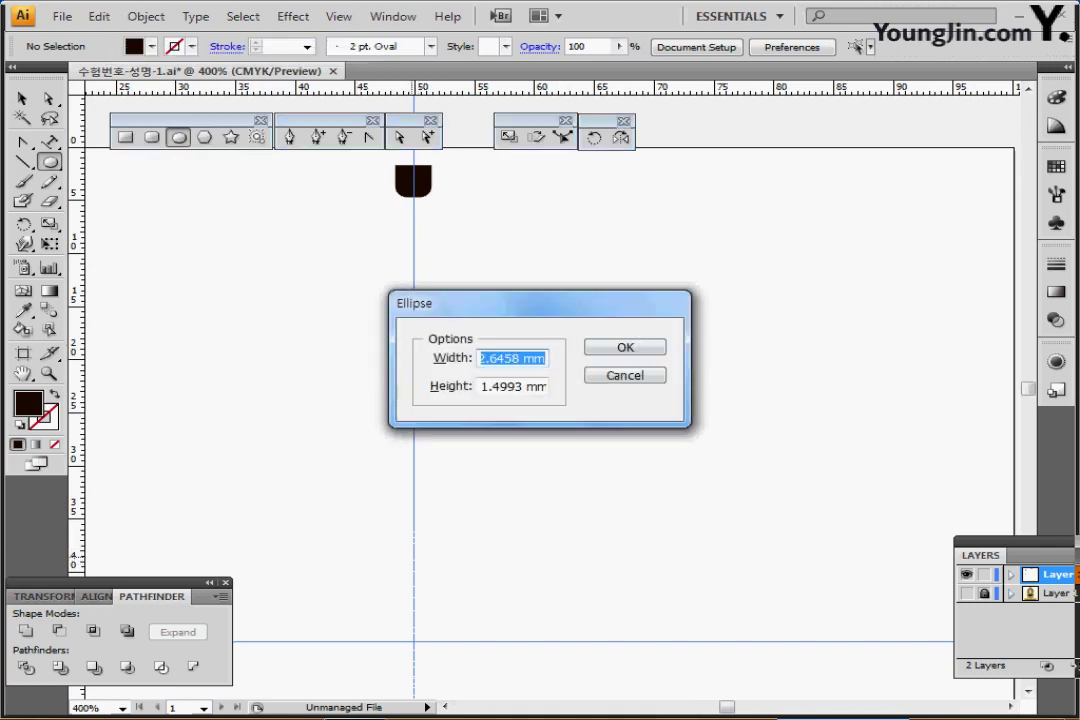
{"action": "type", "text": "30"}
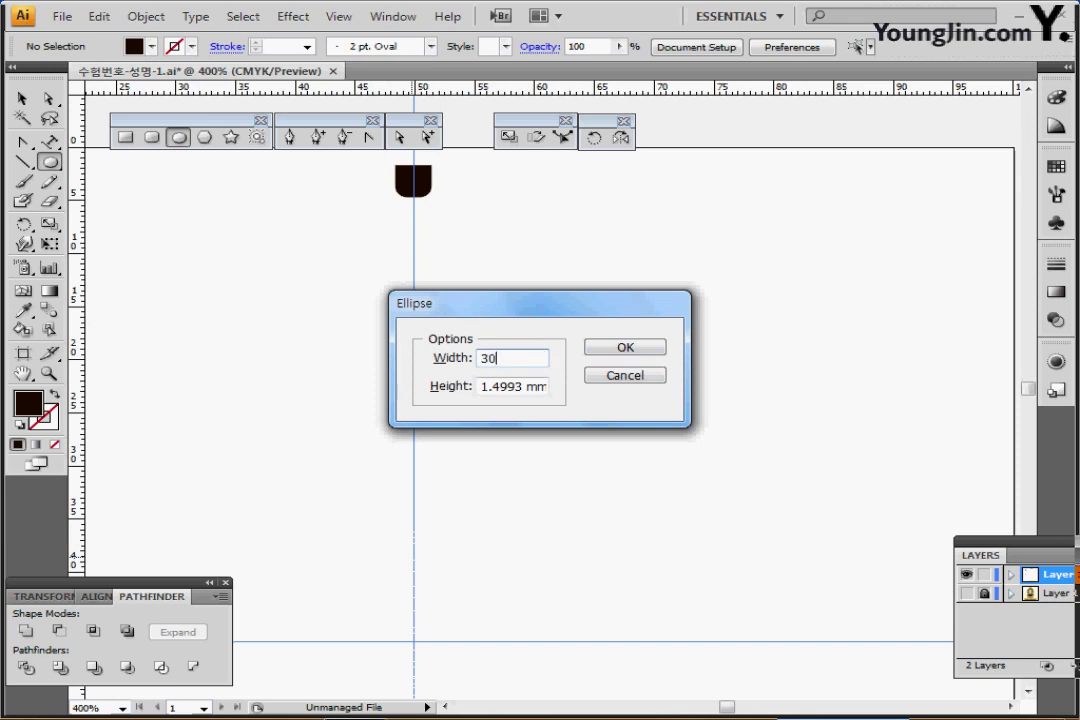
{"action": "key", "text": "Tab"}
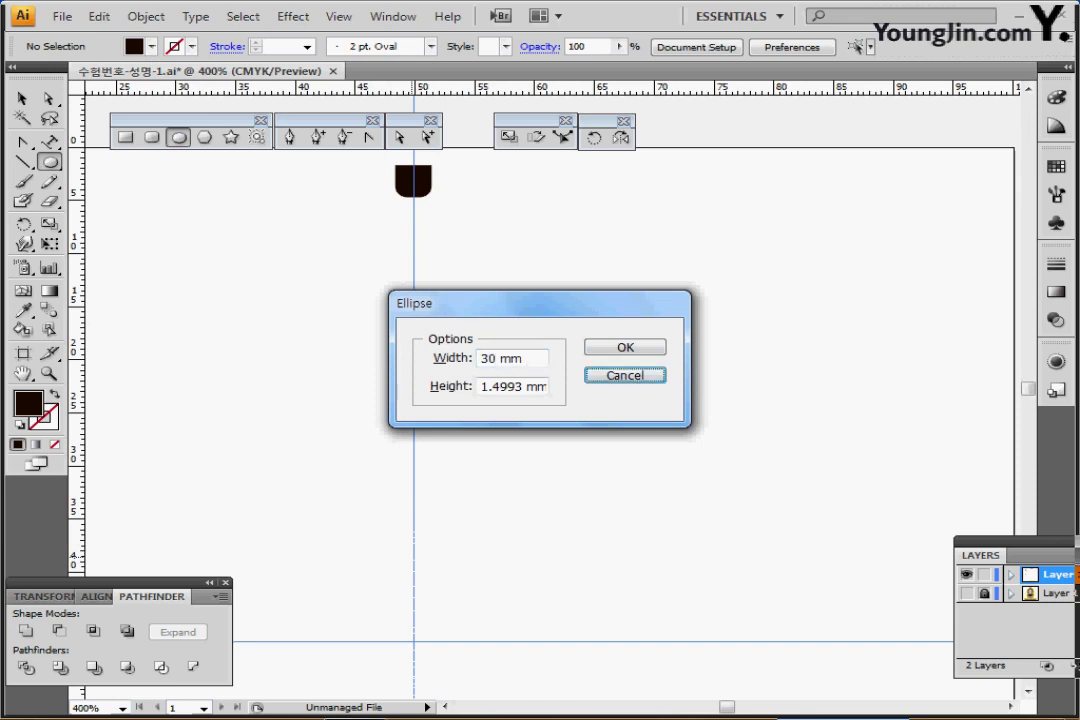
{"action": "key", "text": "Tab"}
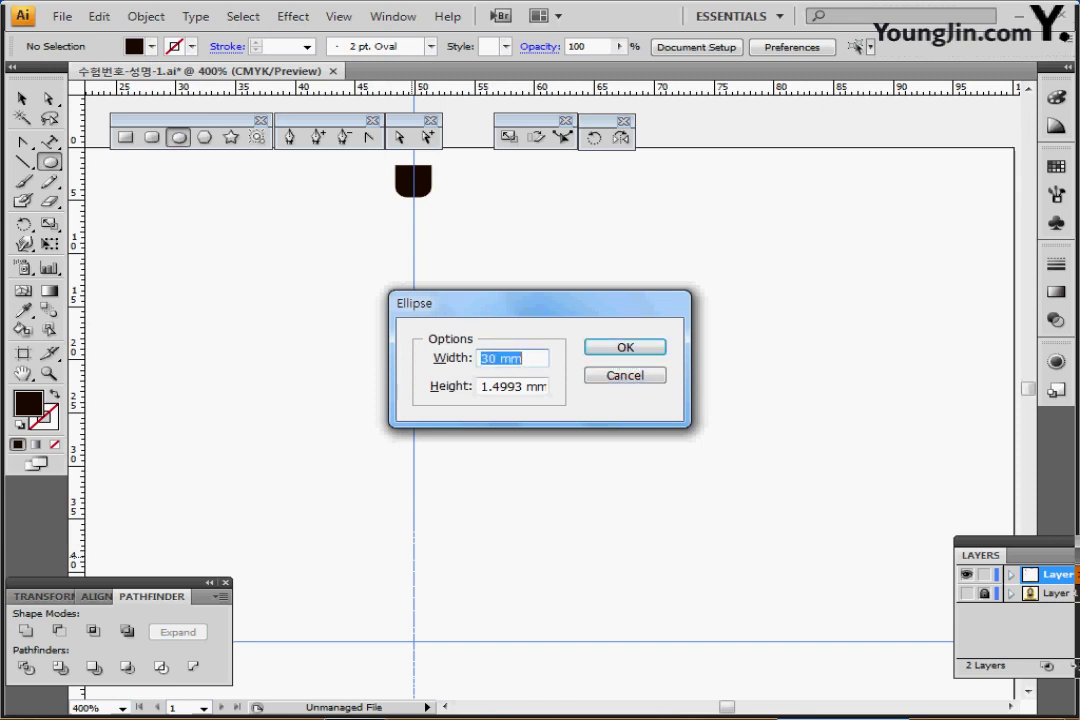
{"action": "type", "text": "90"}
{"action": "key", "text": "Tab"}
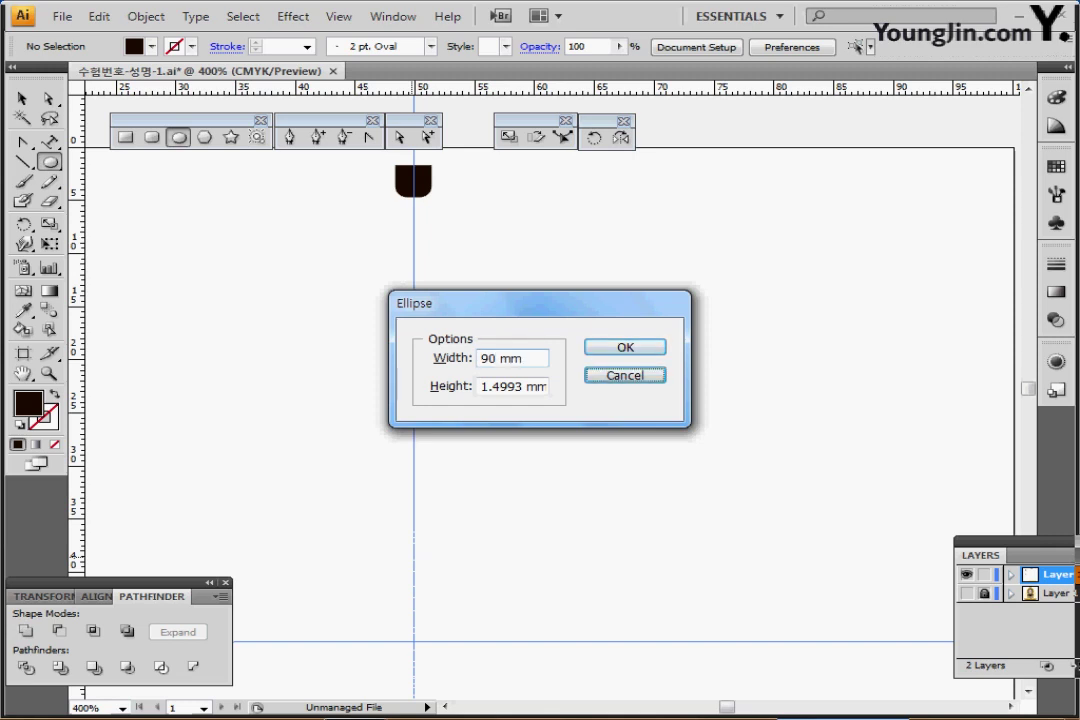
{"action": "key", "text": "Tab"}
{"action": "type", "text": "60"}
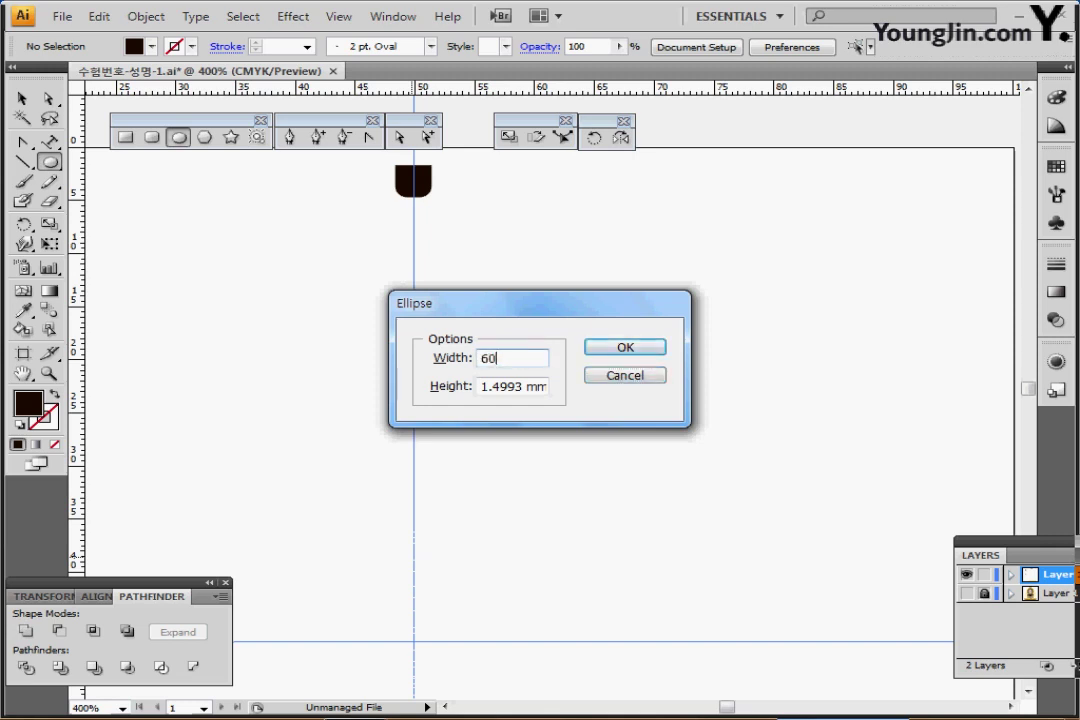
{"action": "key", "text": "Tab"}
{"action": "type", "text": "90"}
{"action": "key", "text": "Return"}
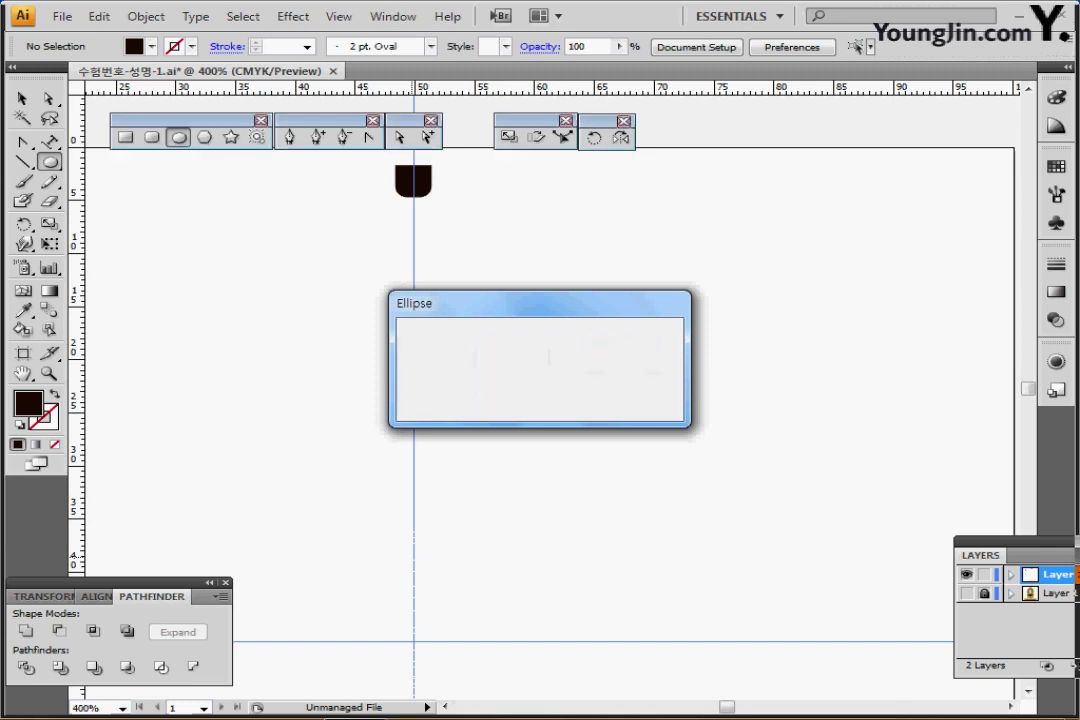
Step: Position the ellipse centred on the vertical guide, with its top meeting the lower edge of the small cap
{"action": "scroll", "coordinate": [472, 357], "scroll_direction": "down", "scroll_amount": 1}
{"action": "left_click_drag", "start_coordinate": [555, 395], "coordinate": [519, 399]}
{"action": "key", "text": "ctrl+minus"}
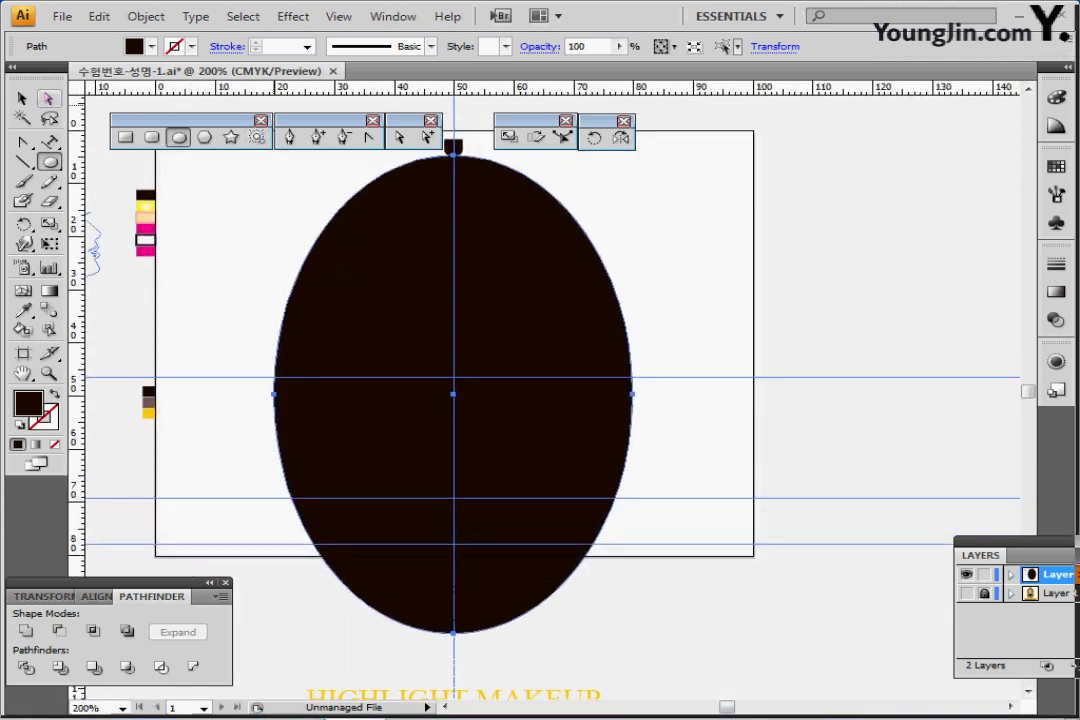
Step: Delete the ellipse's lowest anchor point so that only its upper half is left
{"action": "left_click", "coordinate": [49, 98]}
{"action": "left_click_drag", "start_coordinate": [425, 613], "coordinate": [474, 638]}
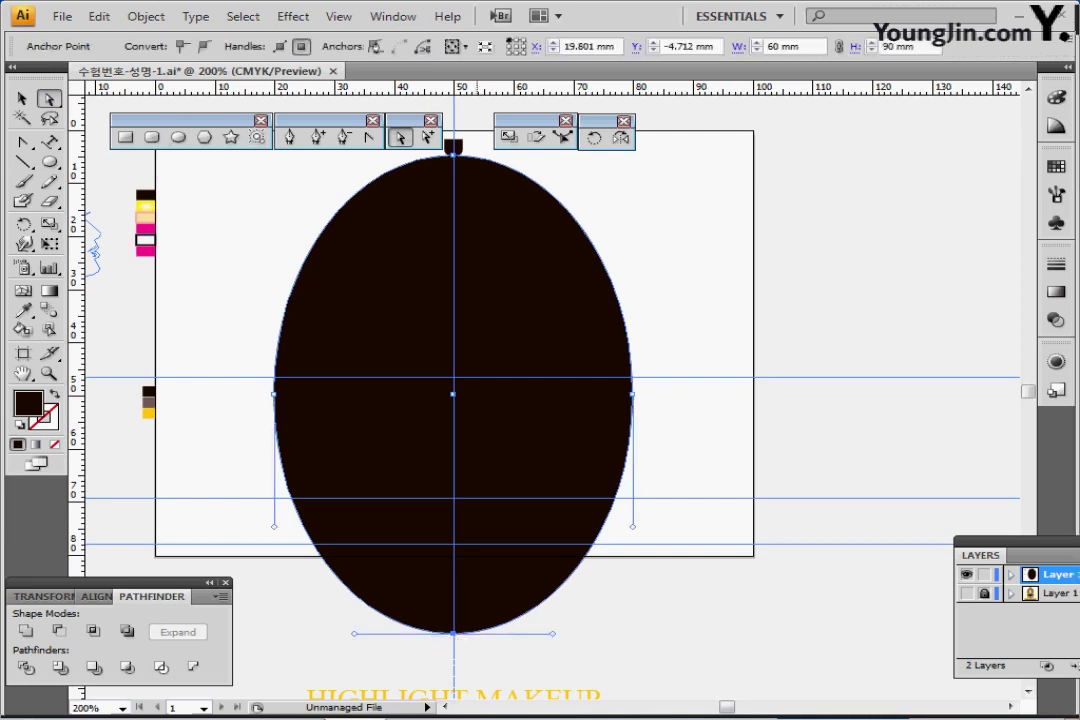
{"action": "key", "text": "Delete"}
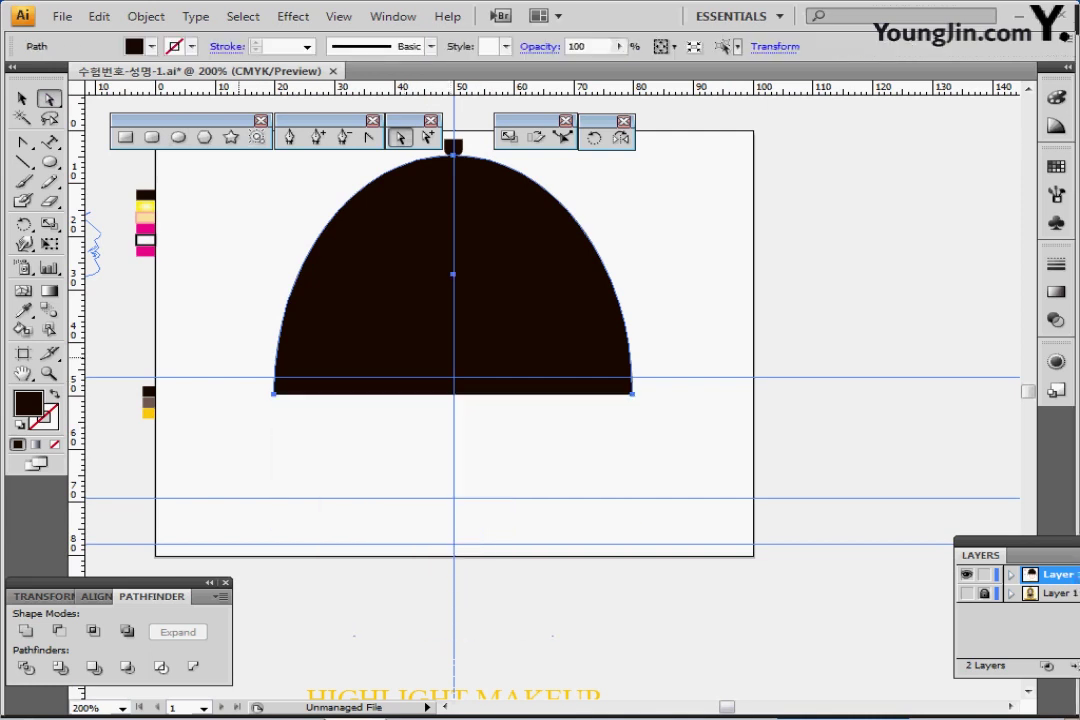
Step: Stretch the half-ellipse's flat base straight down to just below the middle horizontal guide
{"action": "left_click_drag", "start_coordinate": [238, 357], "coordinate": [657, 431]}
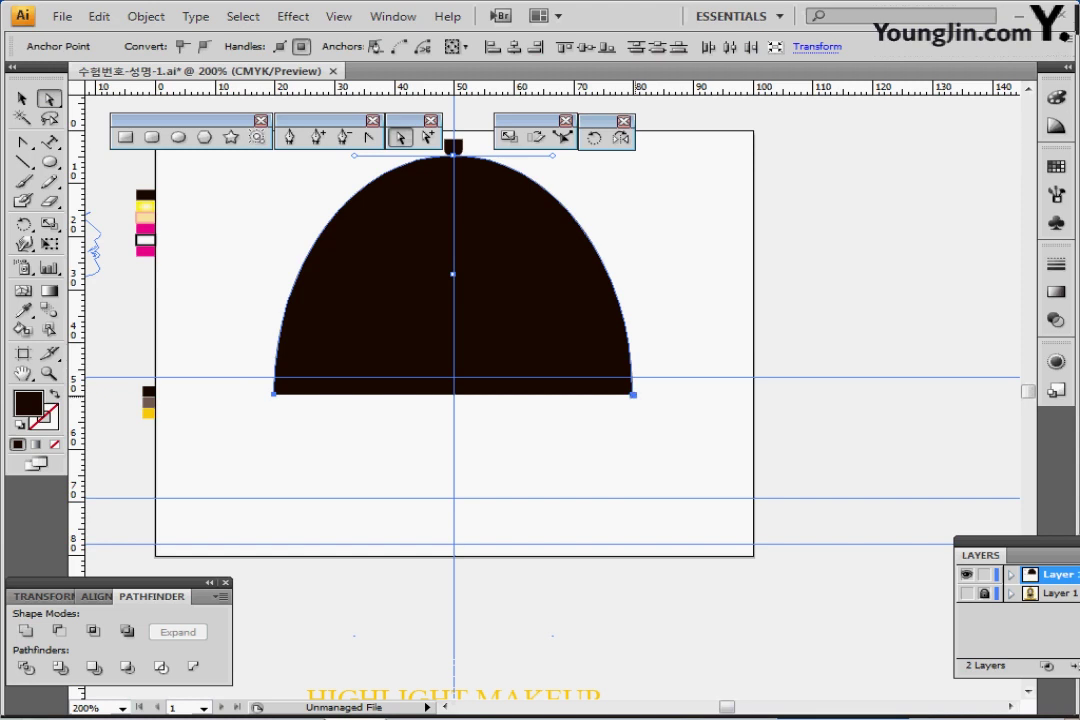
{"action": "left_click_drag", "start_coordinate": [633, 395], "coordinate": [632, 505]}
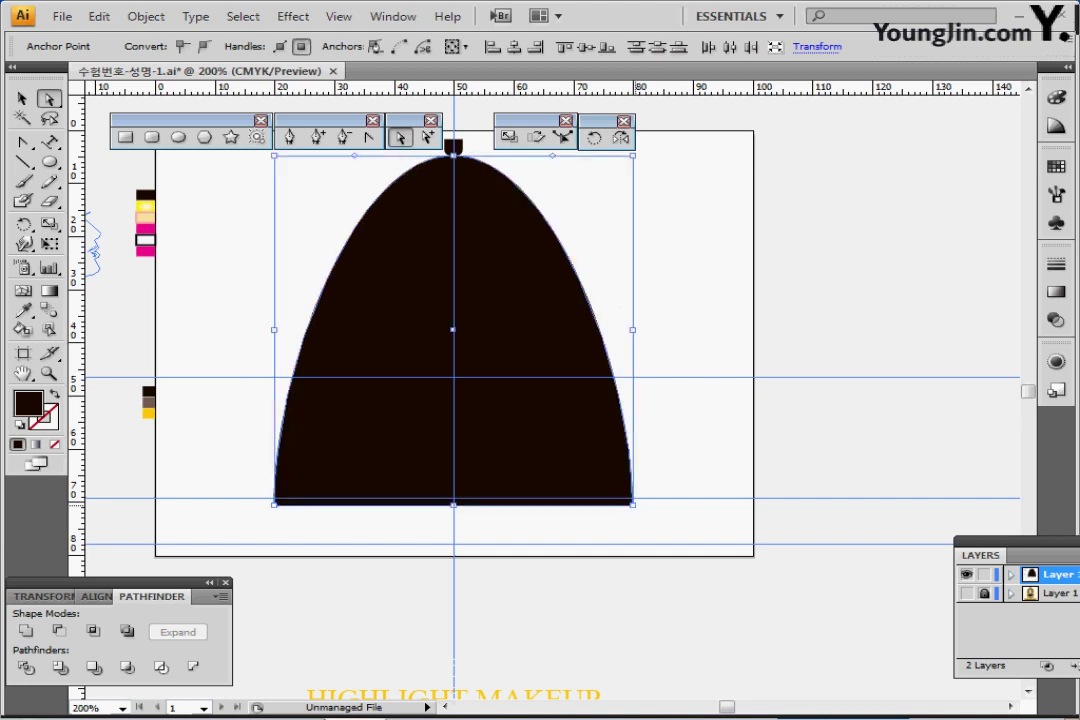
{"action": "key", "text": "ctrl"}
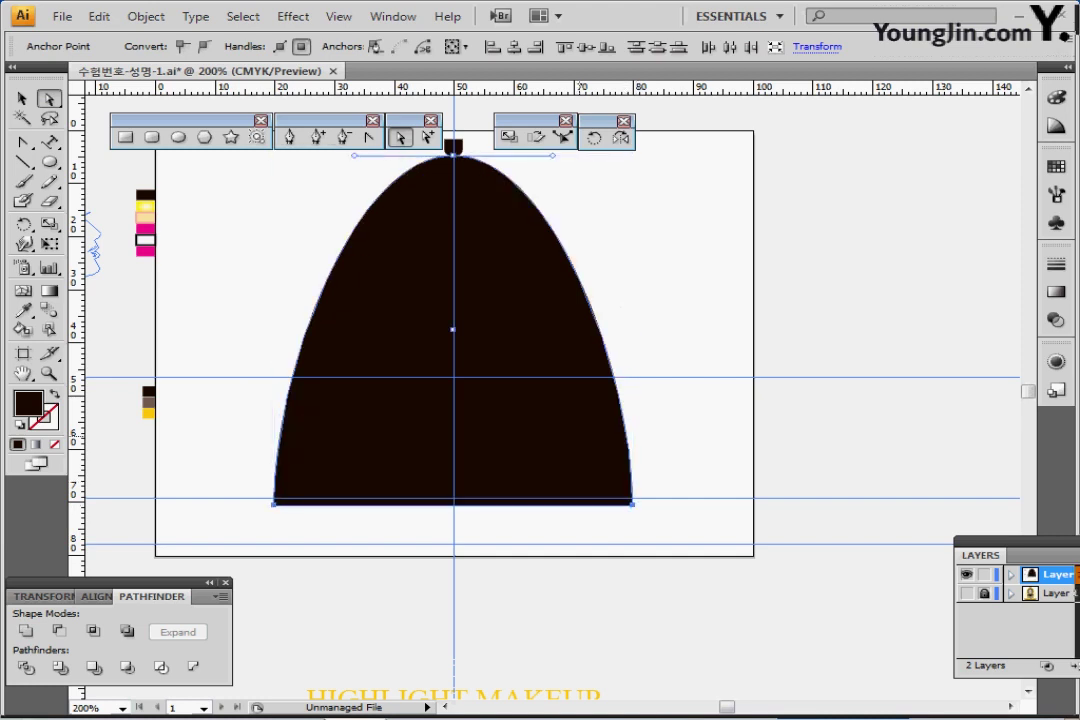
{"action": "left_click_drag", "start_coordinate": [562, 412], "coordinate": [551, 429]}
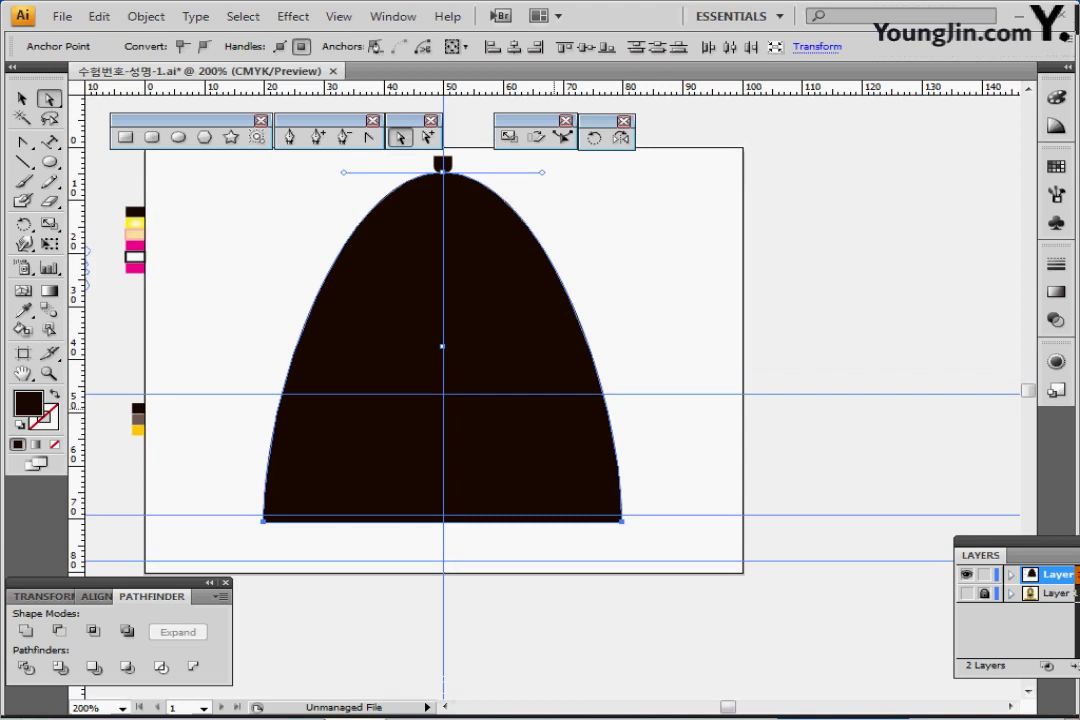
{"action": "left_click_drag", "start_coordinate": [442, 163], "coordinate": [404, 153]}
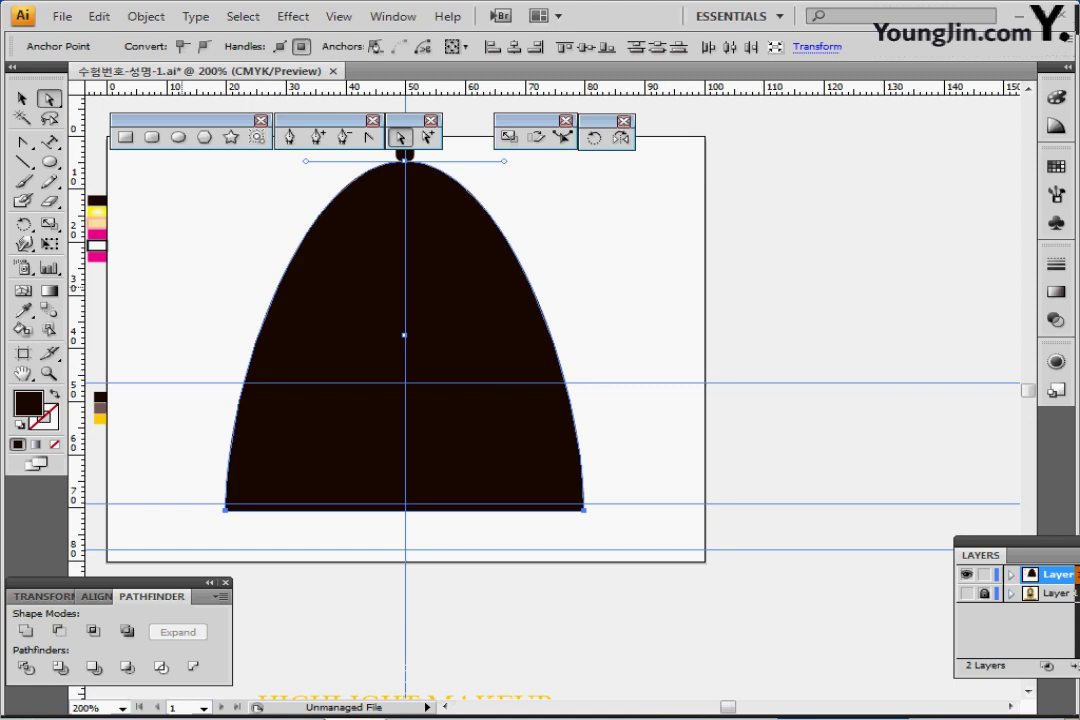
{"action": "scroll", "coordinate": [404, 350], "scroll_direction": "up", "scroll_amount": 2}
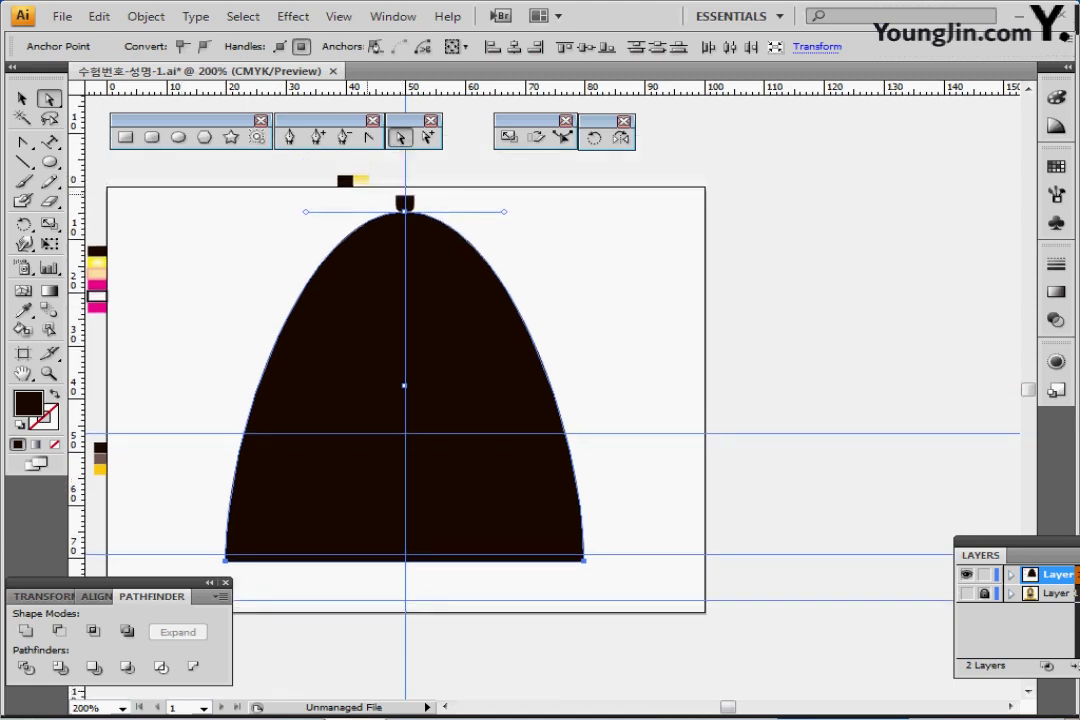
Step: Fill the half-ellipse with the white-to-yellow linear gradient sampled from the swatch above the artboard, and set the gradient angle to 90°
{"action": "key", "text": "i"}
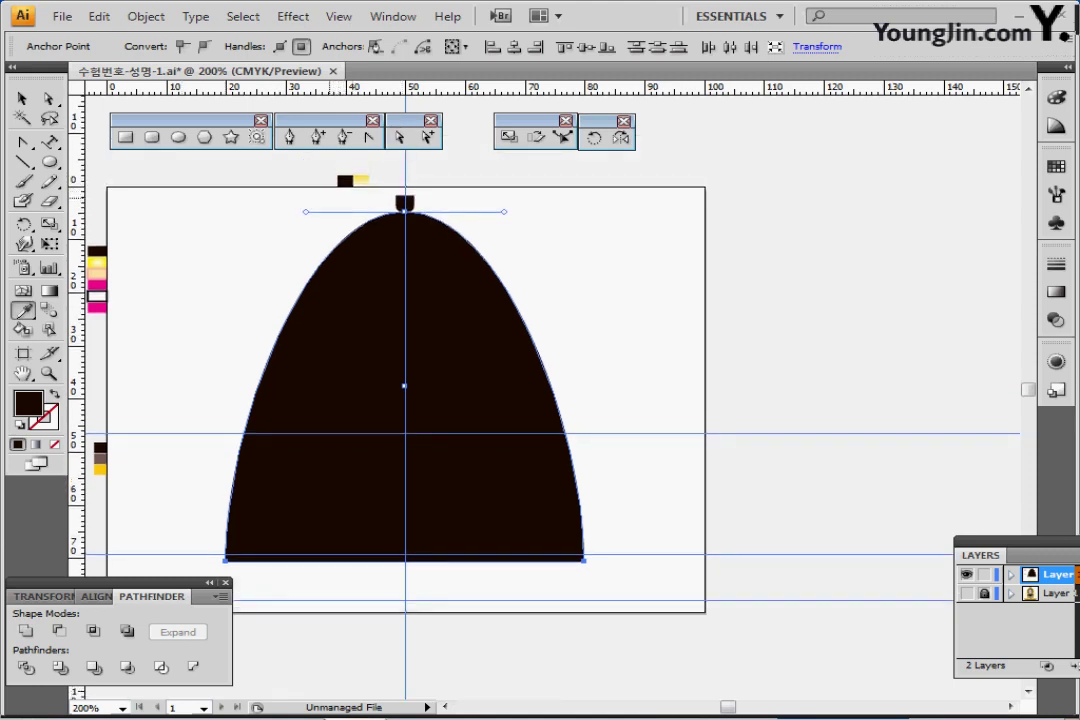
{"action": "left_click", "coordinate": [360, 181]}
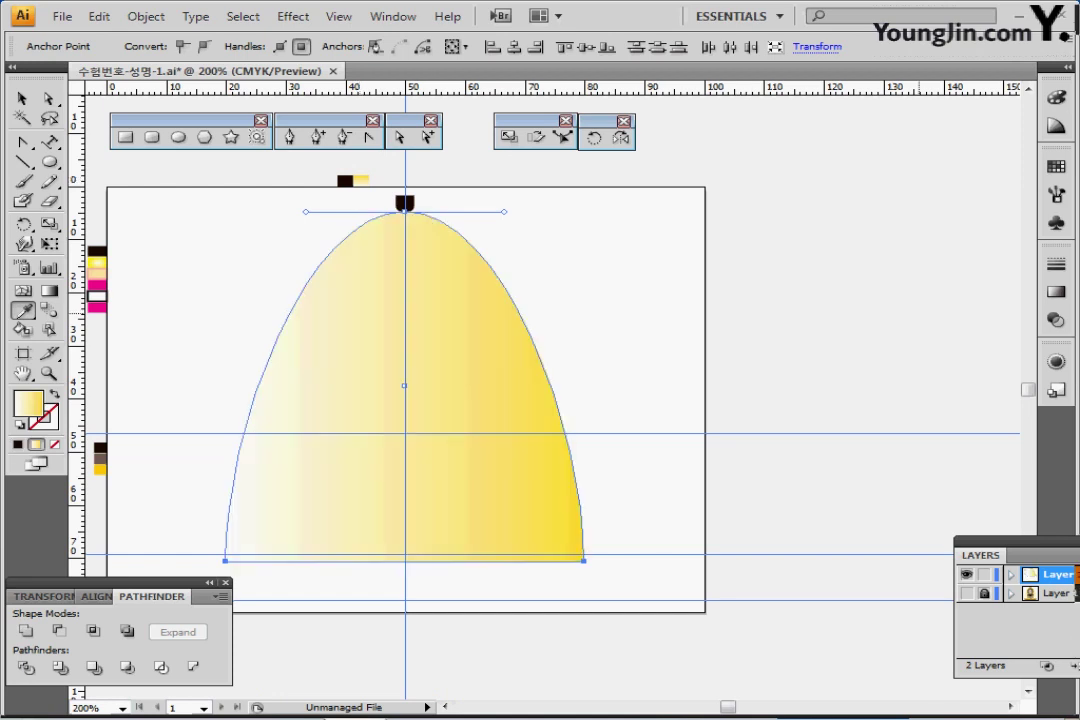
{"action": "left_click", "coordinate": [1056, 292]}
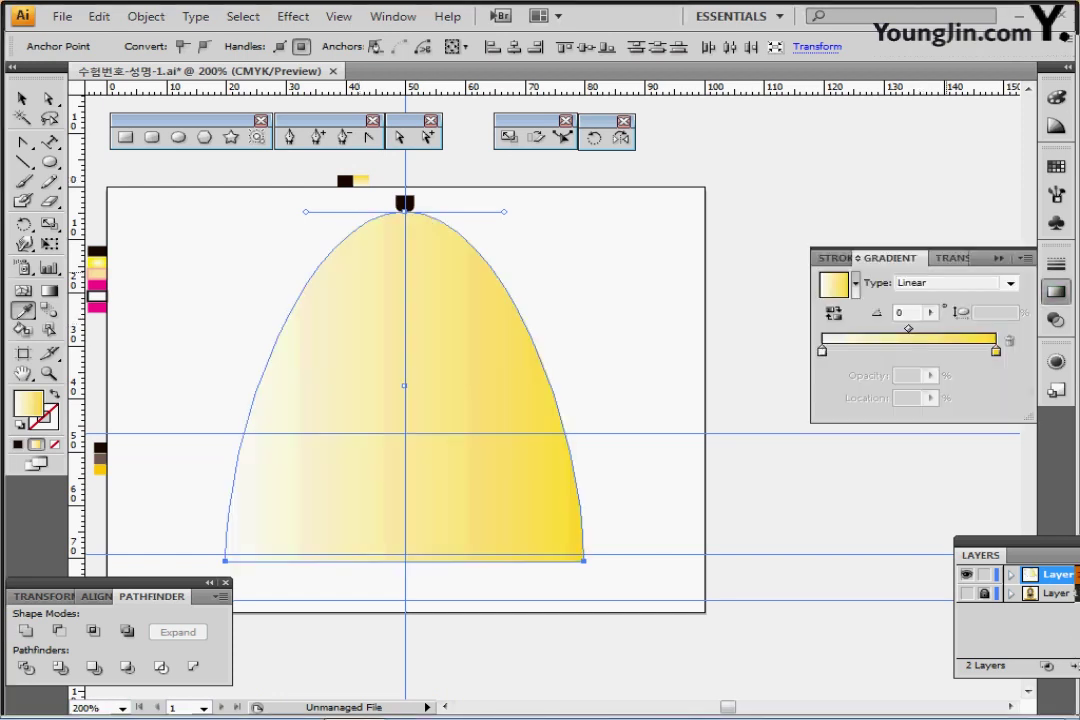
{"action": "double_click", "coordinate": [902, 313]}
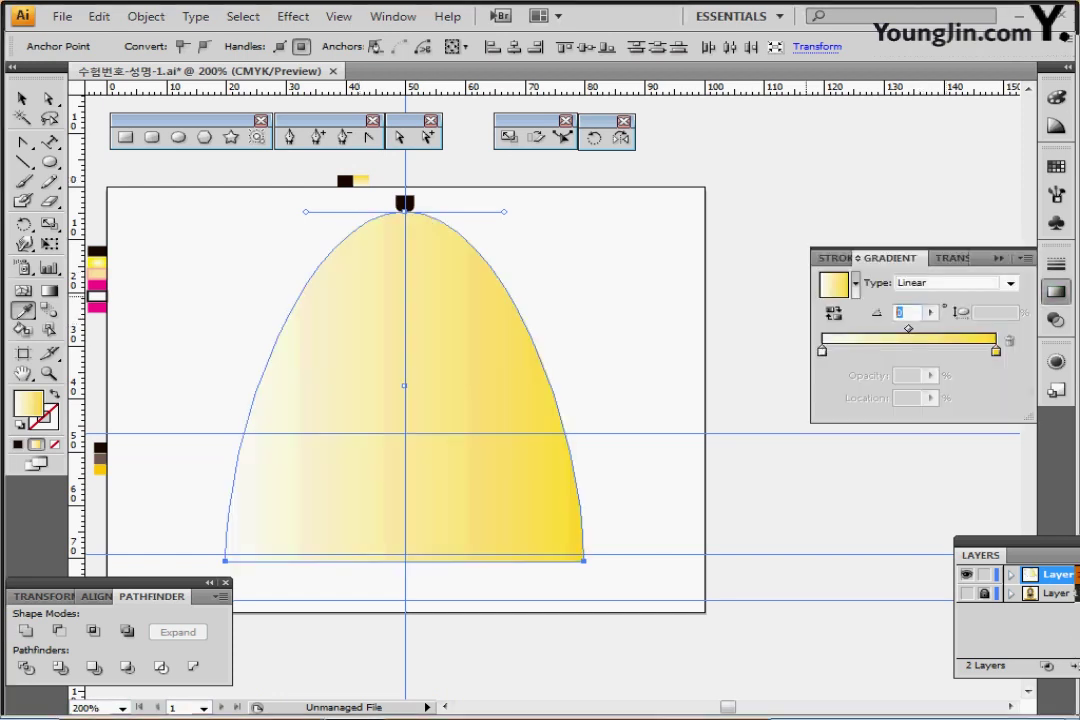
{"action": "type", "text": "90"}
{"action": "key", "text": "Return"}
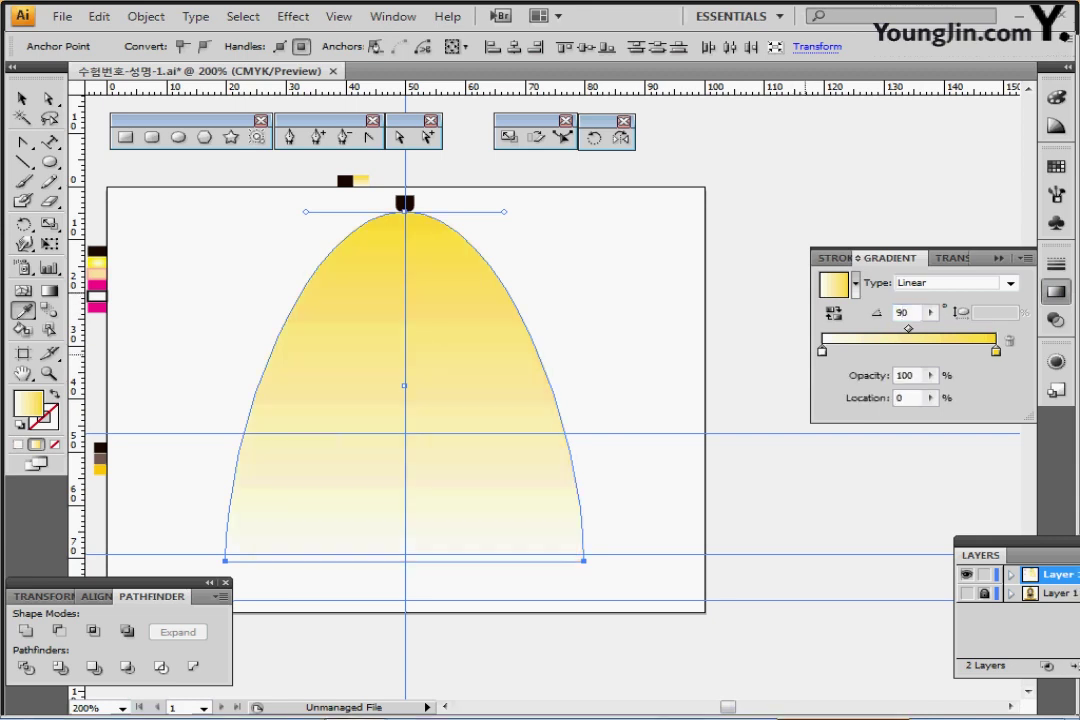
{"action": "double_click", "coordinate": [822, 351]}
{"action": "left_click", "coordinate": [996, 351]}
{"action": "double_click", "coordinate": [996, 351]}
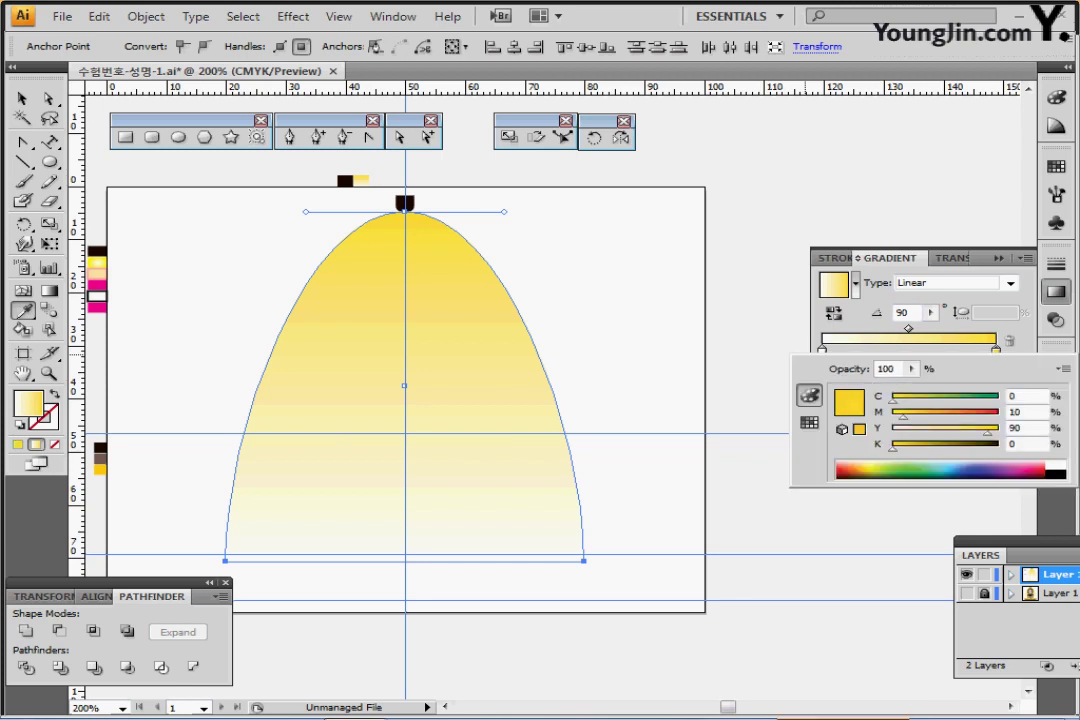
{"action": "key", "text": "Return"}
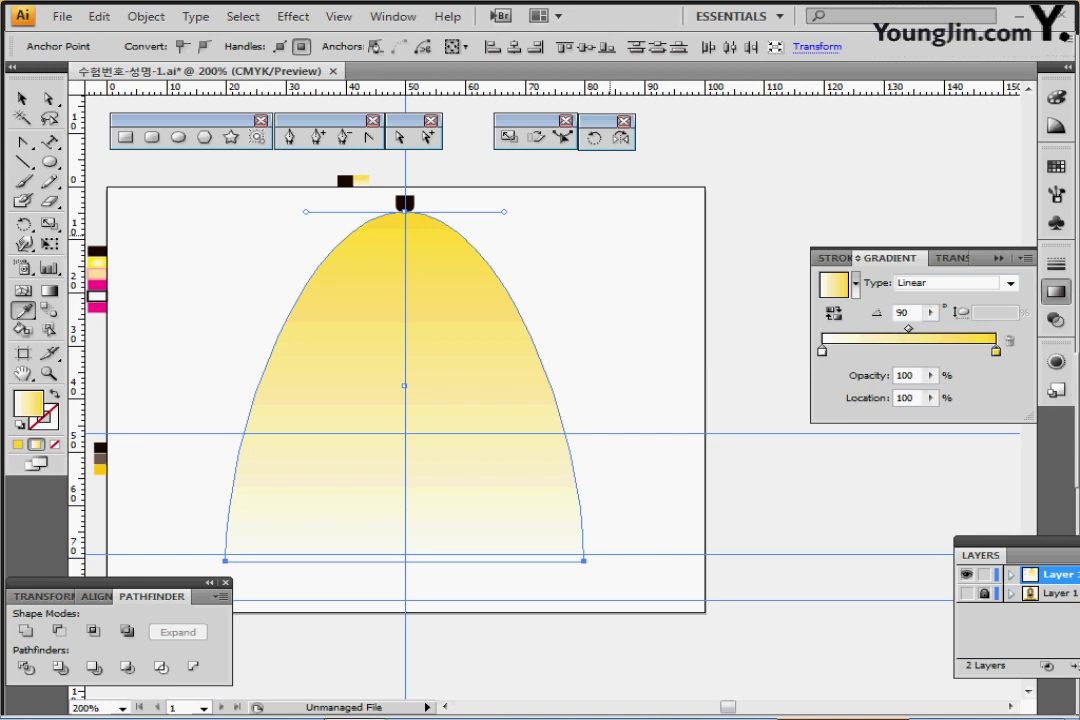
{"action": "left_click", "coordinate": [613, 265], "text": "ctrl"}
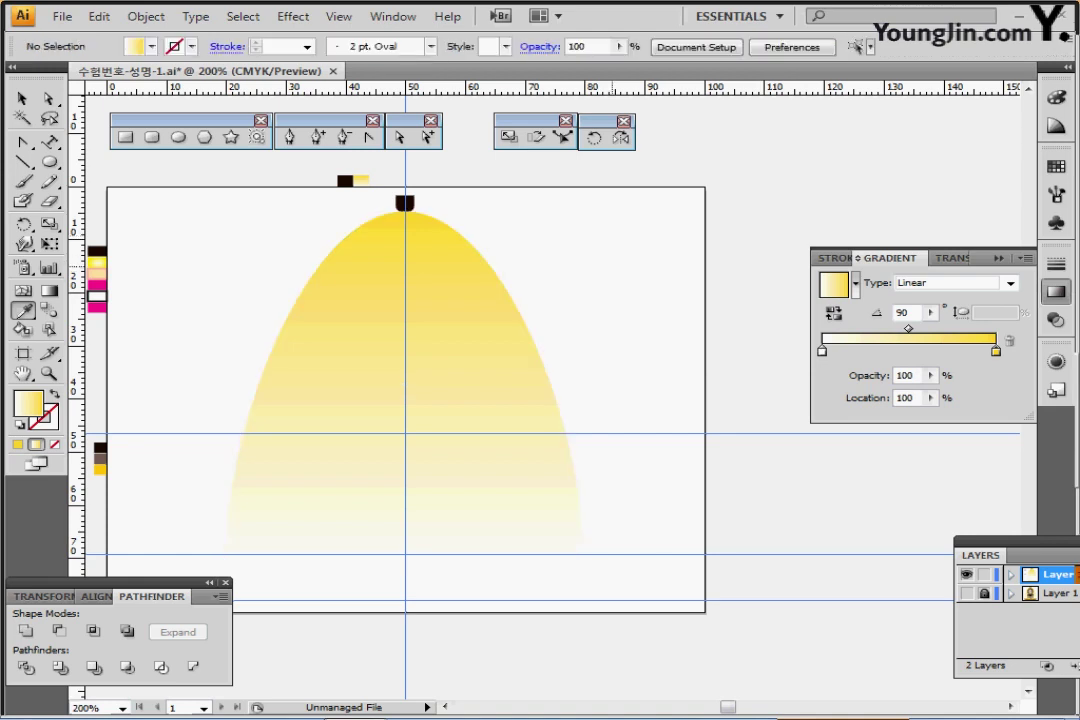
Step: Using the Pen tool with default white fill and black 1 pt stroke, trace the face guide's flat top and forehead down to the eye
{"action": "left_click_drag", "start_coordinate": [214, 293], "coordinate": [425, 308]}
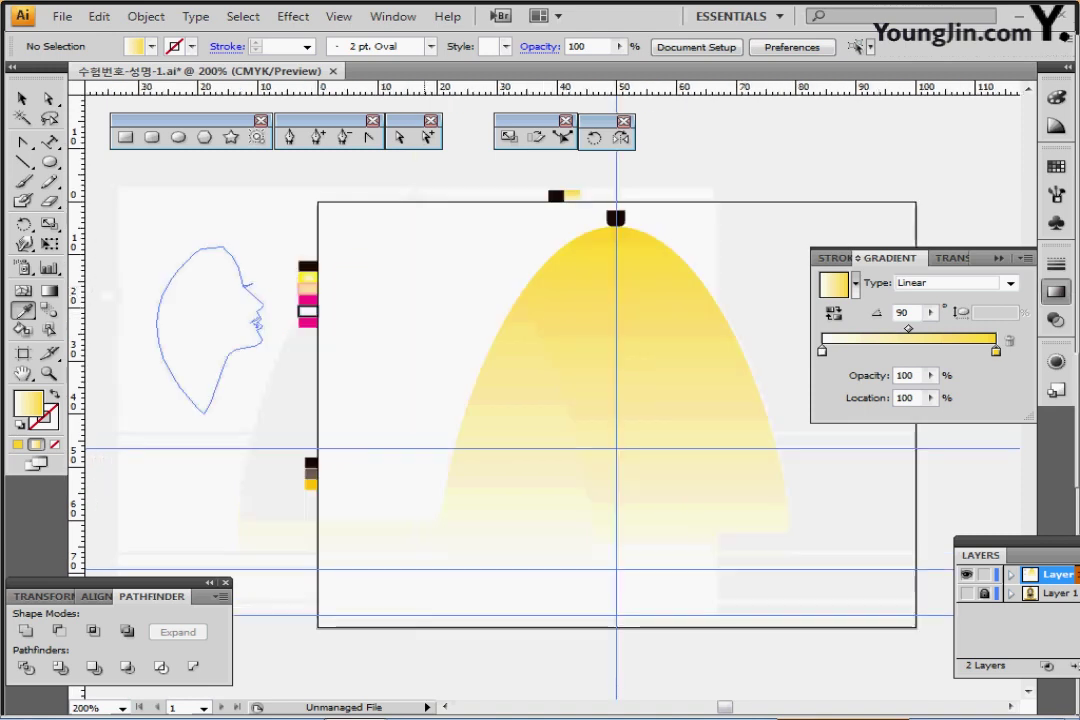
{"action": "left_click", "coordinate": [267, 335], "text": "ctrl"}
{"action": "left_click", "coordinate": [531, 392], "text": "ctrl"}
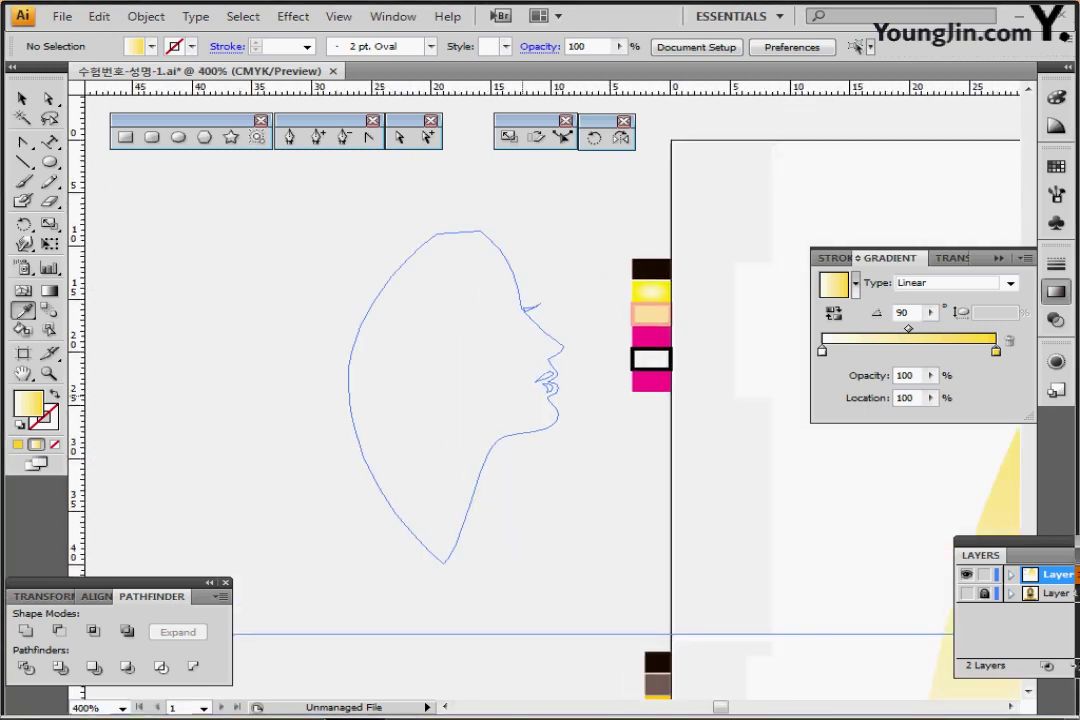
{"action": "key", "text": "ctrl+plus"}
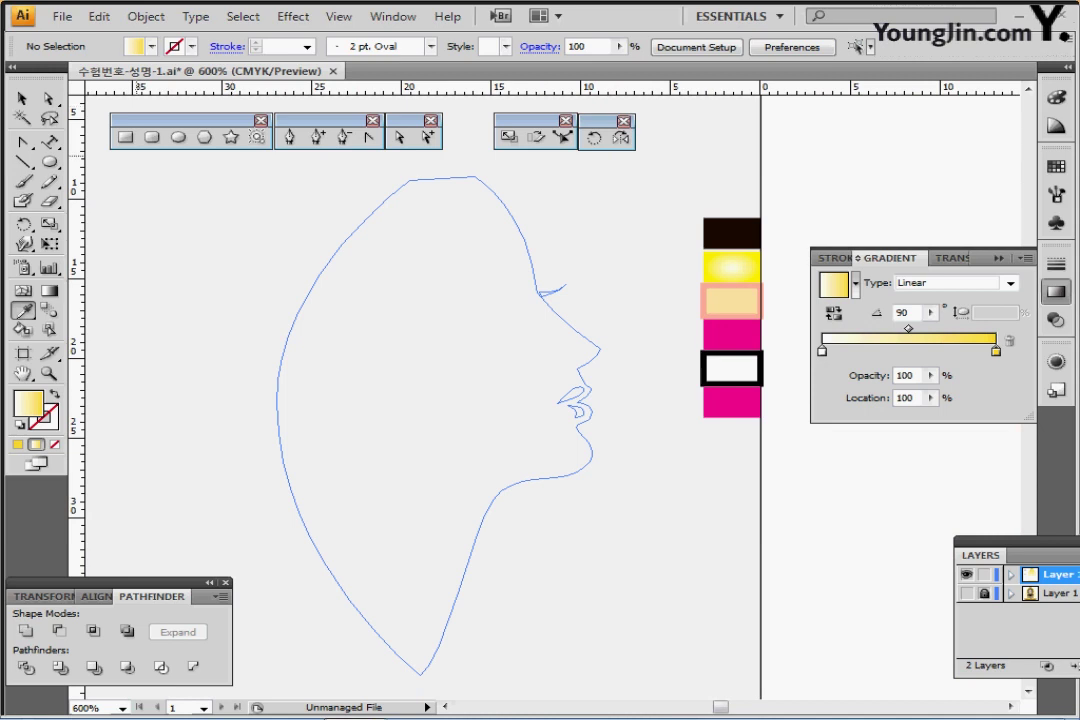
{"action": "left_click", "coordinate": [289, 137]}
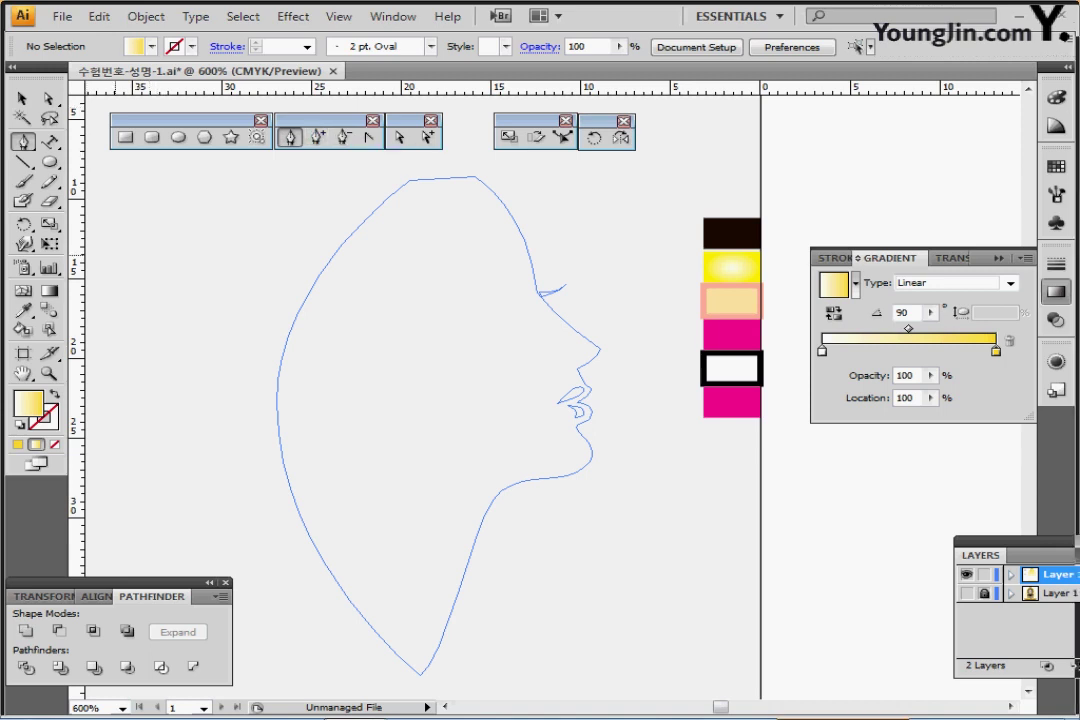
{"action": "key", "text": "d"}
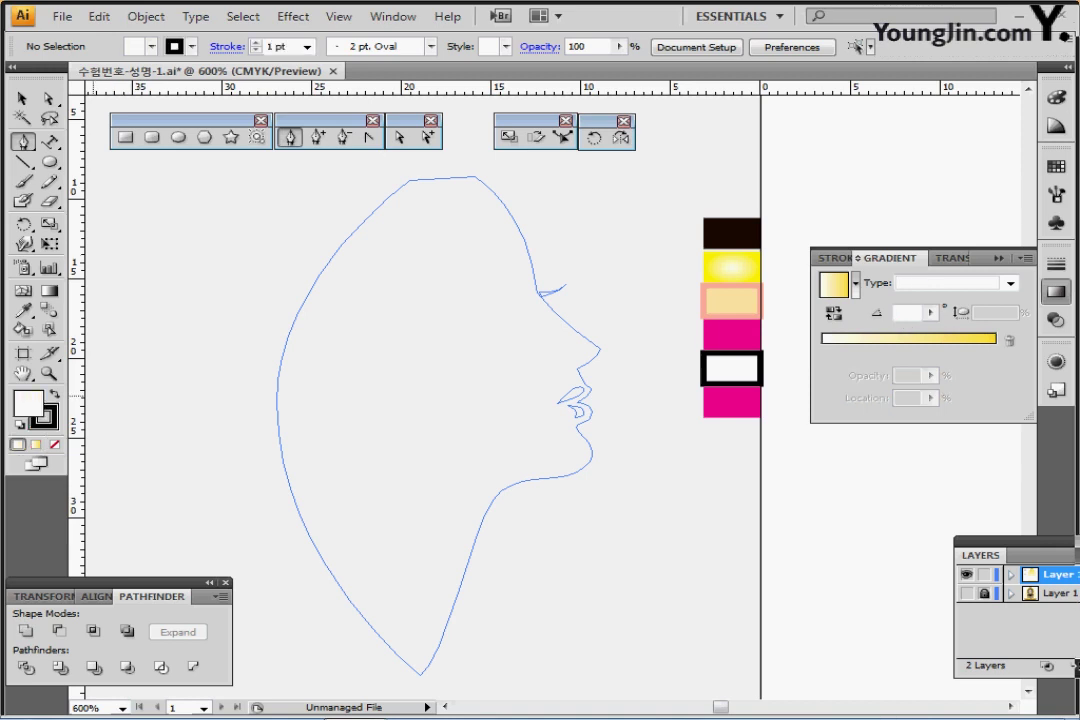
{"action": "scroll", "coordinate": [110, 289], "scroll_direction": "right", "scroll_amount": 1}
{"action": "scroll", "coordinate": [420, 400], "scroll_direction": "right", "scroll_amount": 1}
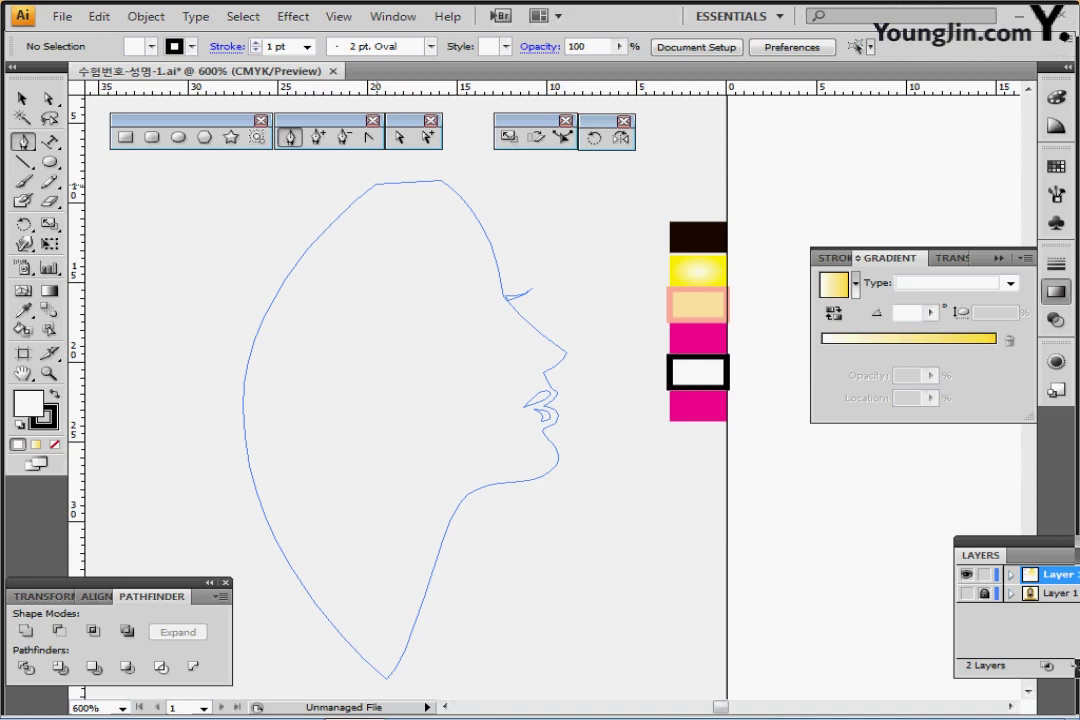
{"action": "left_click", "coordinate": [376, 184]}
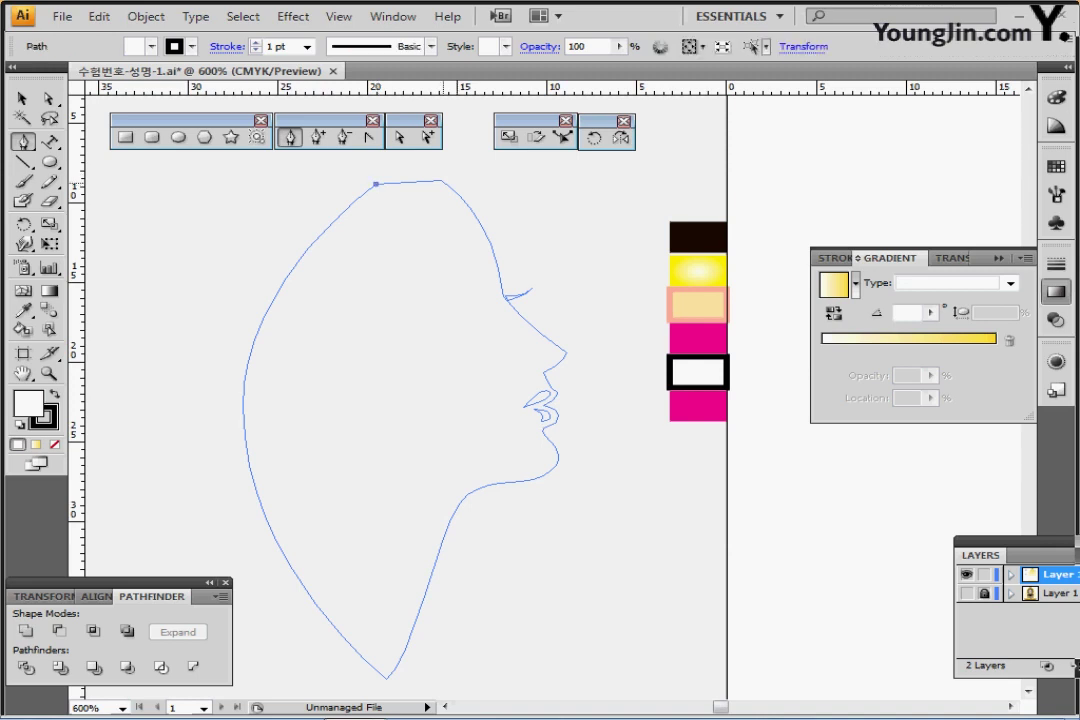
{"action": "left_click", "coordinate": [442, 182]}
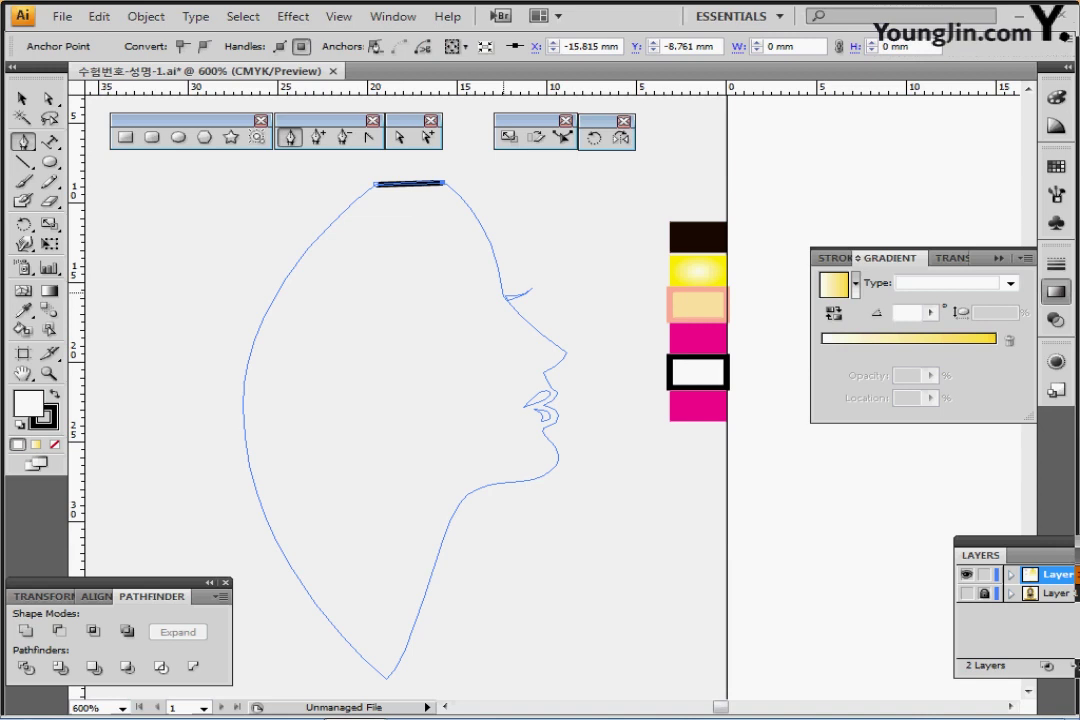
{"action": "left_click_drag", "start_coordinate": [502, 292], "coordinate": [515, 371]}
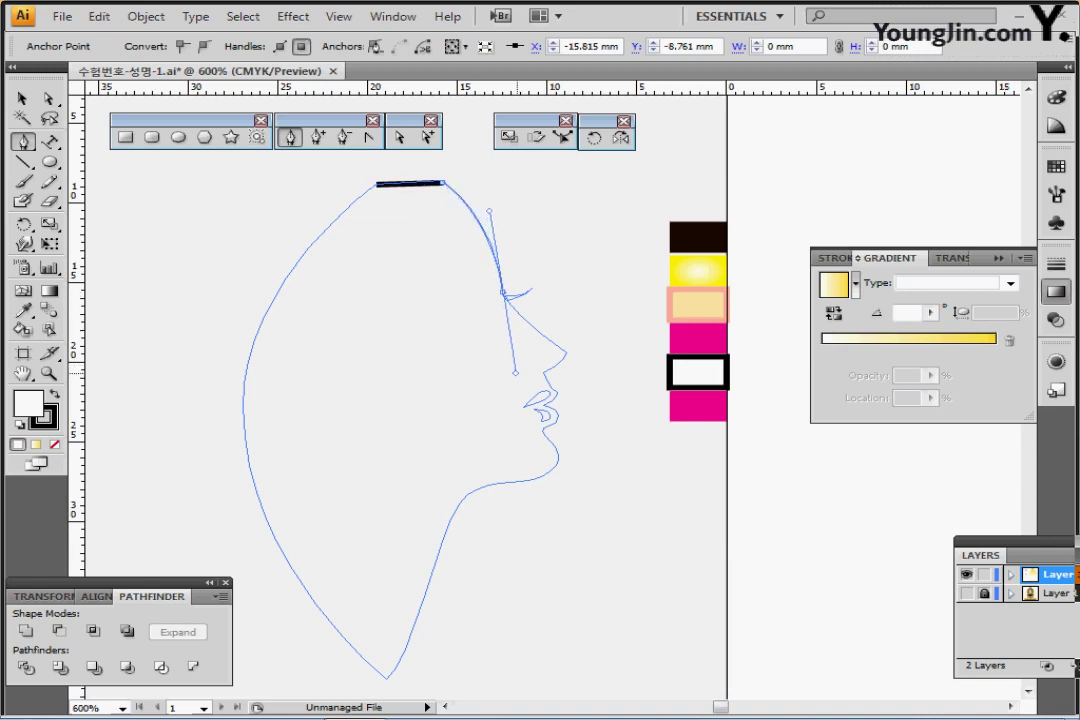
{"action": "left_click_drag", "start_coordinate": [515, 373], "coordinate": [516, 373]}
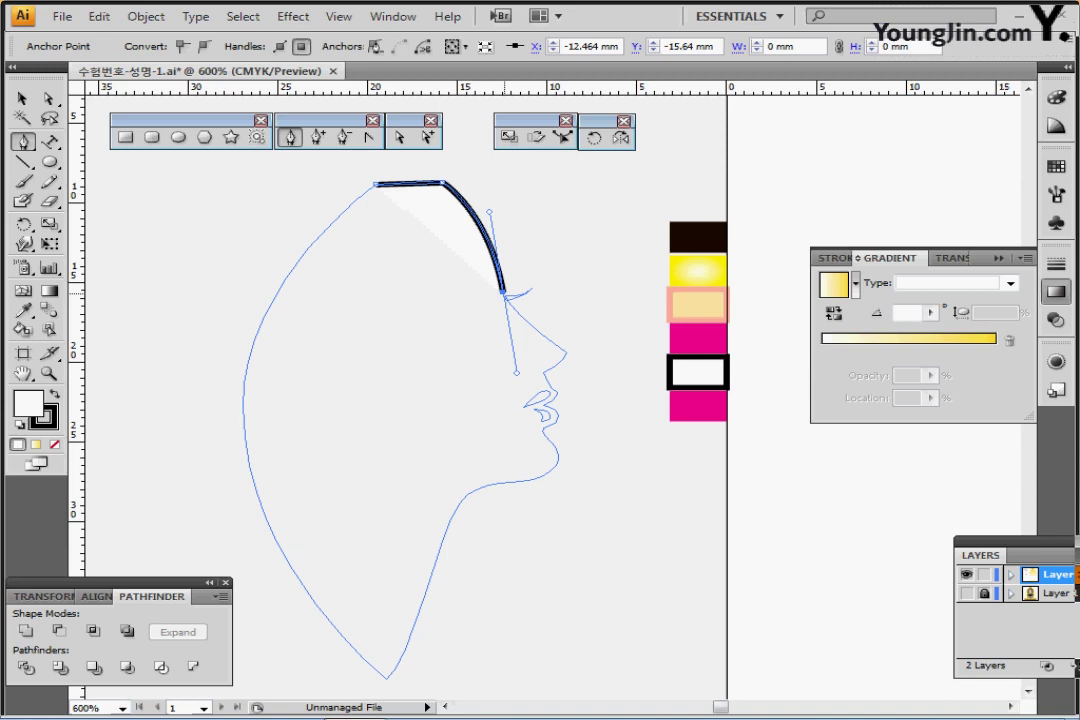
{"action": "left_click", "coordinate": [503, 292]}
Step: Continue the profile path around the nose tip and both lips to the notch below the lower lip
{"action": "mouse_move", "coordinate": [565, 351]}
{"action": "left_mouse_down"}
{"action": "mouse_move", "coordinate": [597, 368]}
{"action": "mouse_move", "coordinate": [522, 382]}
{"action": "left_mouse_up"}
{"action": "left_click", "coordinate": [565, 351]}
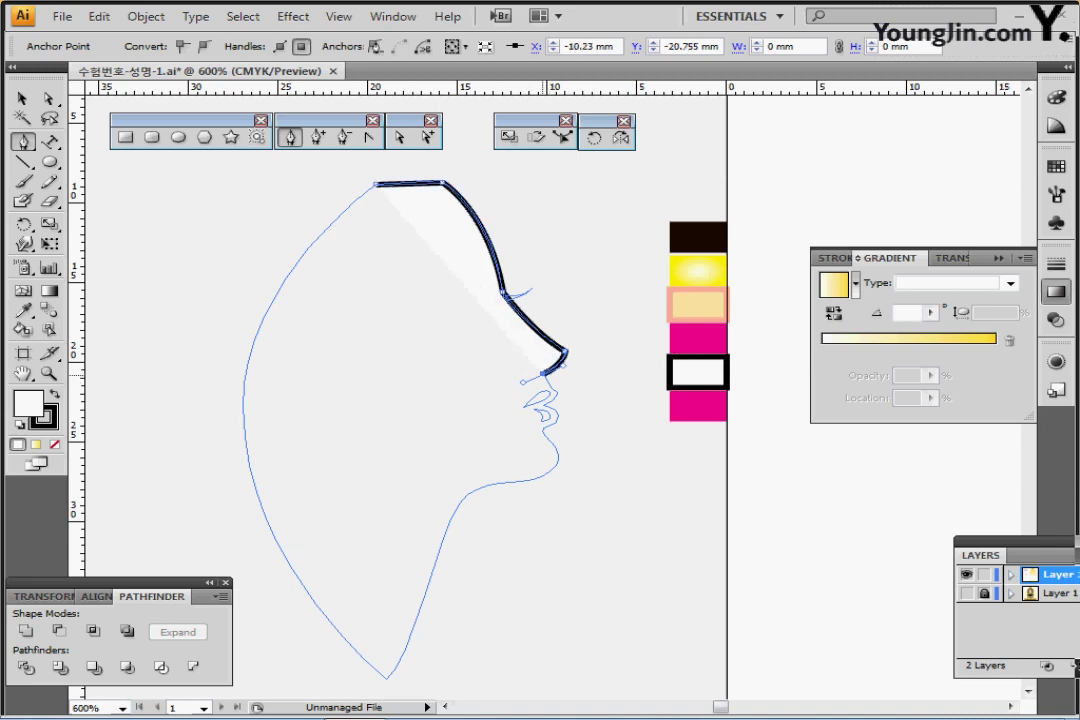
{"action": "left_click", "coordinate": [543, 374]}
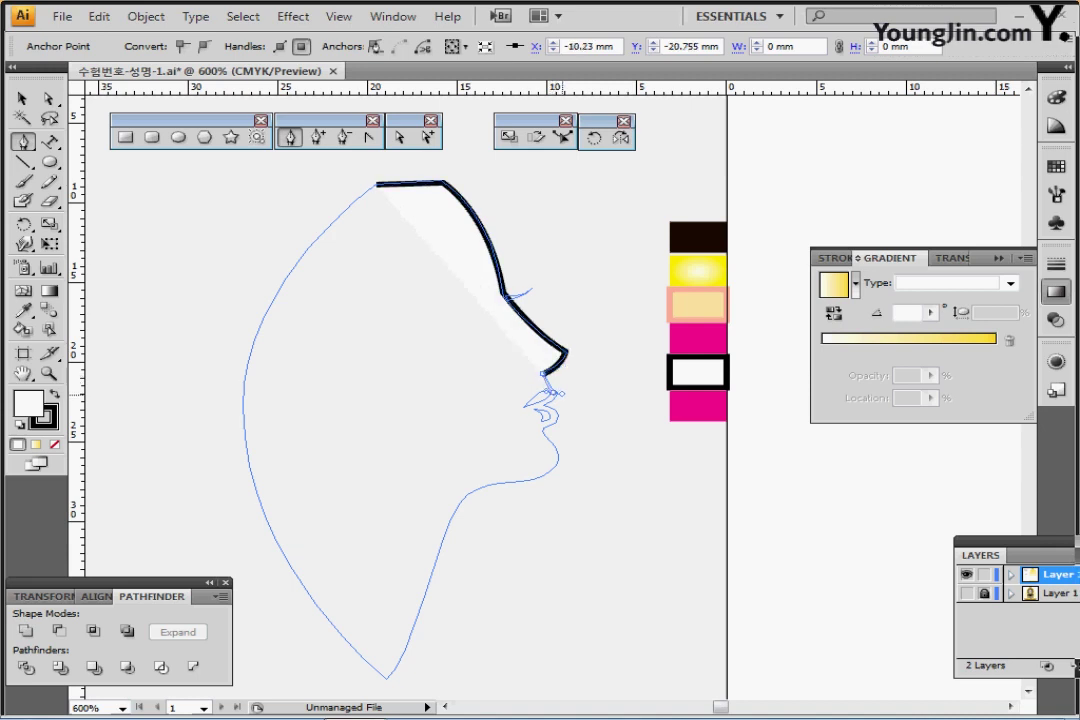
{"action": "mouse_move", "coordinate": [552, 392]}
{"action": "left_mouse_down"}
{"action": "mouse_move", "coordinate": [562, 394]}
{"action": "mouse_move", "coordinate": [537, 412]}
{"action": "left_mouse_up"}
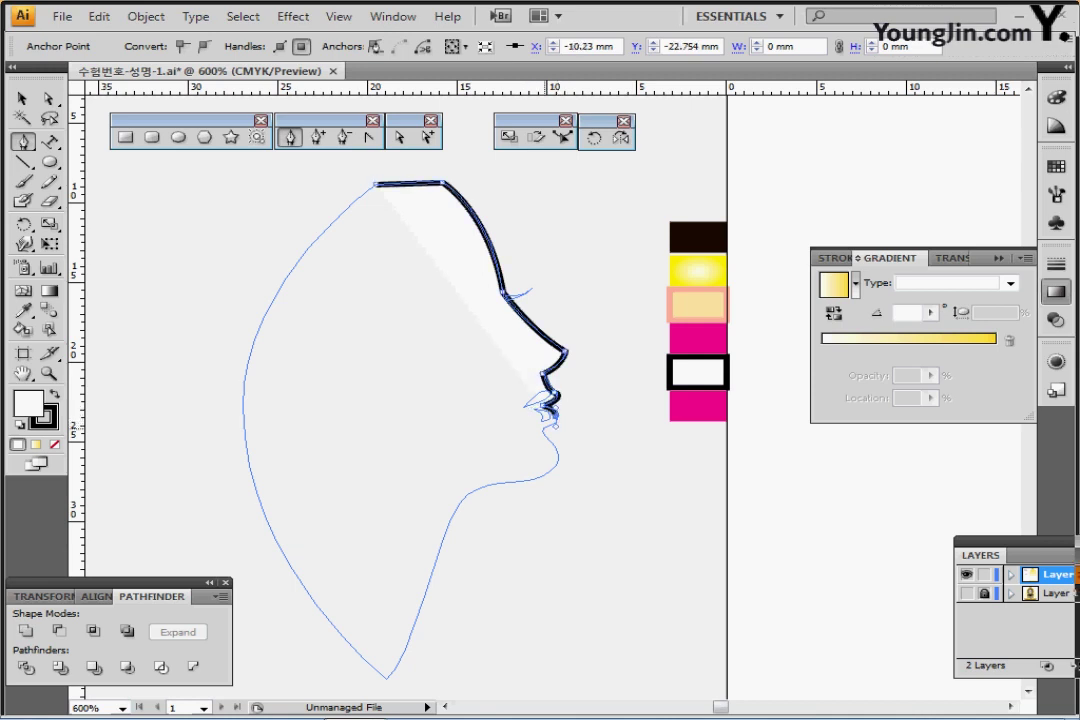
{"action": "left_click", "coordinate": [555, 421]}
{"action": "left_click", "coordinate": [545, 433]}
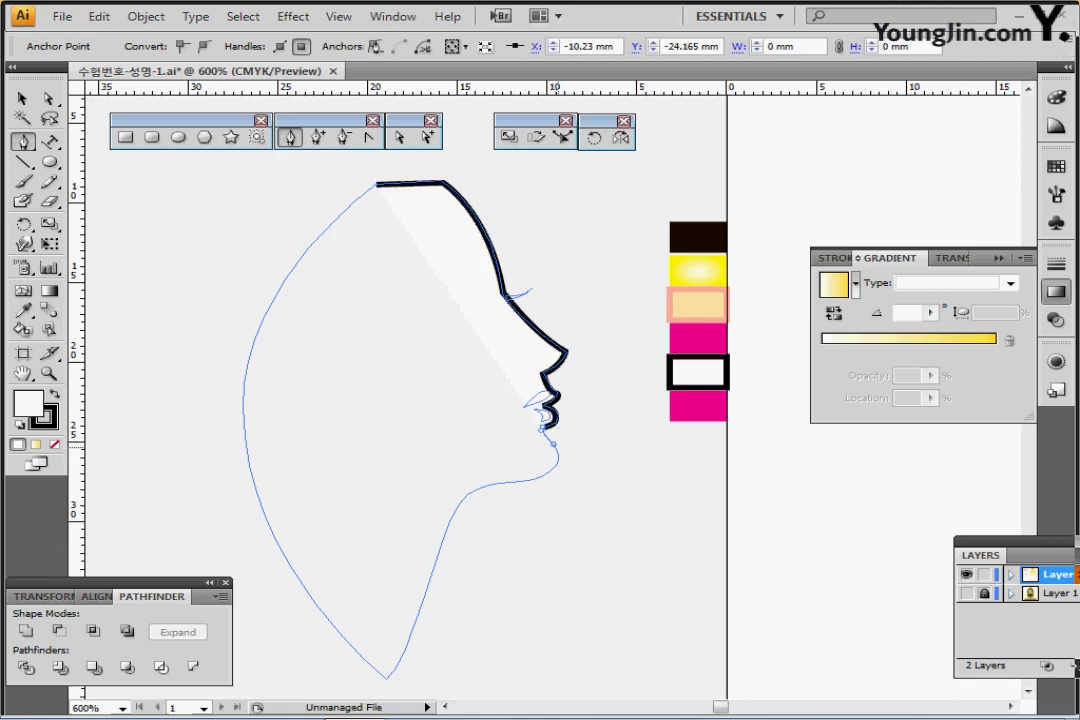
Step: Extend the profile path around the chin, along the jaw and down the neck to the guide's lowest point
{"action": "left_click", "coordinate": [557, 452]}
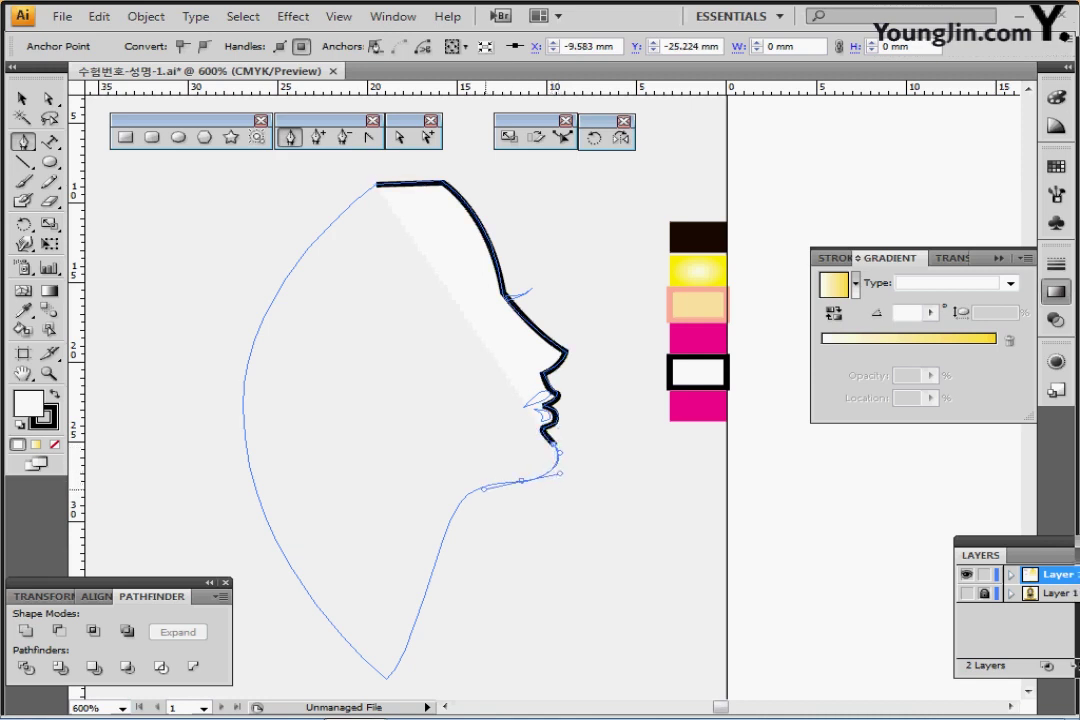
{"action": "left_click", "coordinate": [522, 482]}
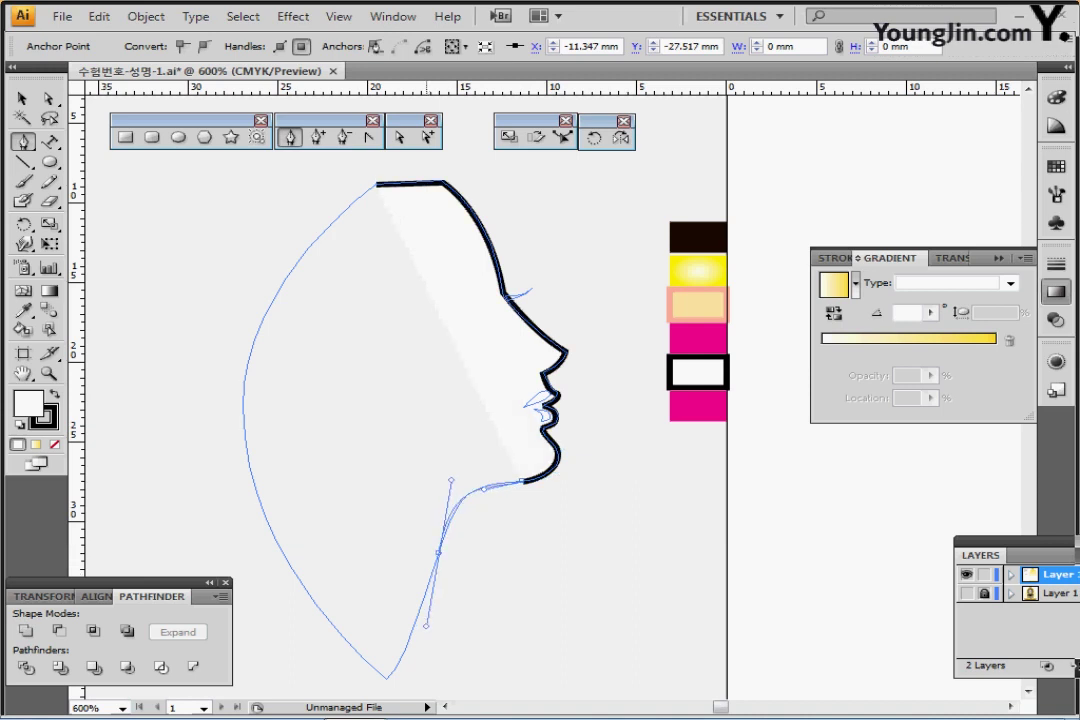
{"action": "mouse_move", "coordinate": [426, 626]}
{"action": "left_mouse_down"}
{"action": "mouse_move", "coordinate": [413, 625]}
{"action": "mouse_move", "coordinate": [434, 576]}
{"action": "left_mouse_up"}
{"action": "left_click_drag", "start_coordinate": [410, 629], "coordinate": [399, 652]}
{"action": "left_click", "coordinate": [410, 629]}
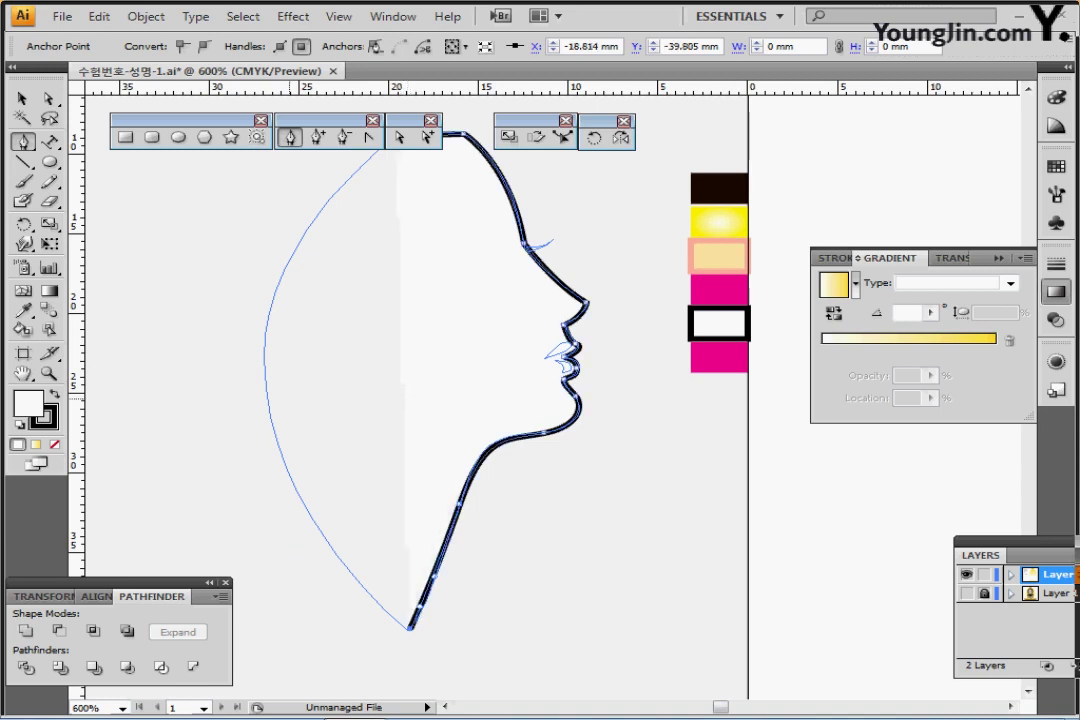
Step: Trace the curved back of the head up to the starting anchor, closing the head path along the guide, and deselect it
{"action": "mouse_move", "coordinate": [265, 340]}
{"action": "left_mouse_down"}
{"action": "mouse_move", "coordinate": [285, 191]}
{"action": "mouse_move", "coordinate": [213, 315]}
{"action": "left_mouse_up"}
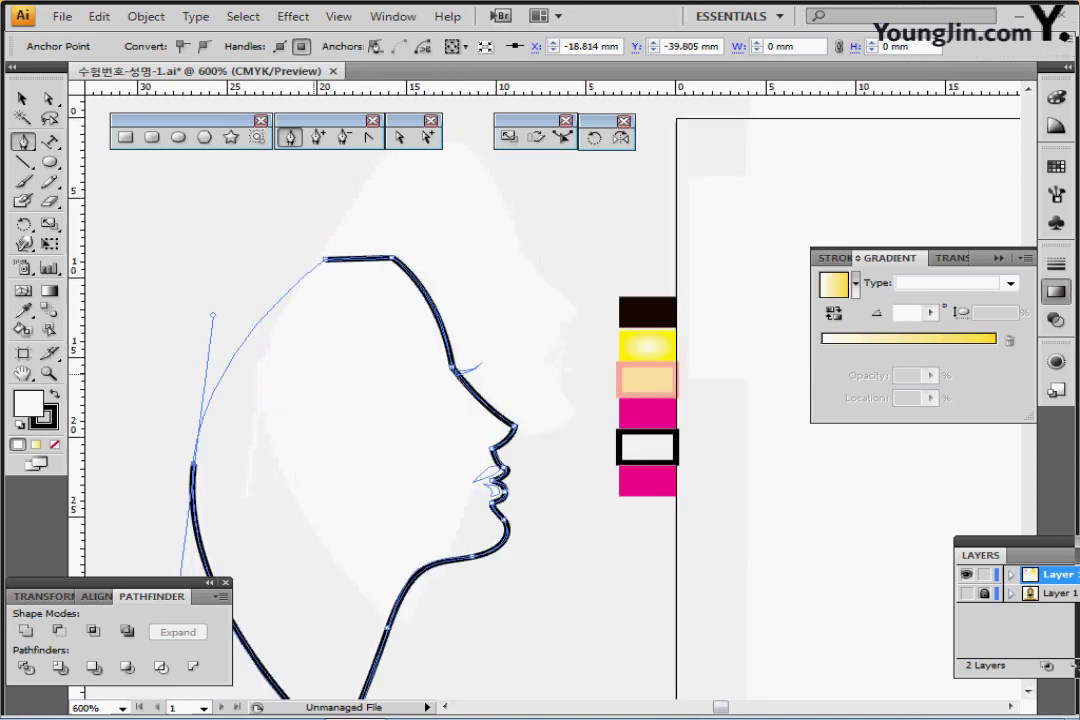
{"action": "left_click_drag", "start_coordinate": [283, 238], "coordinate": [306, 210]}
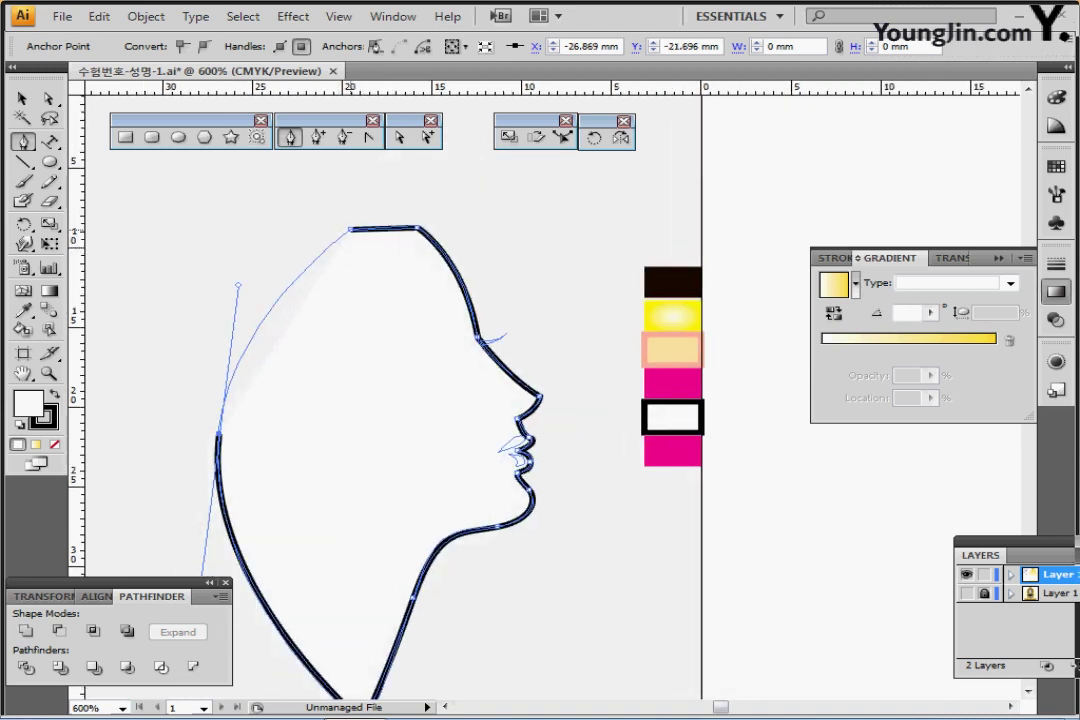
{"action": "left_click_drag", "start_coordinate": [350, 230], "coordinate": [365, 213]}
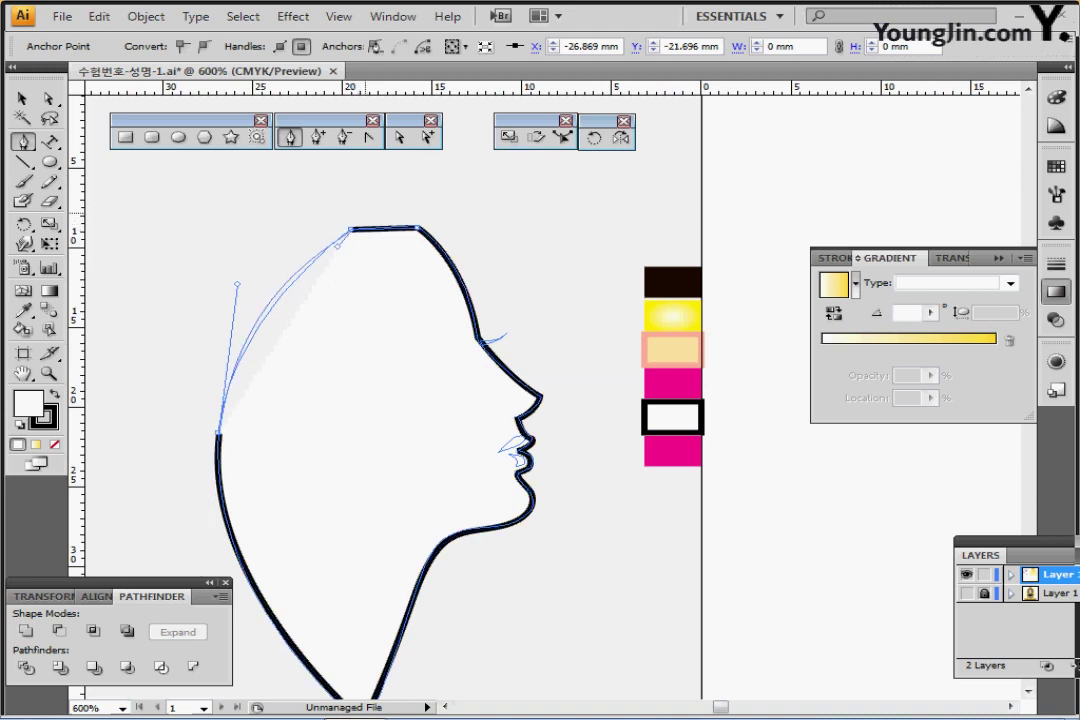
{"action": "left_click_drag", "start_coordinate": [238, 284], "coordinate": [243, 291]}
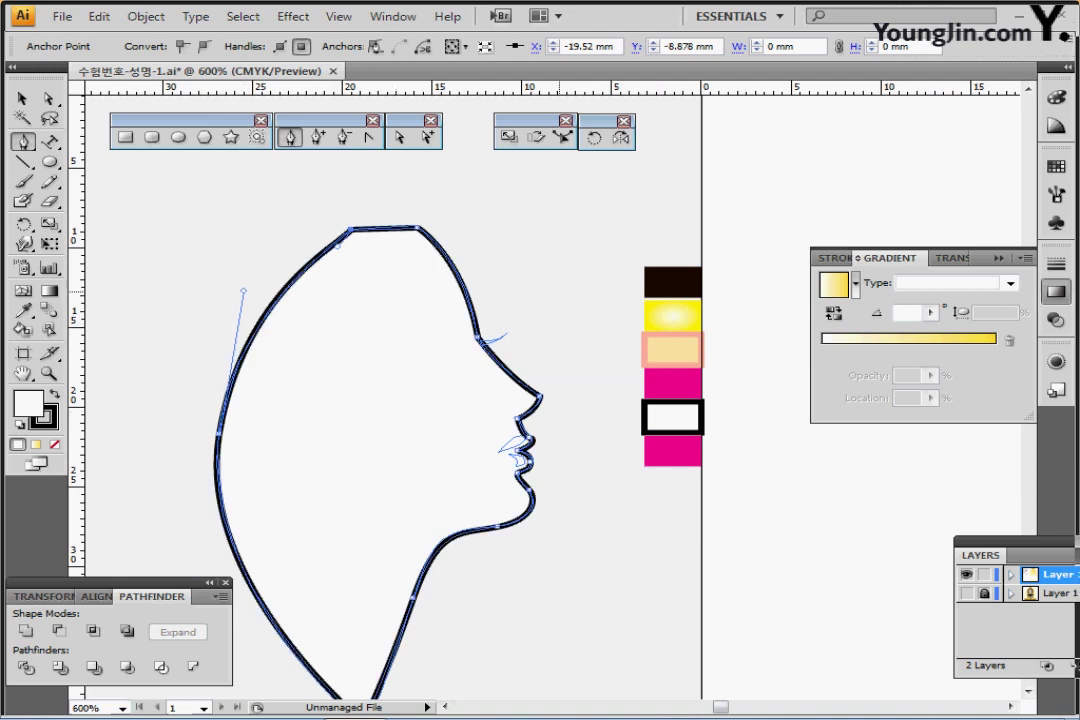
{"action": "left_click", "coordinate": [559, 292], "text": "ctrl"}
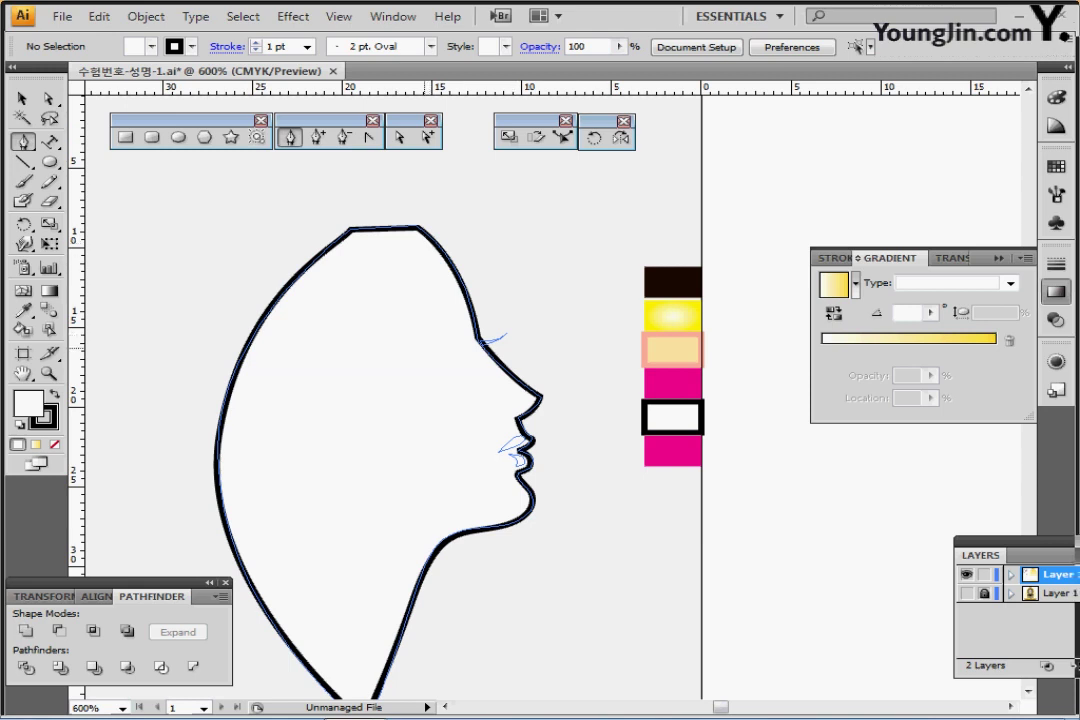
Step: Switch to outline view and select both lip shapes beside the mouth of the profile
{"action": "key", "text": "ctrl+y"}
{"action": "key", "text": "ctrl+plus"}
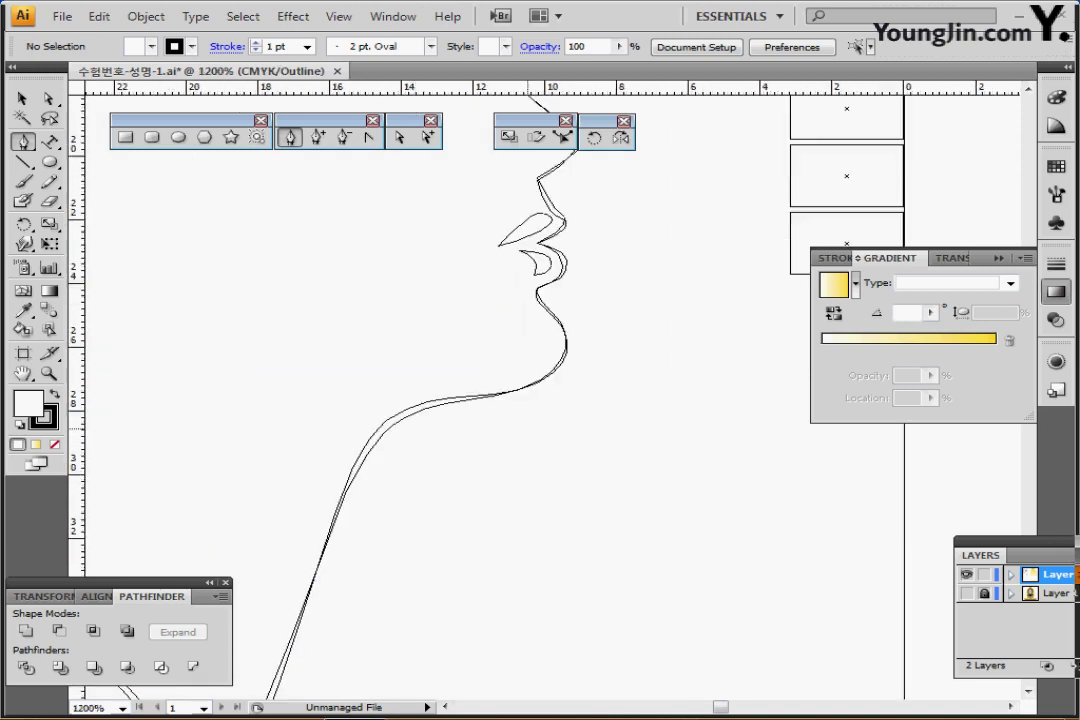
{"action": "left_click_drag", "start_coordinate": [528, 428], "coordinate": [486, 488]}
{"action": "left_click_drag", "start_coordinate": [455, 277], "coordinate": [478, 320]}
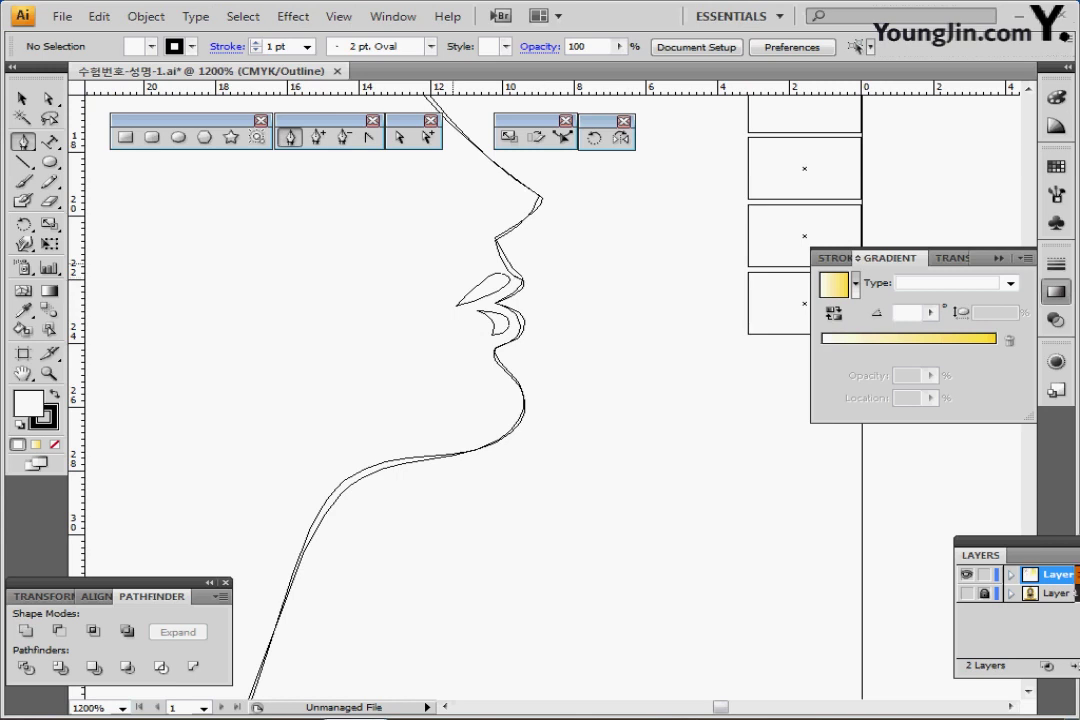
{"action": "left_click_drag", "start_coordinate": [451, 259], "coordinate": [482, 325]}
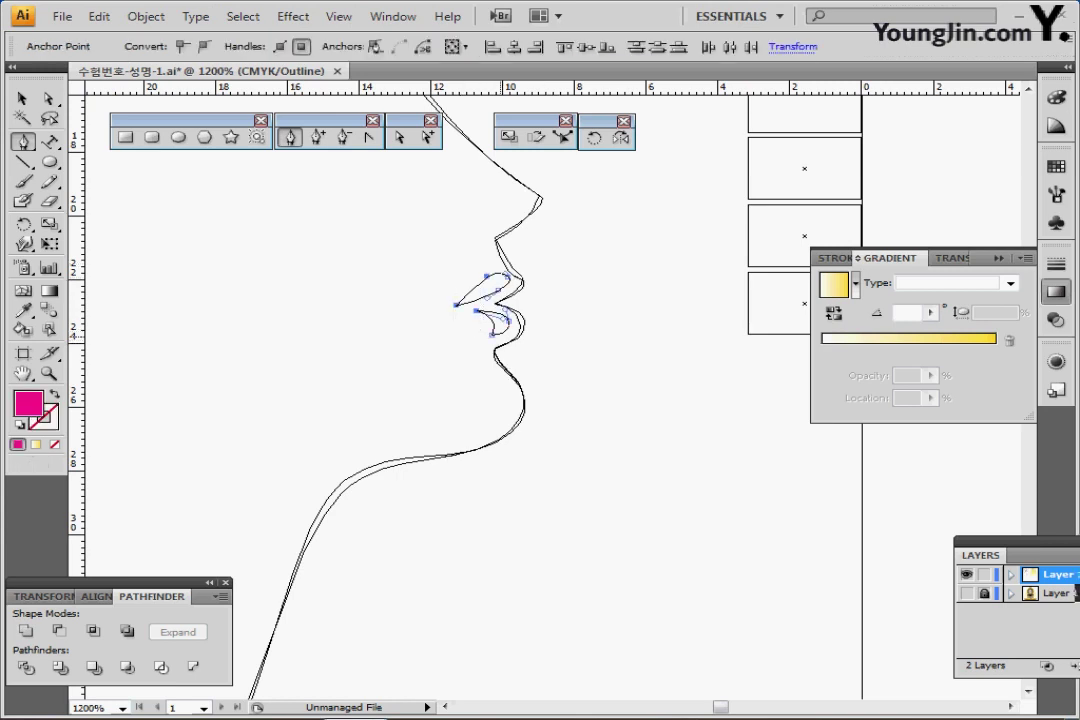
{"action": "key", "text": "ctrl+alt+y"}
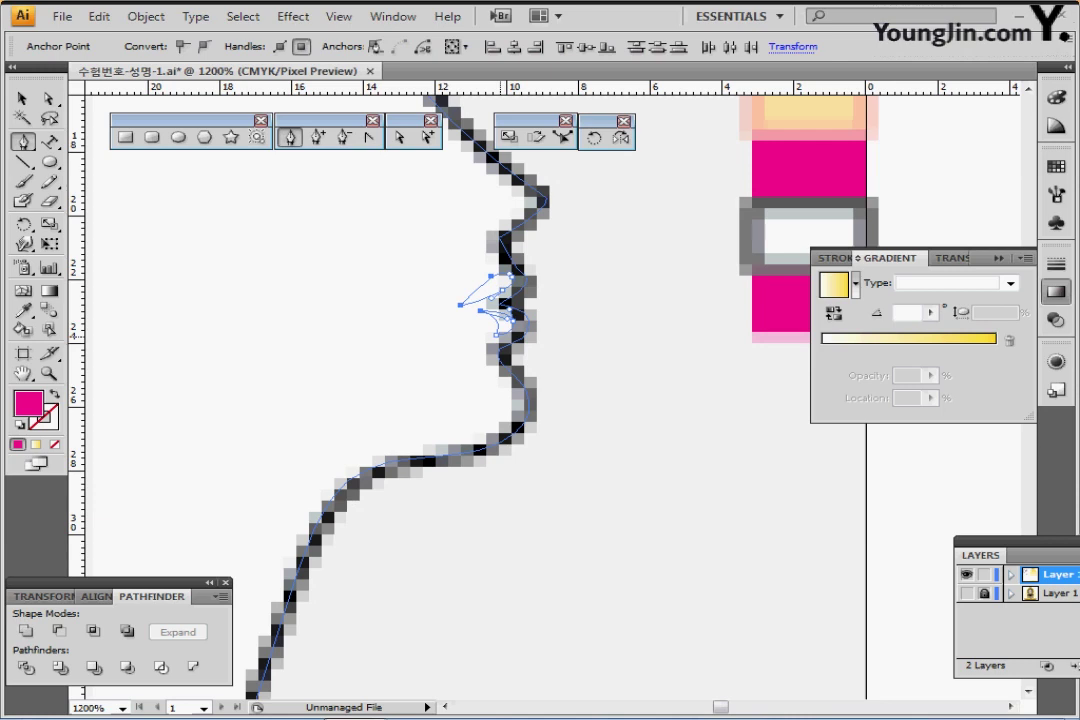
{"action": "left_click", "coordinate": [501, 336], "text": "ctrl"}
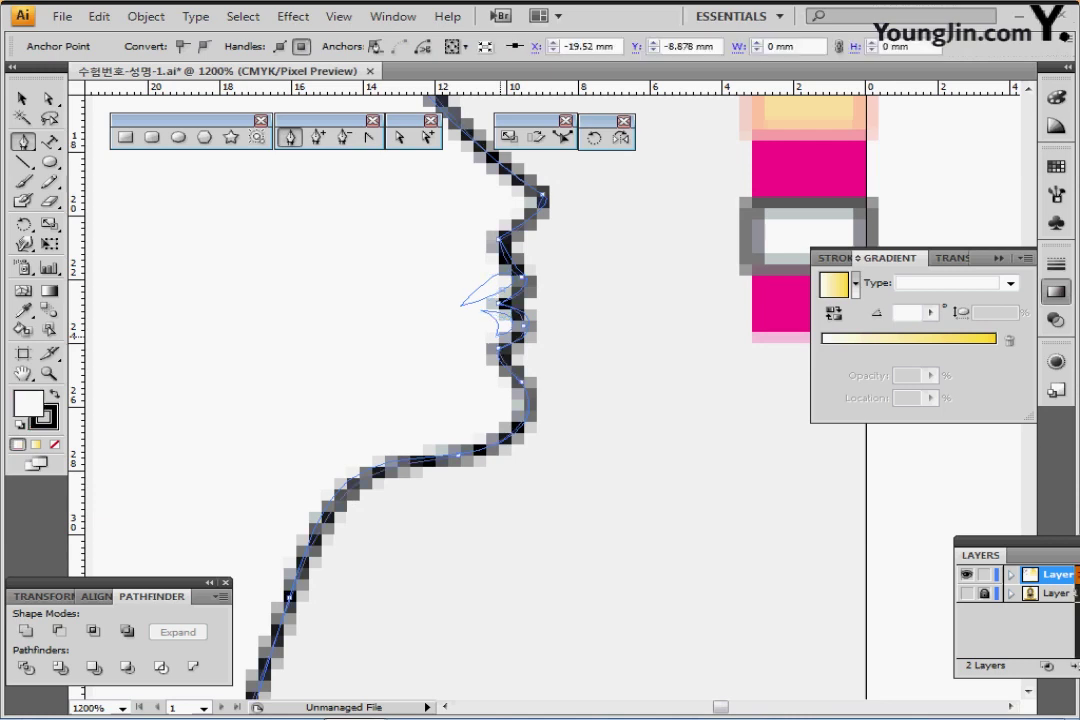
{"action": "key", "text": "ctrl+alt+y"}
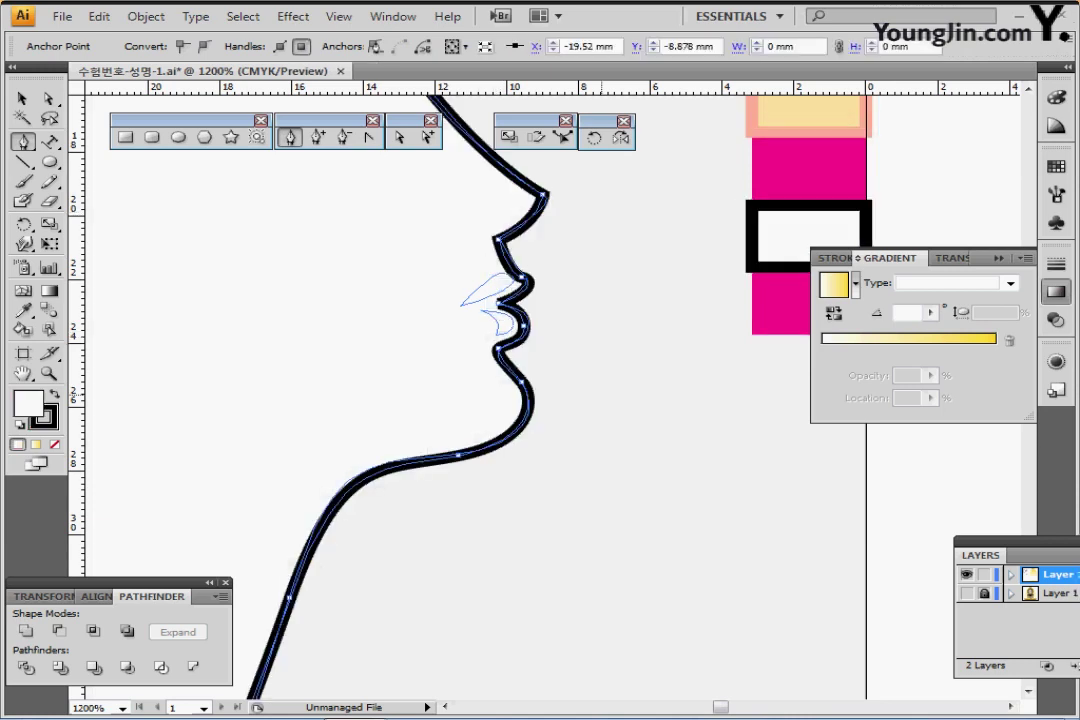
{"action": "key", "text": "ctrl+shift+a"}
{"action": "left_click", "coordinate": [527, 335], "text": "ctrl"}
{"action": "left_click_drag", "start_coordinate": [462, 281], "coordinate": [487, 318]}
{"action": "key", "text": "ctrl+z"}
{"action": "left_click", "coordinate": [556, 320], "text": "ctrl"}
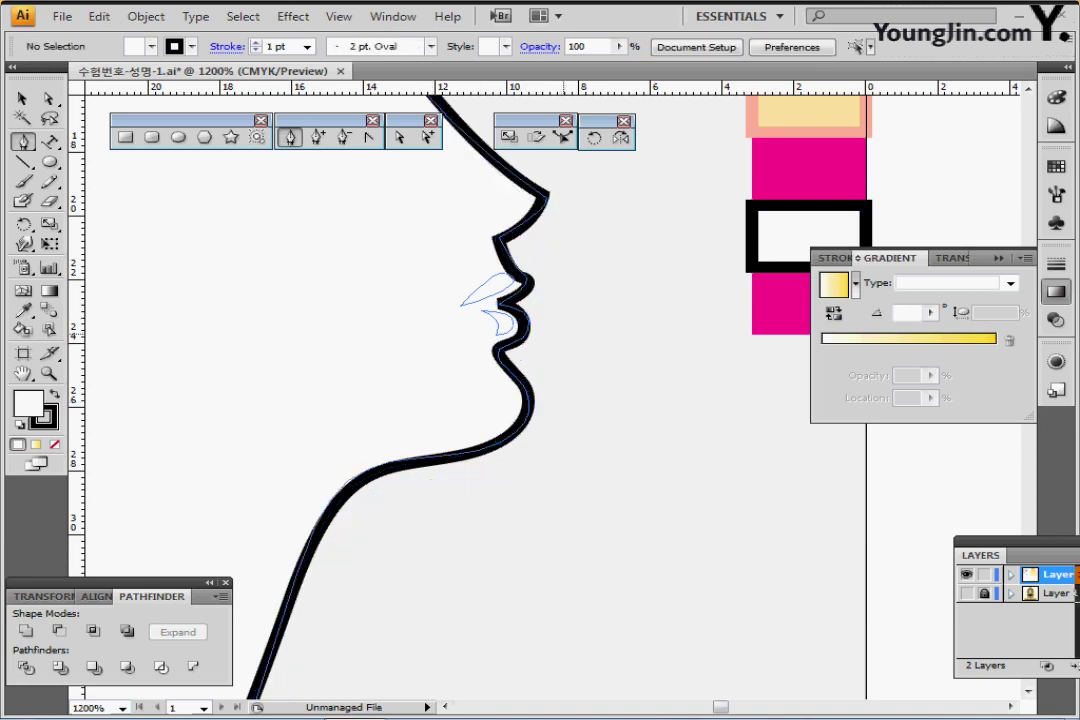
Step: Reselect both lip shapes using outline view, bring them in front of the white head outline and deselect them
{"action": "key", "text": "ctrl+y"}
{"action": "left_click_drag", "start_coordinate": [436, 272], "coordinate": [467, 327]}
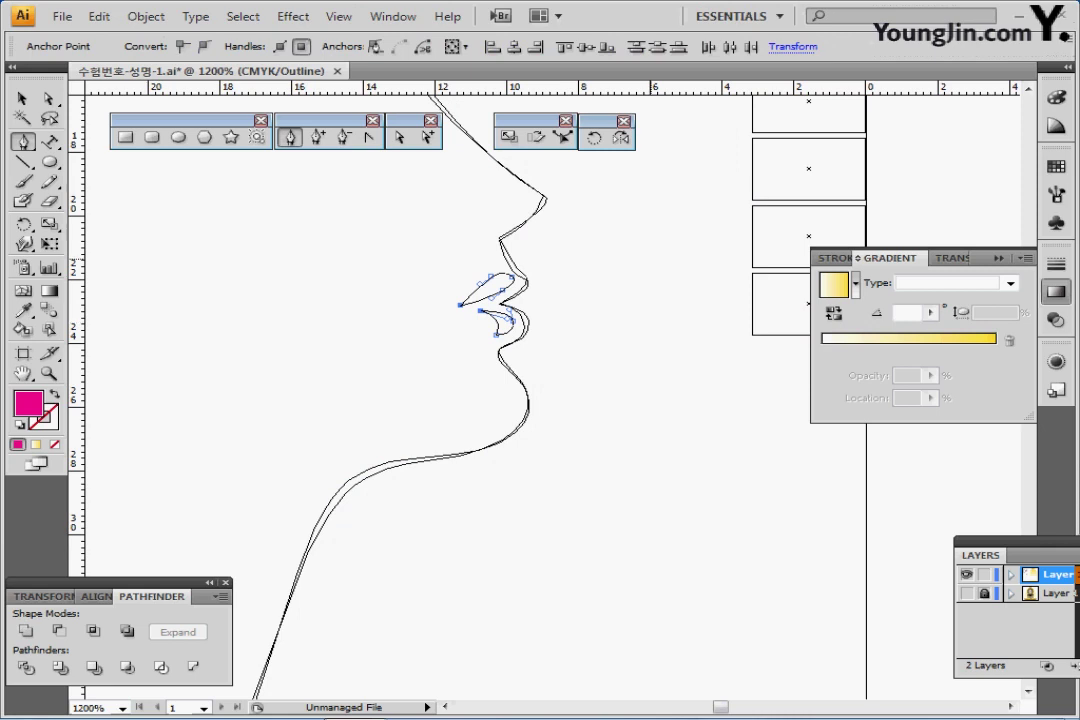
{"action": "key", "text": "ctrl+y"}
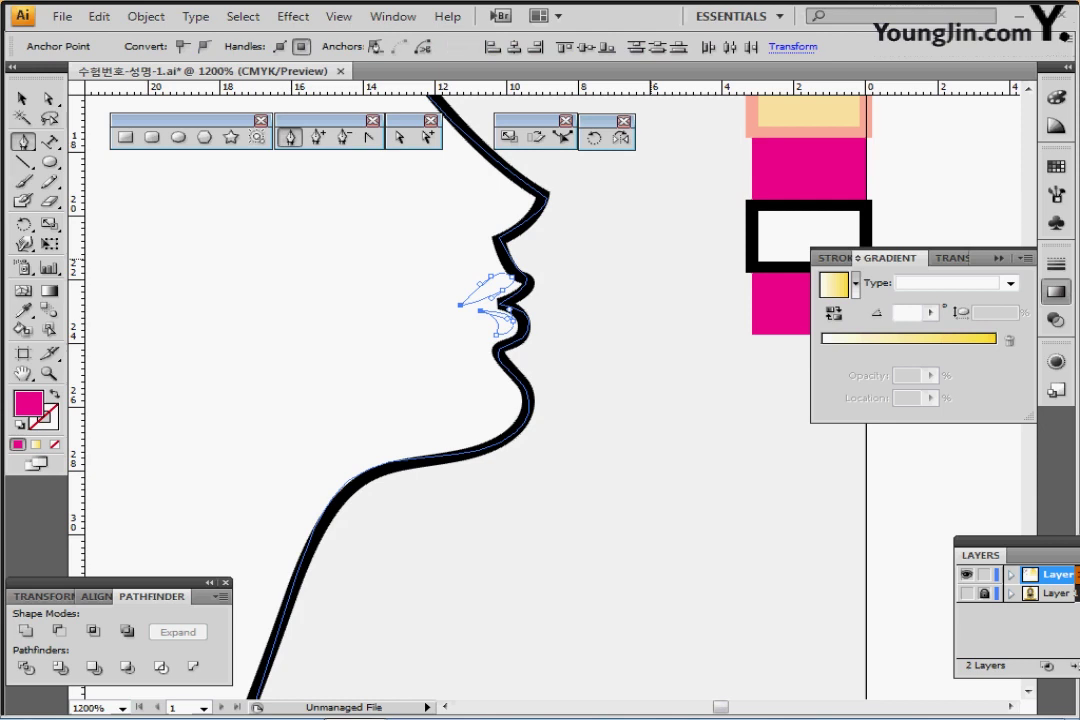
{"action": "left_click", "coordinate": [28, 403]}
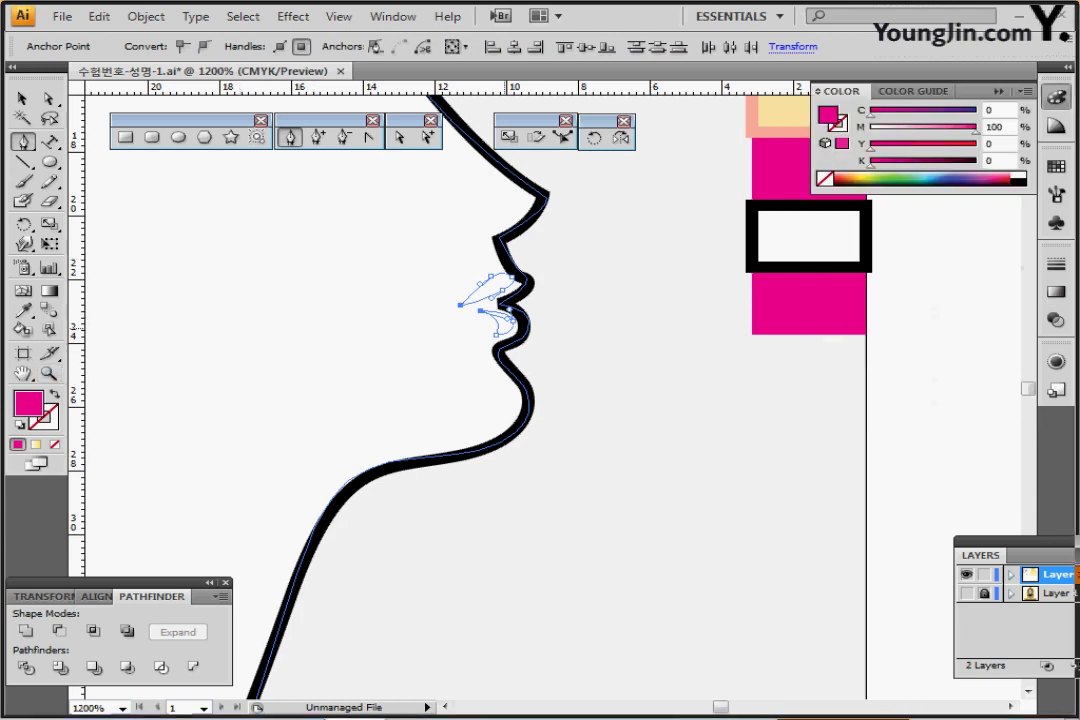
{"action": "left_click", "coordinate": [503, 345], "text": "ctrl"}
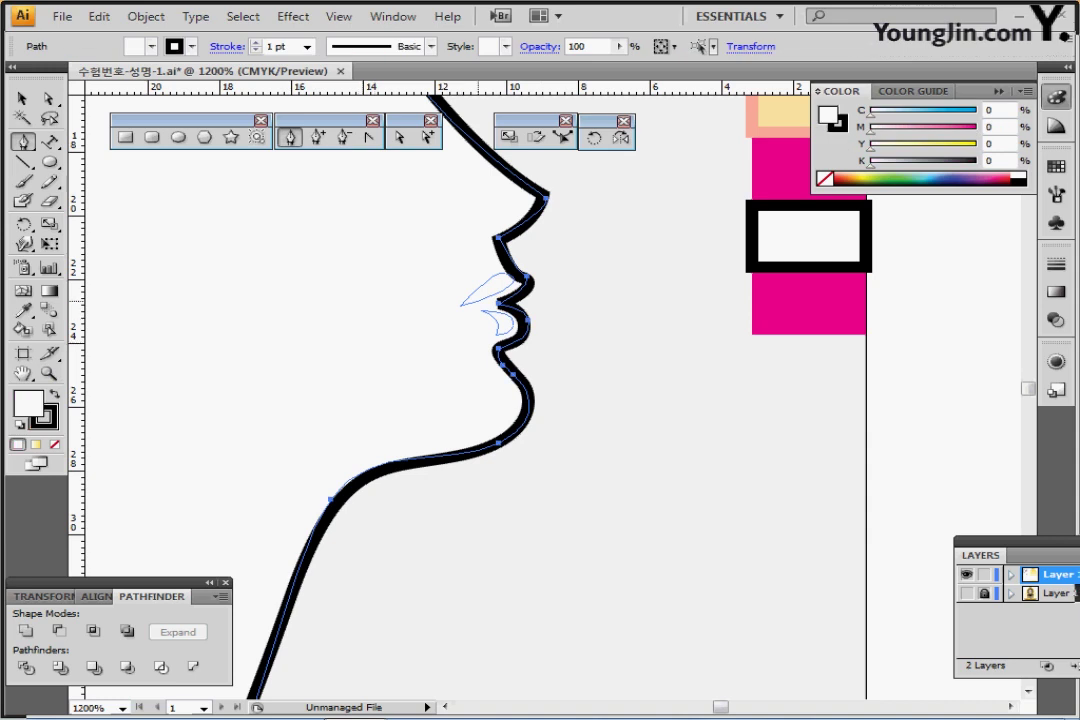
{"action": "left_click", "coordinate": [497, 302], "text": "ctrl"}
{"action": "left_click", "coordinate": [496, 324], "text": "ctrl+shift"}
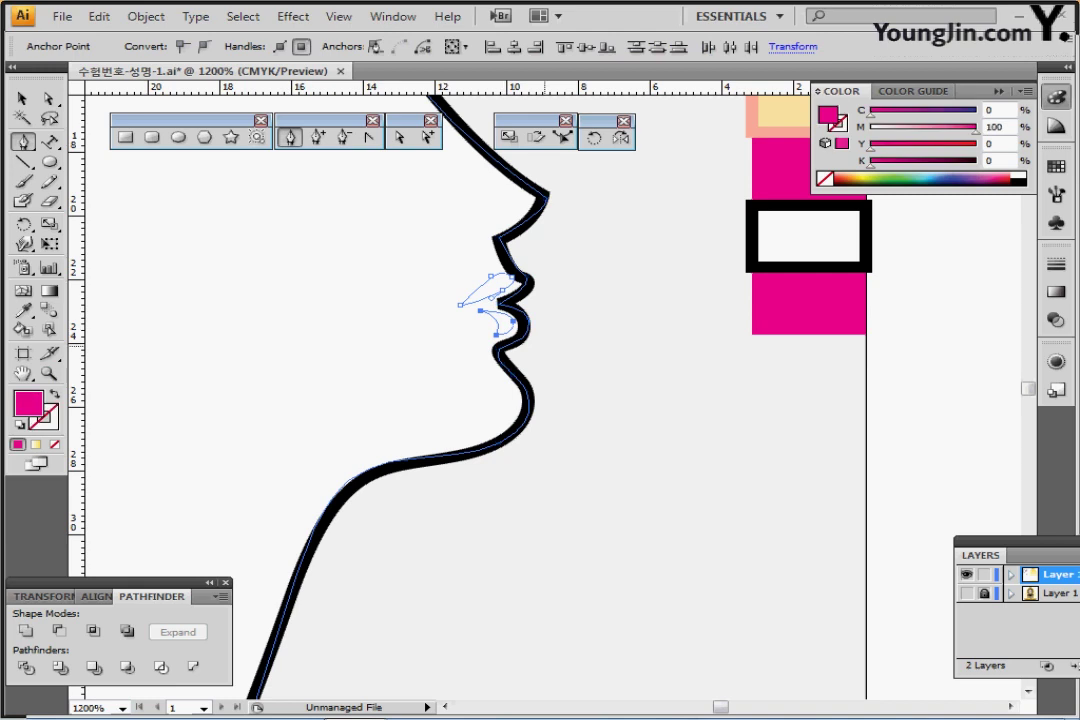
{"action": "left_click", "coordinate": [555, 354], "text": "ctrl"}
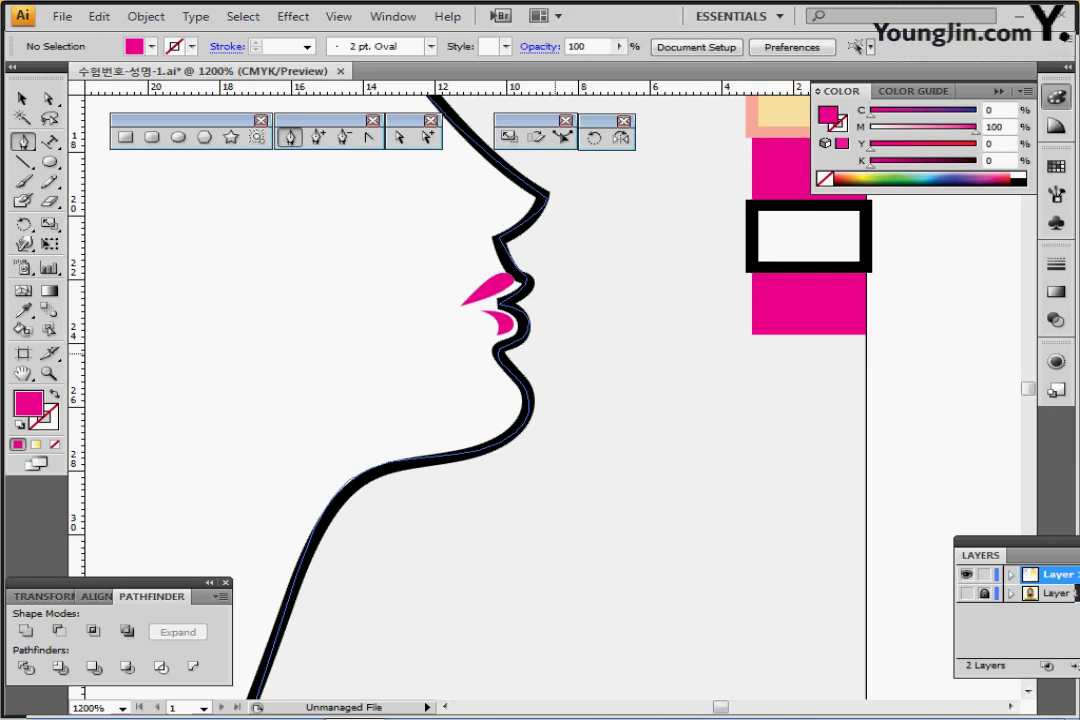
Step: Select the black eyelash shape at the eye and bring it in front of the head outline
{"action": "left_click_drag", "start_coordinate": [542, 418], "coordinate": [538, 651]}
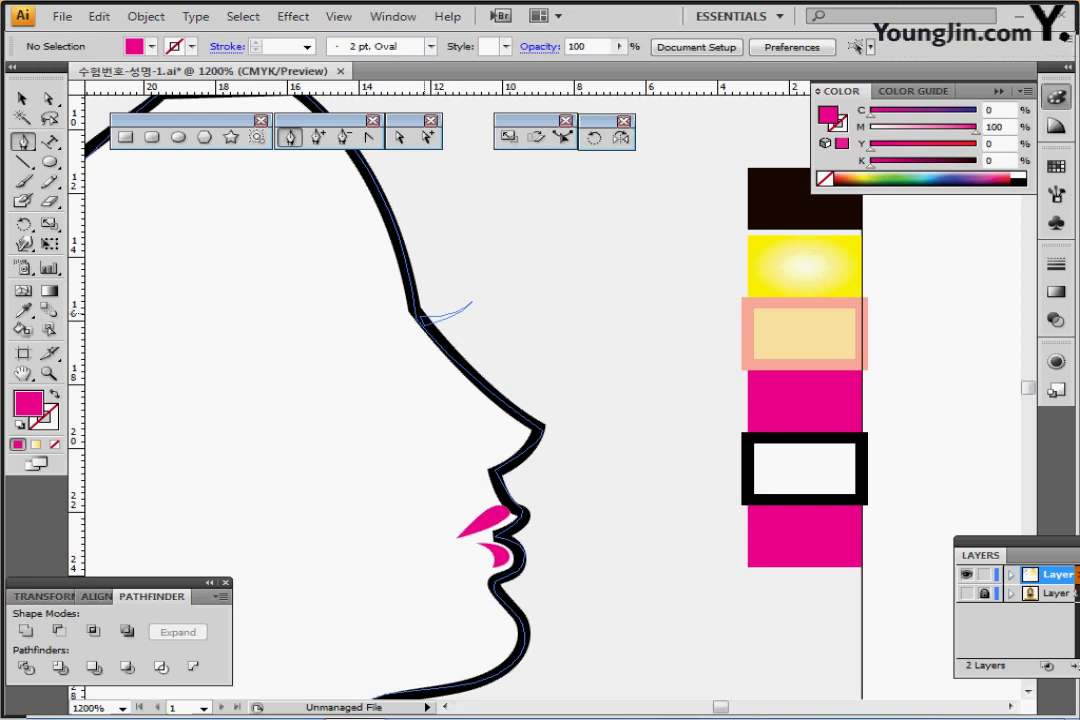
{"action": "left_click_drag", "start_coordinate": [420, 318], "coordinate": [472, 300]}
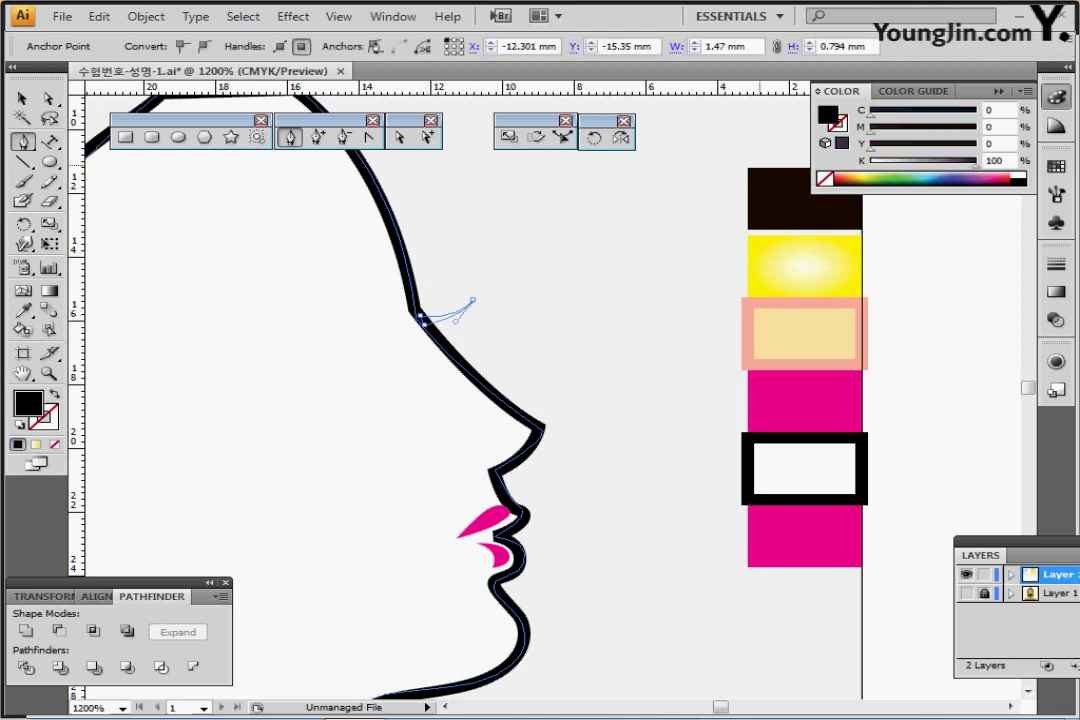
{"action": "left_click", "coordinate": [472, 300]}
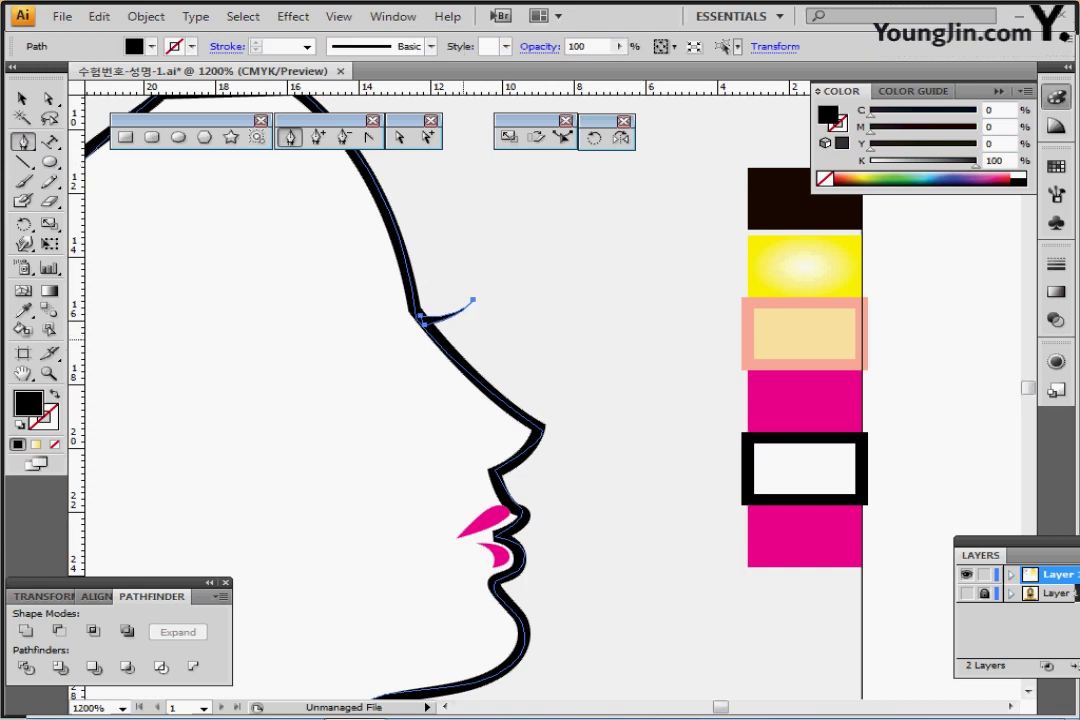
Step: Unlock all objects so the head outline can be selected together with the eyelash and lips
{"action": "key", "text": "ctrl+minus"}
{"action": "key", "text": "ctrl+minus"}
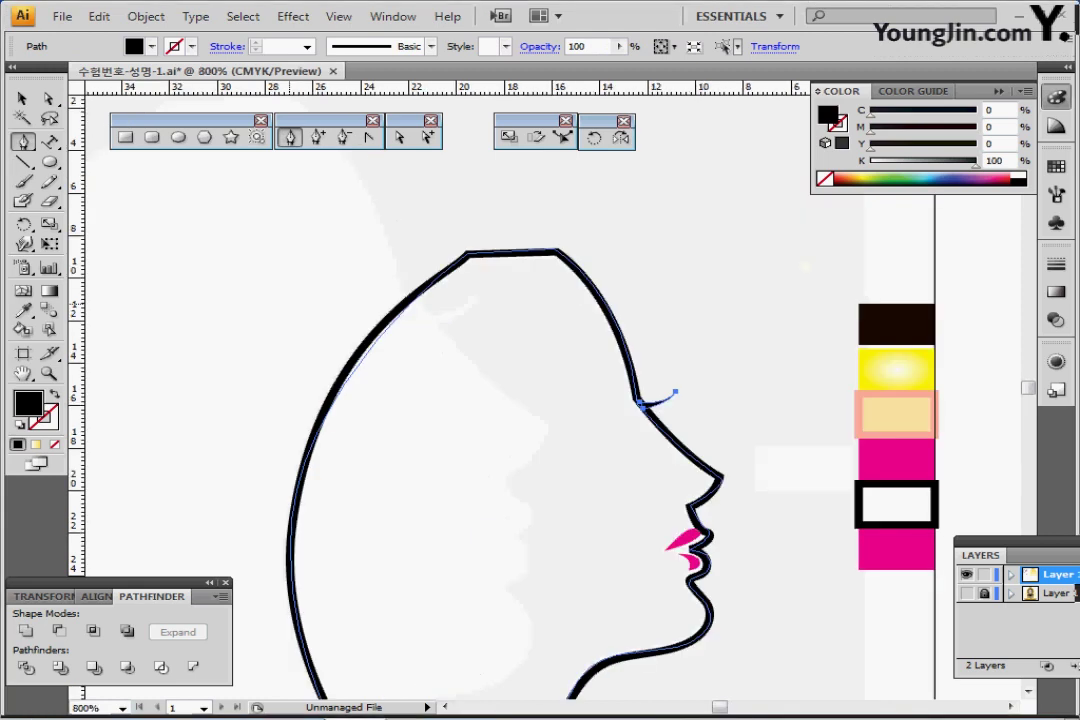
{"action": "left_click_drag", "start_coordinate": [517, 323], "coordinate": [319, 203]}
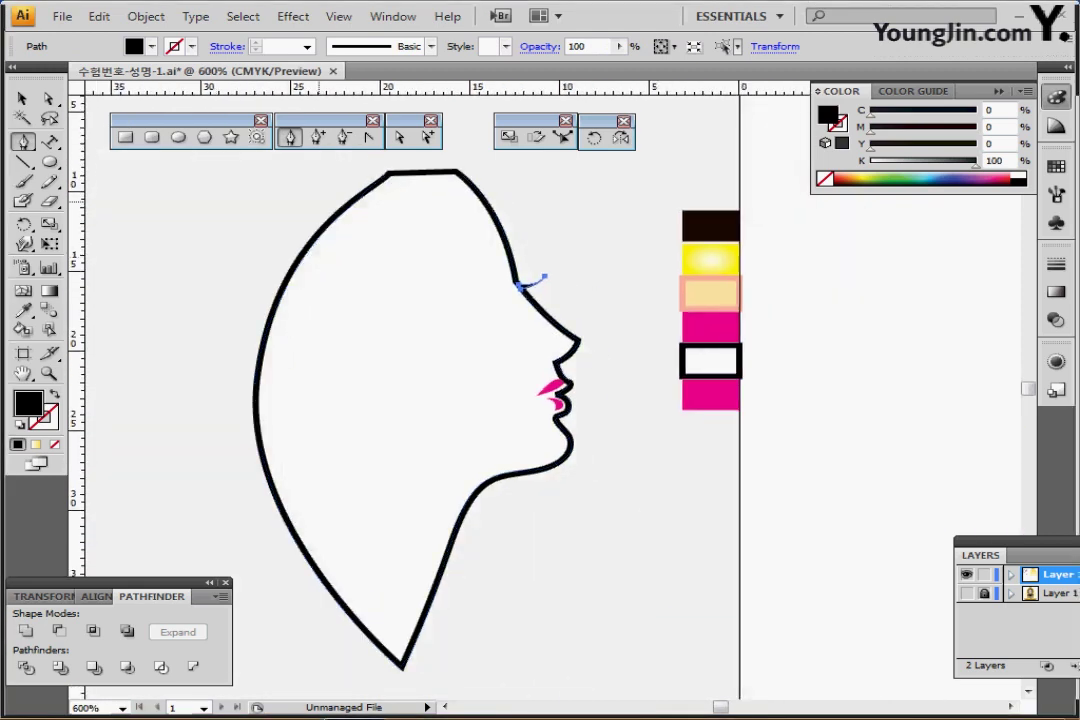
{"action": "left_click", "coordinate": [22, 98]}
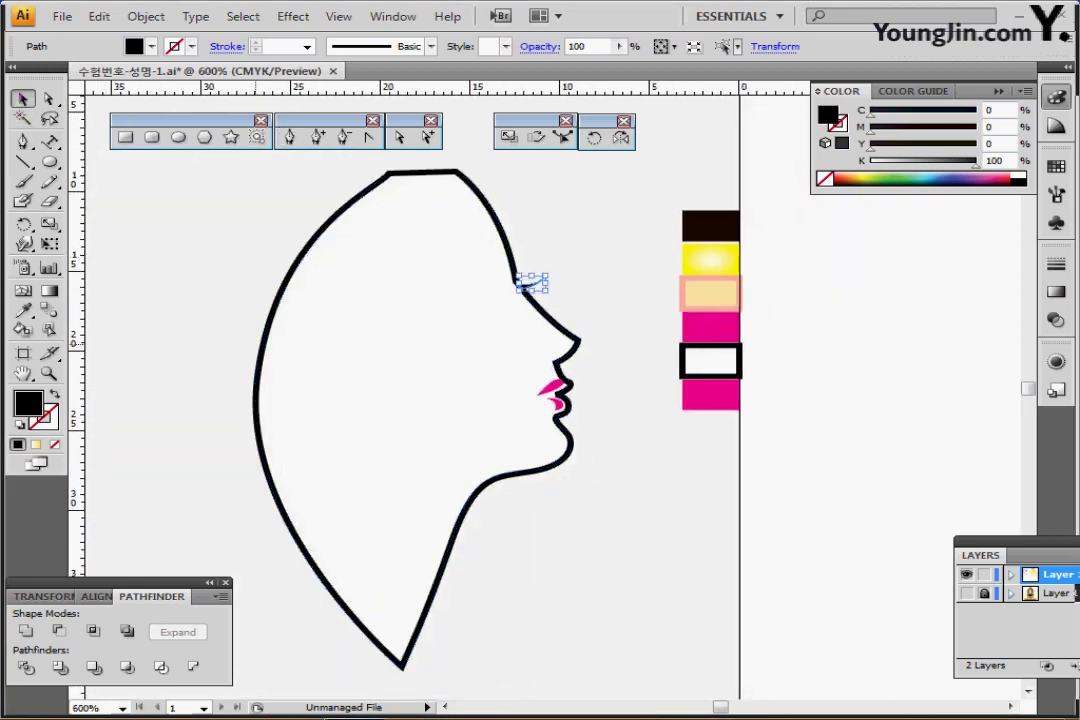
{"action": "left_click", "coordinate": [232, 318]}
{"action": "left_click_drag", "start_coordinate": [252, 208], "coordinate": [572, 494]}
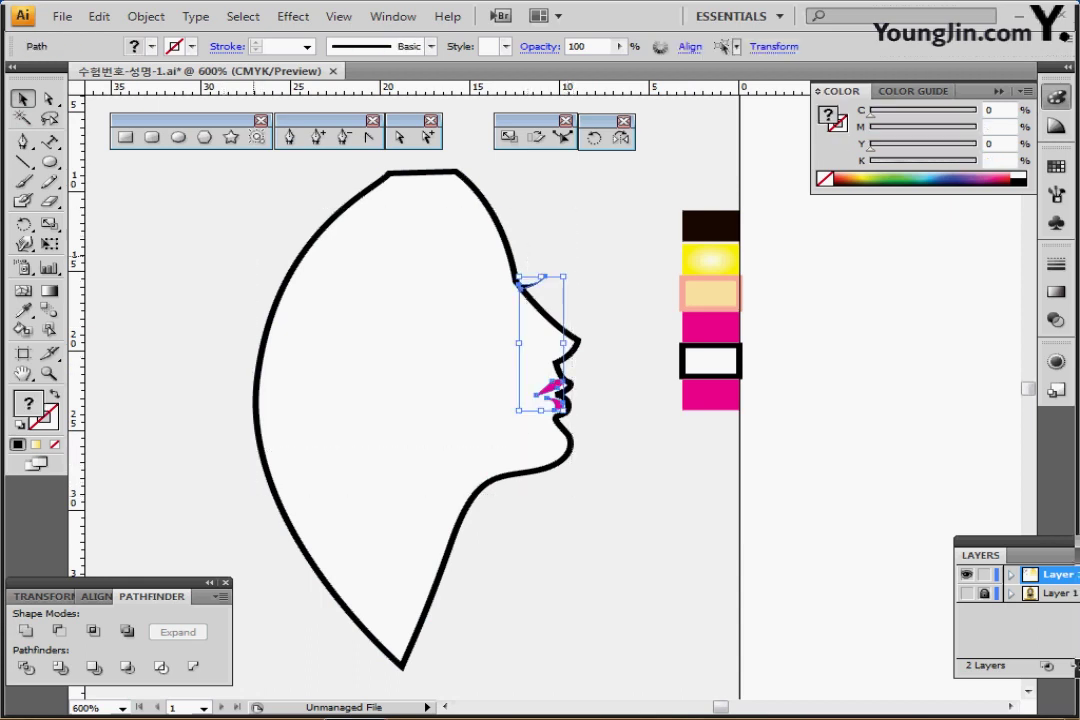
{"action": "left_click", "coordinate": [291, 236]}
{"action": "key", "text": "ctrl+alt+2"}
Step: Select the head outline, eyelash and both lips and group them
{"action": "left_click_drag", "start_coordinate": [268, 190], "coordinate": [585, 516]}
{"action": "key", "text": "ctrl+2"}
{"action": "left_click_drag", "start_coordinate": [282, 195], "coordinate": [607, 510]}
{"action": "key", "text": "ctrl+g"}
{"action": "key", "text": "ctrl+shift+b"}
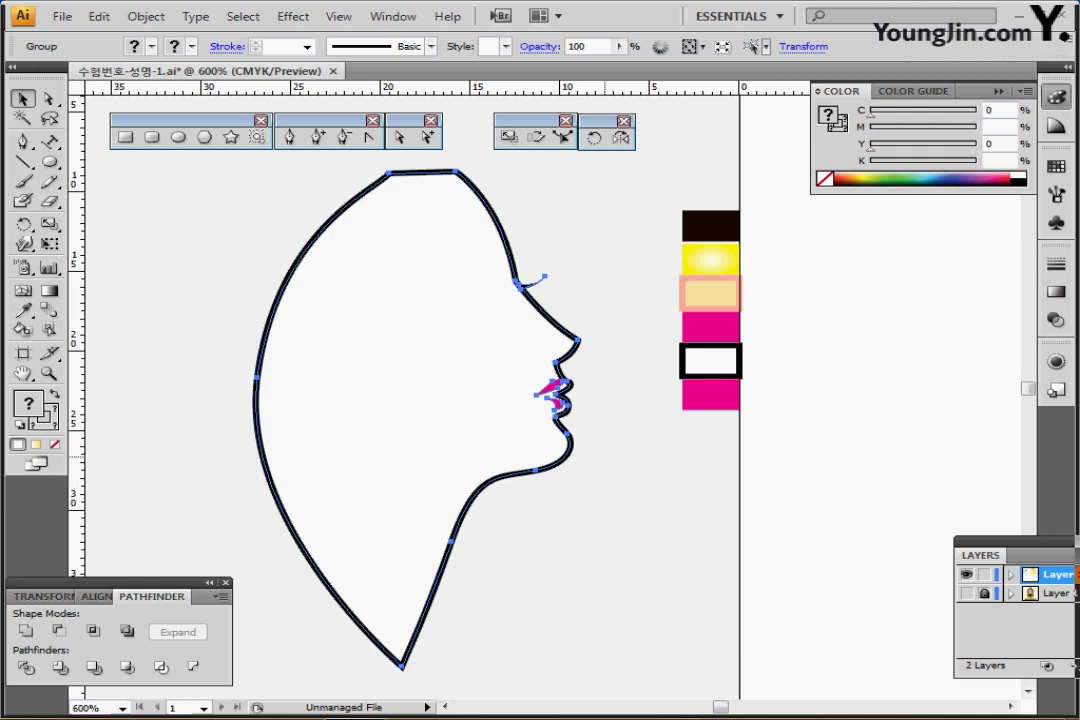
Step: Show the guides over the yellow light beam on the artboard
{"action": "scroll", "coordinate": [612, 457], "scroll_direction": "right", "scroll_amount": 1}
{"action": "scroll", "coordinate": [652, 433], "scroll_direction": "right", "scroll_amount": 3}
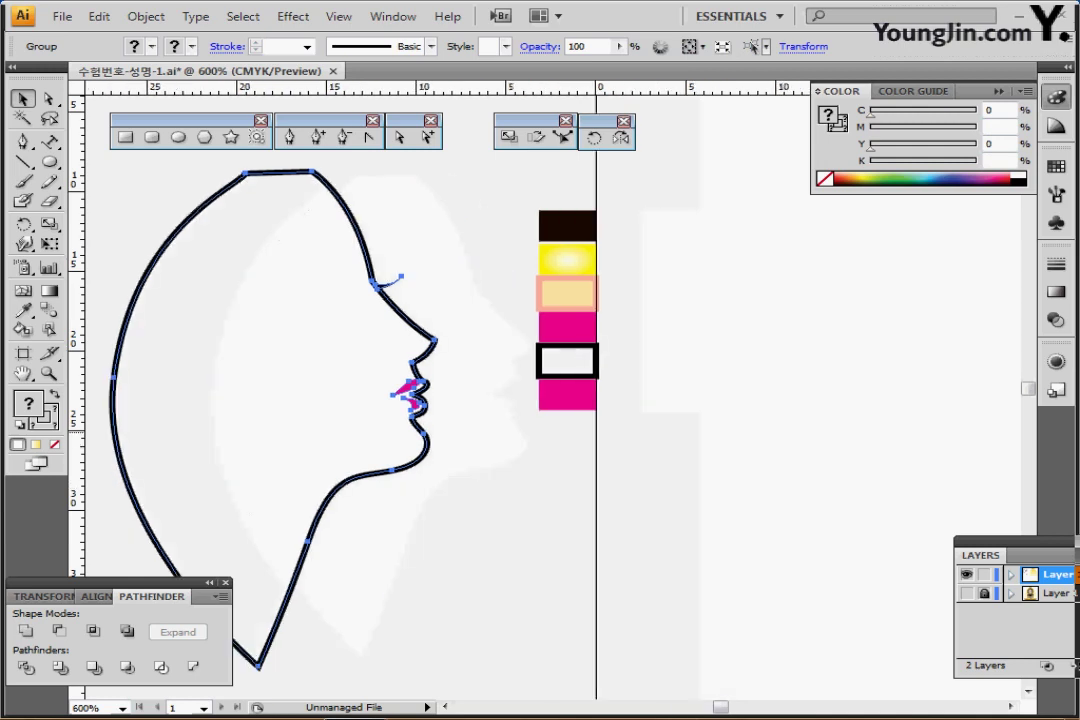
{"action": "scroll", "coordinate": [400, 400], "scroll_direction": "right", "scroll_amount": 20}
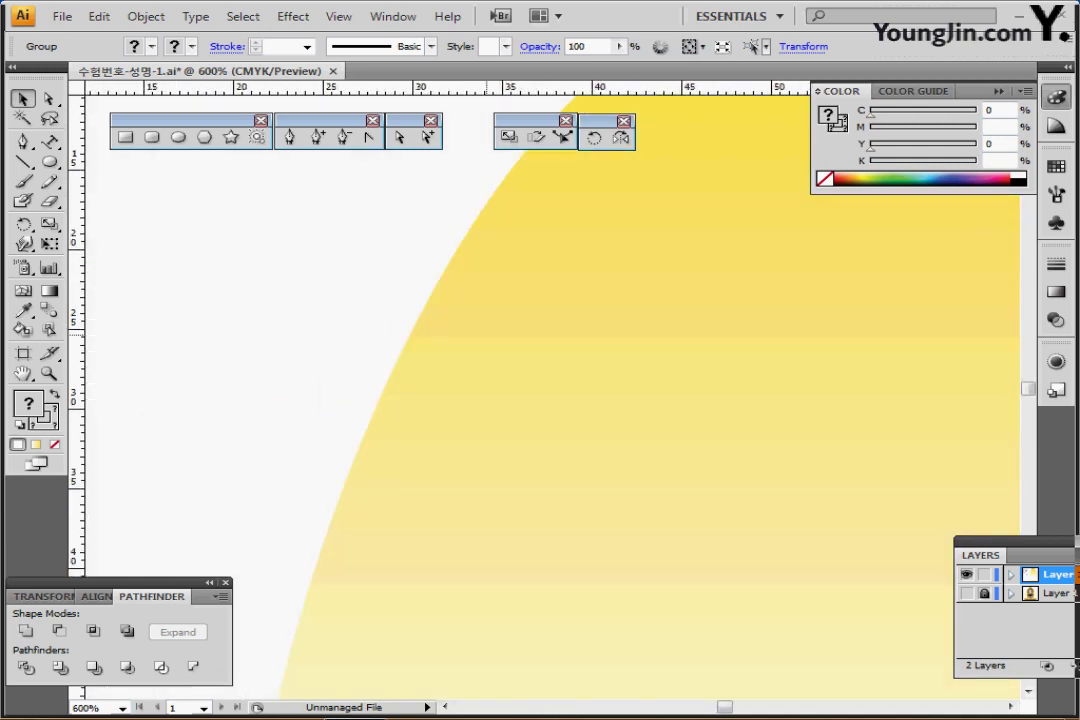
{"action": "key", "text": "ctrl+semicolon"}
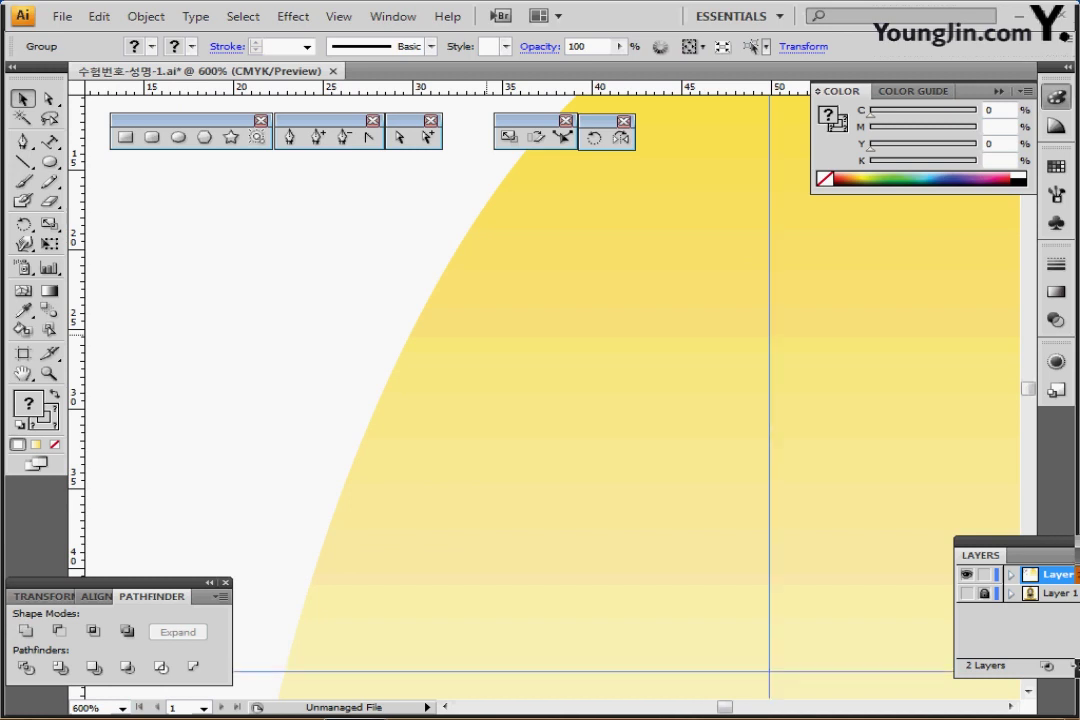
{"action": "scroll", "coordinate": [487, 334], "scroll_direction": "down", "scroll_amount": 2}
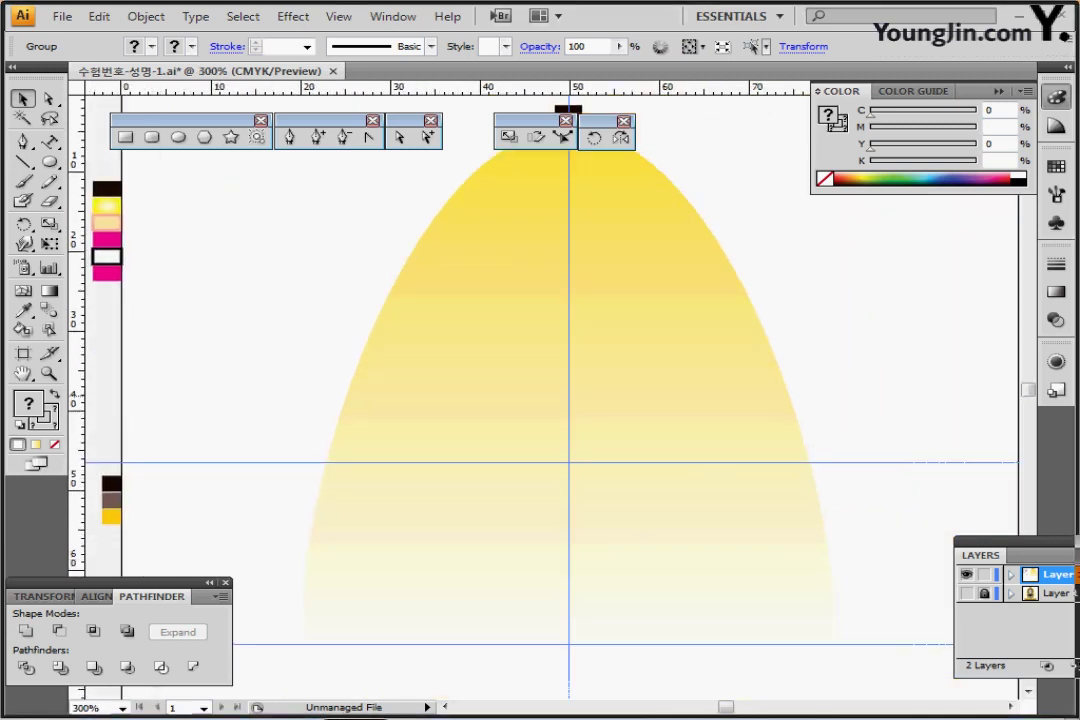
{"action": "scroll", "coordinate": [537, 418], "scroll_direction": "up", "scroll_amount": 1}
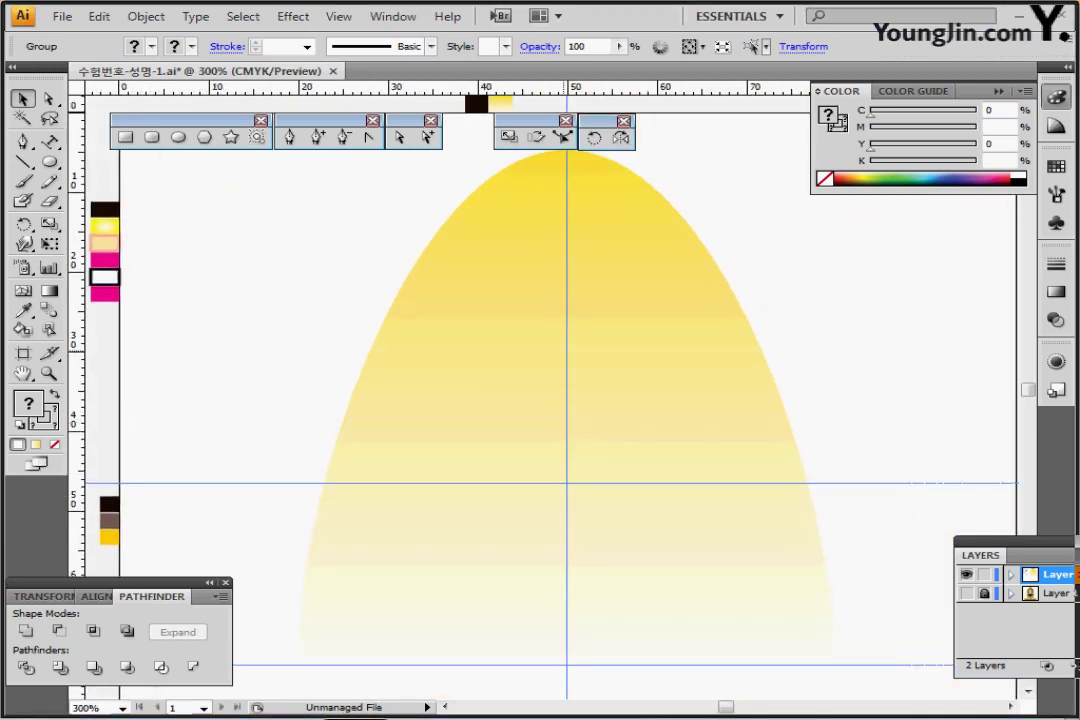
{"action": "left_click_drag", "start_coordinate": [566, 351], "coordinate": [543, 370]}
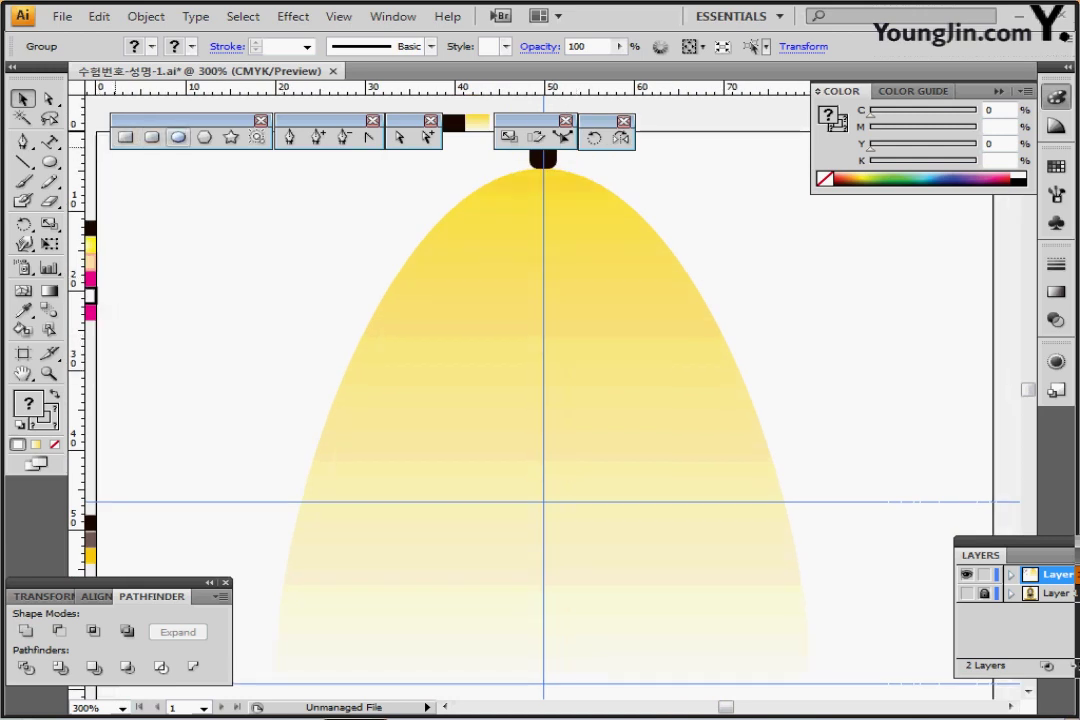
Step: Draw an ellipse 23 mm wide and about 32 mm high, centred on the vertical guide inside the light beam, with white fill and black 1 pt stroke
{"action": "left_click", "coordinate": [178, 138]}
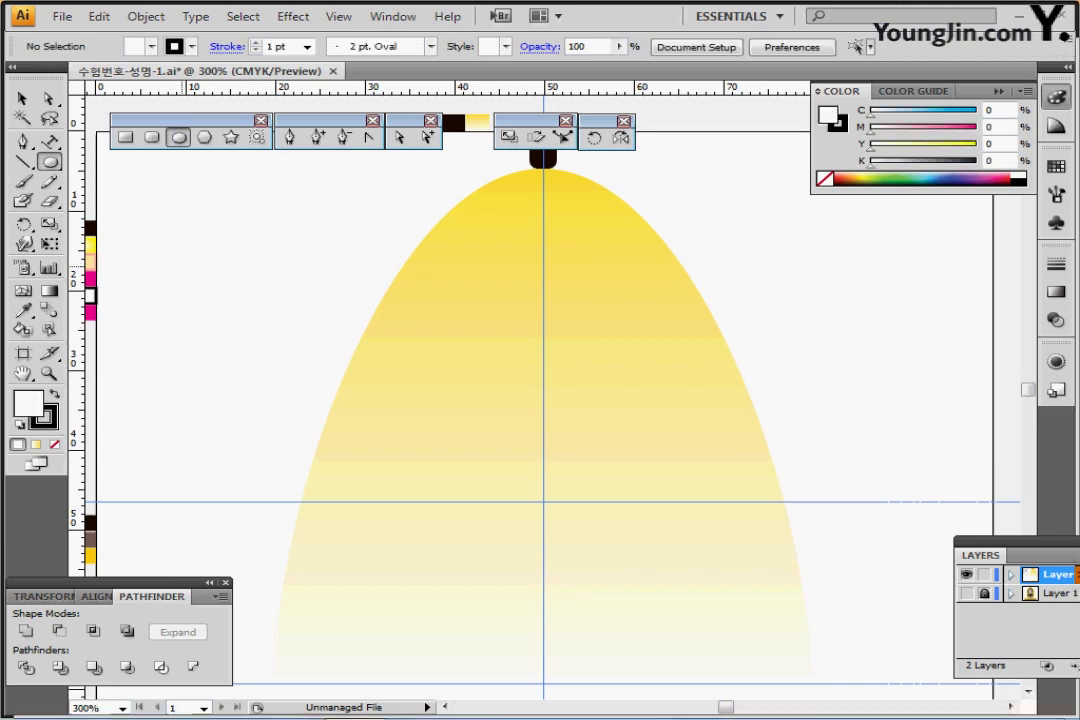
{"action": "left_click", "coordinate": [446, 707]}
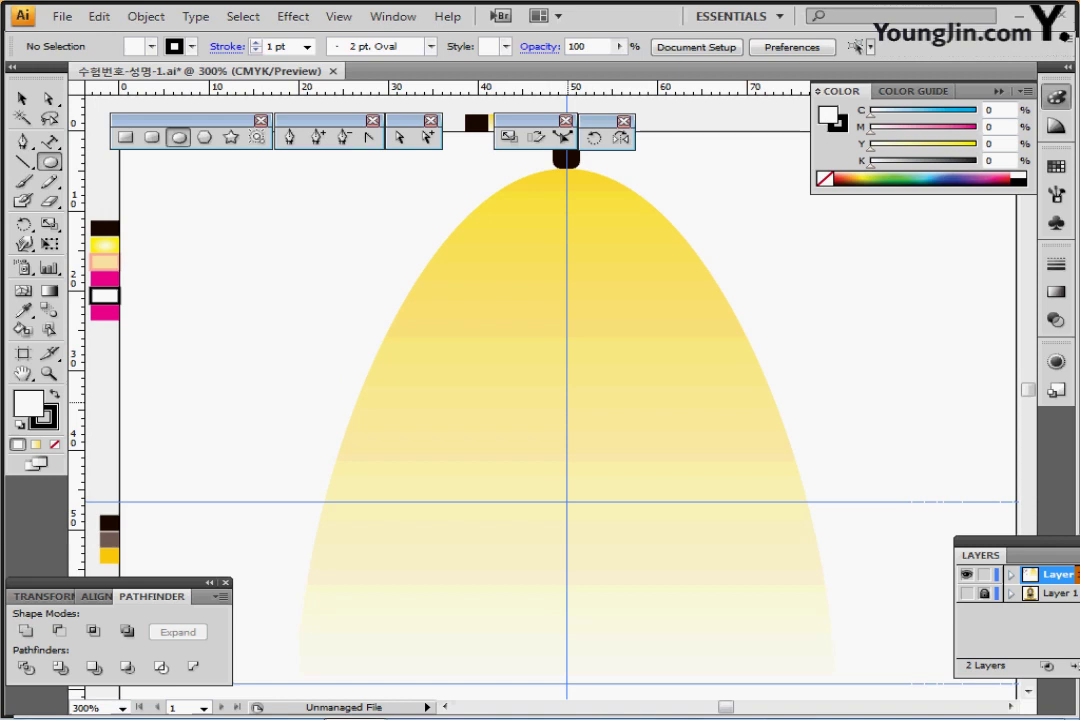
{"action": "left_click", "coordinate": [567, 402]}
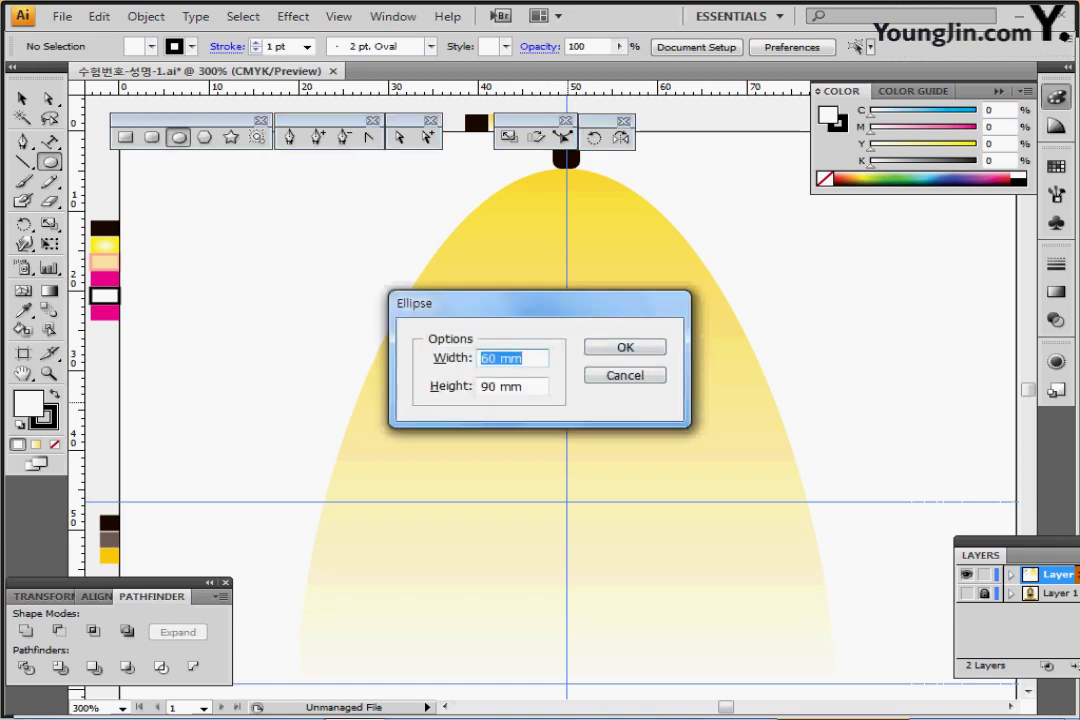
{"action": "type", "text": "23"}
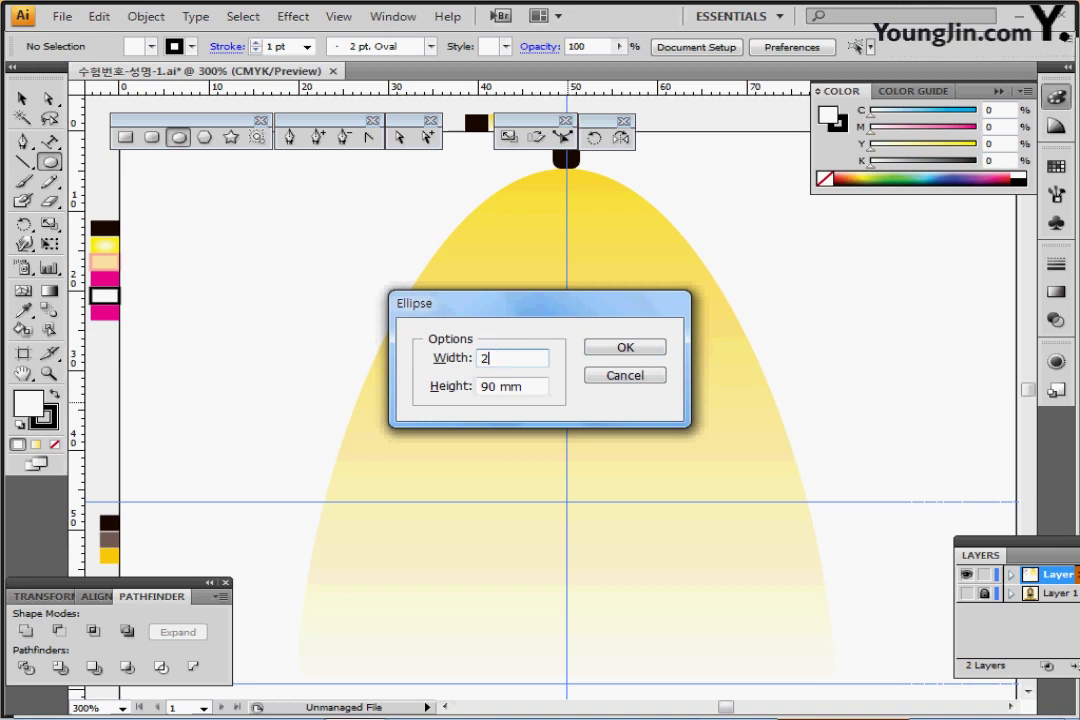
{"action": "key", "text": "Tab"}
{"action": "type", "text": "28"}
{"action": "key", "text": "Return"}
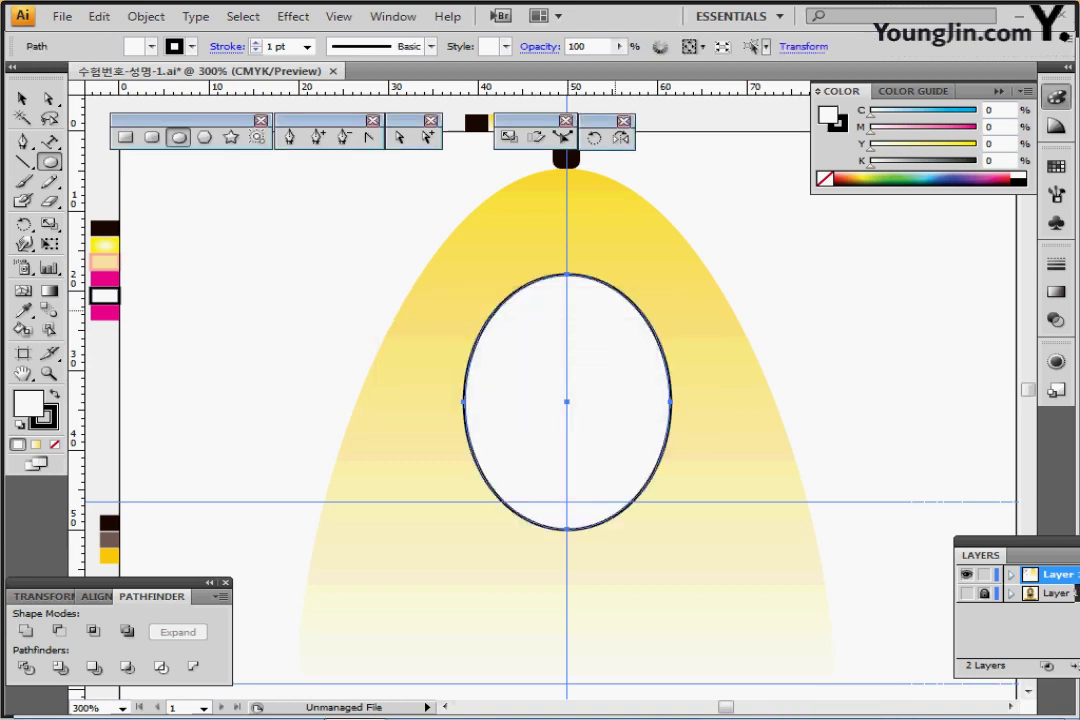
Step: Move the ellipse up along the vertical guide until its lowest point sits on the upper horizontal guide
{"action": "key", "text": "ctrl"}
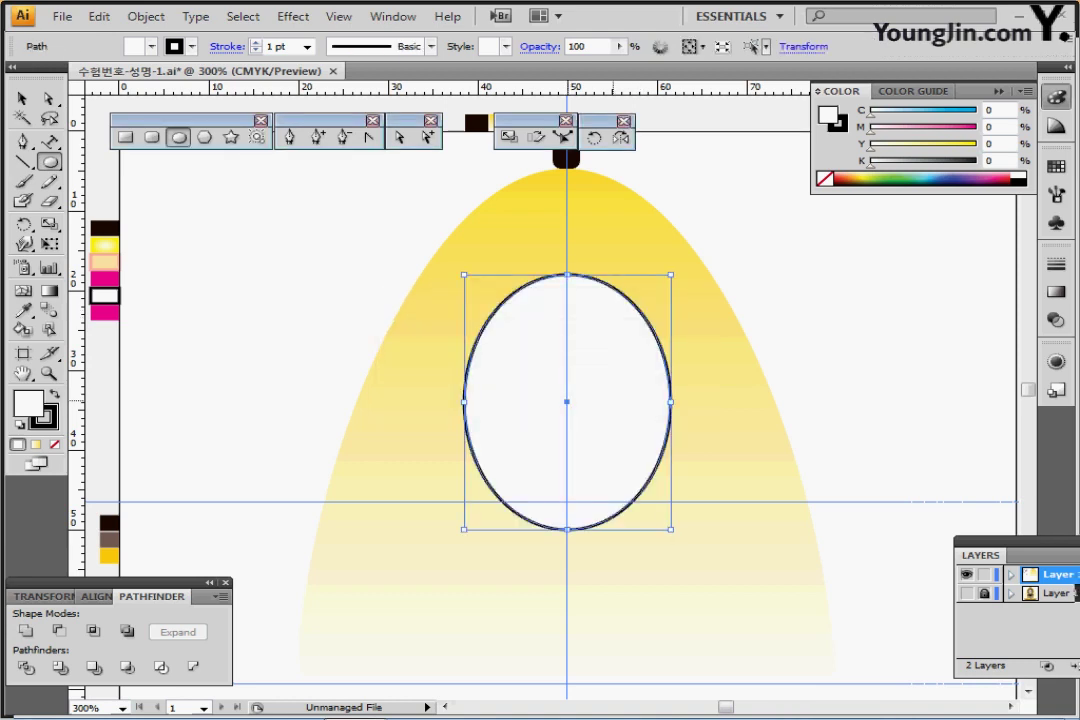
{"action": "left_click_drag", "start_coordinate": [567, 402], "coordinate": [567, 393]}
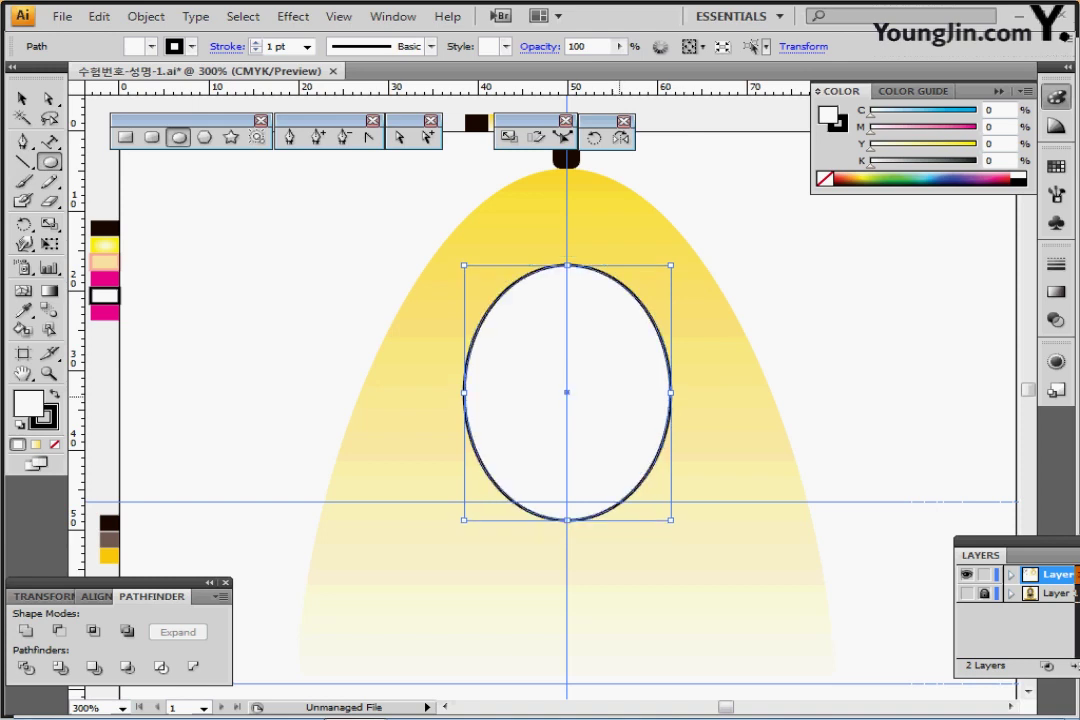
{"action": "key", "text": "Up"}
{"action": "key", "text": "Up"}
{"action": "key", "text": "Up"}
{"action": "key", "text": "Up"}
{"action": "key", "text": "Up"}
{"action": "key", "text": "Up"}
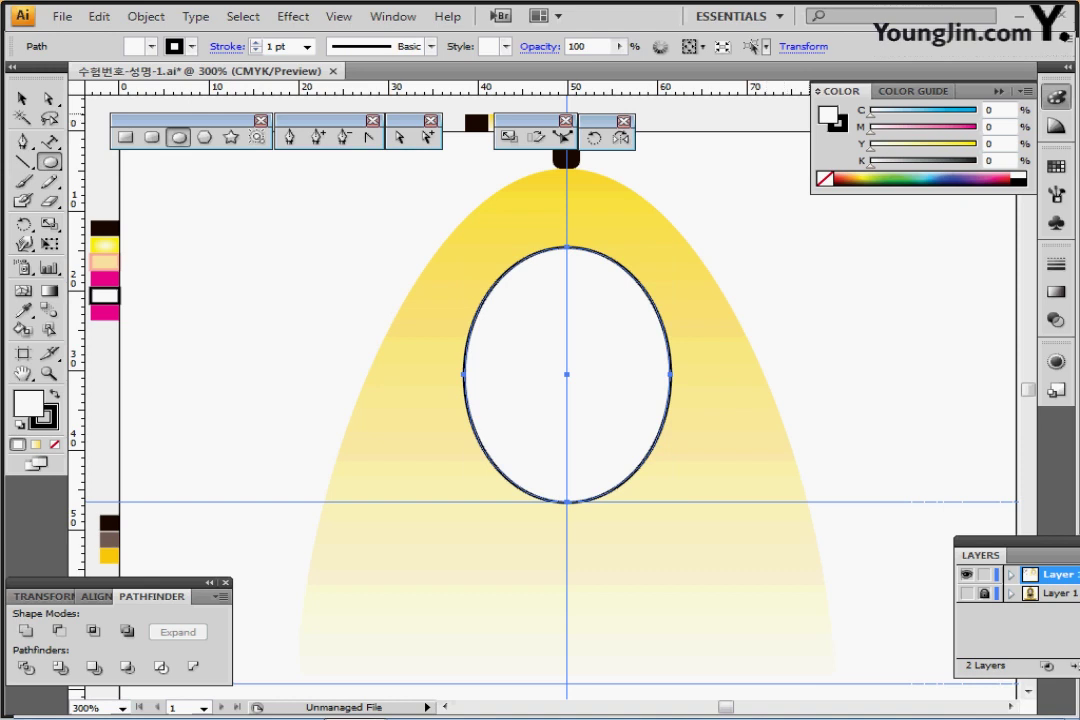
Step: Set the ellipse's stroke colour to C 50, M 70, Y 80, K 90
{"action": "key", "text": "x"}
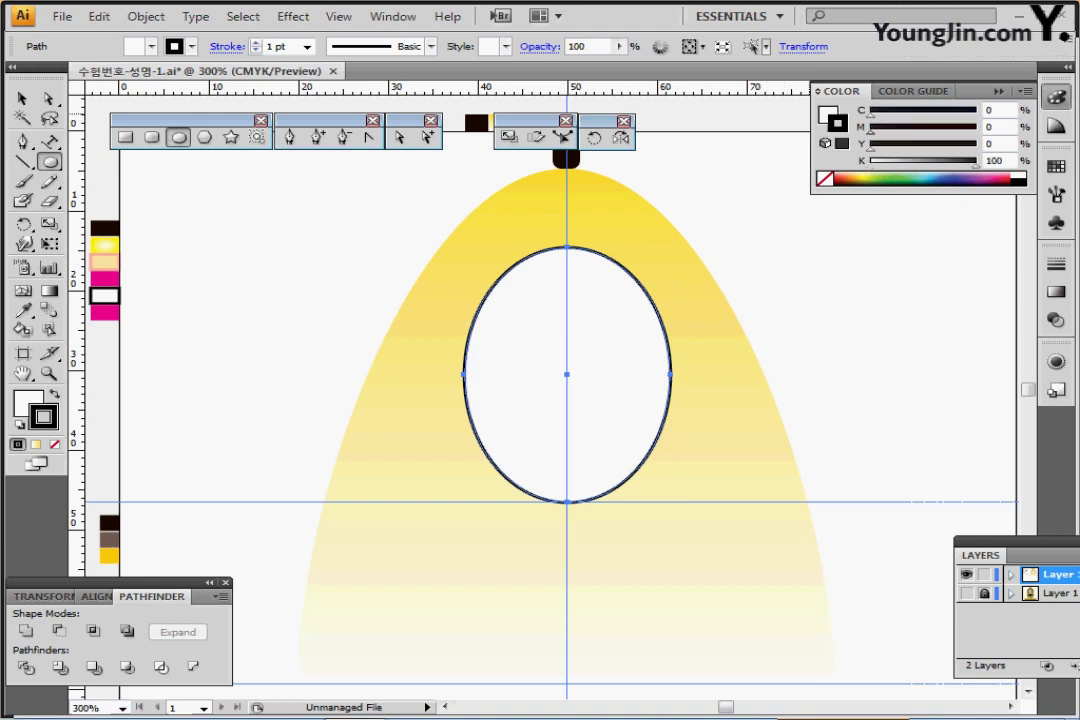
{"action": "double_click", "coordinate": [990, 110]}
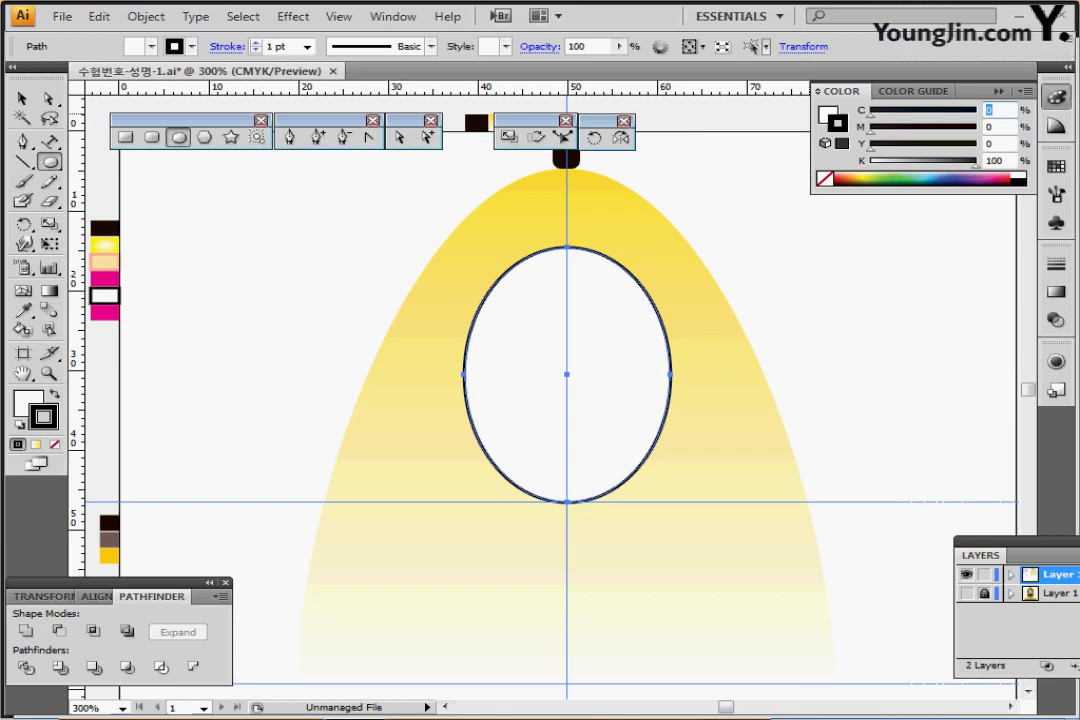
{"action": "type", "text": "50"}
{"action": "key", "text": "Tab"}
{"action": "type", "text": "70"}
{"action": "key", "text": "Tab"}
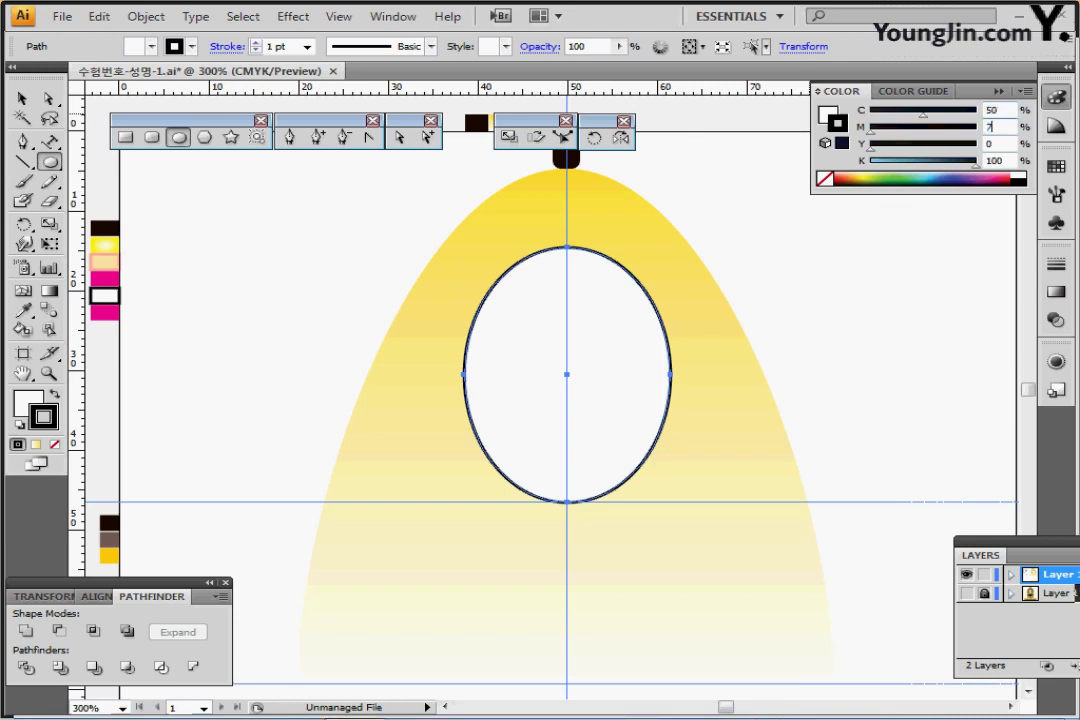
{"action": "type", "text": "80"}
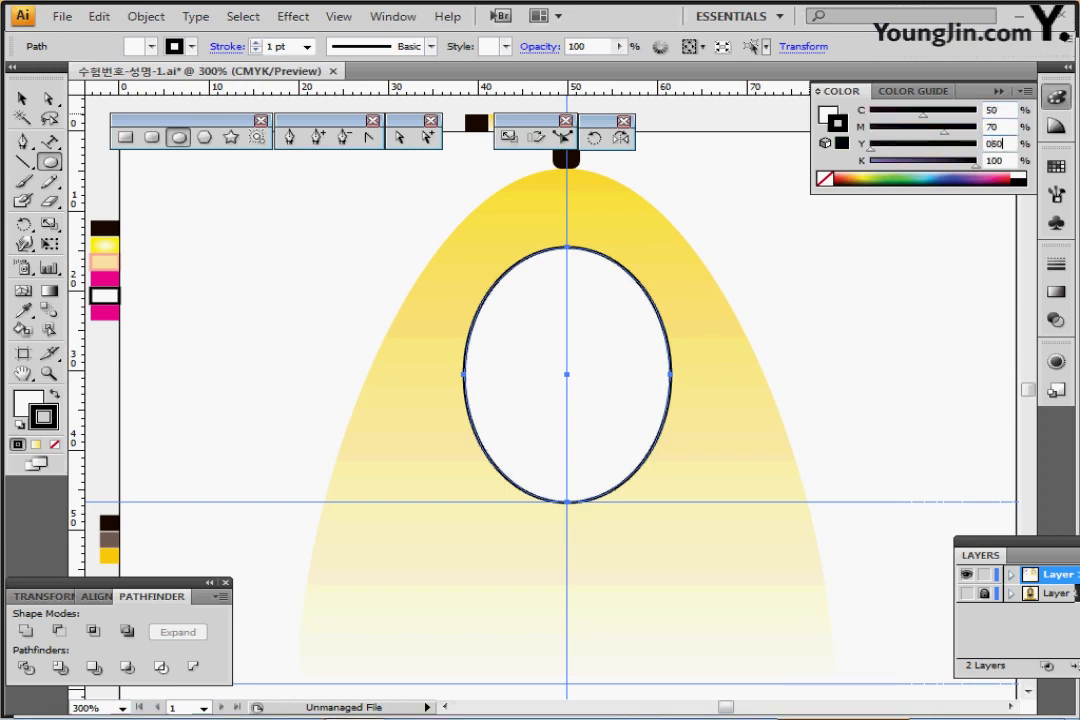
{"action": "key", "text": "shift+Tab"}
{"action": "key", "text": "Tab"}
{"action": "key", "text": "Tab"}
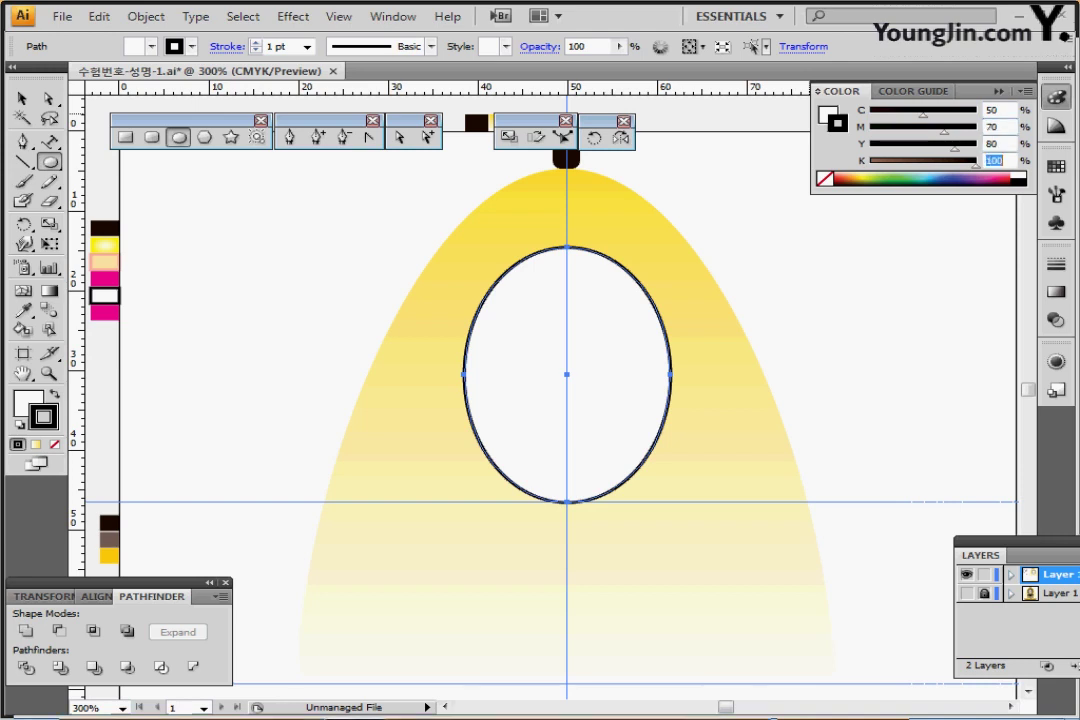
{"action": "type", "text": "90"}
{"action": "key", "text": "Return"}
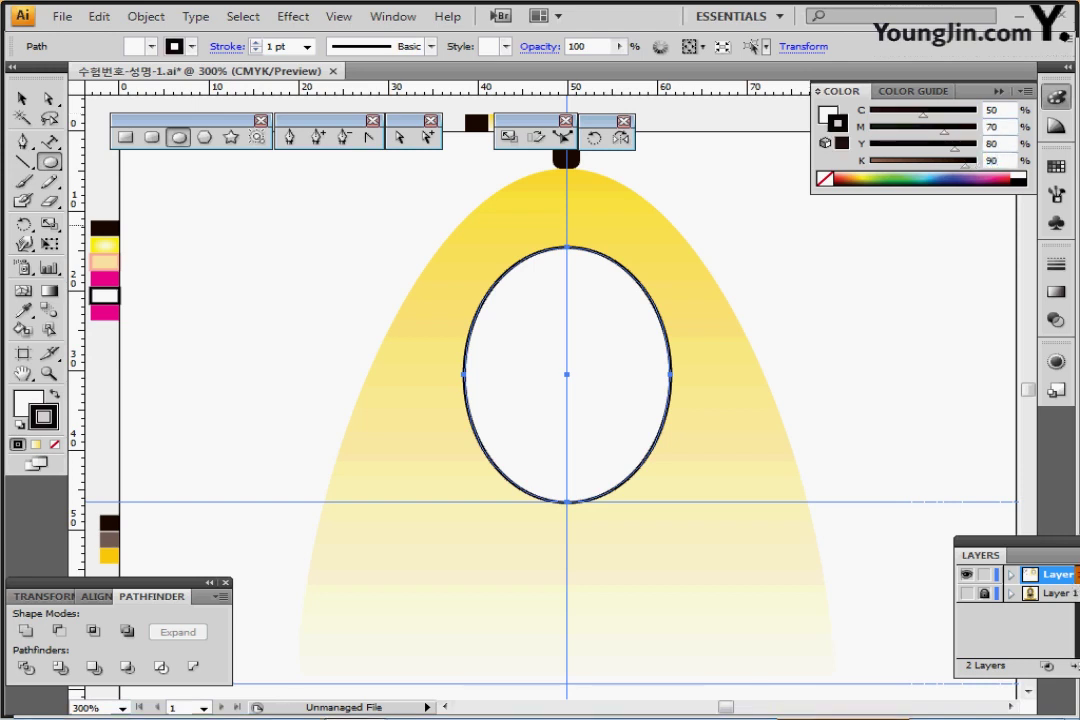
Step: Set the ellipse's stroke weight to 10 pt
{"action": "left_click", "coordinate": [1056, 263]}
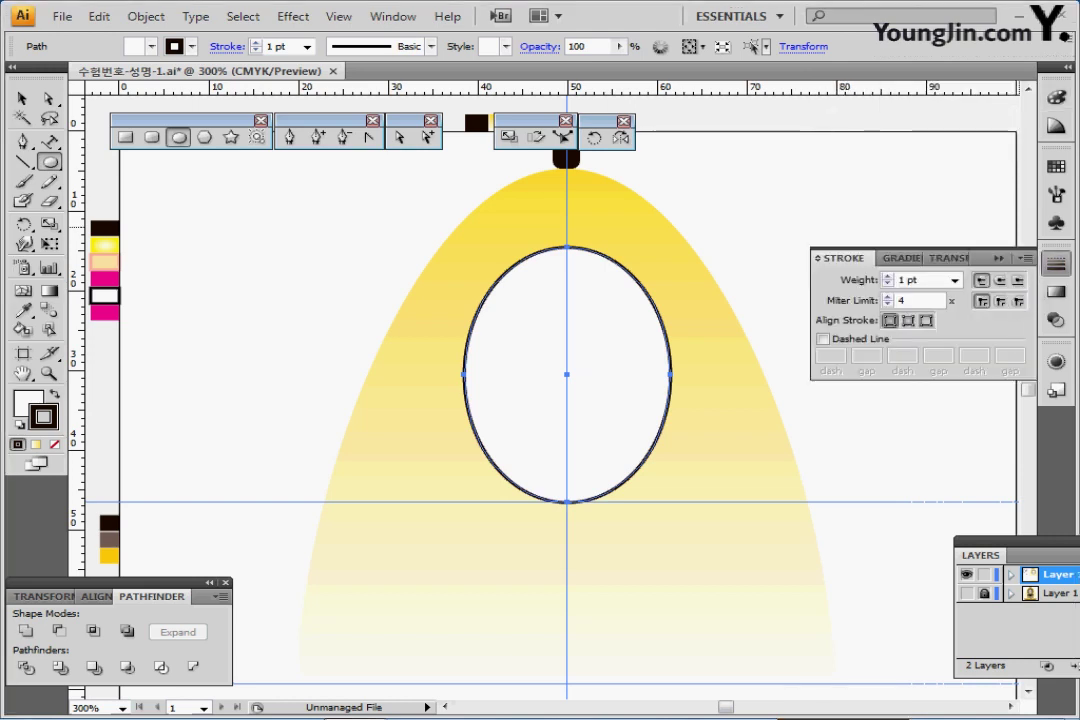
{"action": "left_click", "coordinate": [955, 280]}
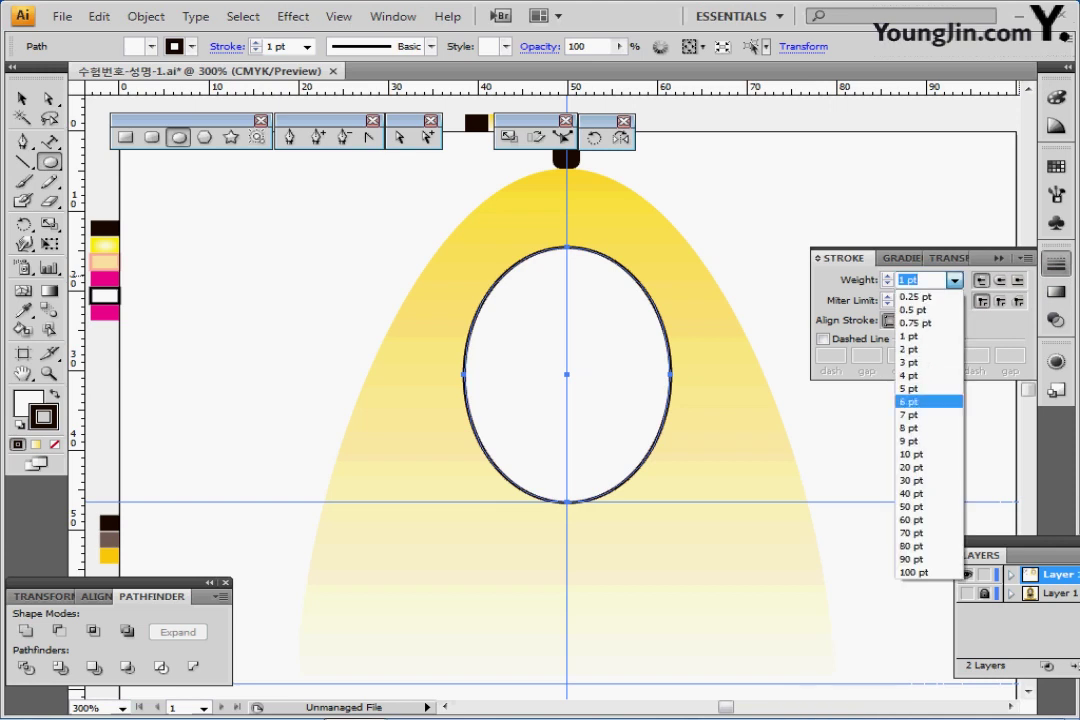
{"action": "left_click", "coordinate": [915, 453]}
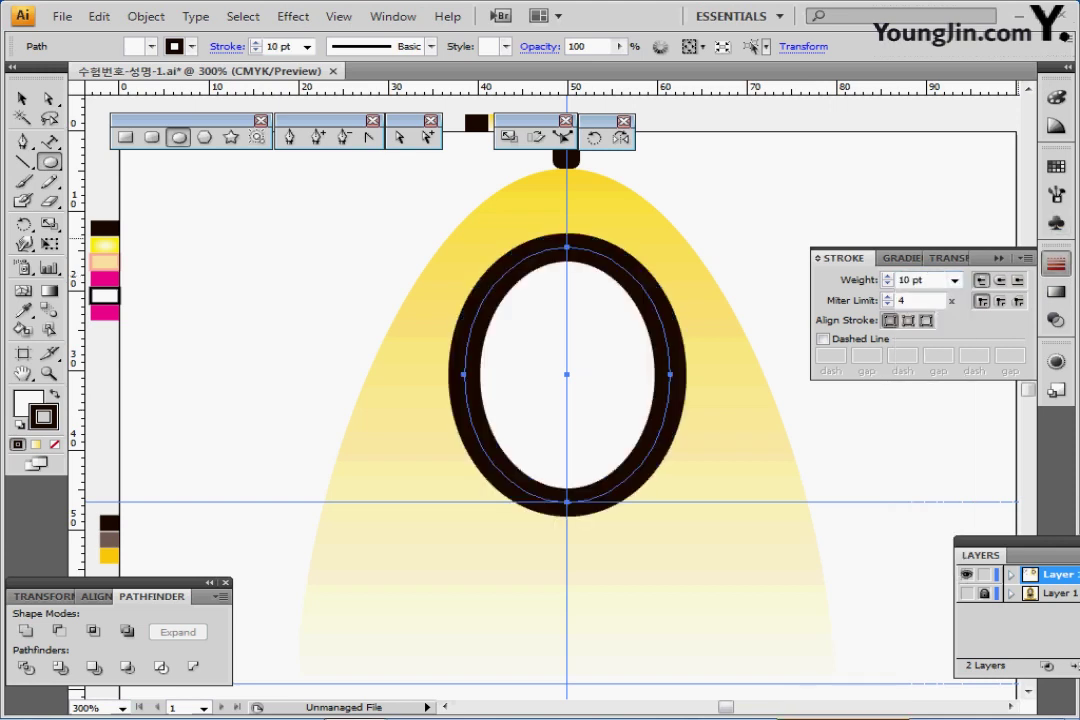
{"action": "left_click", "coordinate": [1055, 263]}
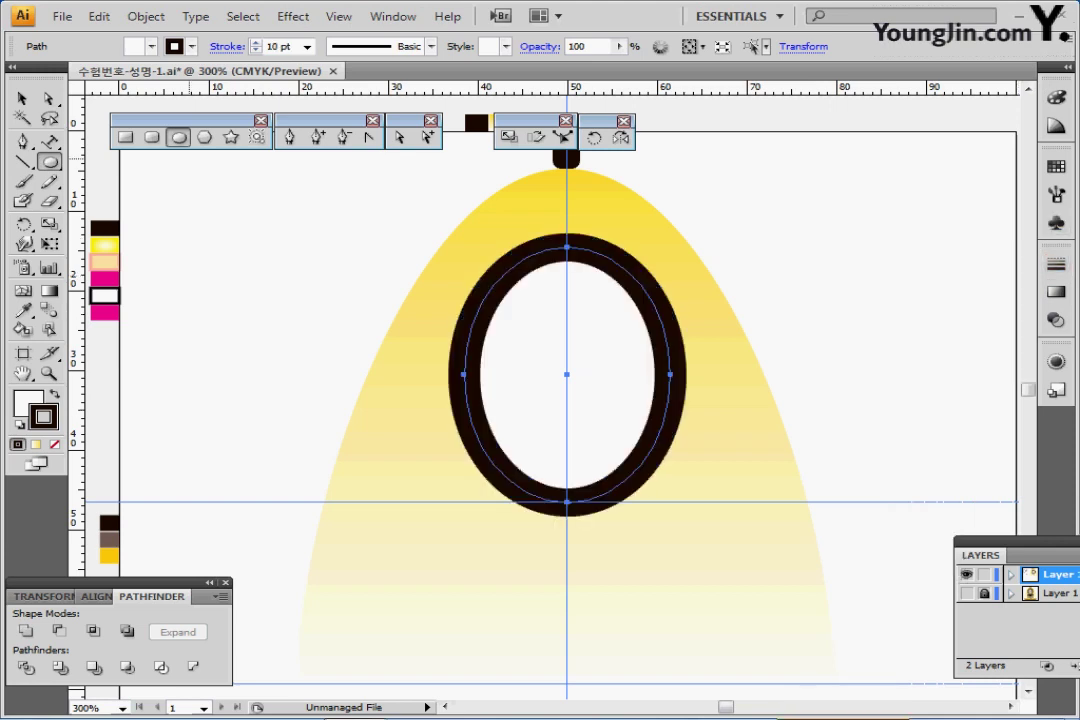
Step: Convert the ellipse's thick stroke into a filled shape with Outline Stroke and deselect it
{"action": "left_click", "coordinate": [146, 16]}
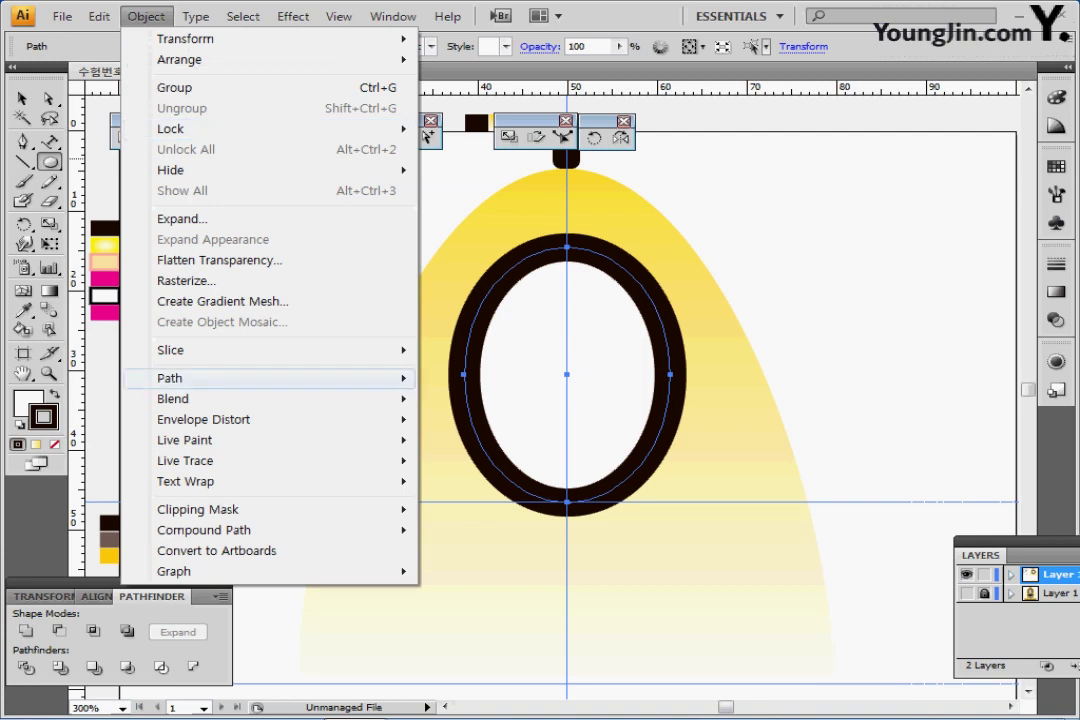
{"action": "mouse_move", "coordinate": [200, 378]}
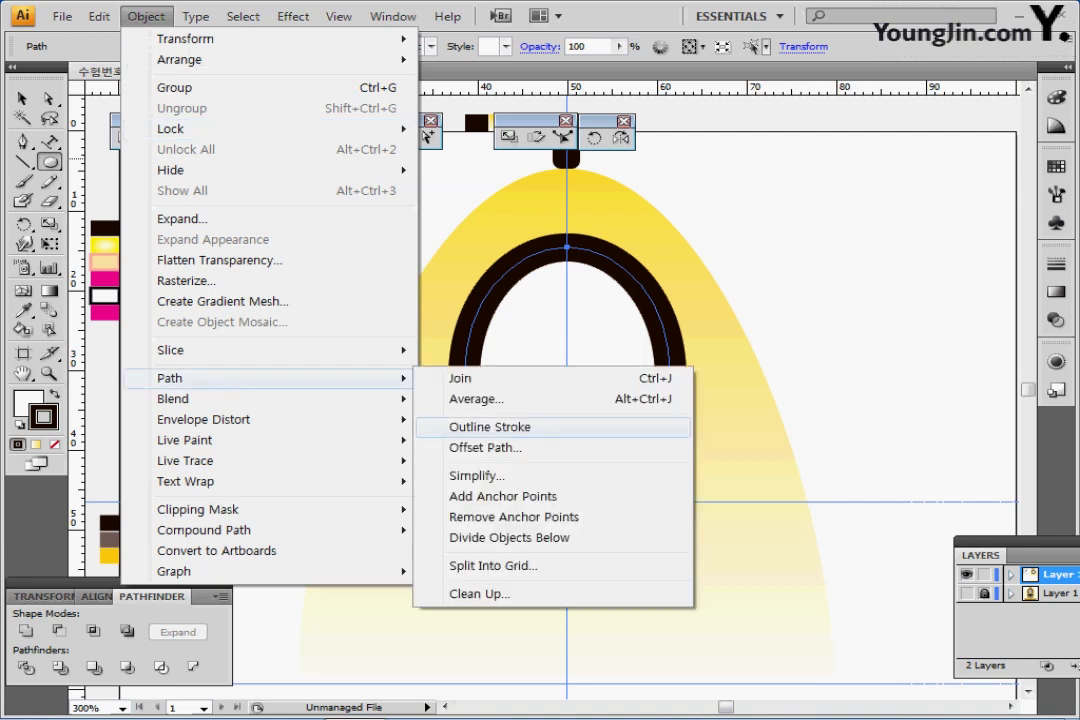
{"action": "left_click", "coordinate": [490, 427]}
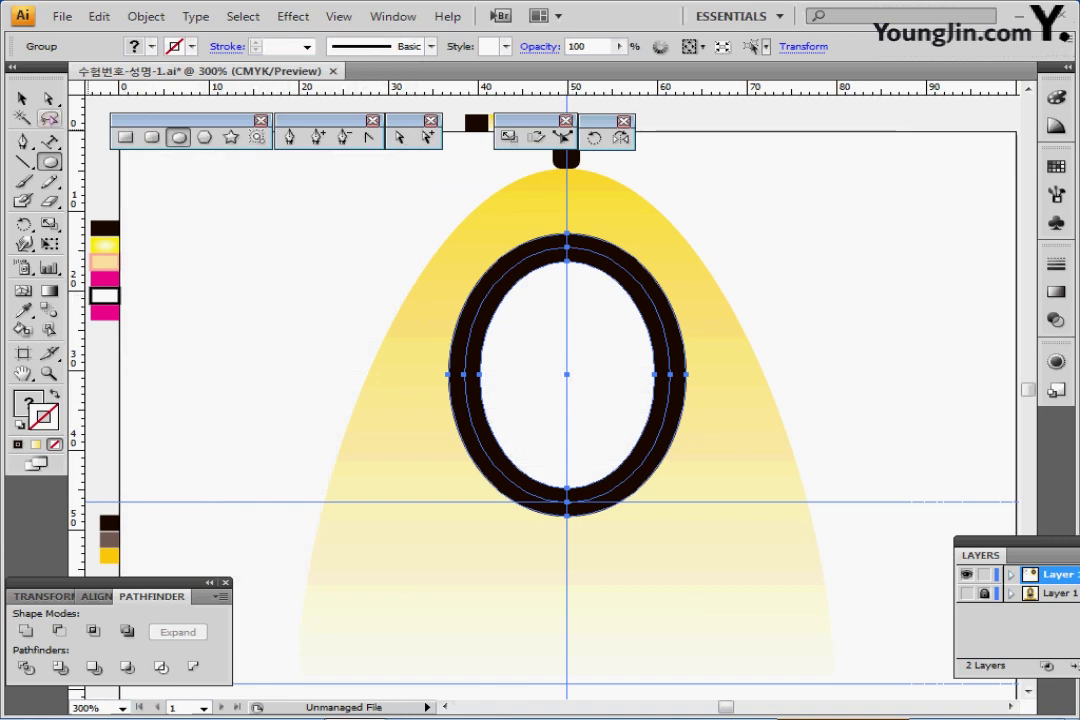
{"action": "left_click", "coordinate": [22, 98]}
{"action": "left_click", "coordinate": [300, 323]}
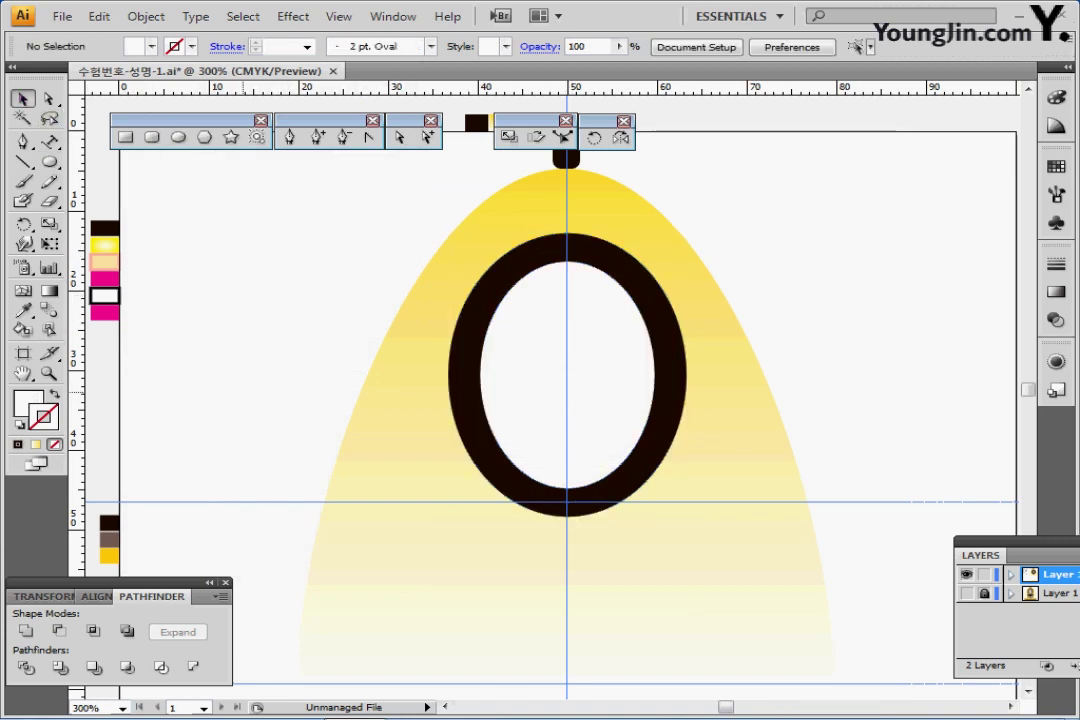
Step: Cut the grouped woman's profile from beside the artboard to the clipboard
{"action": "left_click_drag", "start_coordinate": [243, 386], "coordinate": [460, 423]}
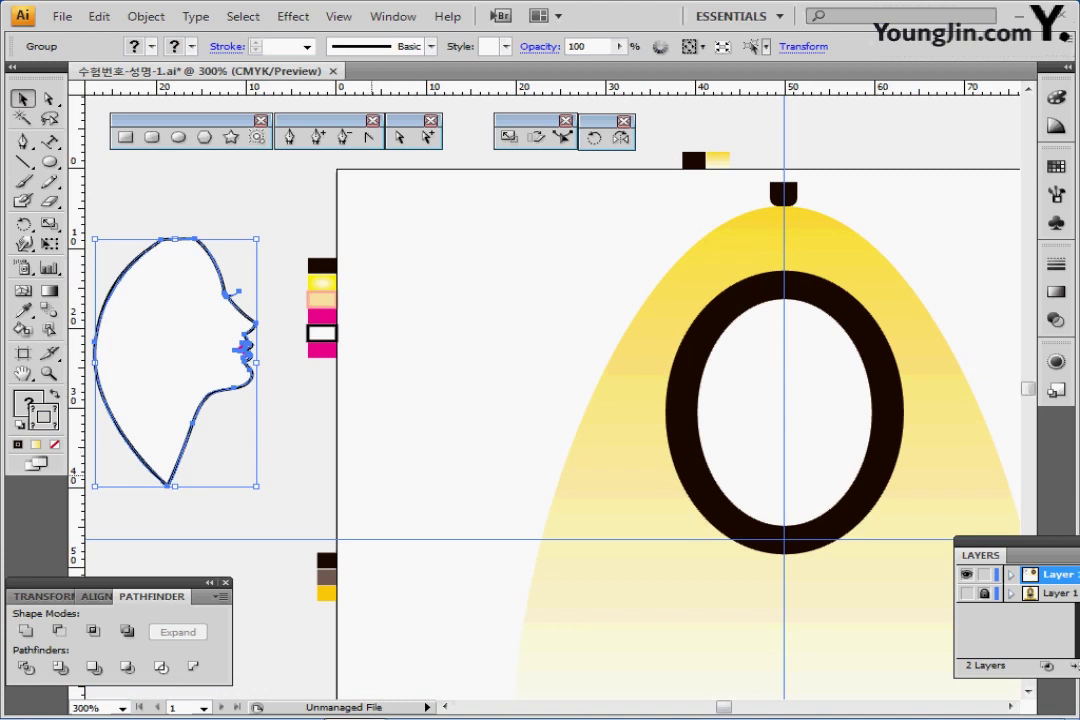
{"action": "left_click", "coordinate": [357, 463]}
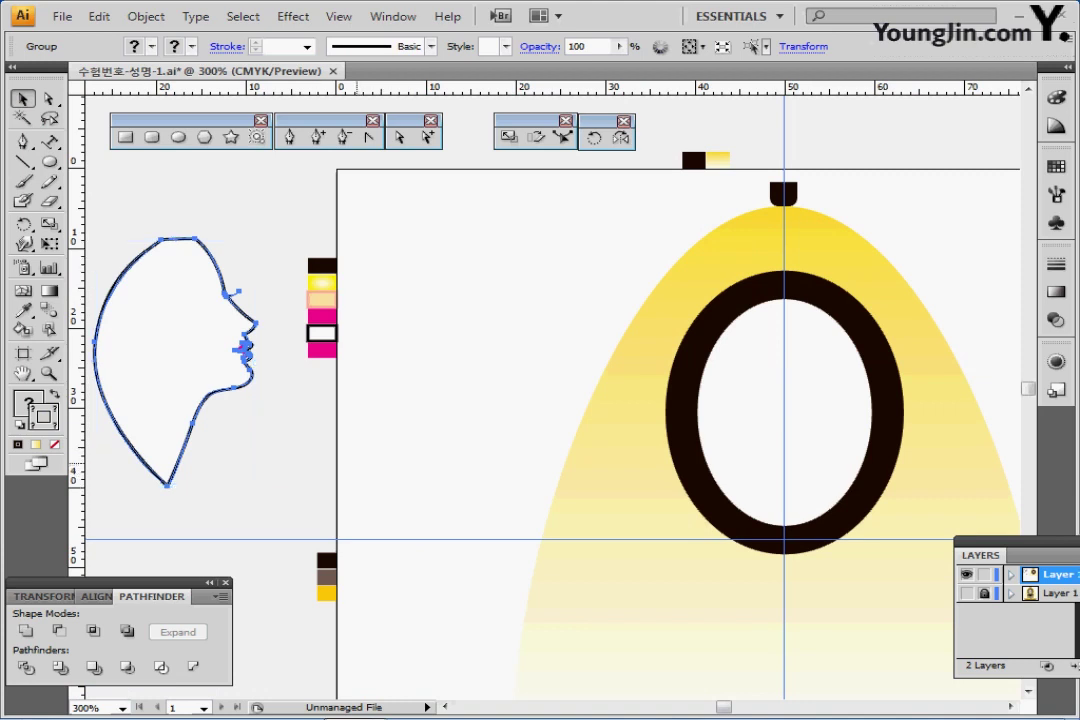
{"action": "key", "text": "ctrl+x"}
Step: Isolate the white inner ellipse of the mirror group for editing
{"action": "left_click_drag", "start_coordinate": [700, 384], "coordinate": [365, 325]}
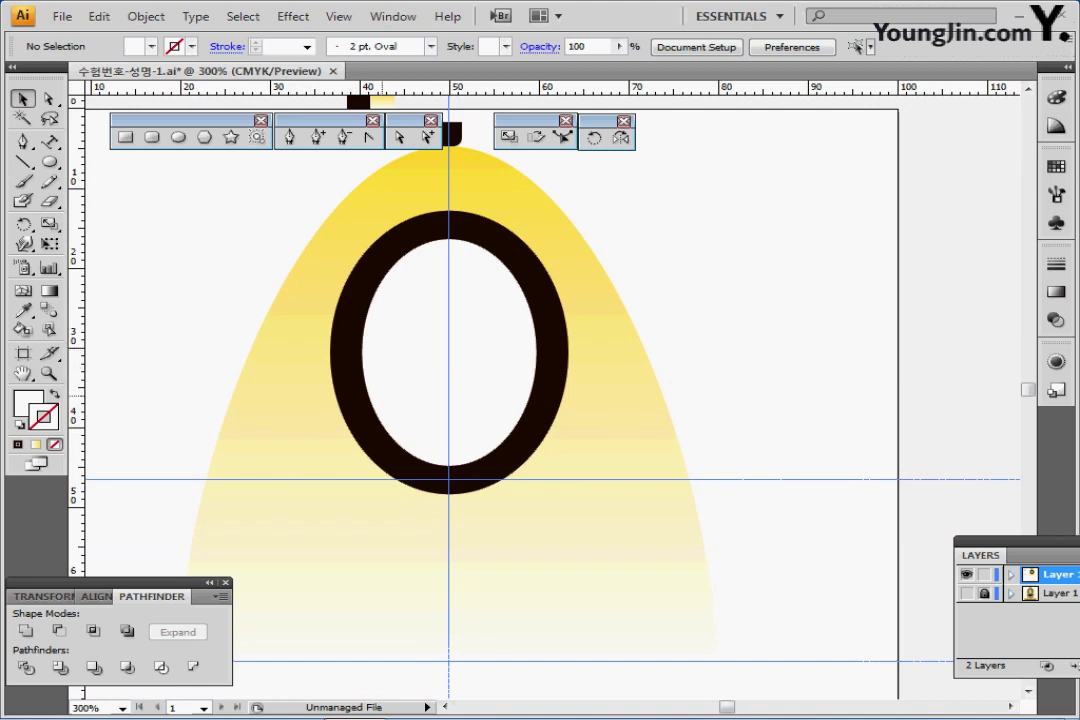
{"action": "left_click", "coordinate": [370, 414]}
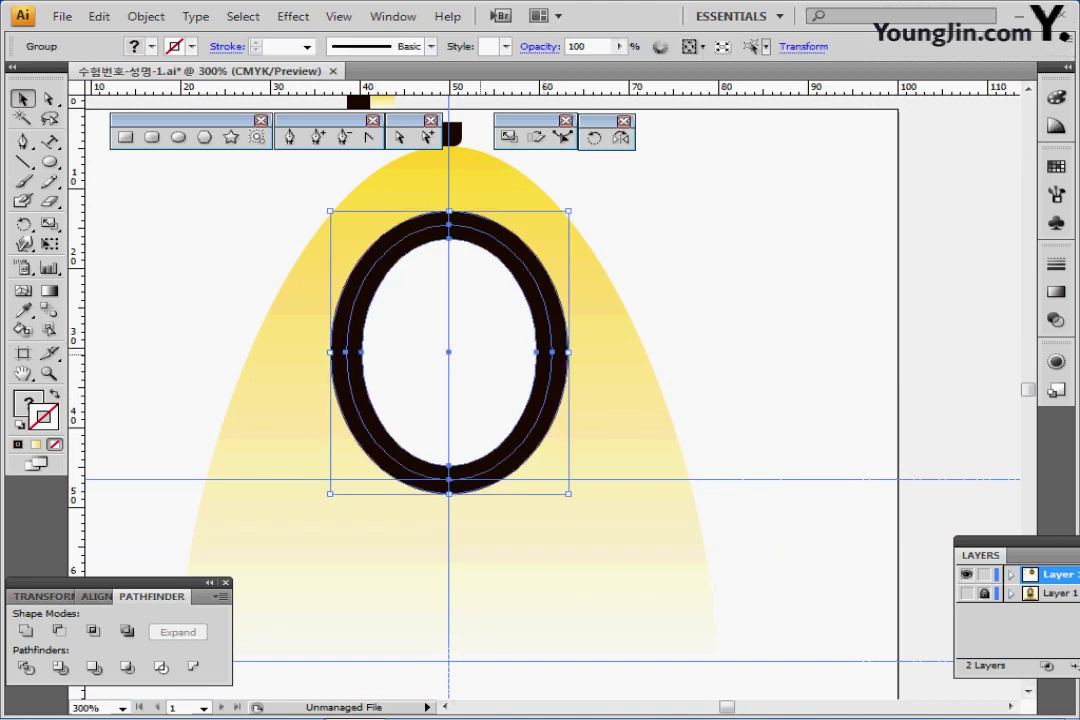
{"action": "double_click", "coordinate": [480, 355]}
{"action": "double_click", "coordinate": [495, 352]}
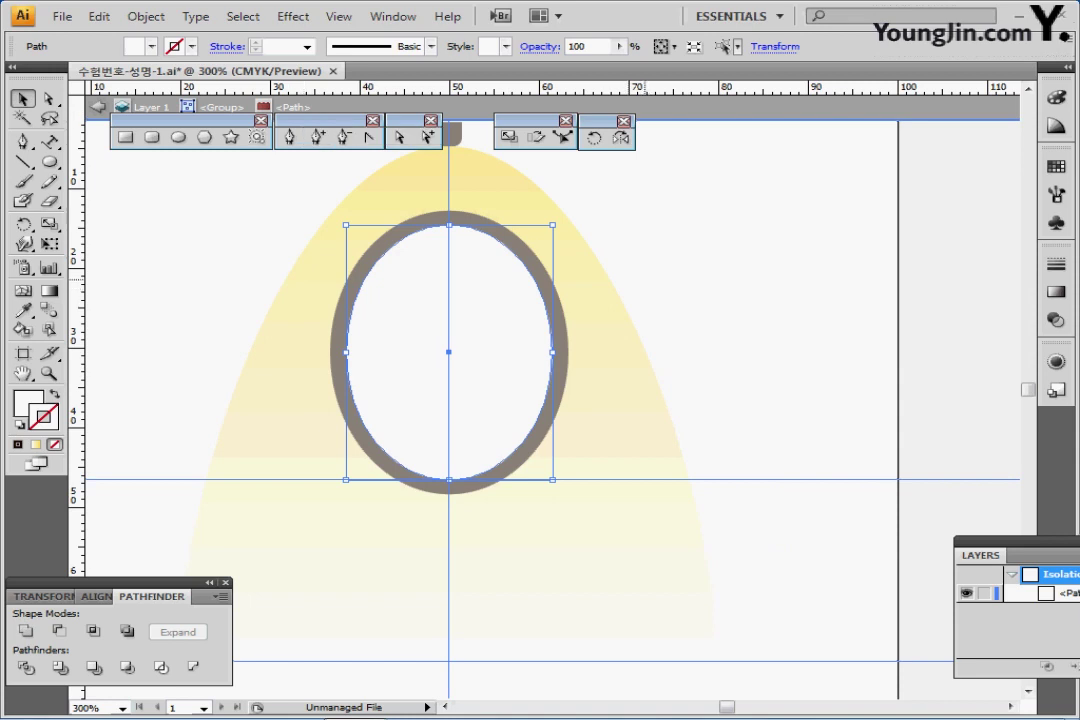
Step: Paste the woman's profile into the isolated ellipse and position it inside the mirror, with its neck tip near the vertical guide over the lower frame
{"action": "key", "text": "ctrl+v"}
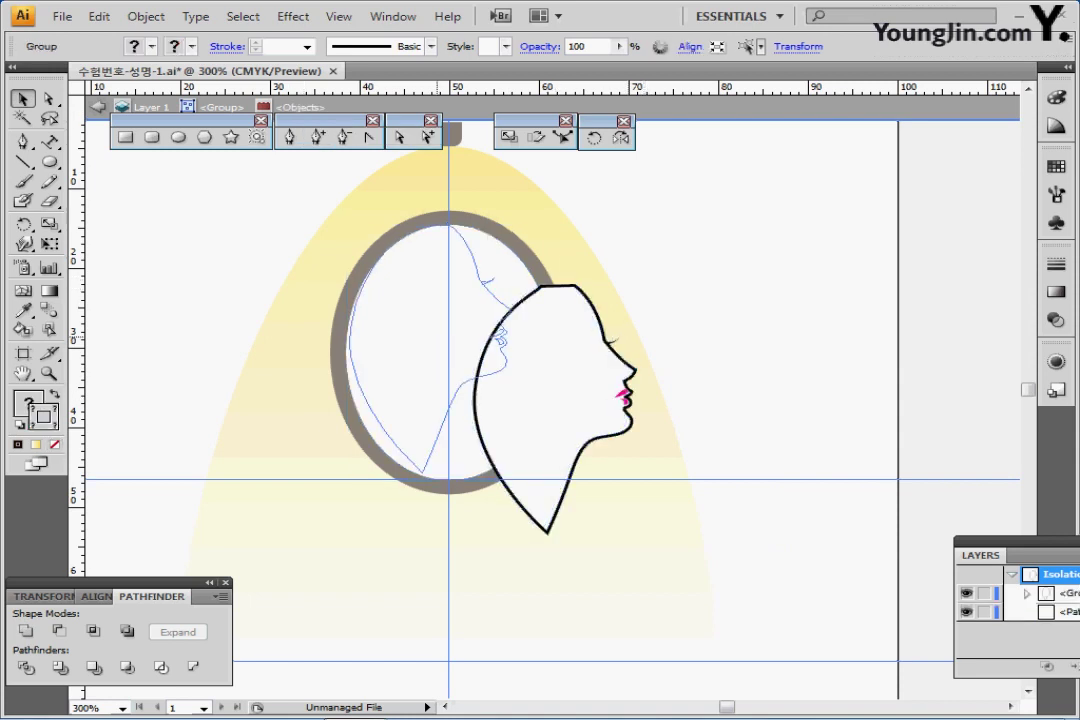
{"action": "left_click_drag", "start_coordinate": [434, 337], "coordinate": [448, 345]}
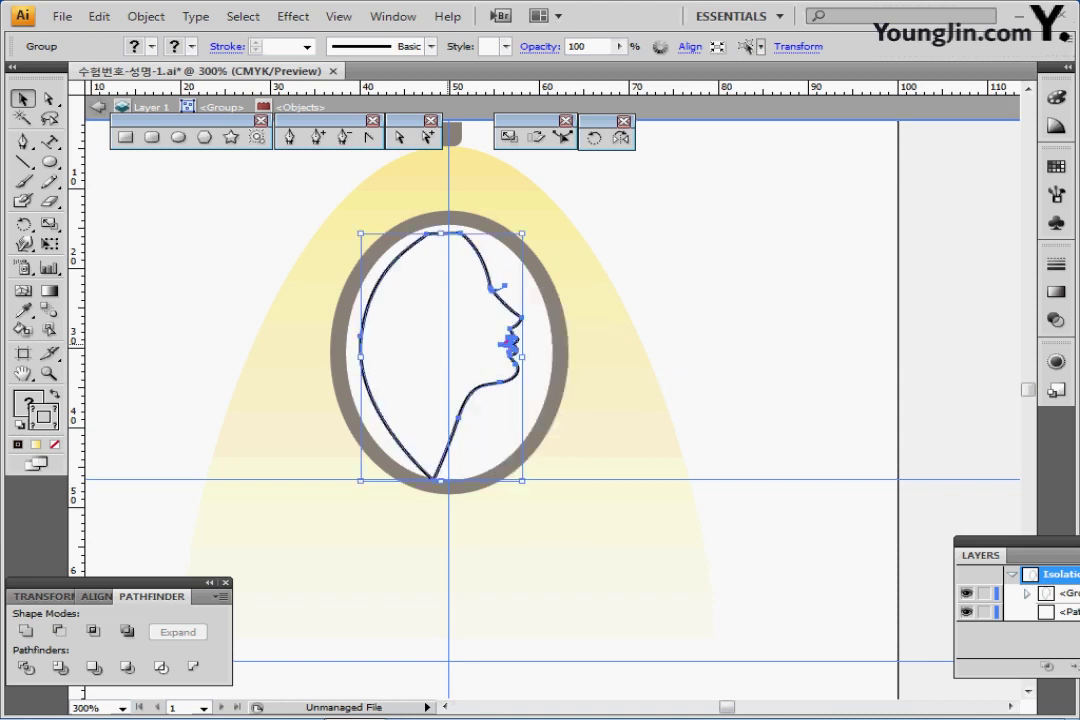
{"action": "left_click_drag", "start_coordinate": [495, 290], "coordinate": [510, 298]}
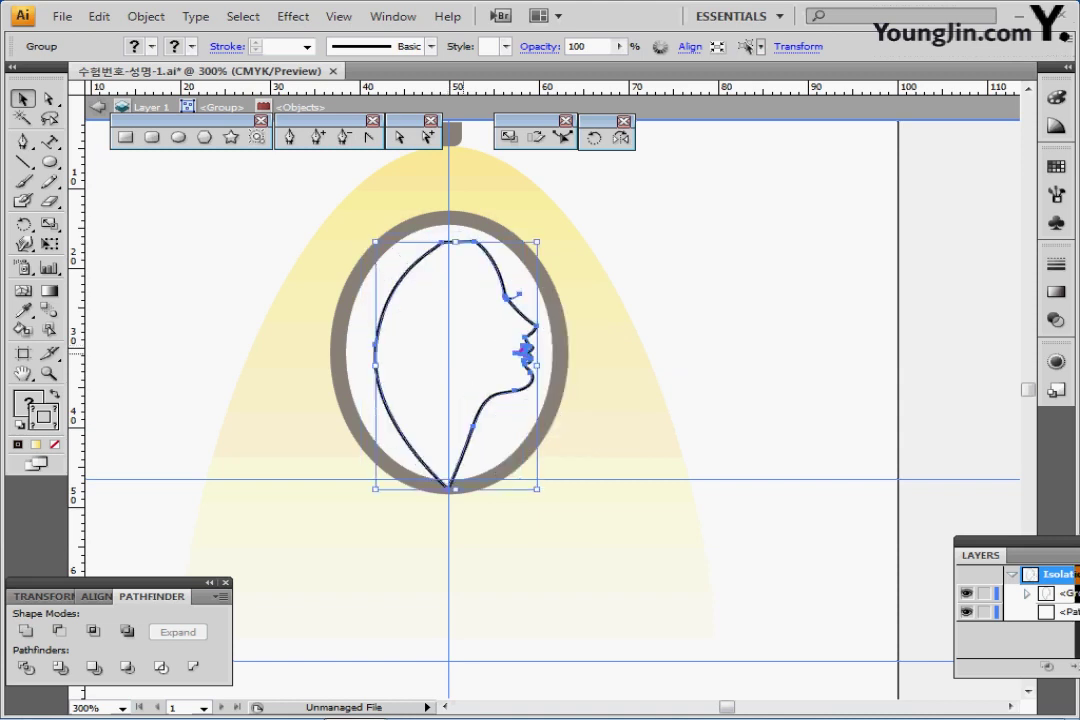
{"action": "left_click_drag", "start_coordinate": [463, 353], "coordinate": [456, 362]}
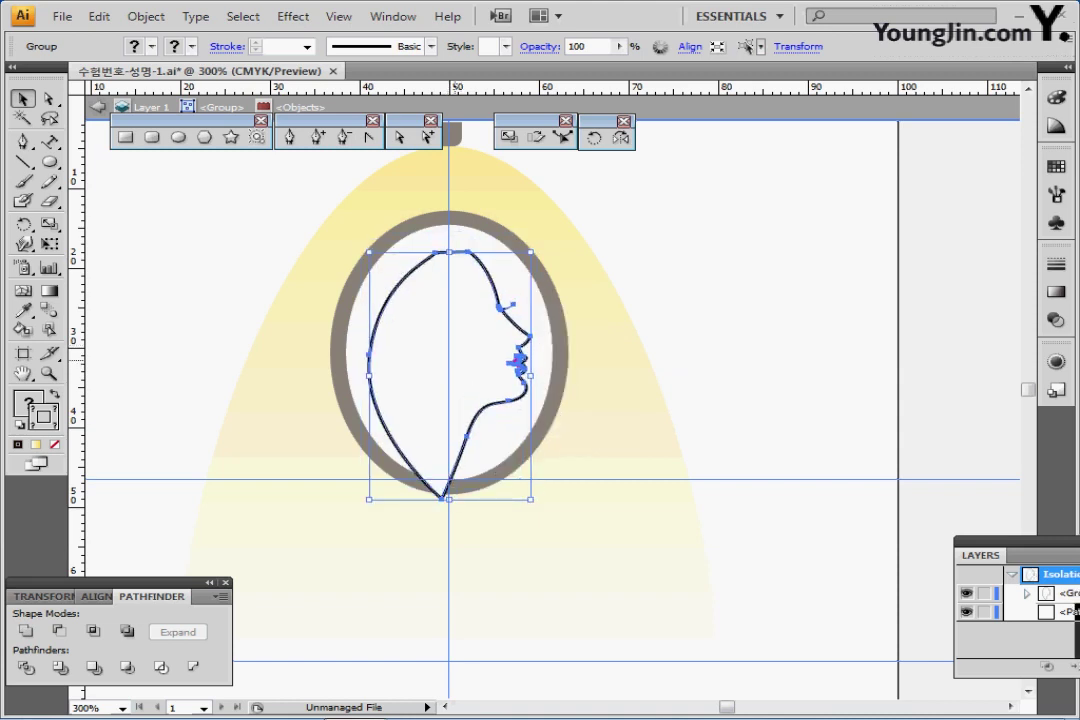
{"action": "left_click_drag", "start_coordinate": [504, 308], "coordinate": [511, 306]}
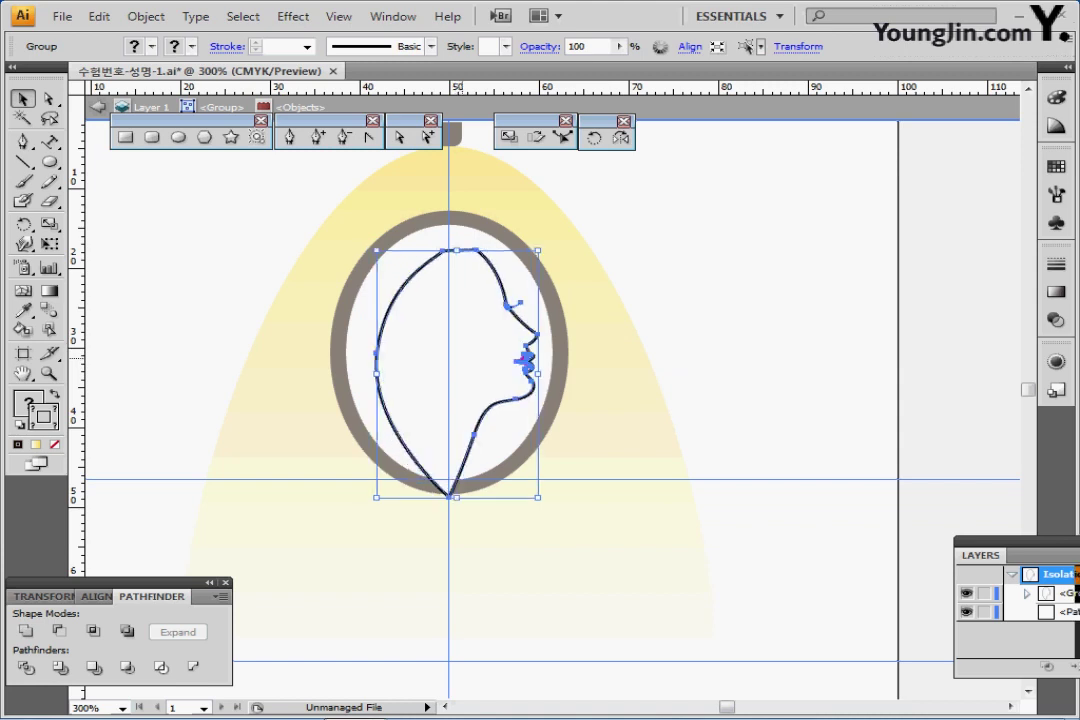
{"action": "left_click_drag", "start_coordinate": [465, 357], "coordinate": [468, 356]}
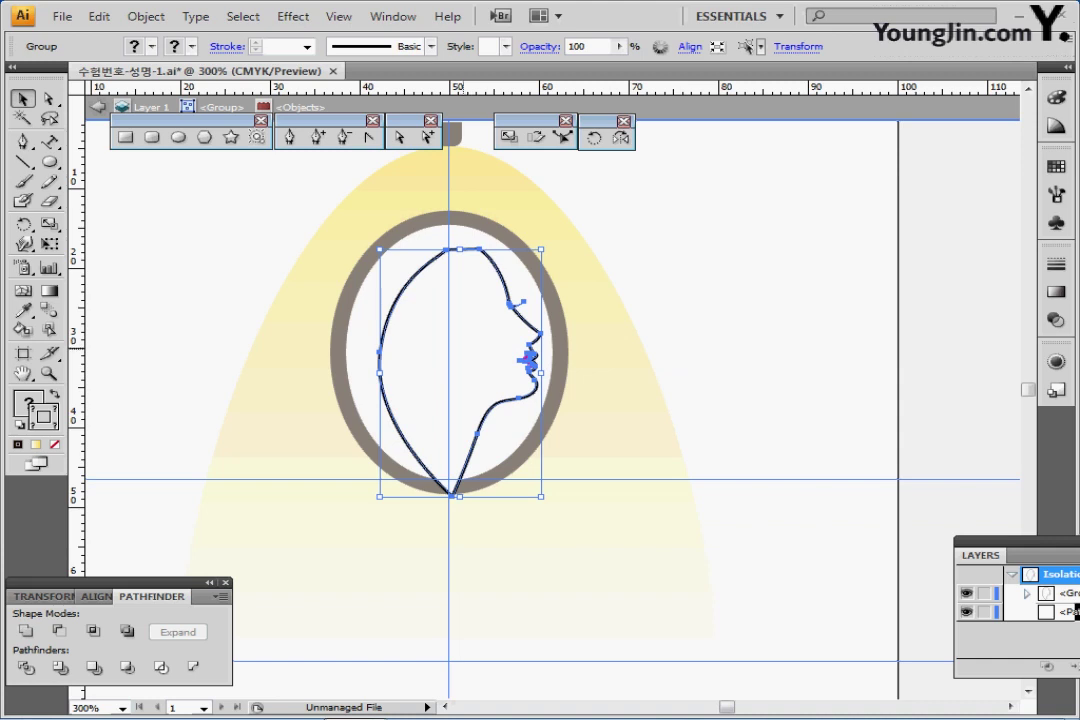
Step: Duplicate the woman's profile and place the copy about 6 mm to the left, overlapping the first one
{"action": "left_click_drag", "start_coordinate": [468, 356], "coordinate": [412, 349]}
{"action": "left_click_drag", "start_coordinate": [456, 304], "coordinate": [460, 304]}
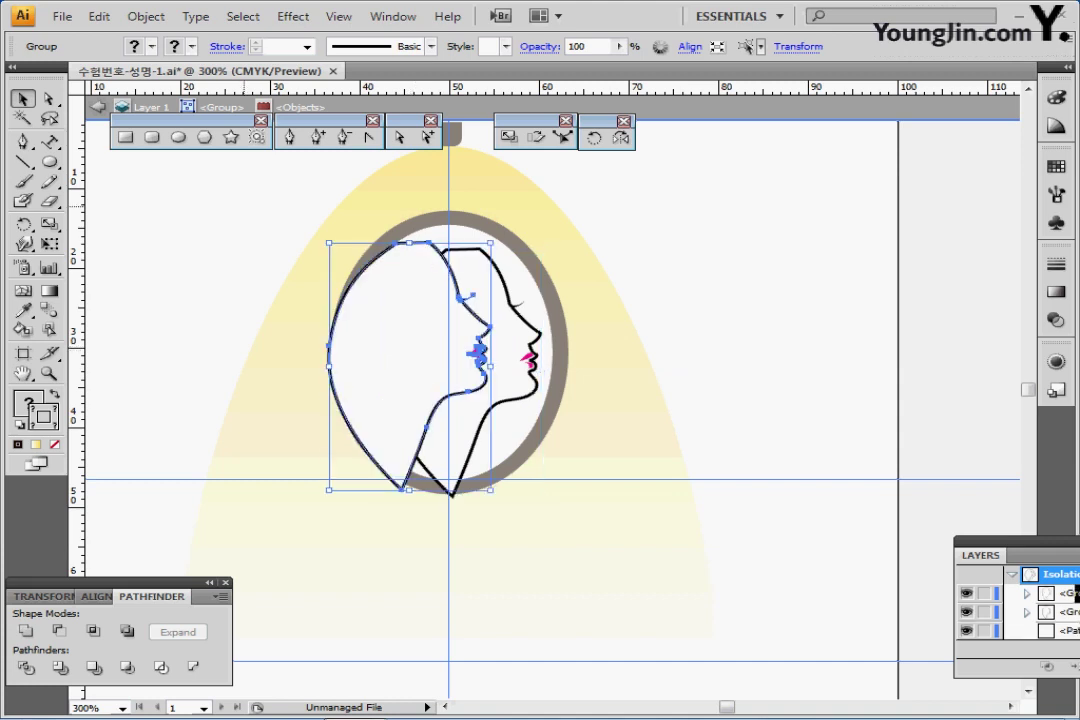
{"action": "left_click", "coordinate": [422, 355]}
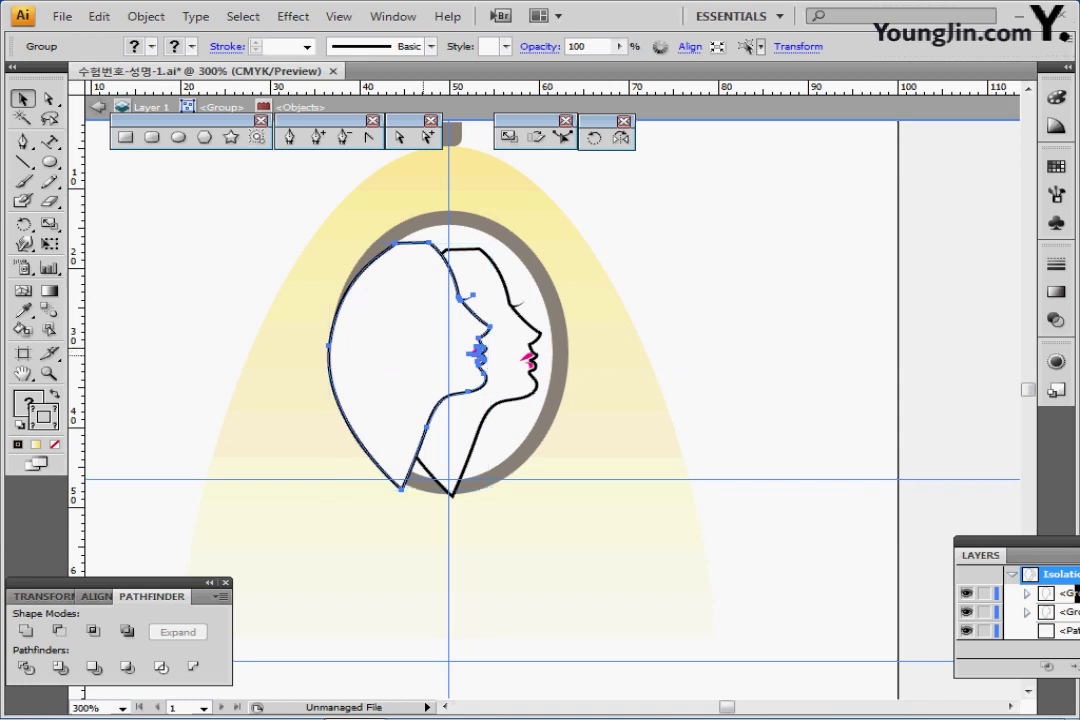
Step: In outline view, reshape the left profile's crown, back-of-head and neck points to stay within the mirror frame, and move the right profile's neck tip onto the vertical guide
{"action": "key", "text": "ctrl+y"}
{"action": "key", "text": "ctrl+shift+b"}
{"action": "key", "text": "a"}
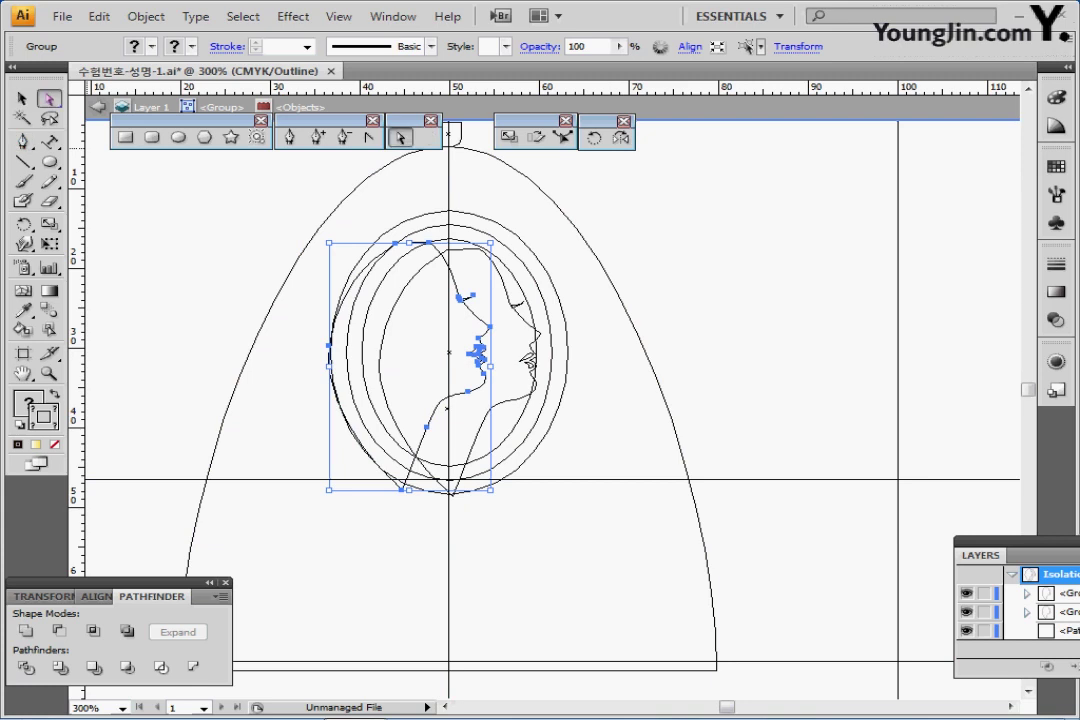
{"action": "key", "text": "ctrl+shift+a"}
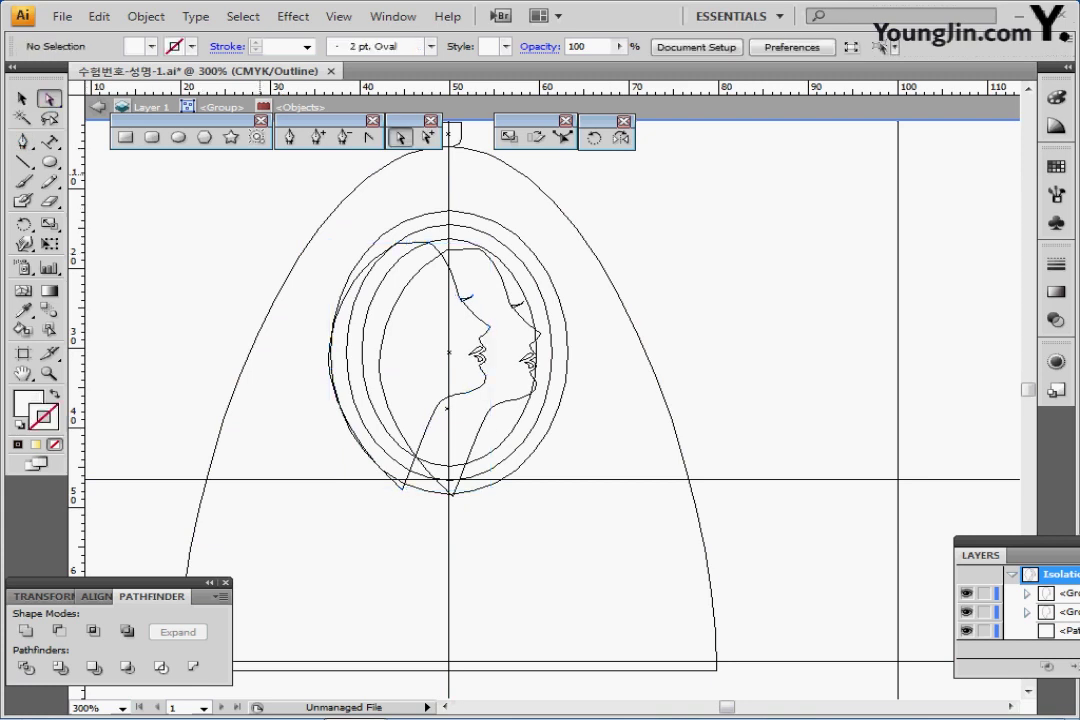
{"action": "left_click", "coordinate": [396, 243]}
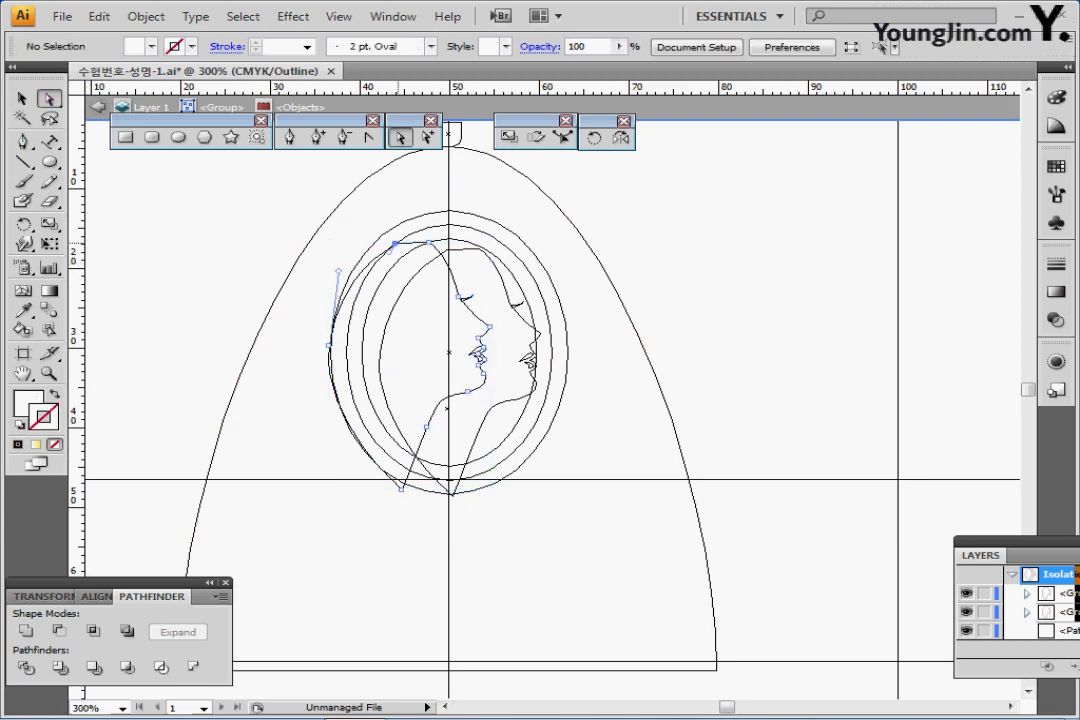
{"action": "left_click_drag", "start_coordinate": [395, 243], "coordinate": [403, 232]}
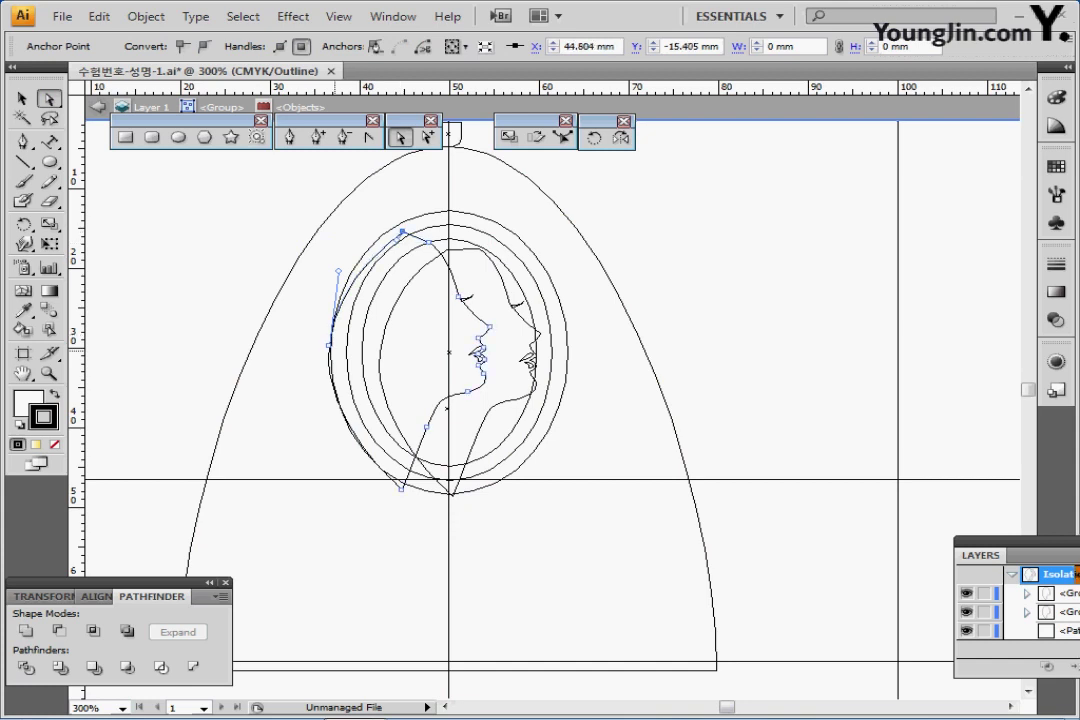
{"action": "left_click_drag", "start_coordinate": [329, 345], "coordinate": [336, 344]}
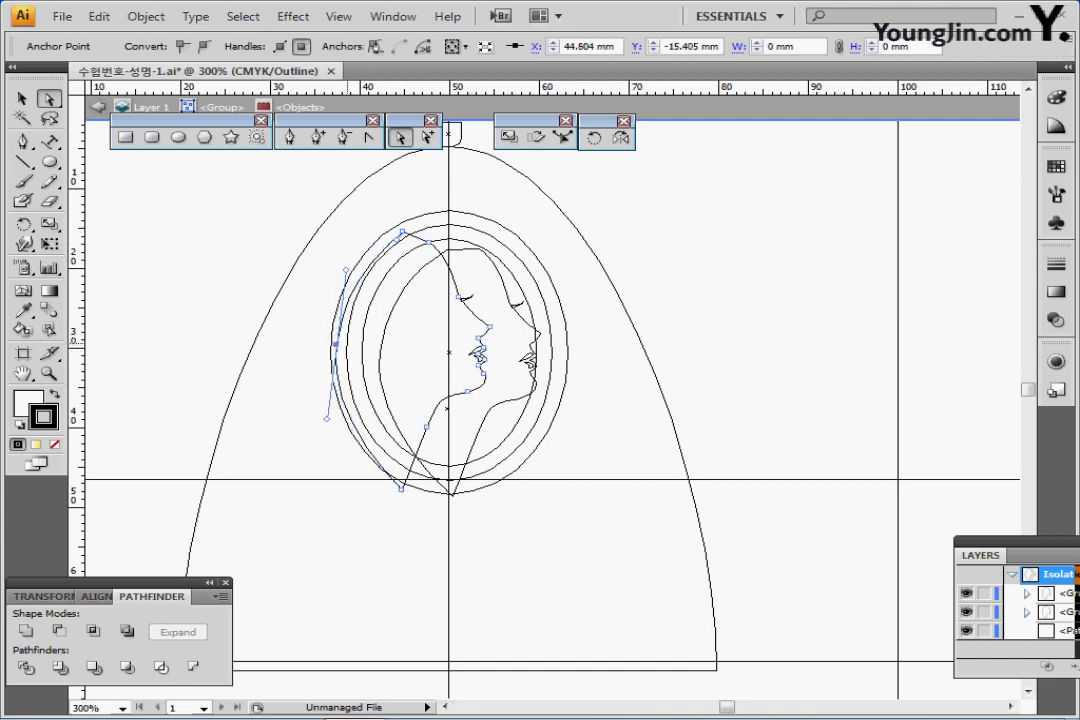
{"action": "left_click_drag", "start_coordinate": [401, 488], "coordinate": [447, 490]}
Step: Move the right profile's two crown anchor points up and left to the mirror's upper edge, then restore the colour preview and deselect
{"action": "left_click", "coordinate": [479, 248]}
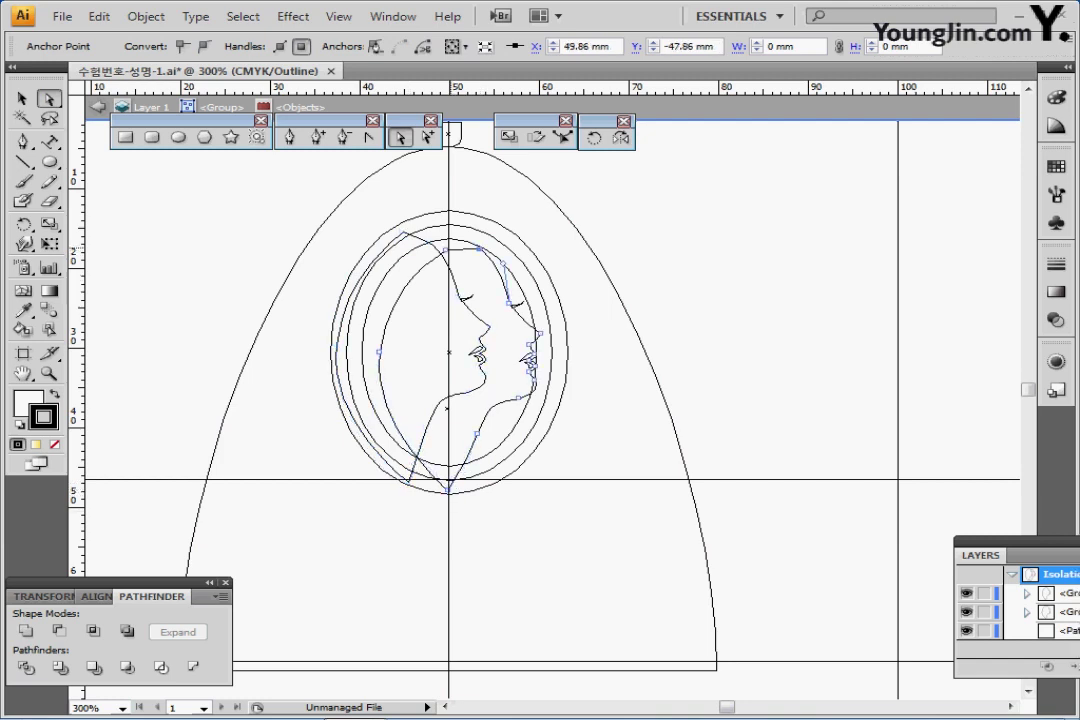
{"action": "left_click", "coordinate": [445, 250], "text": "shift"}
{"action": "left_click_drag", "start_coordinate": [445, 250], "coordinate": [434, 230]}
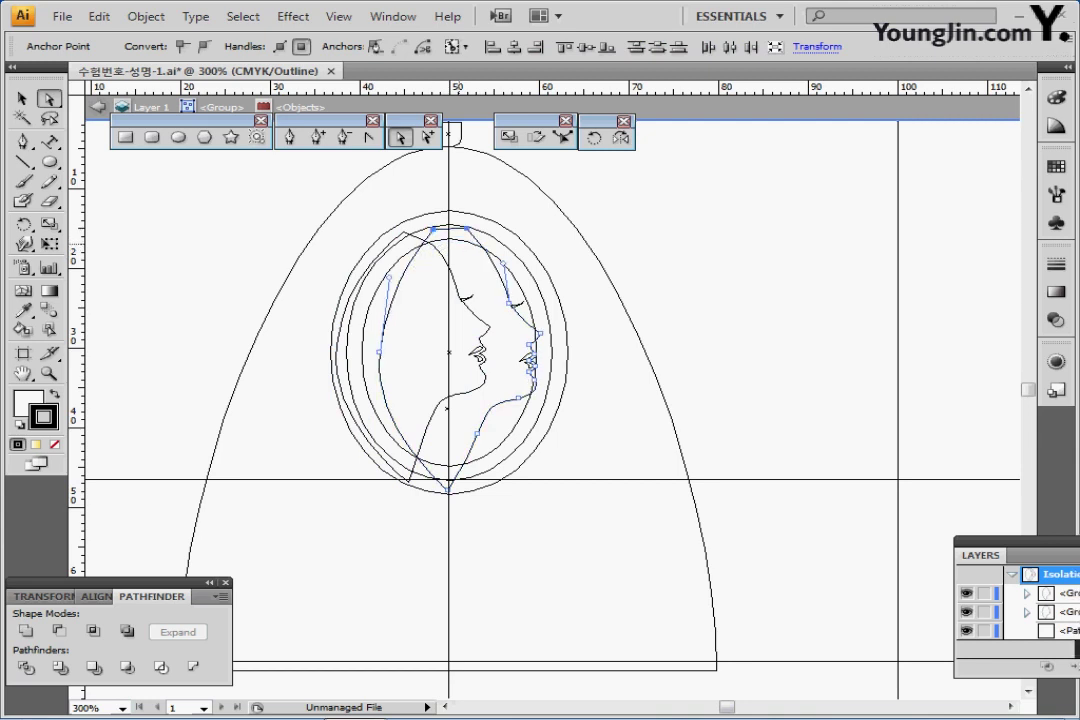
{"action": "key", "text": "ctrl+y"}
{"action": "left_click", "coordinate": [22, 98]}
{"action": "left_click", "coordinate": [290, 300]}
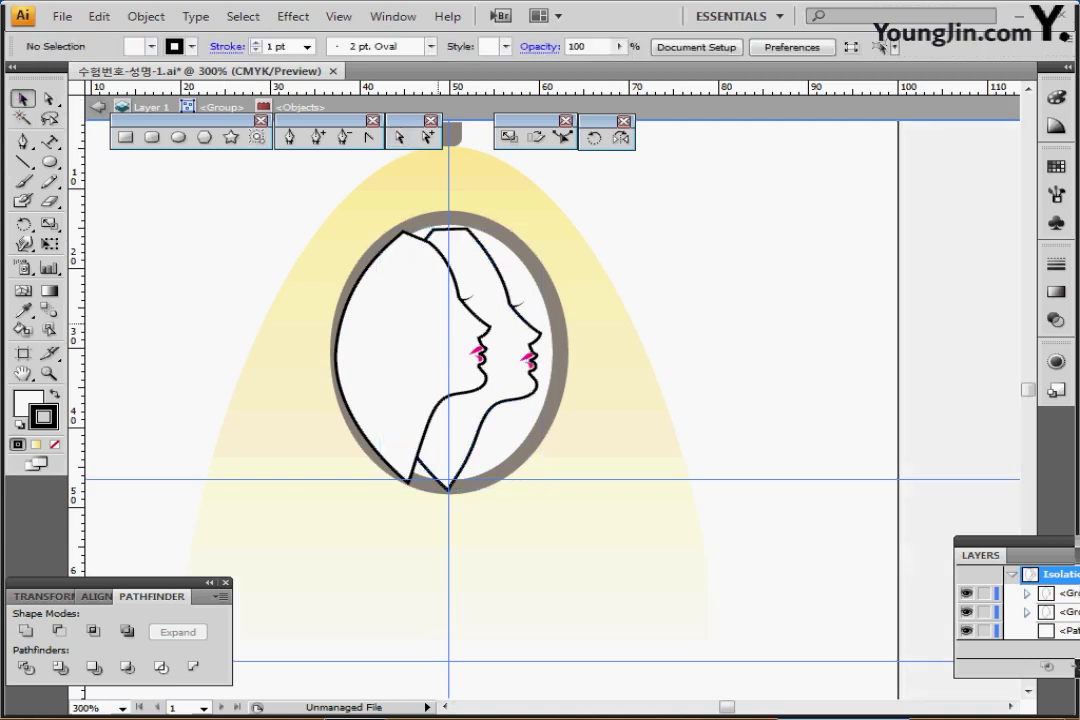
Step: Select the right-hand woman's profile and nudge it two increments to the left inside the mirror
{"action": "left_click", "coordinate": [420, 350]}
{"action": "left_click", "coordinate": [521, 368]}
{"action": "left_click", "coordinate": [540, 335]}
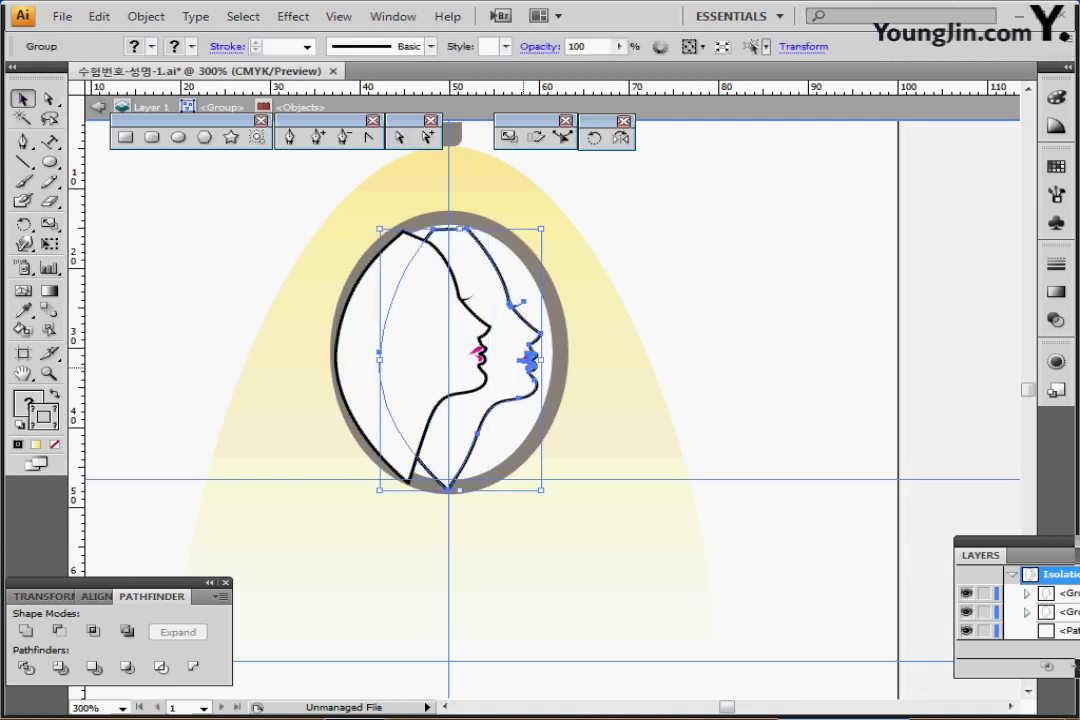
{"action": "key", "text": "Left"}
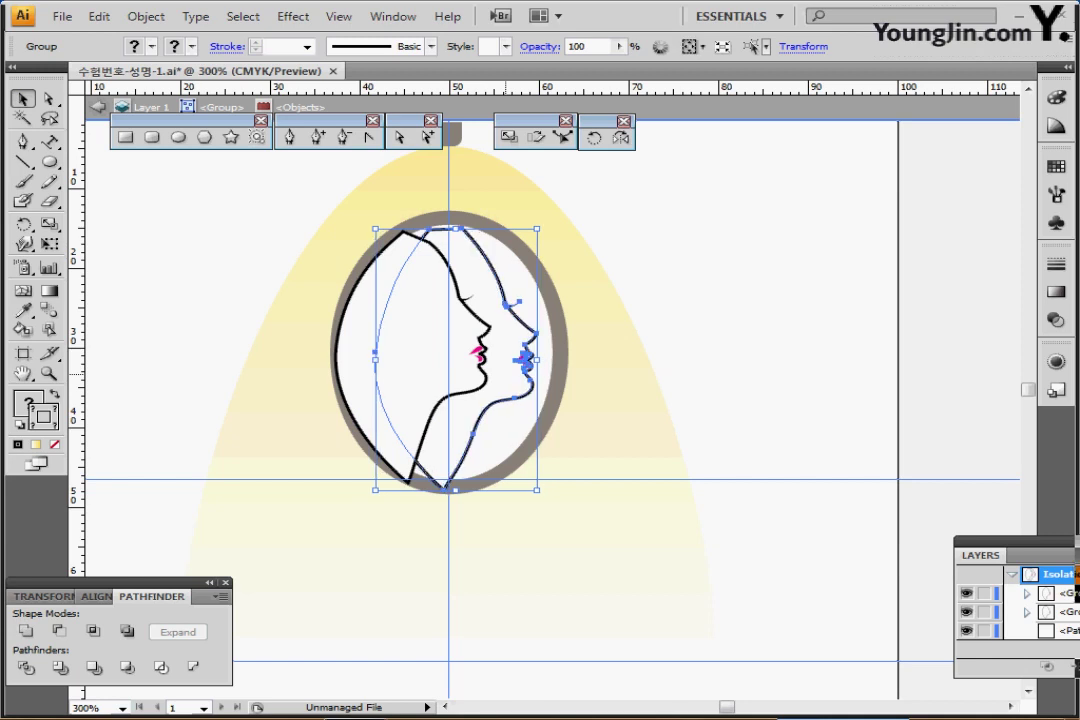
{"action": "key", "text": "Left"}
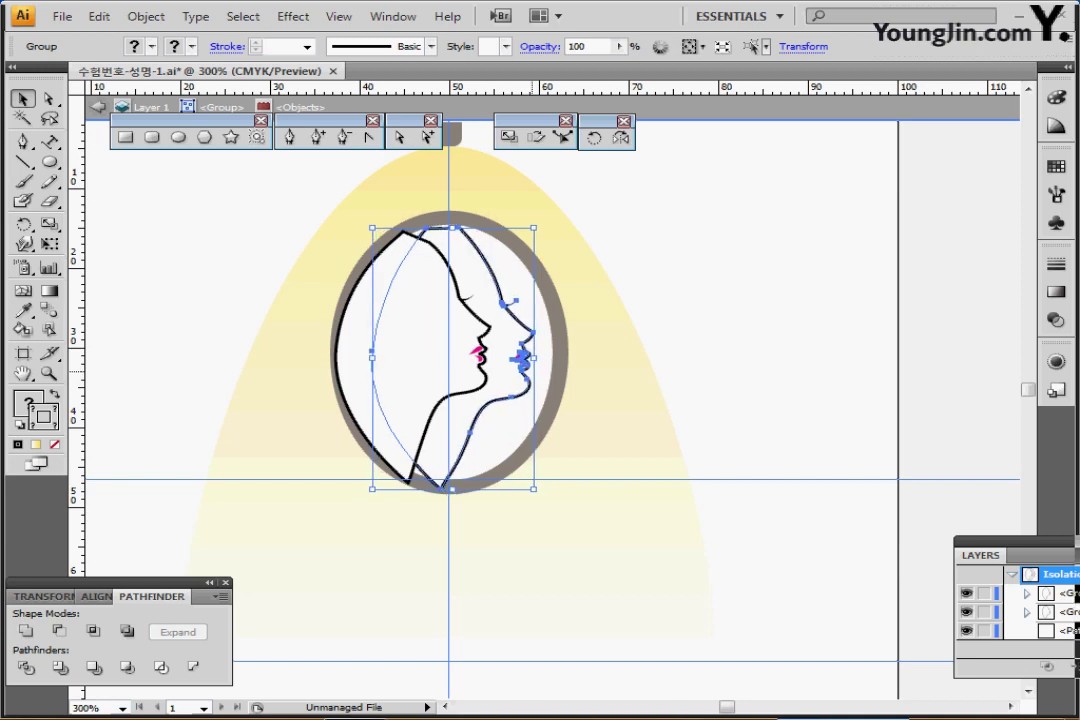
Step: In outline view, raise the right profile's neck tip slightly and extend the back-of-head curve outward and down, then restore the colour preview and deselect
{"action": "key", "text": "ctrl+y"}
{"action": "key", "text": "a"}
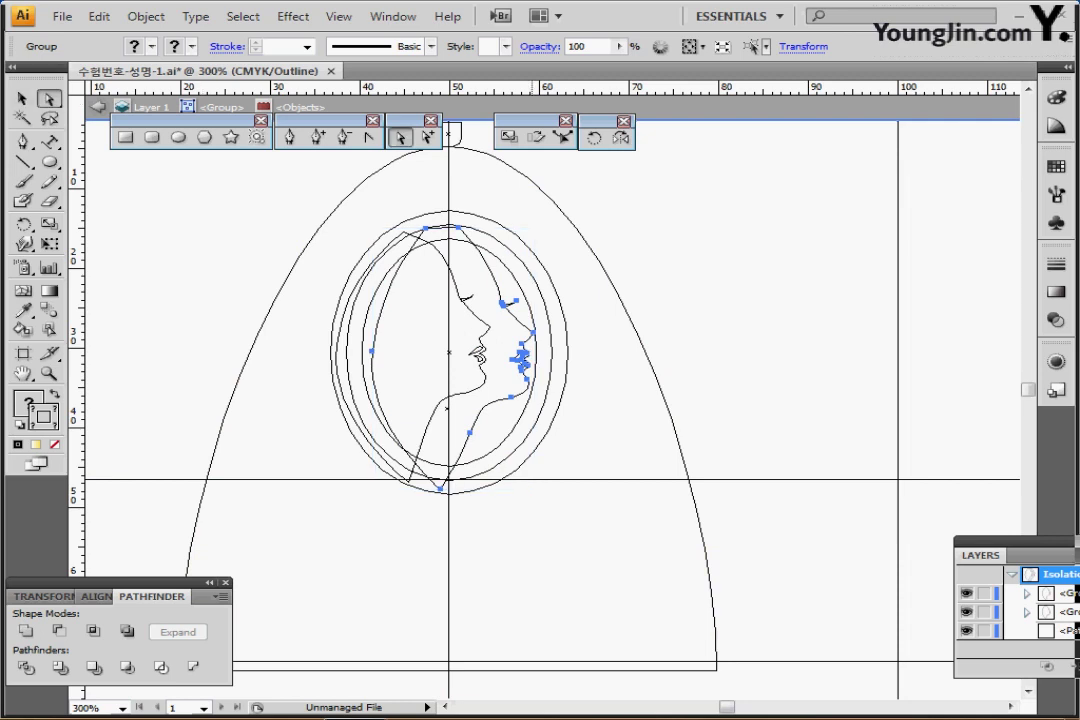
{"action": "left_click", "coordinate": [431, 566]}
{"action": "left_click", "coordinate": [440, 488]}
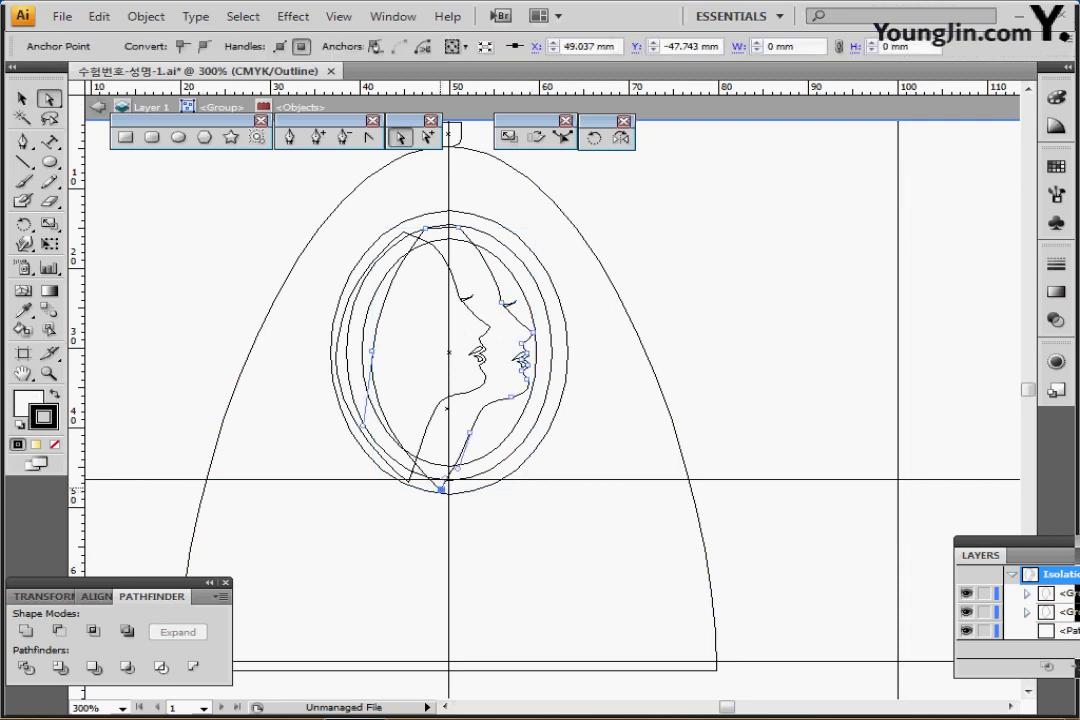
{"action": "left_click_drag", "start_coordinate": [440, 488], "coordinate": [439, 485]}
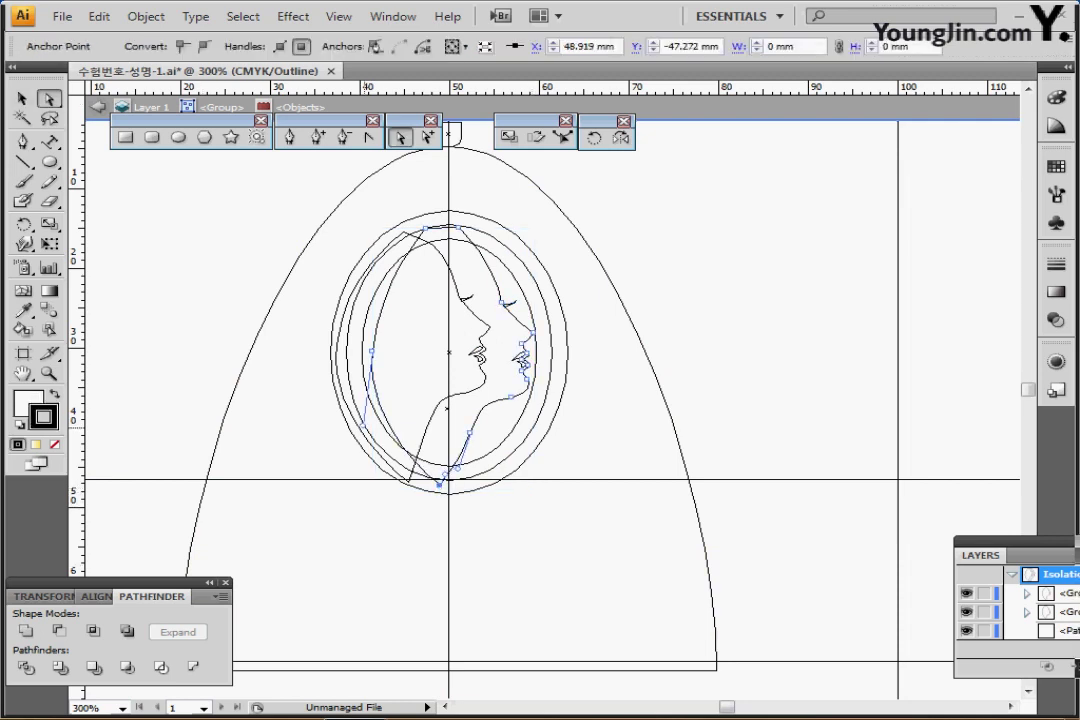
{"action": "left_click_drag", "start_coordinate": [363, 426], "coordinate": [354, 442]}
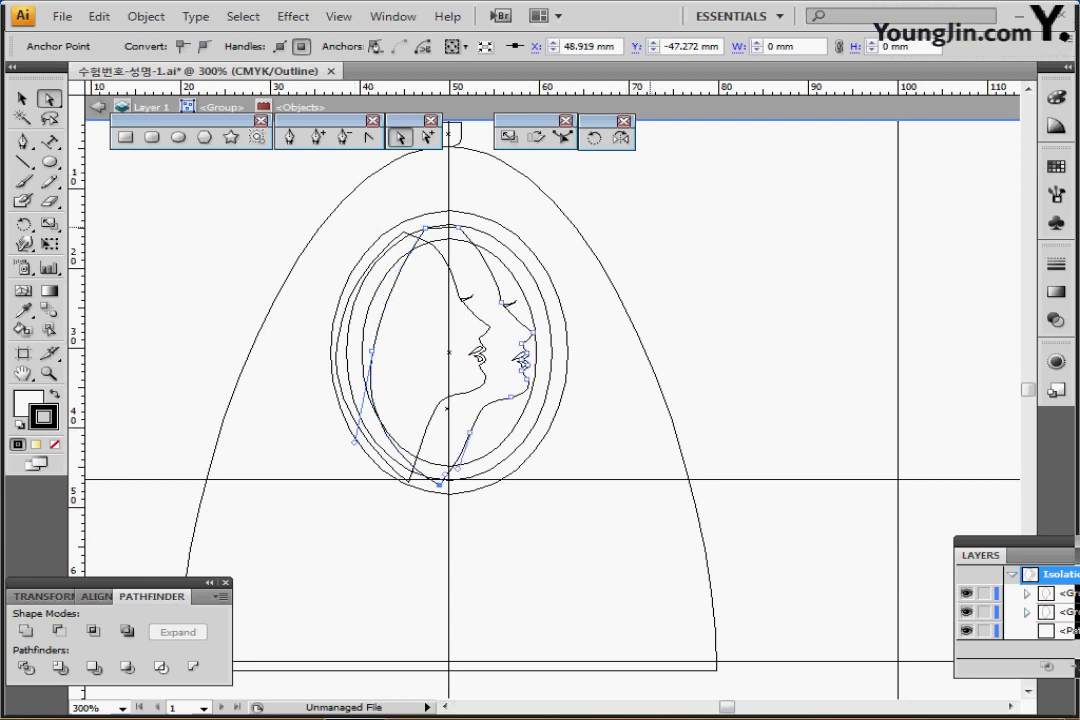
{"action": "key", "text": "ctrl+y"}
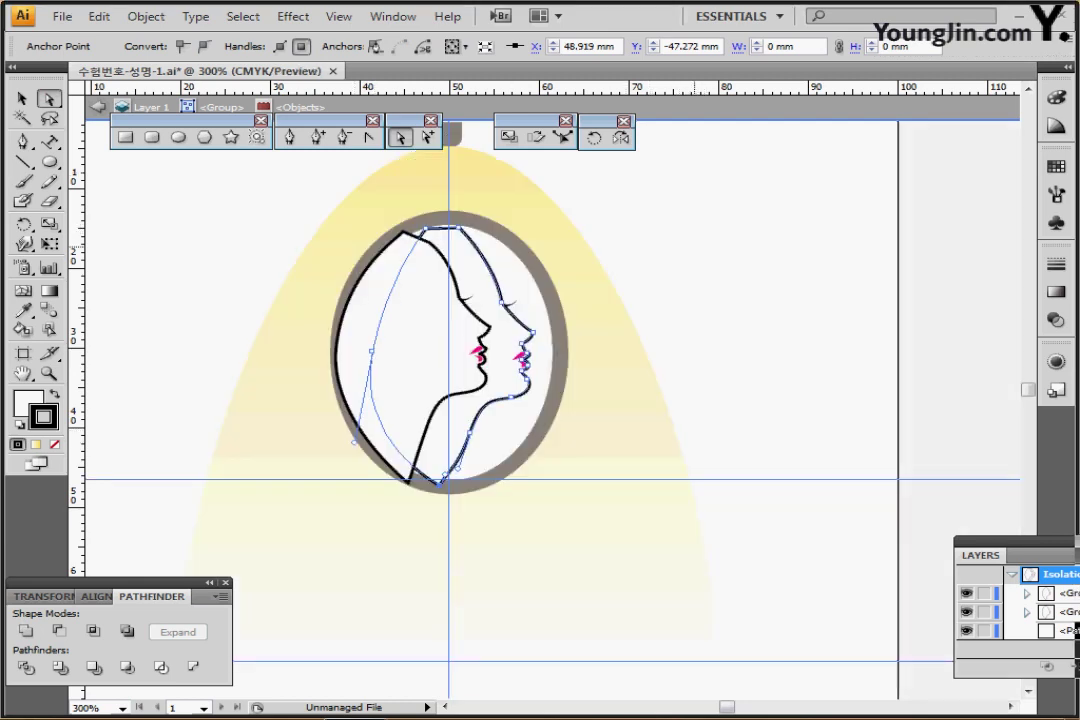
{"action": "left_click", "coordinate": [711, 240]}
Step: Fill the right profile with a skin tone of M 10 and Y 40
{"action": "left_click", "coordinate": [458, 244]}
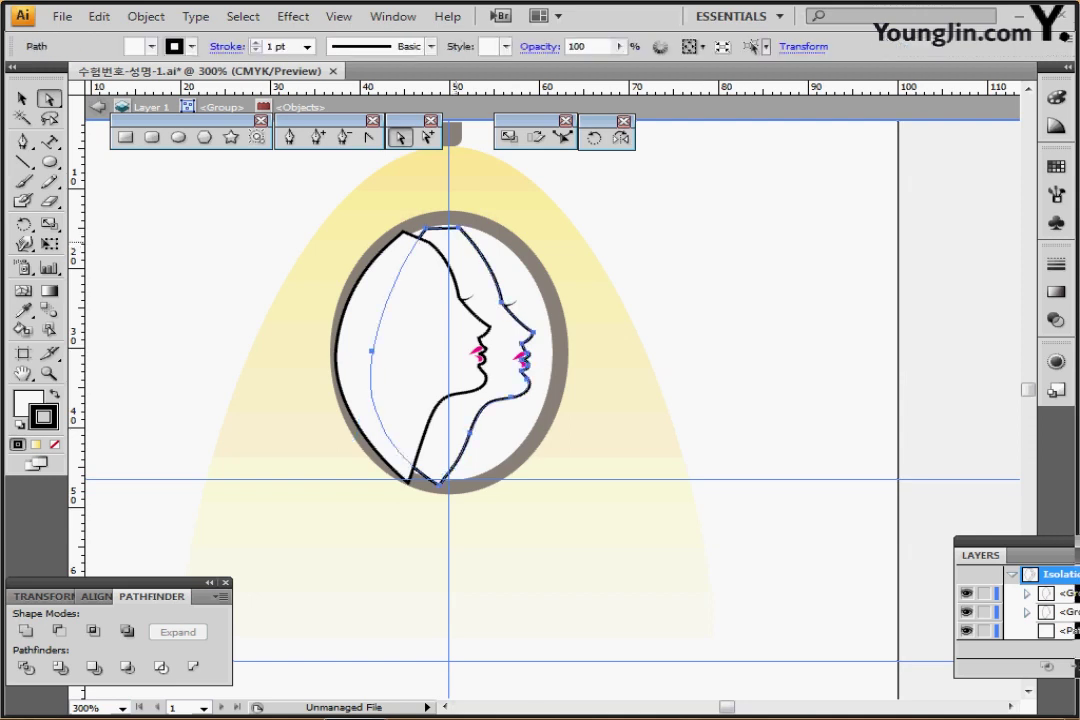
{"action": "key", "text": "ctrl+y"}
{"action": "key", "text": "ctrl+y"}
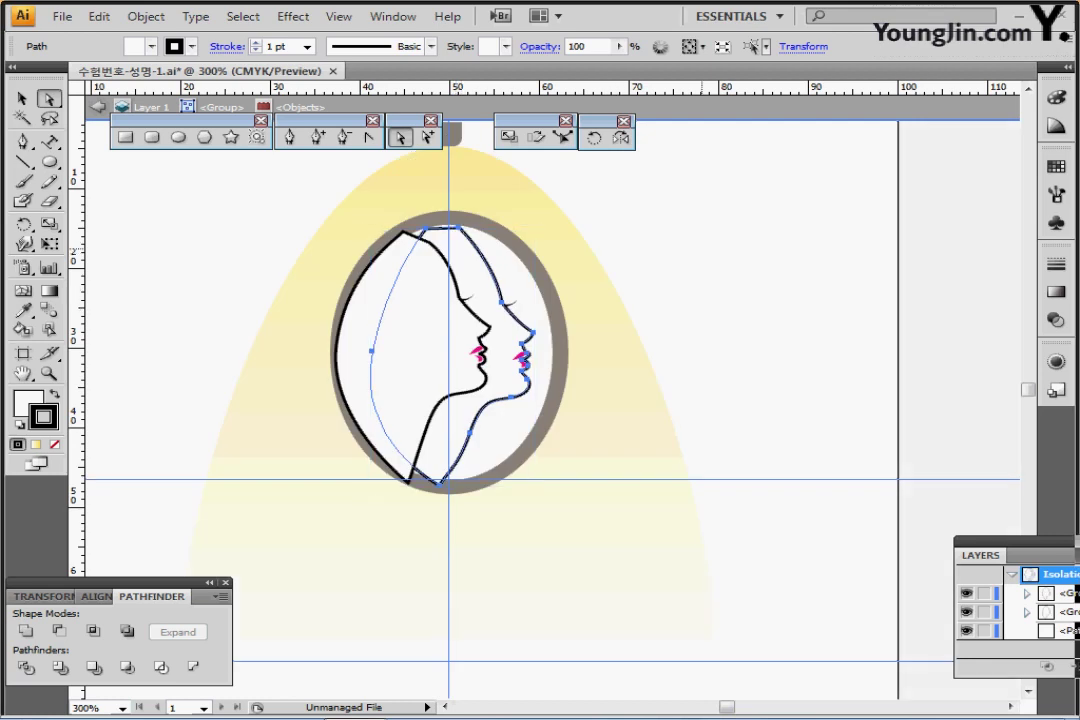
{"action": "key", "text": "F6"}
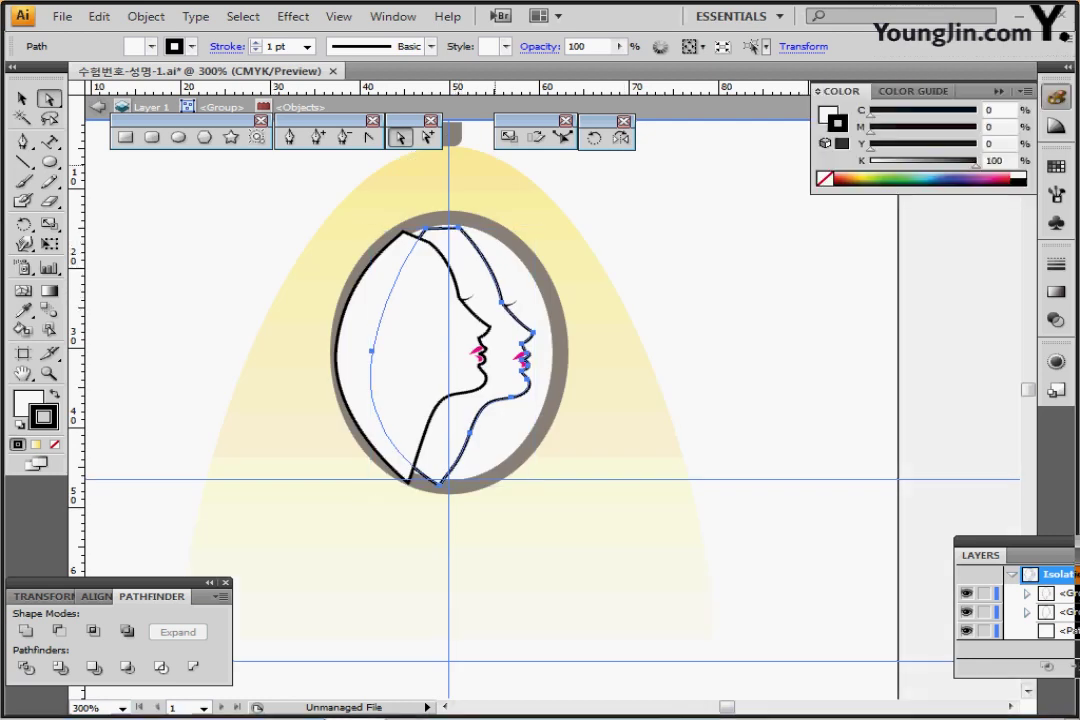
{"action": "key", "text": "x"}
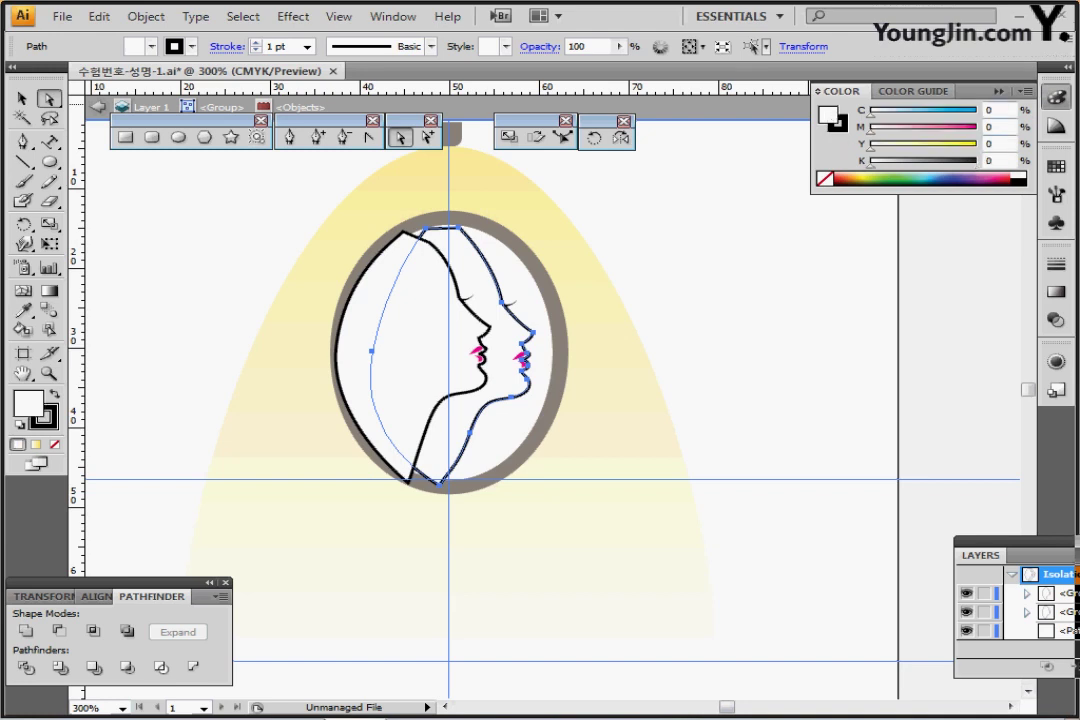
{"action": "left_click", "coordinate": [994, 127]}
{"action": "type", "text": "10"}
{"action": "key", "text": "Tab"}
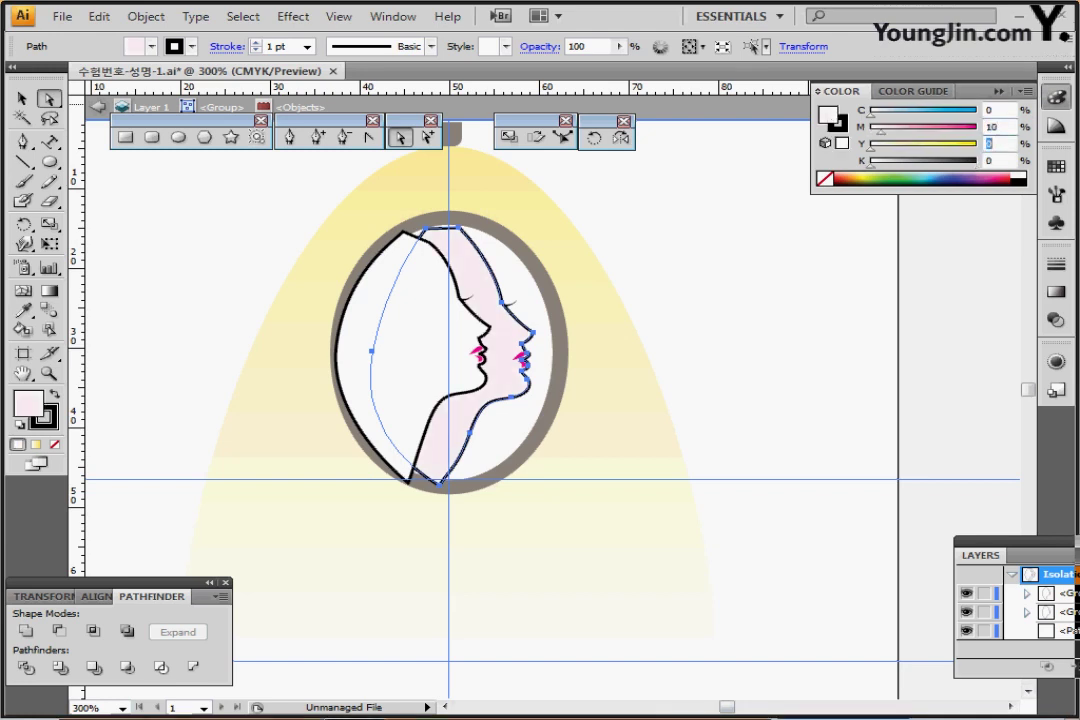
{"action": "type", "text": "40"}
{"action": "key", "text": "Return"}
{"action": "key", "text": "x"}
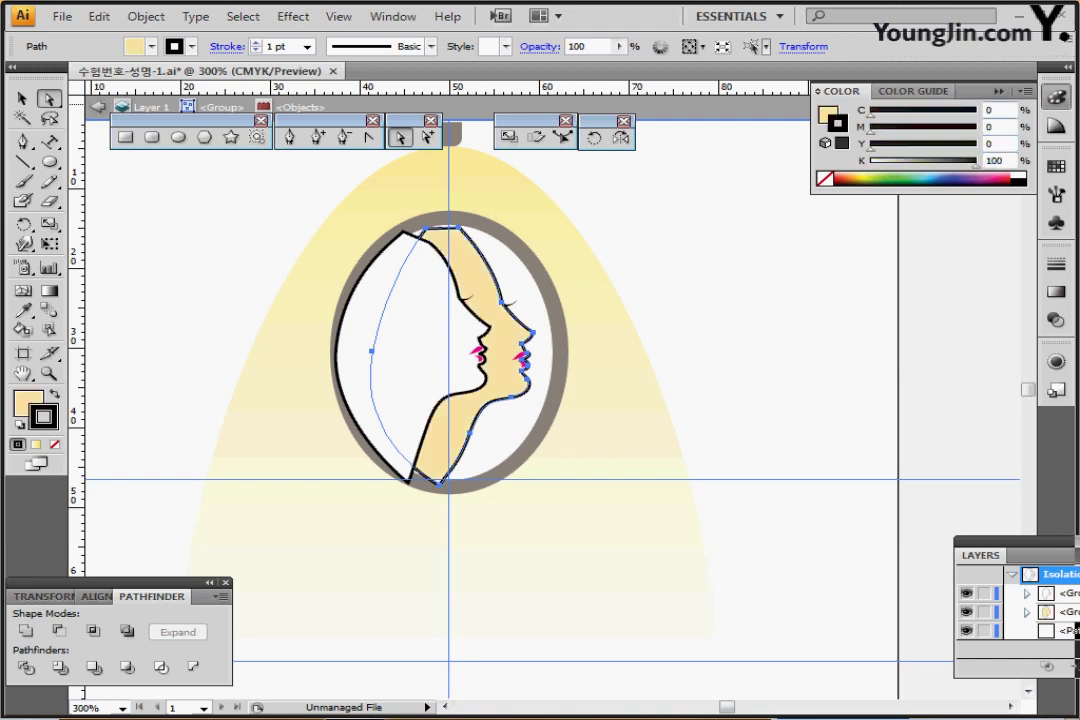
Step: Set the right profile's stroke colour to pink with M 40, Y 30 and K 0
{"action": "double_click", "coordinate": [992, 127]}
{"action": "type", "text": "40"}
{"action": "key", "text": "Tab"}
{"action": "type", "text": "30"}
{"action": "key", "text": "Tab"}
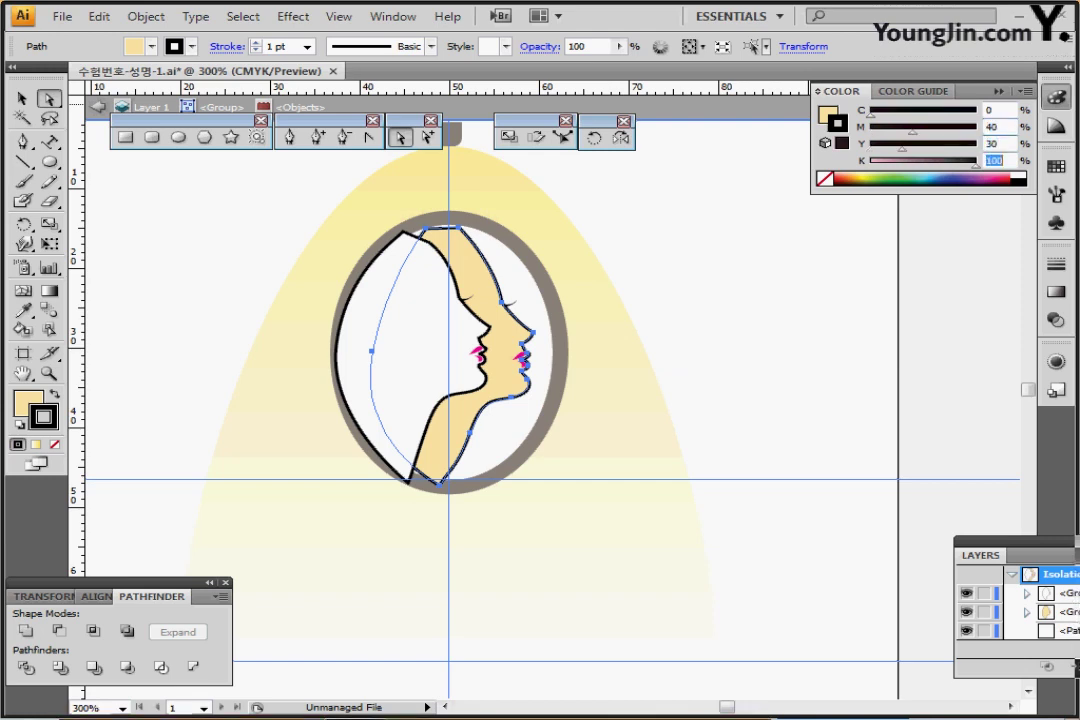
{"action": "type", "text": "0"}
{"action": "key", "text": "Return"}
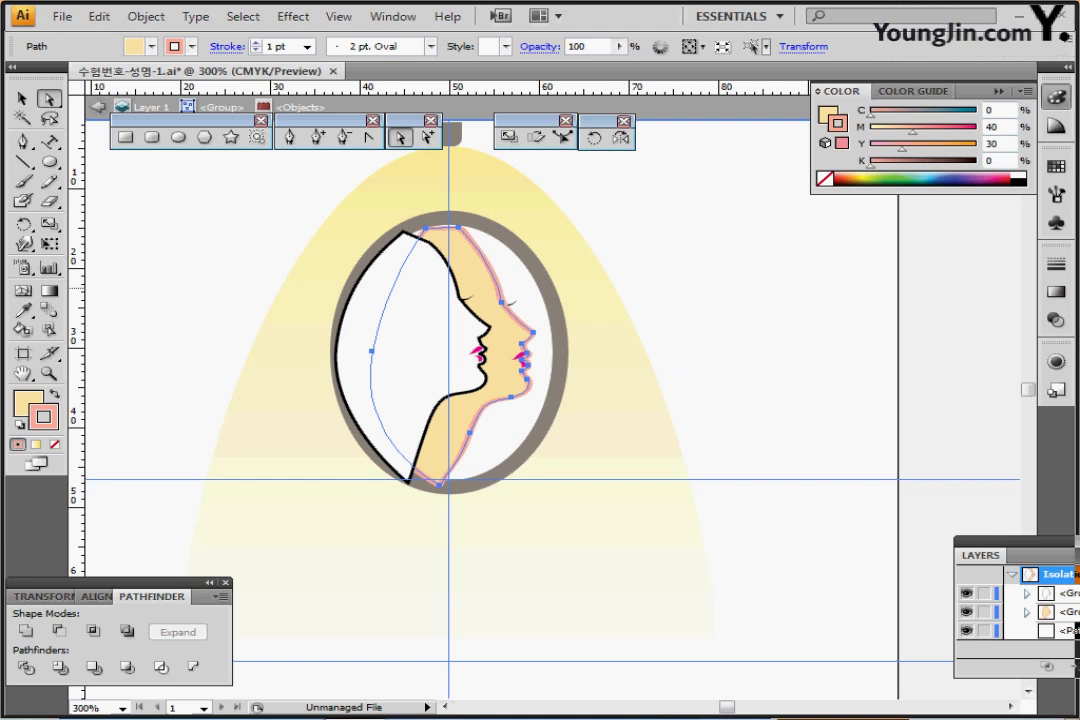
Step: Undo the 2 pt. Oval brush on the right profile's outline, then exit isolation mode and deselect everything
{"action": "key", "text": "Escape"}
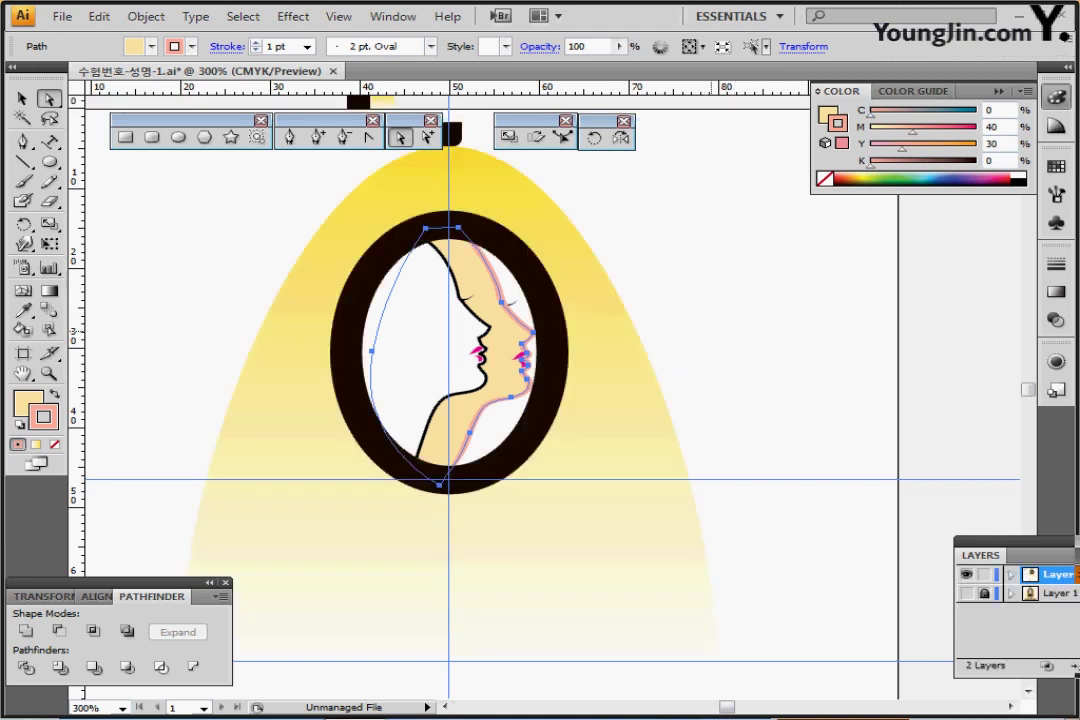
{"action": "key", "text": "ctrl+shift+a"}
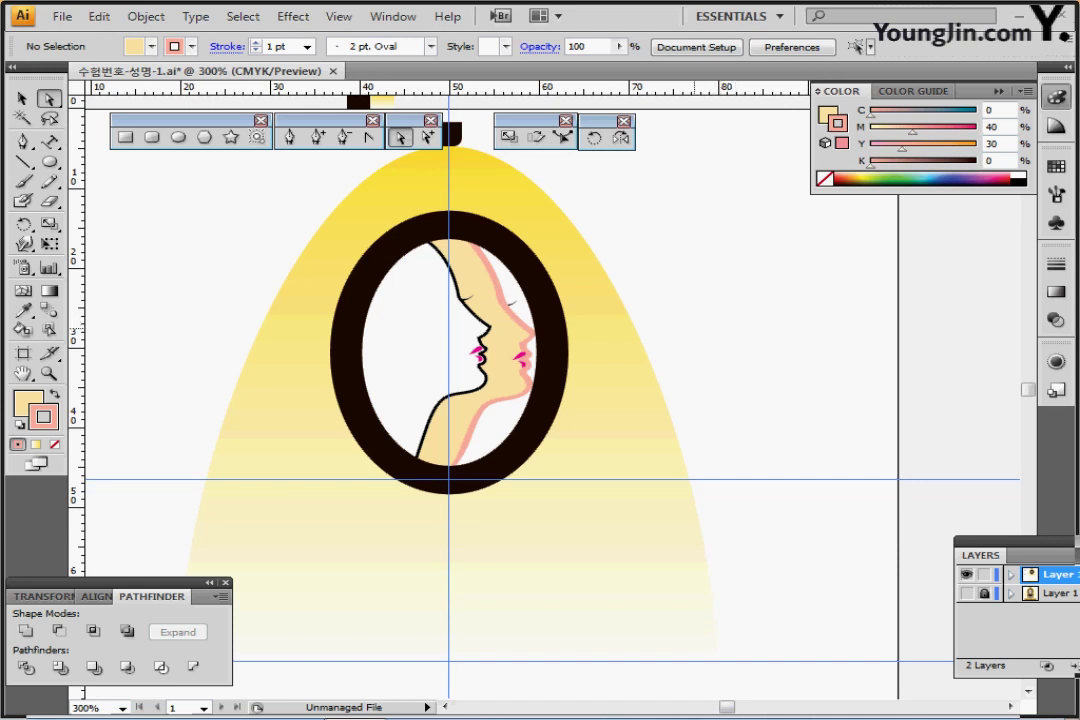
{"action": "key", "text": "ctrl+z"}
{"action": "key", "text": "ctrl+z"}
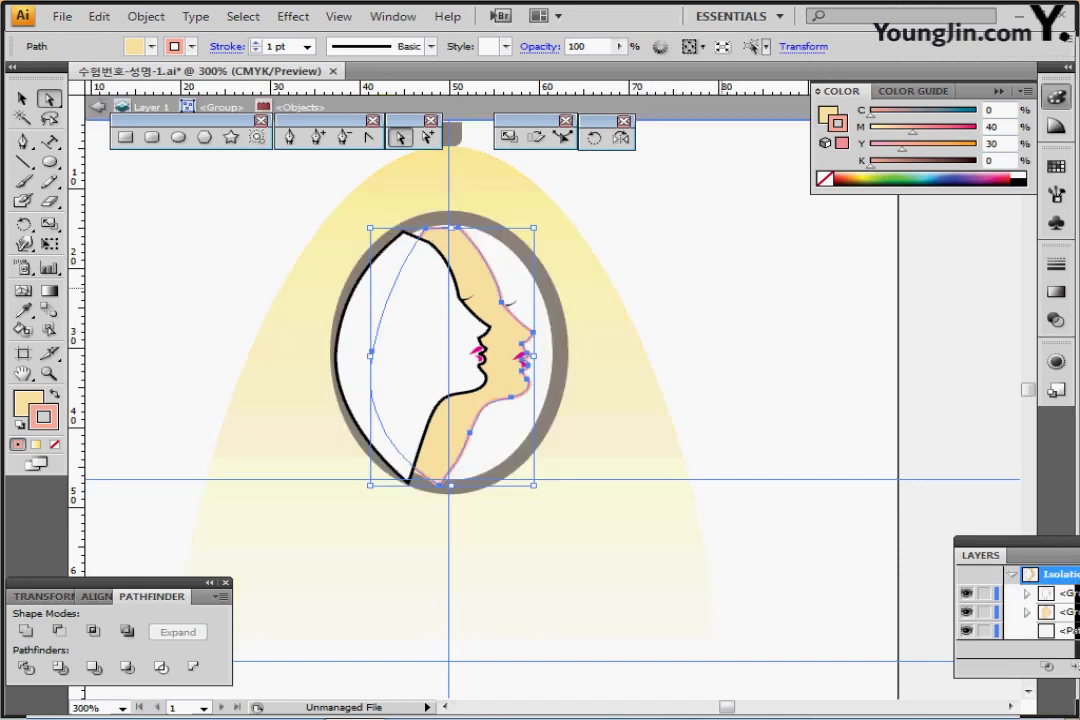
{"action": "key", "text": "Escape"}
{"action": "key", "text": "ctrl+shift+a"}
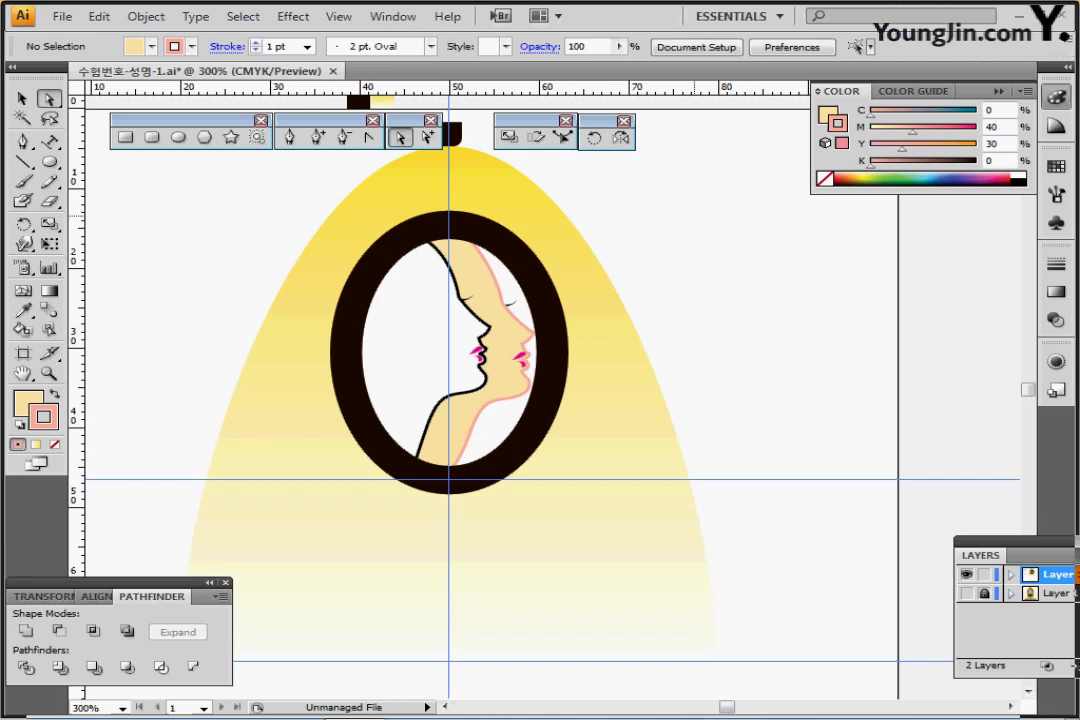
Step: Isolate the mirror group, select both woman's profiles and move them together about 1.7 mm to the left
{"action": "left_click", "coordinate": [22, 100]}
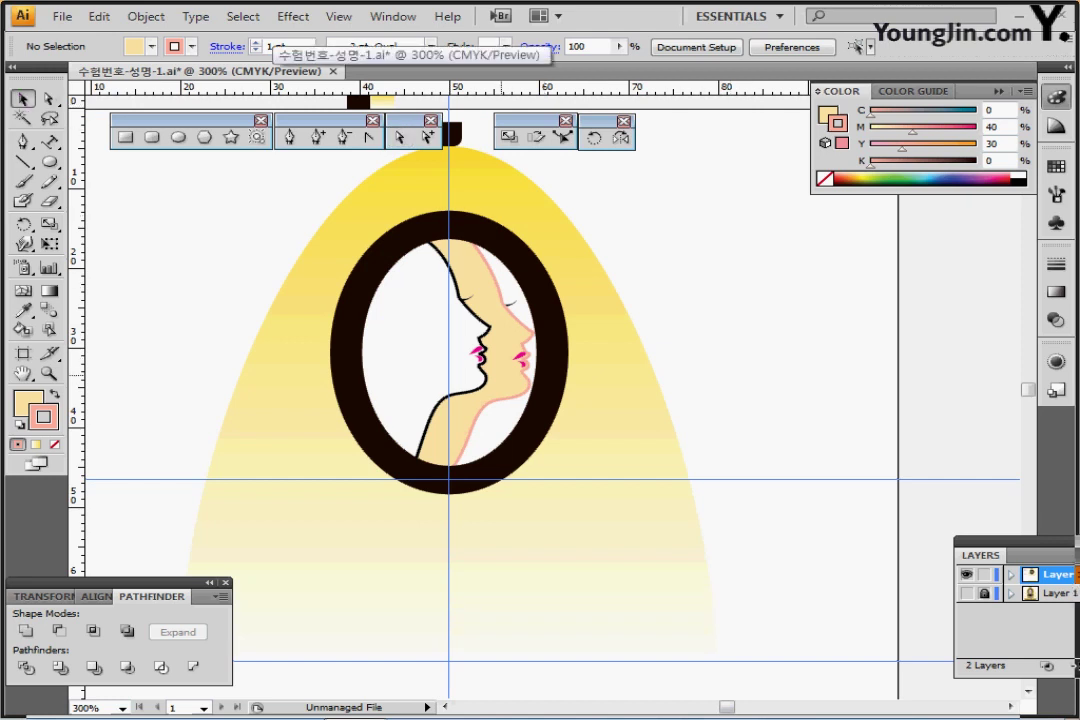
{"action": "double_click", "coordinate": [502, 374]}
{"action": "left_click", "coordinate": [502, 374]}
{"action": "left_click", "coordinate": [468, 362], "text": "shift"}
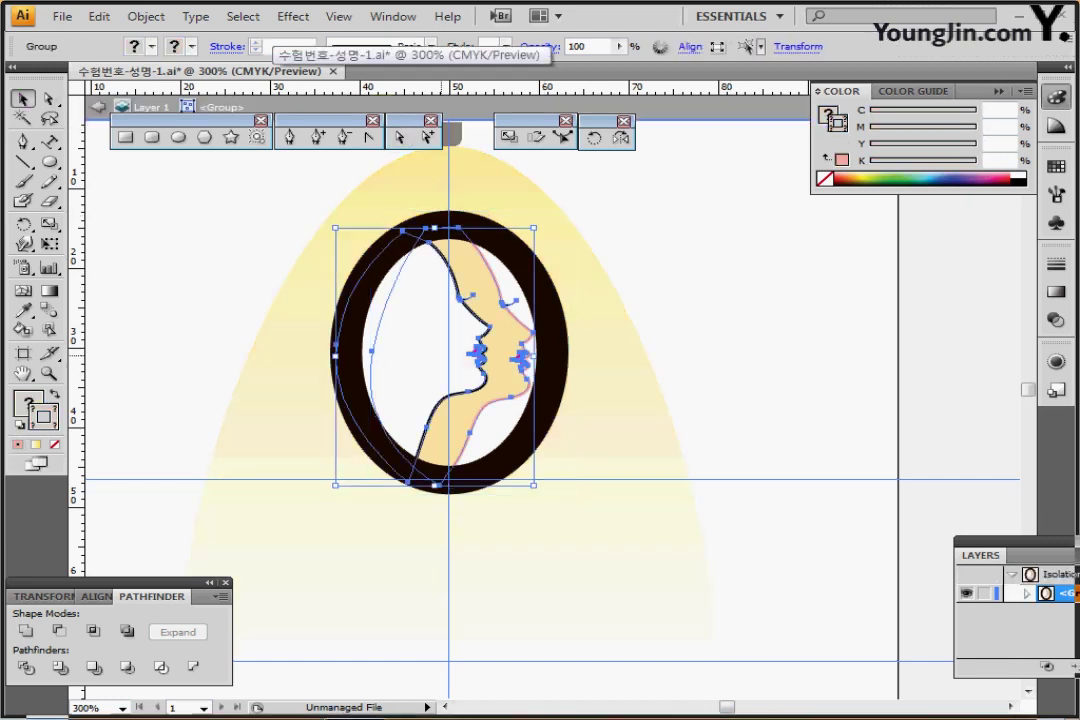
{"action": "left_click_drag", "start_coordinate": [499, 366], "coordinate": [484, 367]}
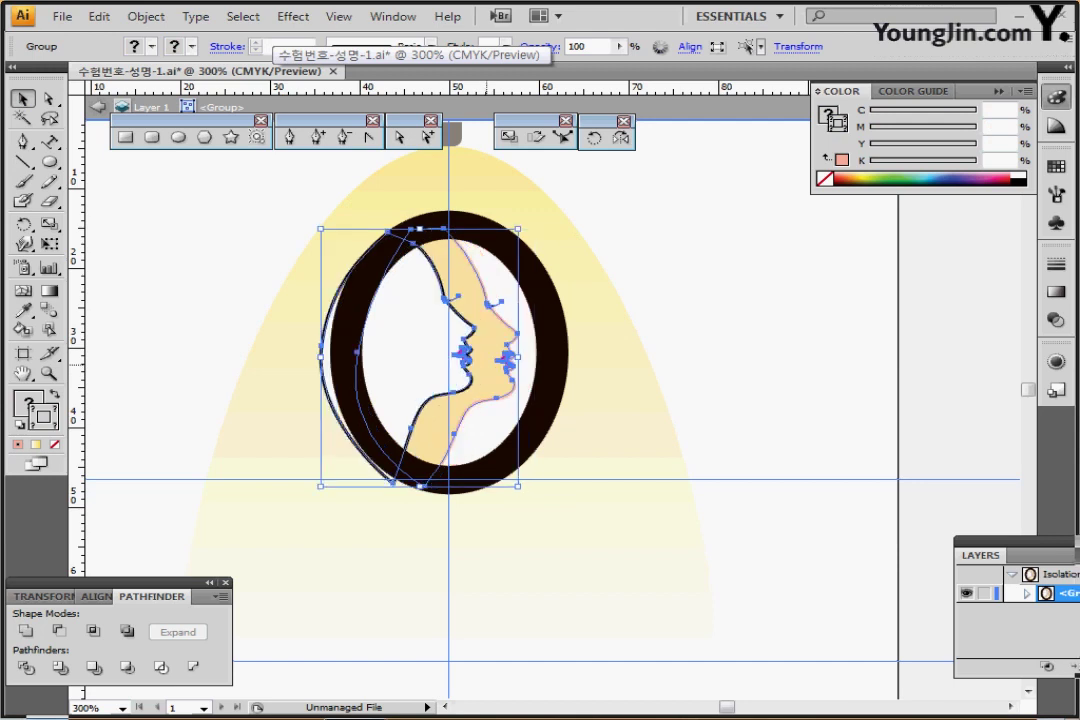
{"action": "left_click", "coordinate": [487, 366]}
Step: Move the left profile's back-of-head, neck tip and crown anchor points inward onto the mirror frame, then exit isolation mode
{"action": "key", "text": "a"}
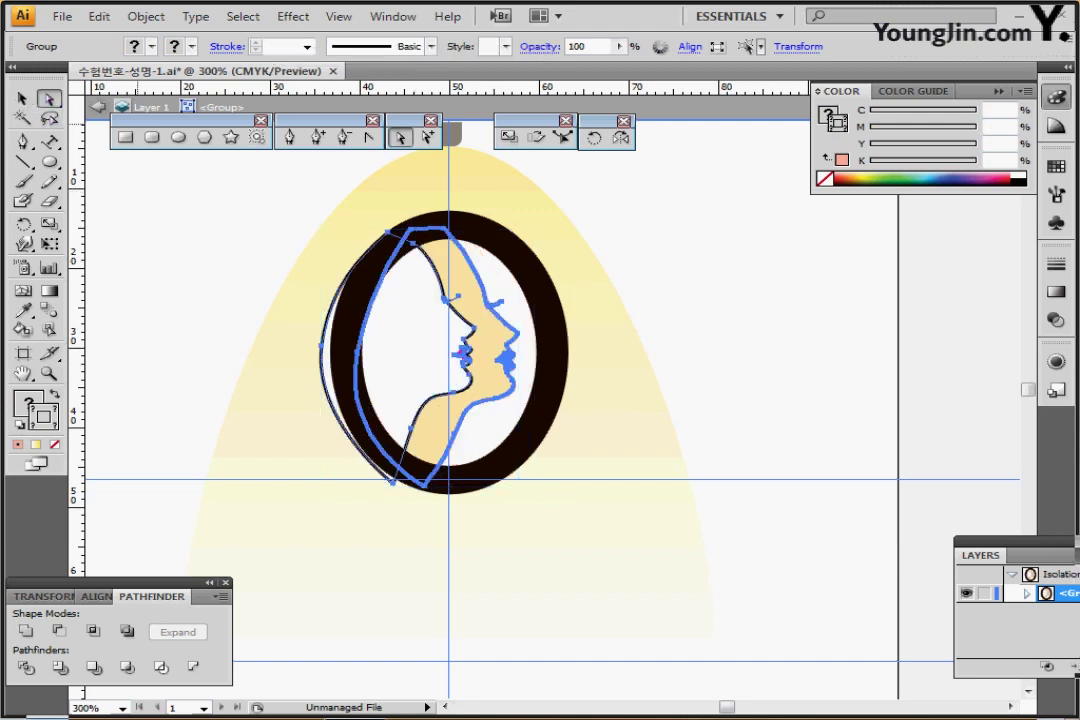
{"action": "left_click", "coordinate": [316, 367]}
{"action": "left_click", "coordinate": [321, 367]}
{"action": "left_click", "coordinate": [321, 349]}
{"action": "left_click_drag", "start_coordinate": [321, 349], "coordinate": [338, 344]}
{"action": "left_click_drag", "start_coordinate": [392, 482], "coordinate": [396, 474]}
{"action": "left_click", "coordinate": [453, 392]}
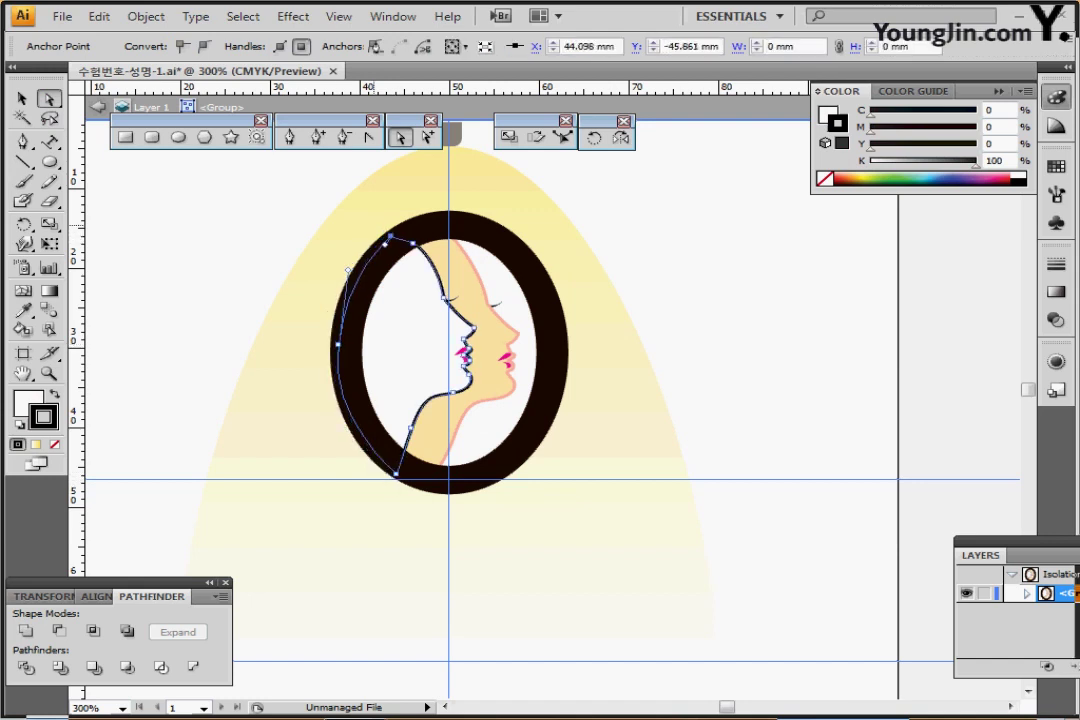
{"action": "key", "text": "Escape"}
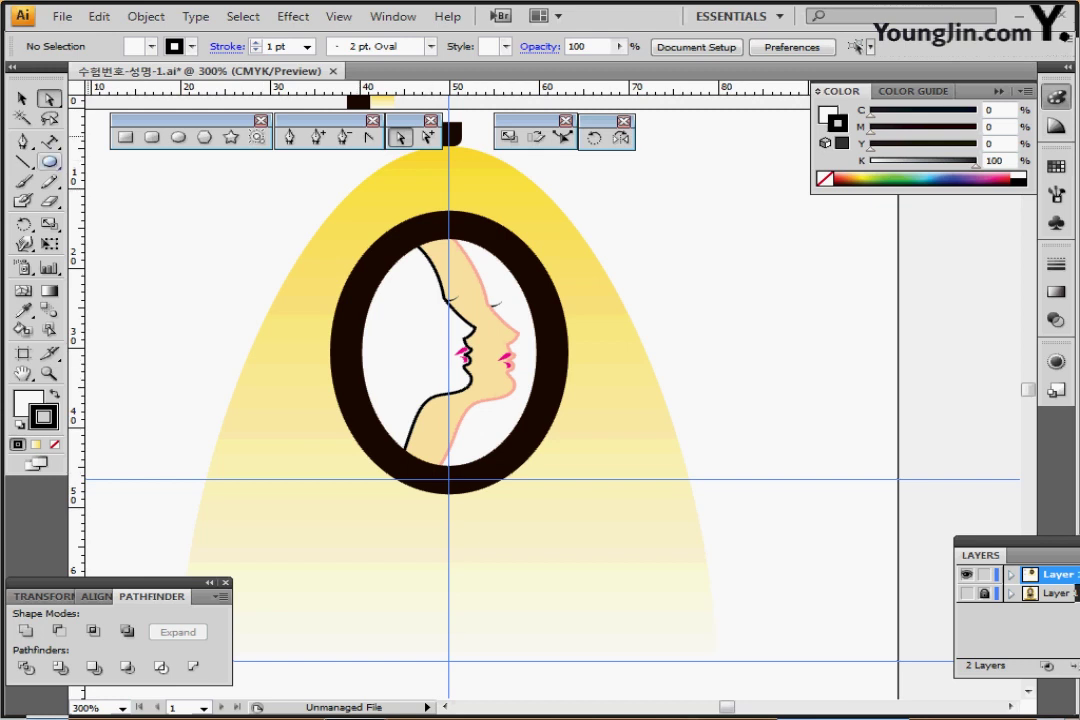
Step: Draw a 2.5 mm by 2.5 mm circle on the blank area left of the light beam
{"action": "left_click", "coordinate": [48, 162]}
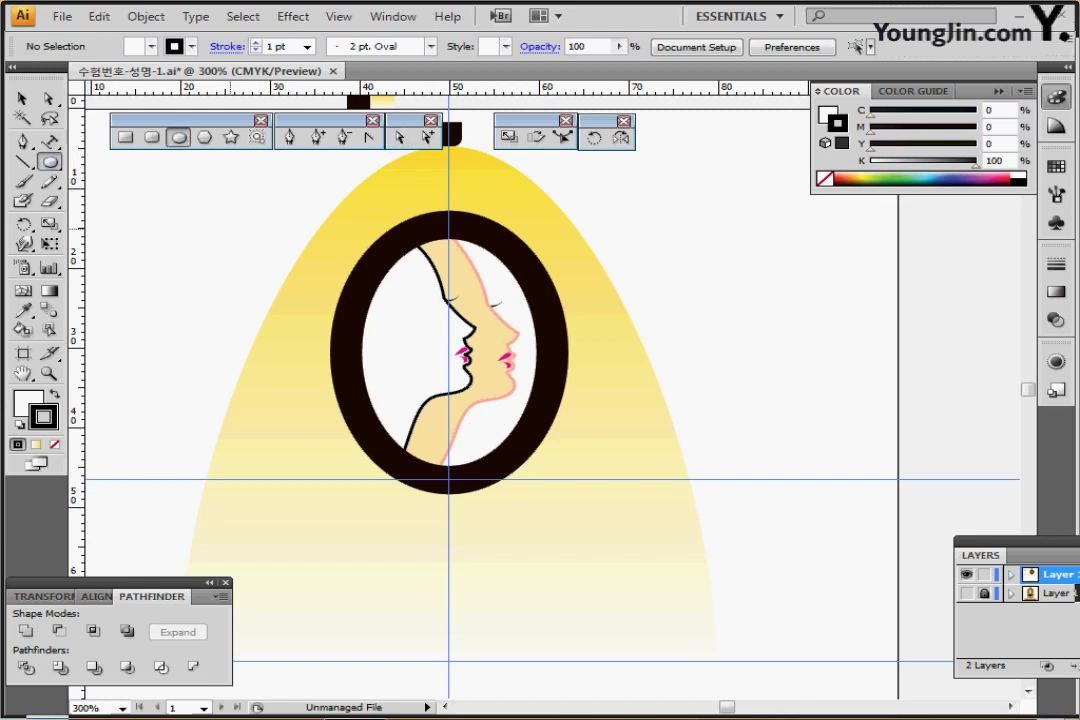
{"action": "left_click", "coordinate": [230, 229]}
{"action": "type", "text": "2"}
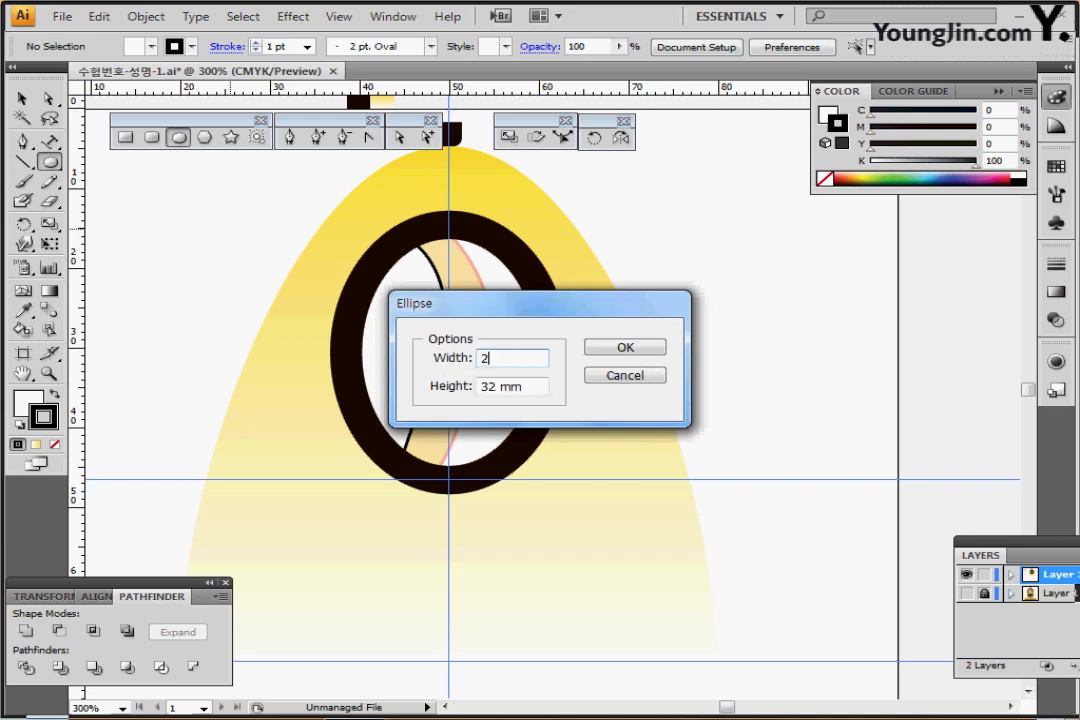
{"action": "type", "text": ".5"}
{"action": "left_click", "coordinate": [450, 386]}
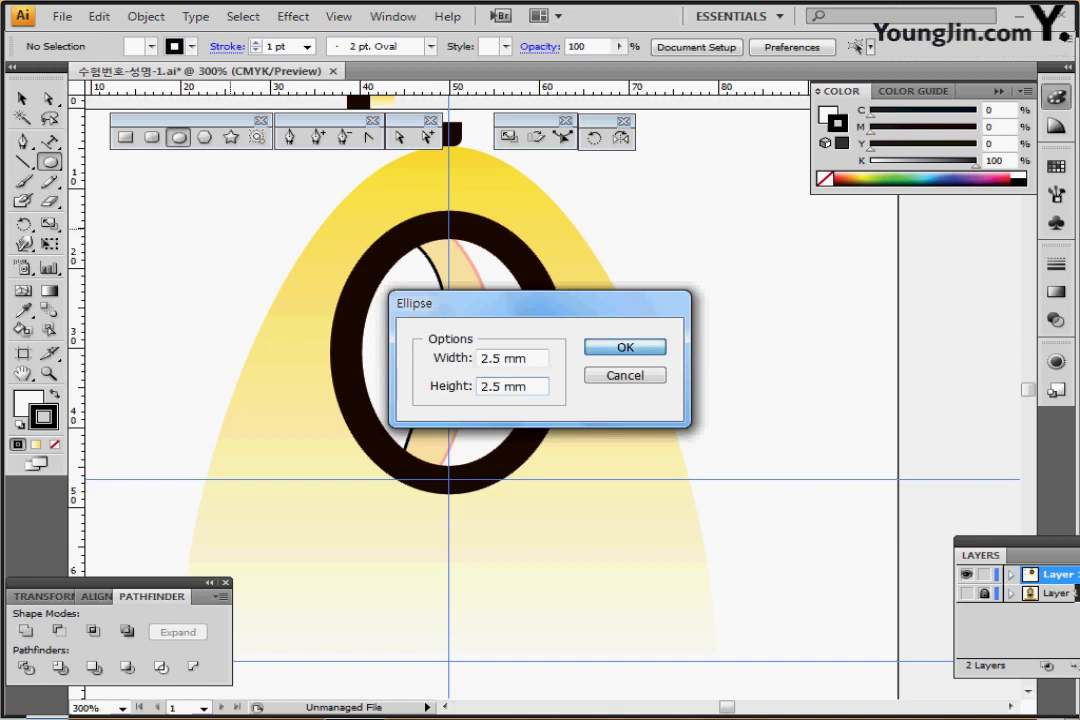
{"action": "key", "text": "Return"}
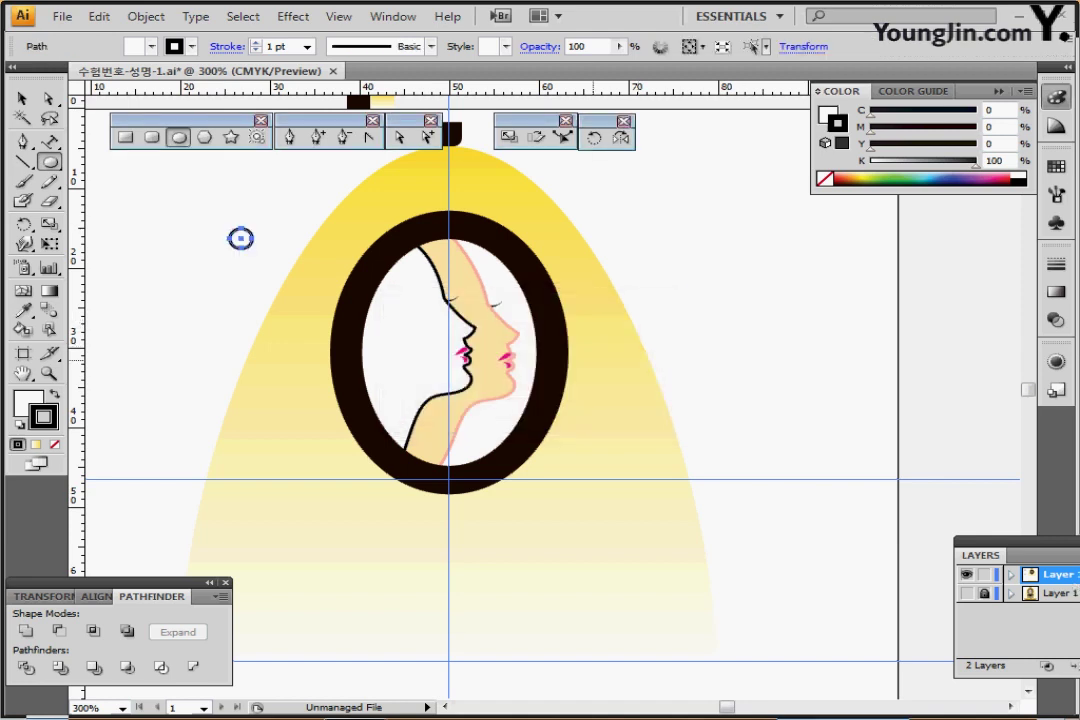
Step: Sample the yellow gradient swatch beside the artboard onto the small circle, giving it that fill and no stroke
{"action": "scroll", "coordinate": [449, 422], "scroll_direction": "up", "scroll_amount": 1}
{"action": "scroll", "coordinate": [548, 352], "scroll_direction": "down", "scroll_amount": 1}
{"action": "left_click_drag", "start_coordinate": [548, 352], "coordinate": [612, 358]}
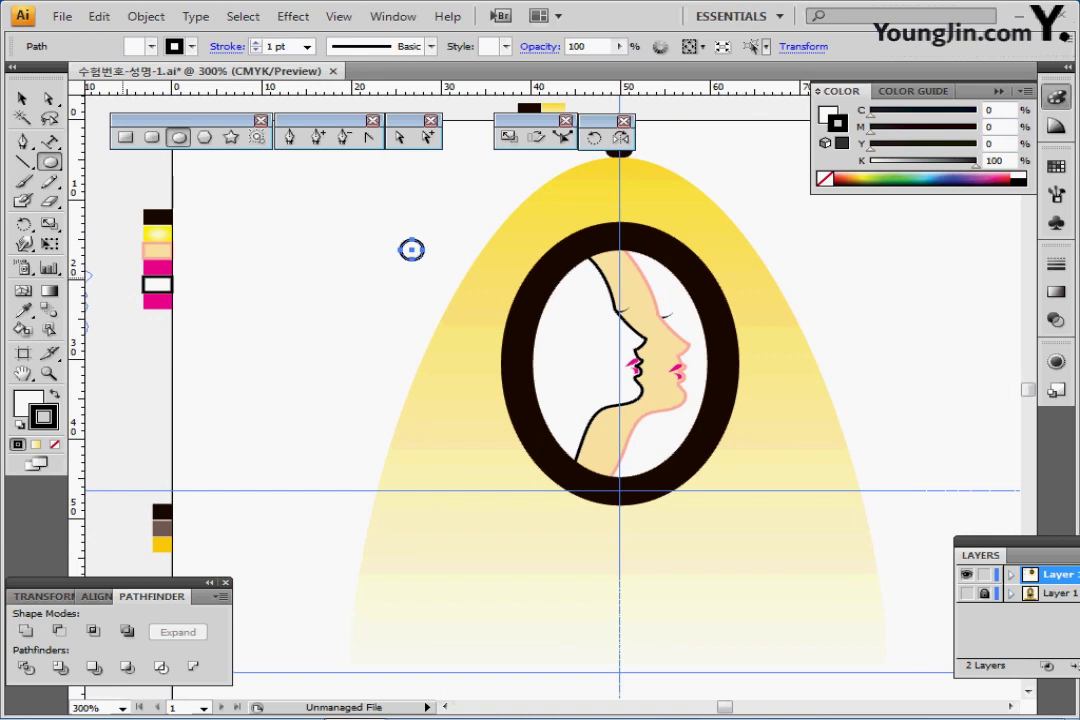
{"action": "left_click", "coordinate": [23, 310]}
{"action": "left_click", "coordinate": [157, 234]}
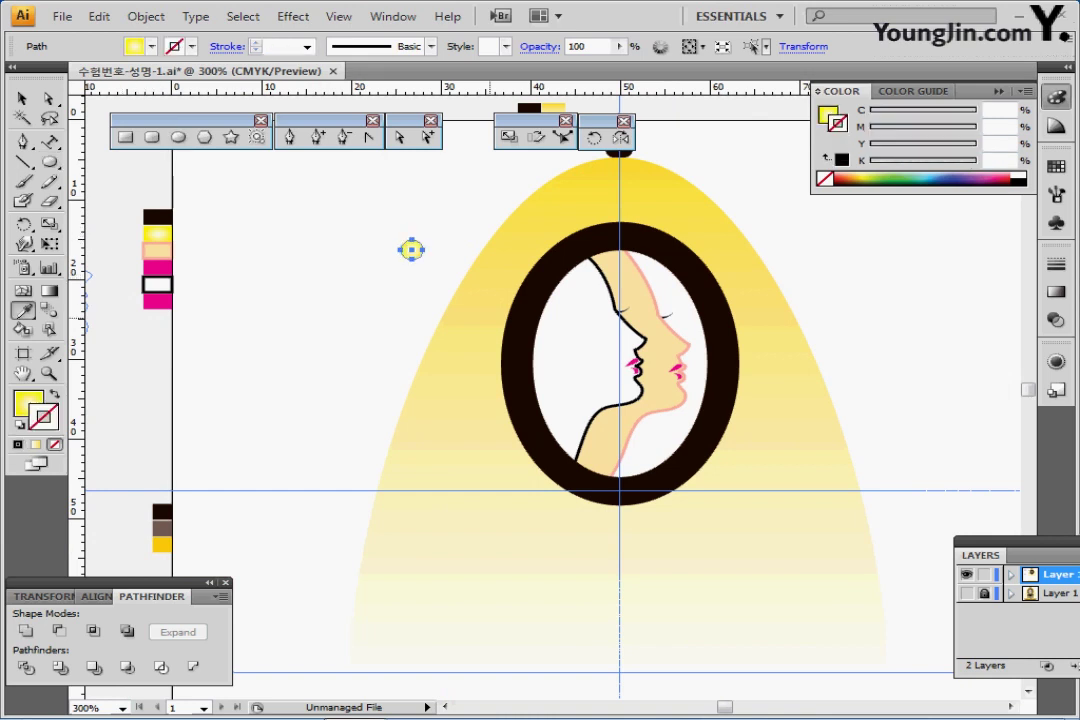
{"action": "scroll", "coordinate": [443, 287], "scroll_direction": "up", "scroll_amount": 2}
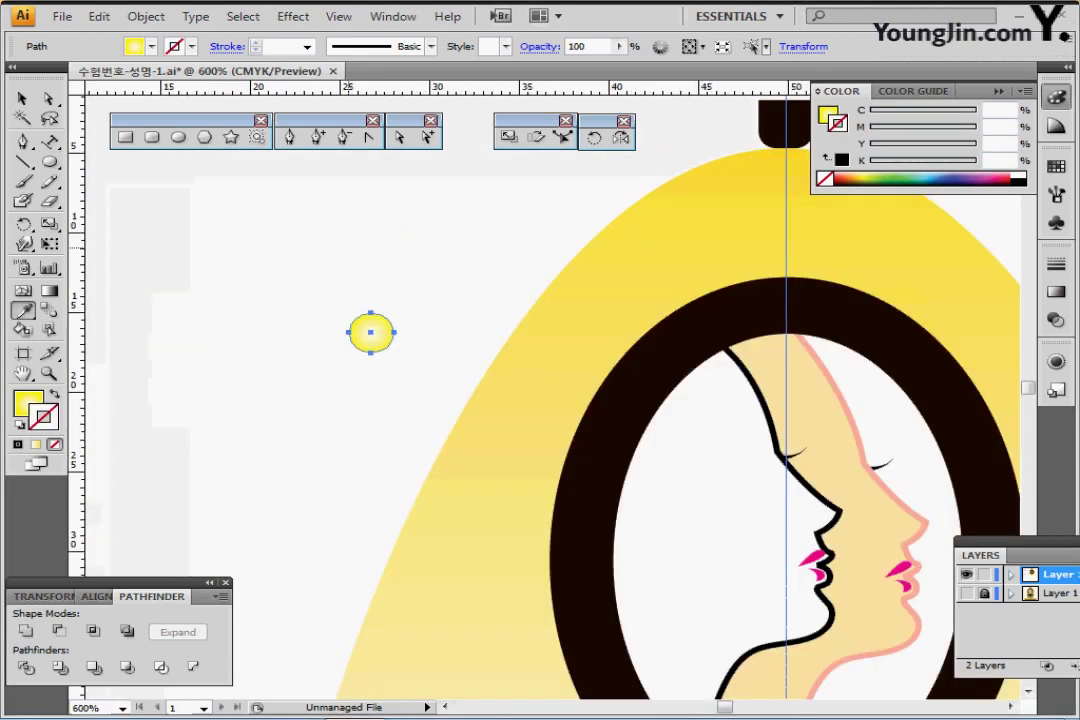
{"action": "left_click_drag", "start_coordinate": [376, 257], "coordinate": [325, 238]}
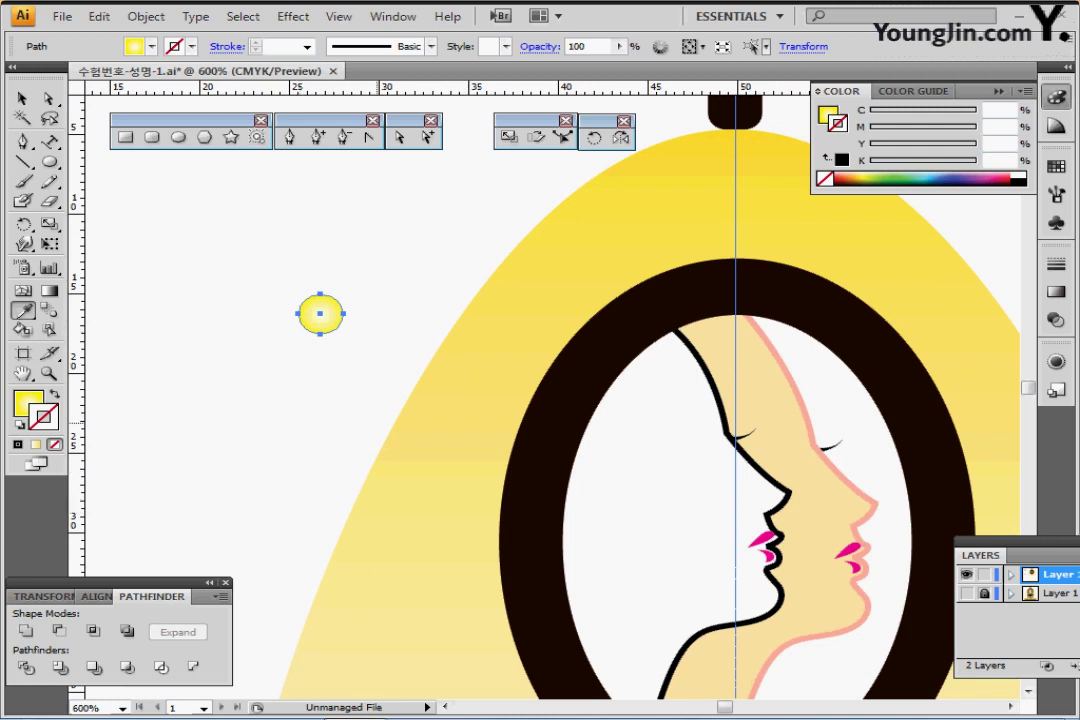
{"action": "key", "text": "ctrl+minus"}
{"action": "left_click", "coordinate": [23, 99]}
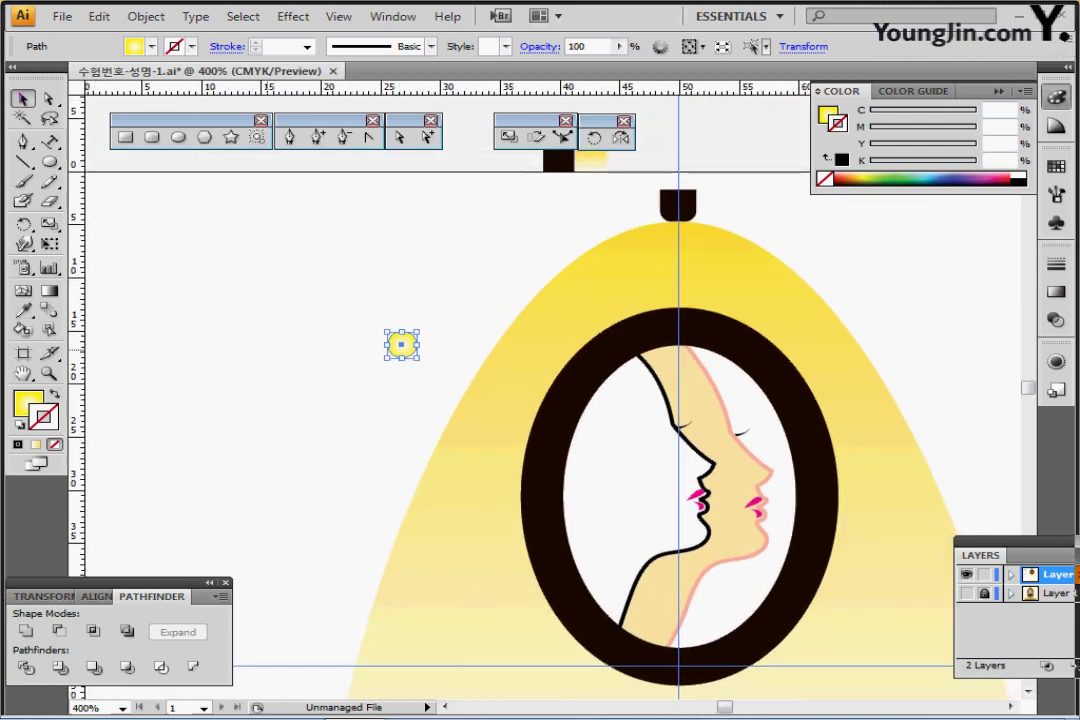
Step: Move the small yellow circle about 20 mm left and place a duplicate about 19 mm to its right
{"action": "left_click", "coordinate": [400, 300]}
{"action": "left_click_drag", "start_coordinate": [401, 345], "coordinate": [185, 347]}
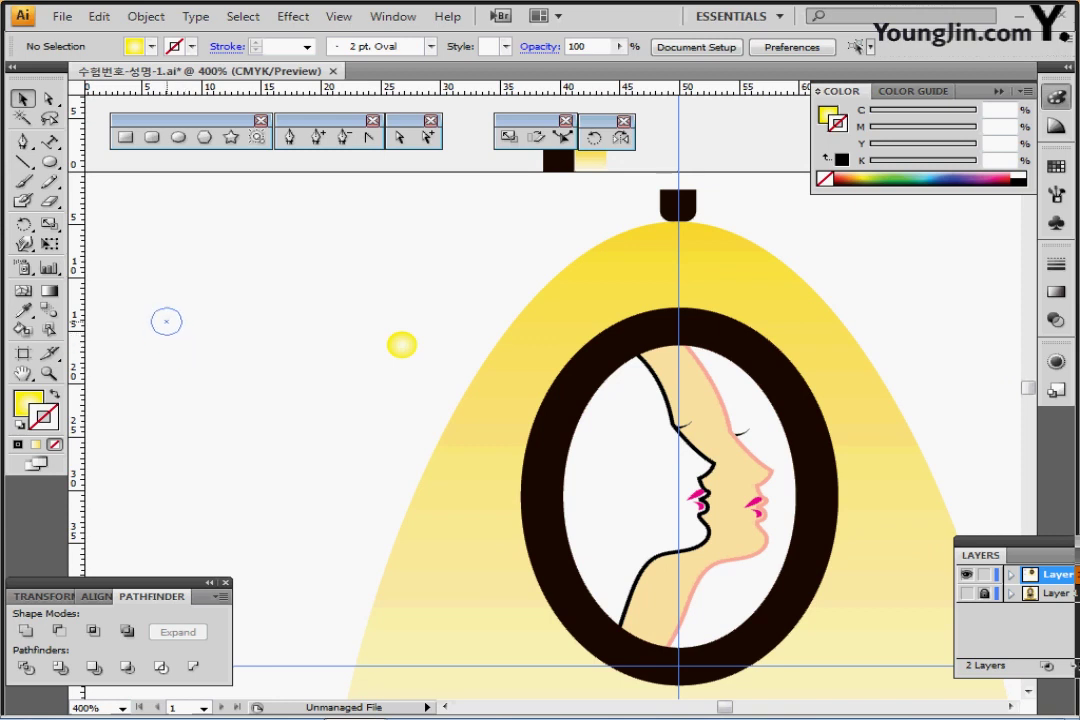
{"action": "left_click", "coordinate": [161, 323]}
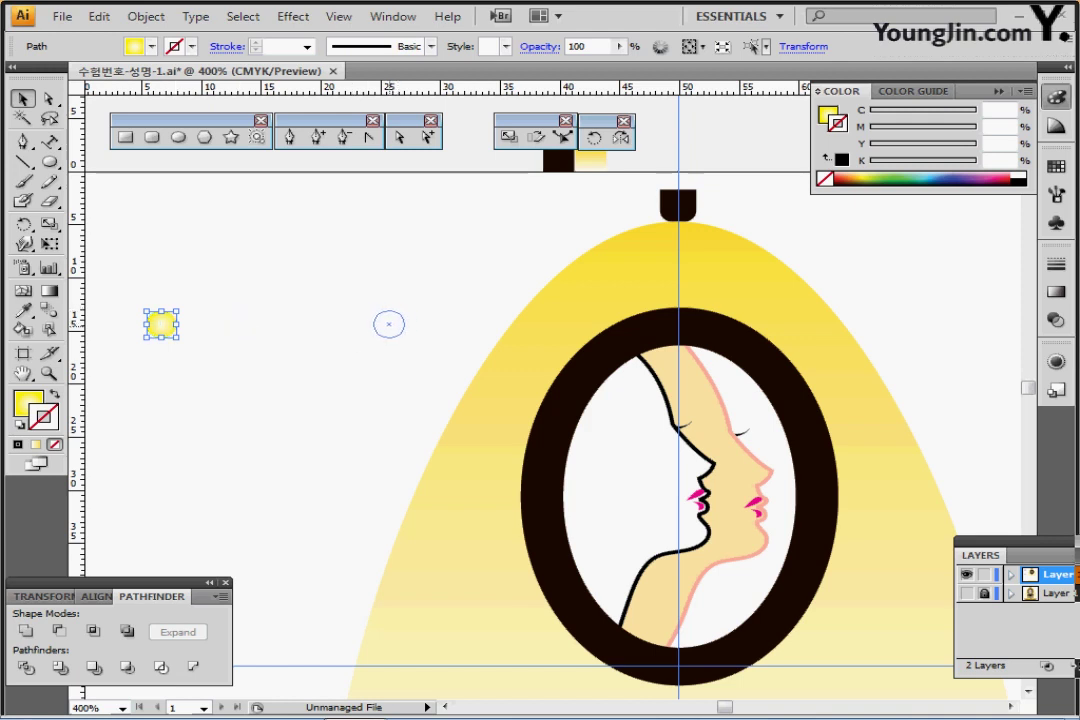
{"action": "left_click", "coordinate": [388, 323]}
Step: Select both small yellow circles and make a blend between them
{"action": "left_click_drag", "start_coordinate": [140, 282], "coordinate": [412, 346]}
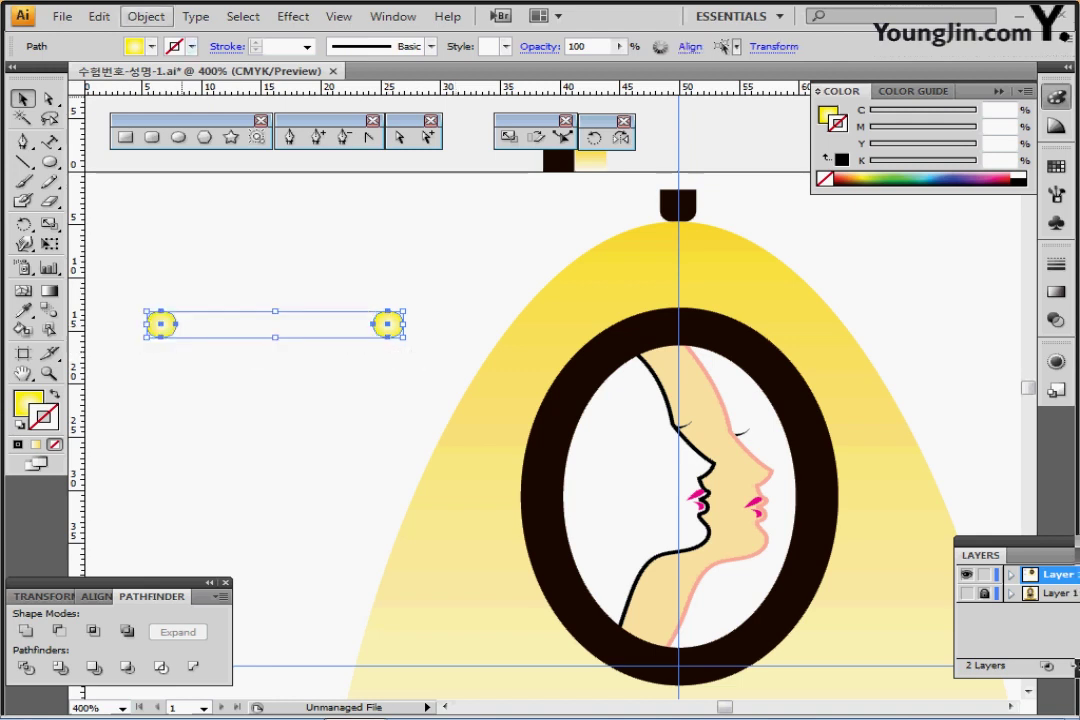
{"action": "left_click", "coordinate": [146, 16]}
{"action": "mouse_move", "coordinate": [180, 398]}
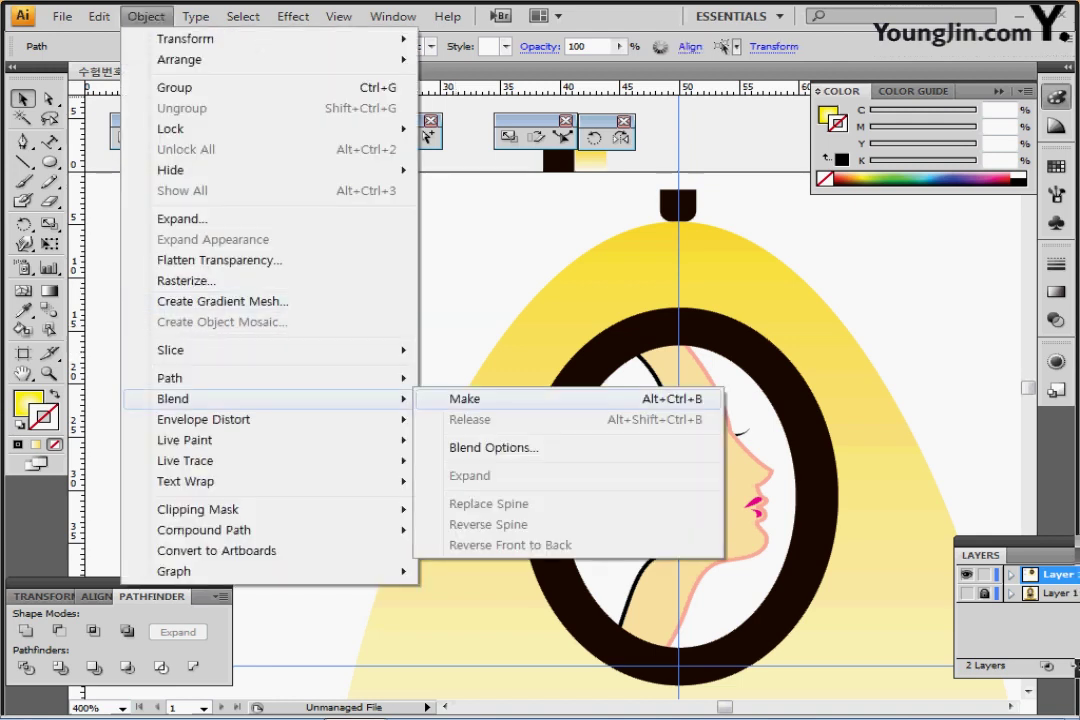
{"action": "left_click", "coordinate": [465, 398]}
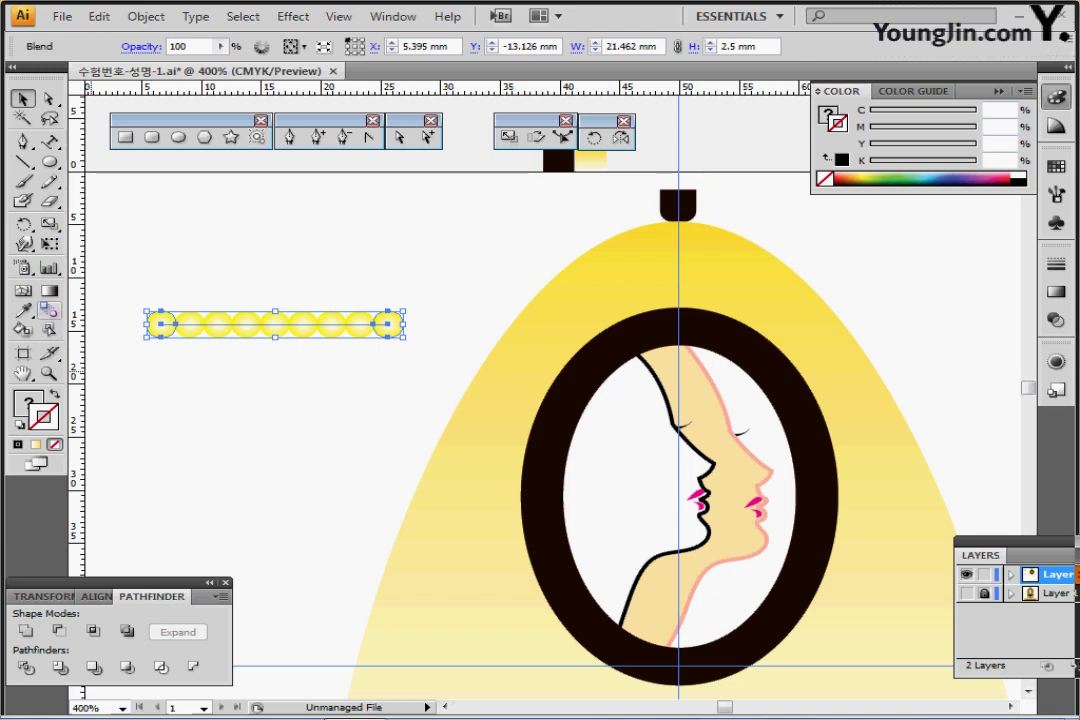
Step: Set the blend's spacing to 12 specified steps with the preview on, then deselect it
{"action": "double_click", "coordinate": [49, 310]}
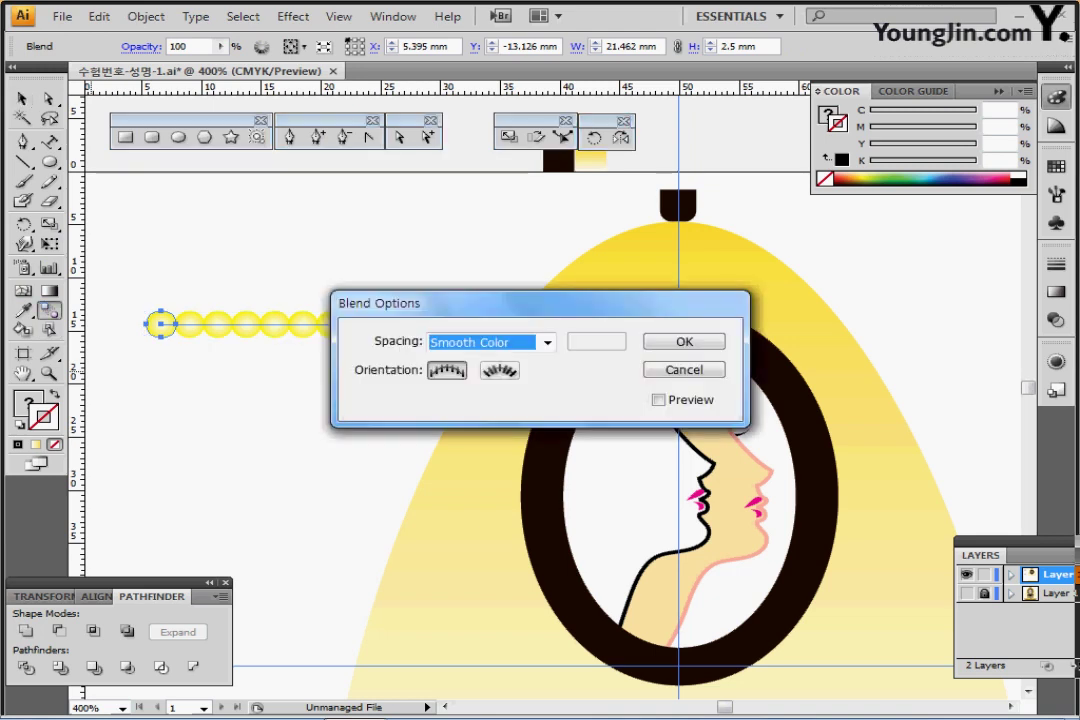
{"action": "left_click_drag", "start_coordinate": [480, 303], "coordinate": [608, 259]}
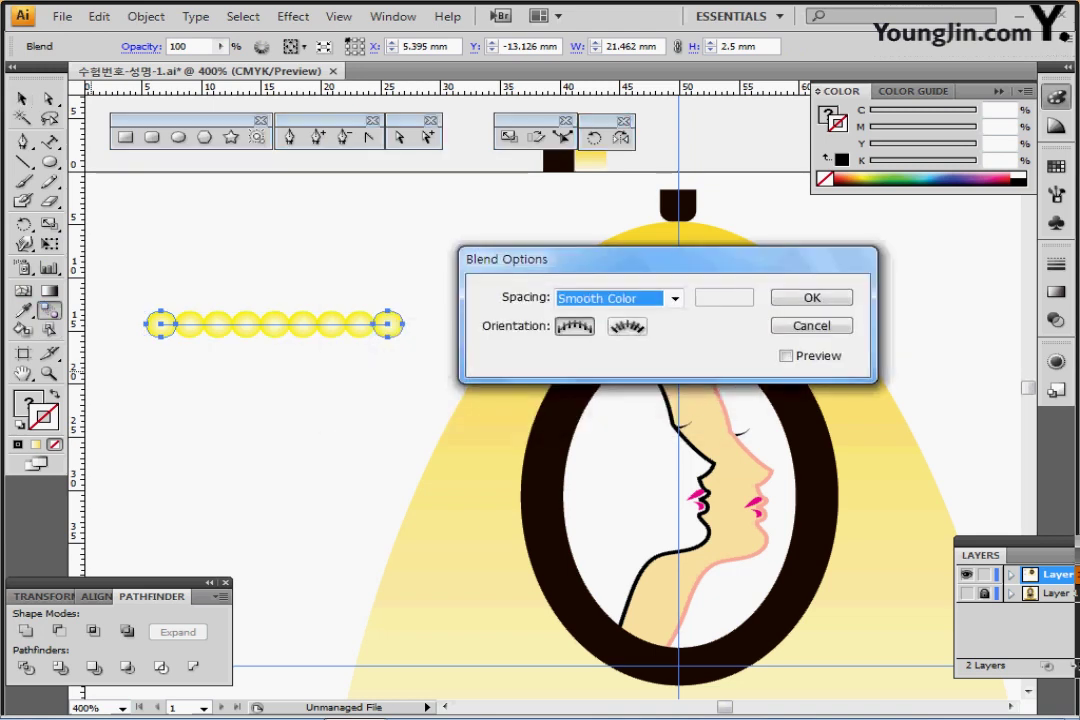
{"action": "left_click", "coordinate": [675, 299]}
{"action": "left_click", "coordinate": [622, 334]}
{"action": "left_click", "coordinate": [786, 356]}
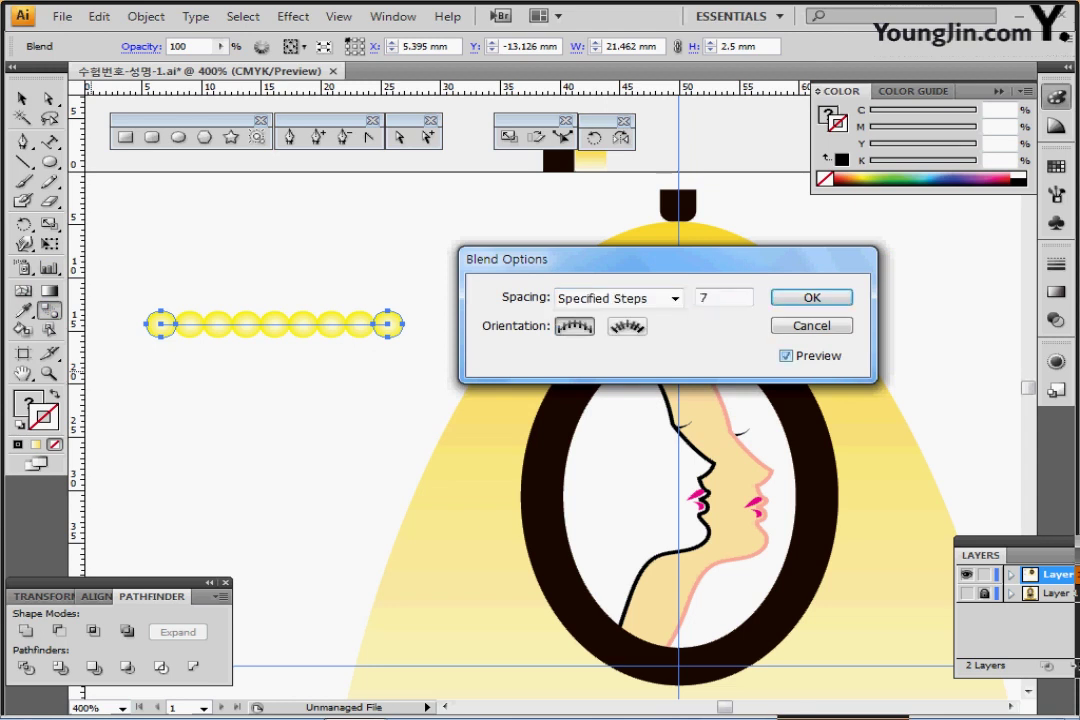
{"action": "double_click", "coordinate": [704, 297]}
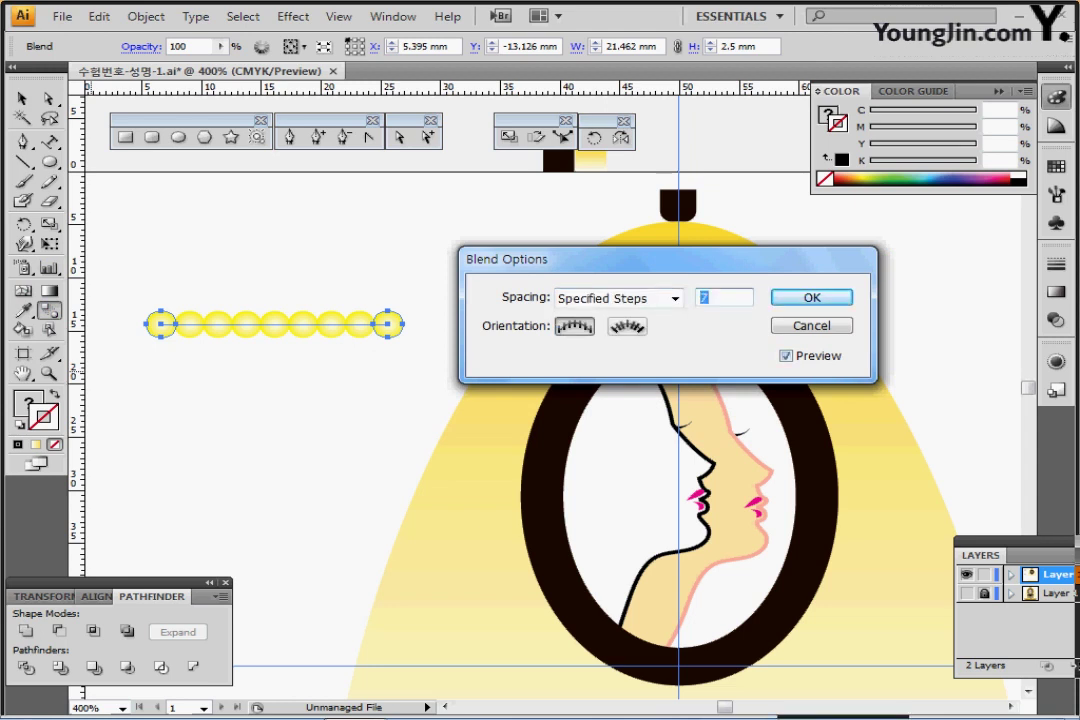
{"action": "type", "text": "12"}
{"action": "key", "text": "Return"}
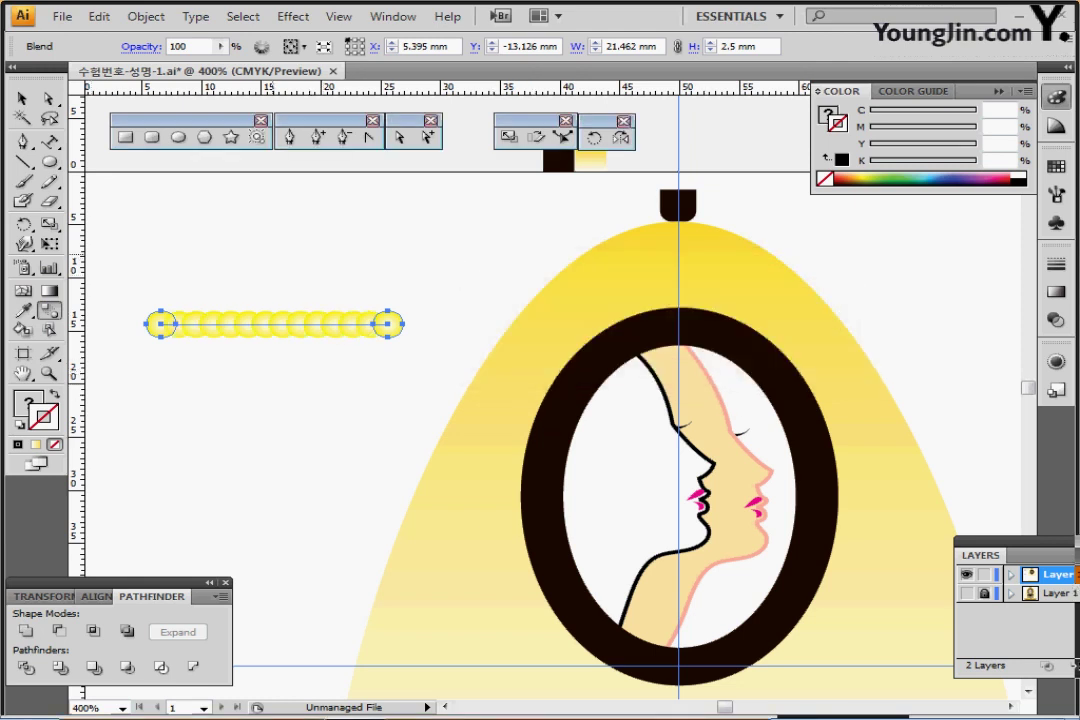
{"action": "left_click", "coordinate": [365, 393], "text": "ctrl"}
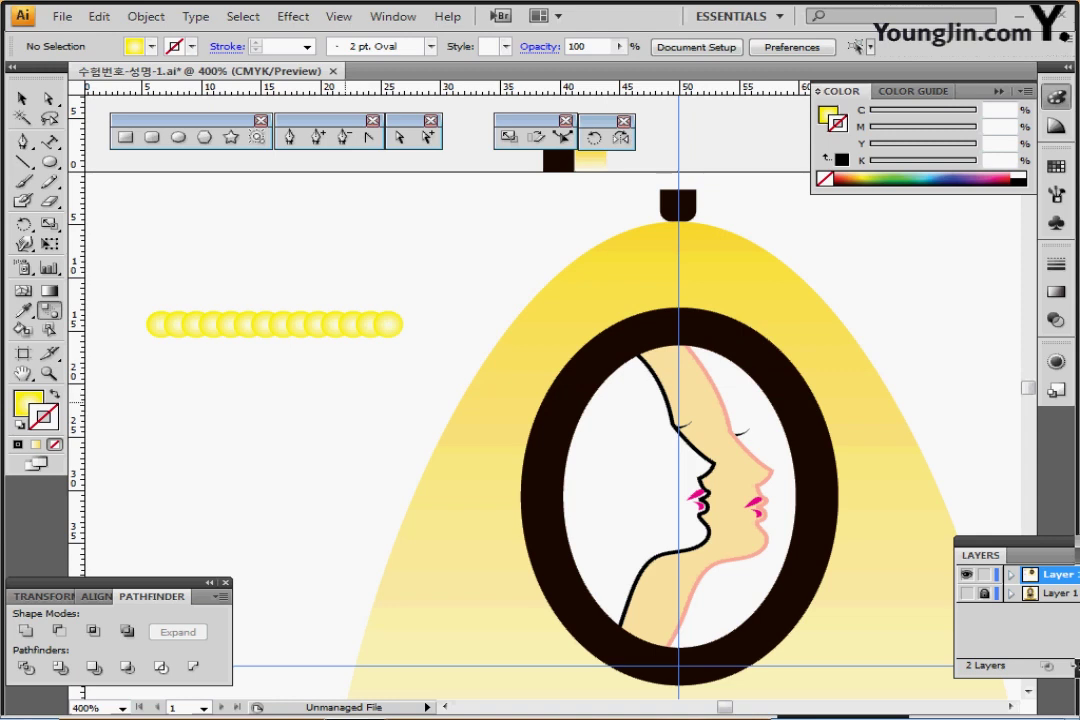
Step: Move the blended row of circles about 7 mm upward and deselect it
{"action": "left_click_drag", "start_coordinate": [353, 399], "coordinate": [340, 361]}
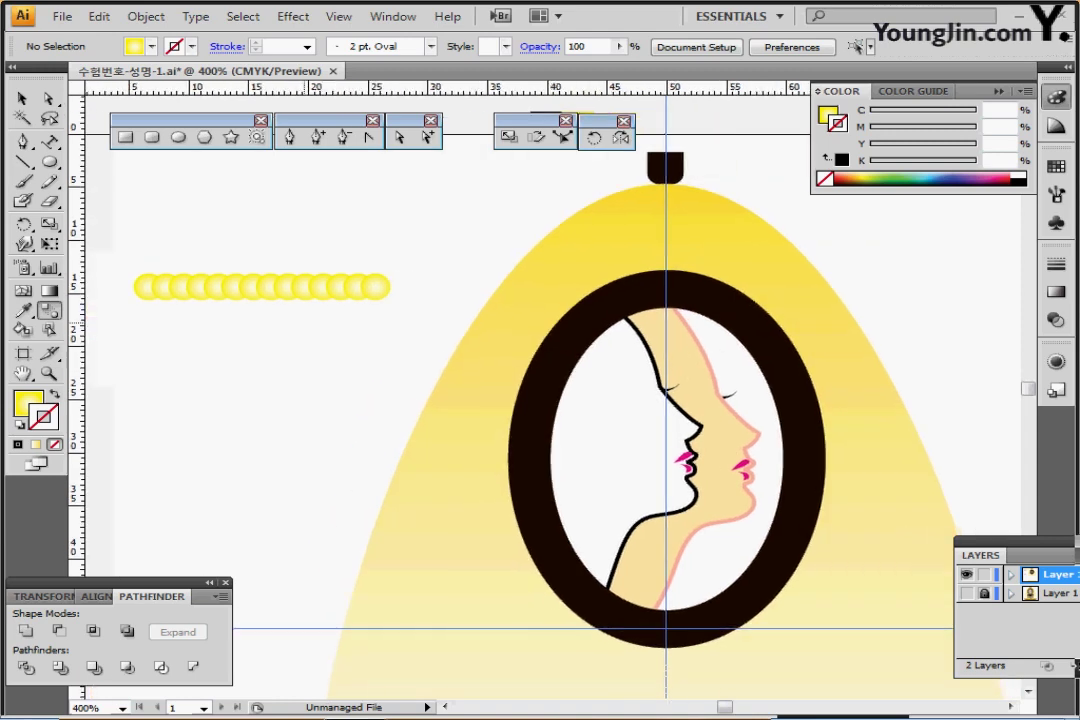
{"action": "left_click_drag", "start_coordinate": [250, 288], "coordinate": [250, 208]}
{"action": "left_click", "coordinate": [294, 265], "text": "ctrl"}
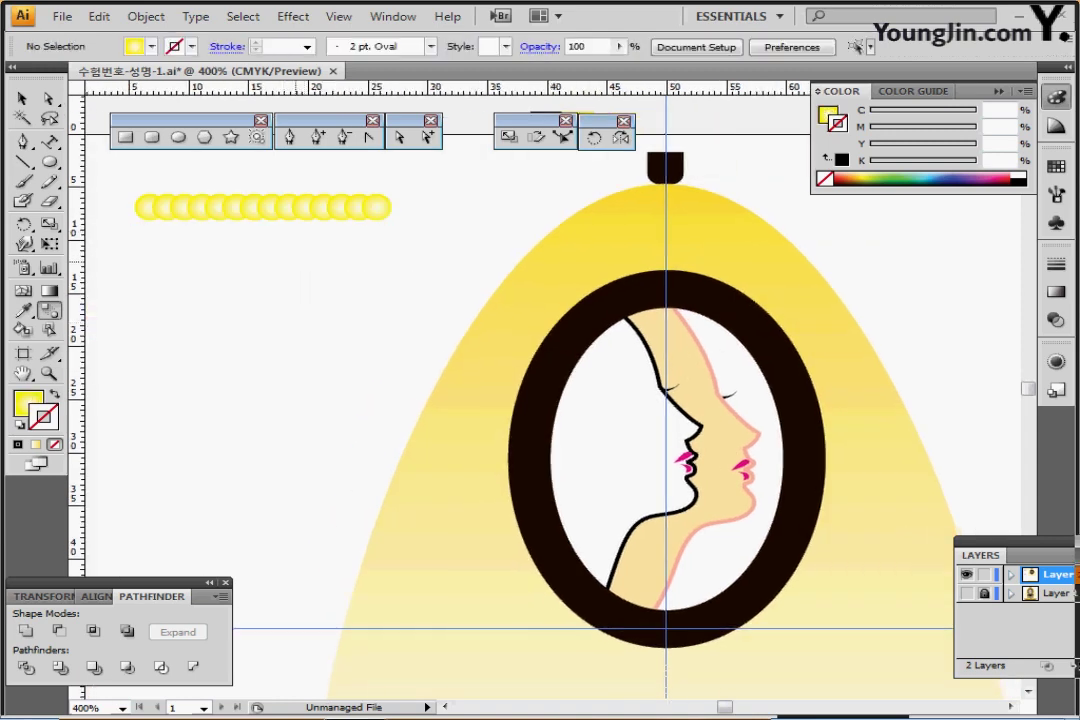
Step: Draw an ellipse 23 mm wide and 32 mm high in the blank area below the row of circles
{"action": "left_click", "coordinate": [50, 162]}
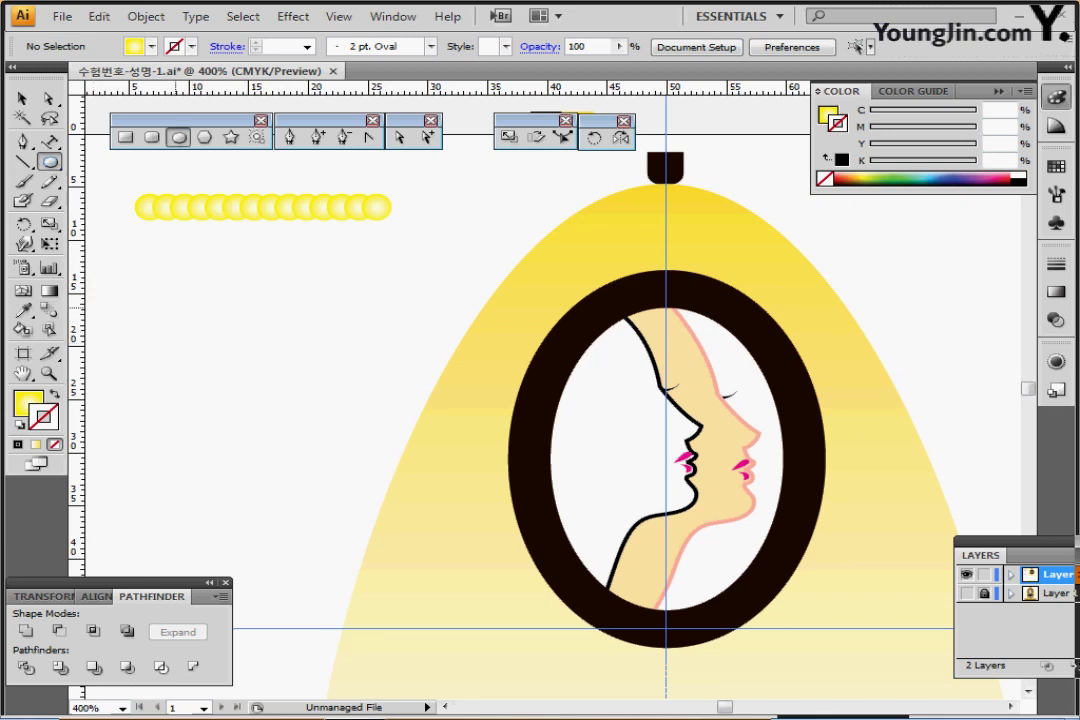
{"action": "left_click", "coordinate": [176, 305]}
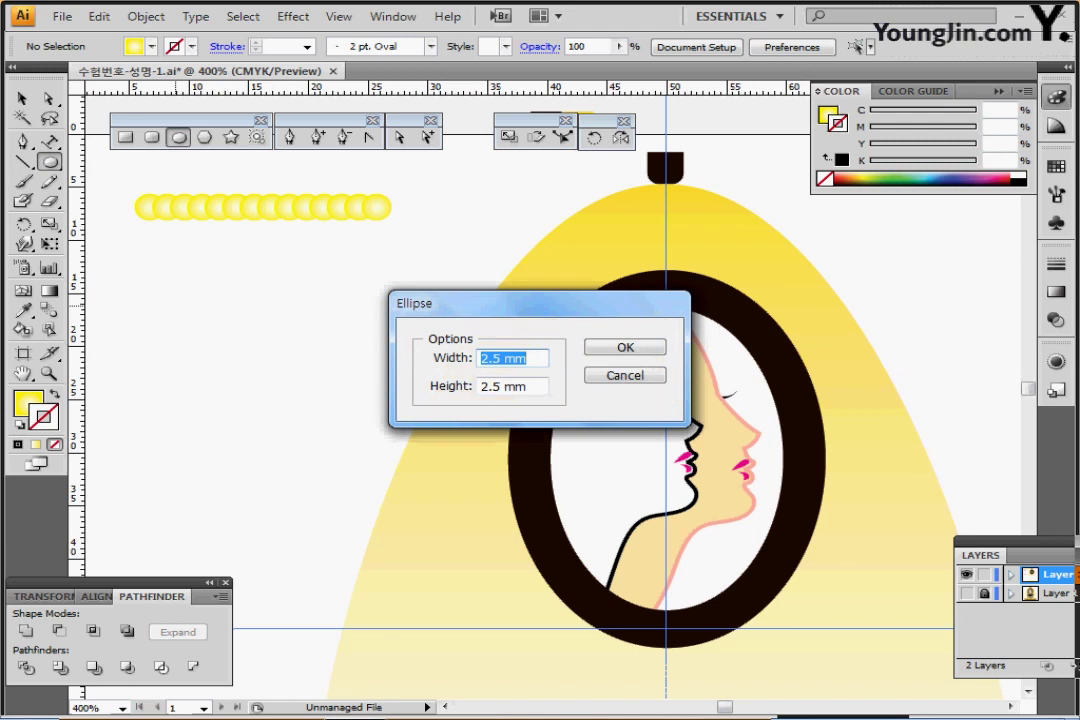
{"action": "type", "text": "23"}
{"action": "key", "text": "Tab"}
{"action": "type", "text": "32"}
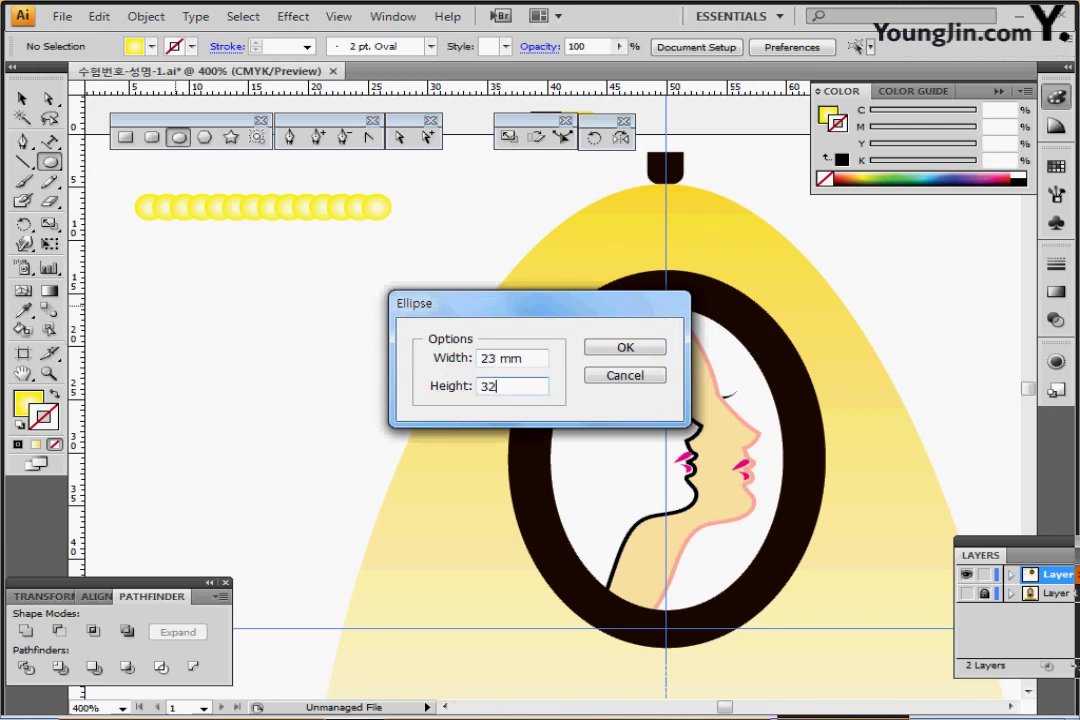
{"action": "key", "text": "Return"}
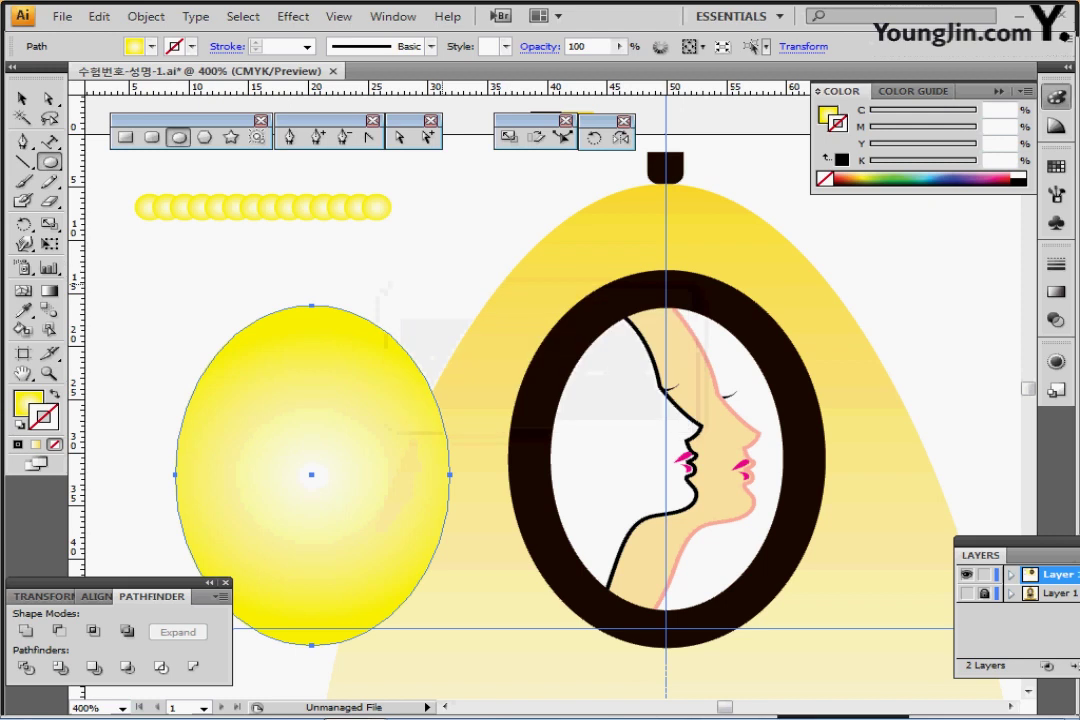
Step: Move the ellipse directly under the row of circles and give it the default white fill and black 1 pt stroke
{"action": "left_click_drag", "start_coordinate": [294, 455], "coordinate": [252, 405]}
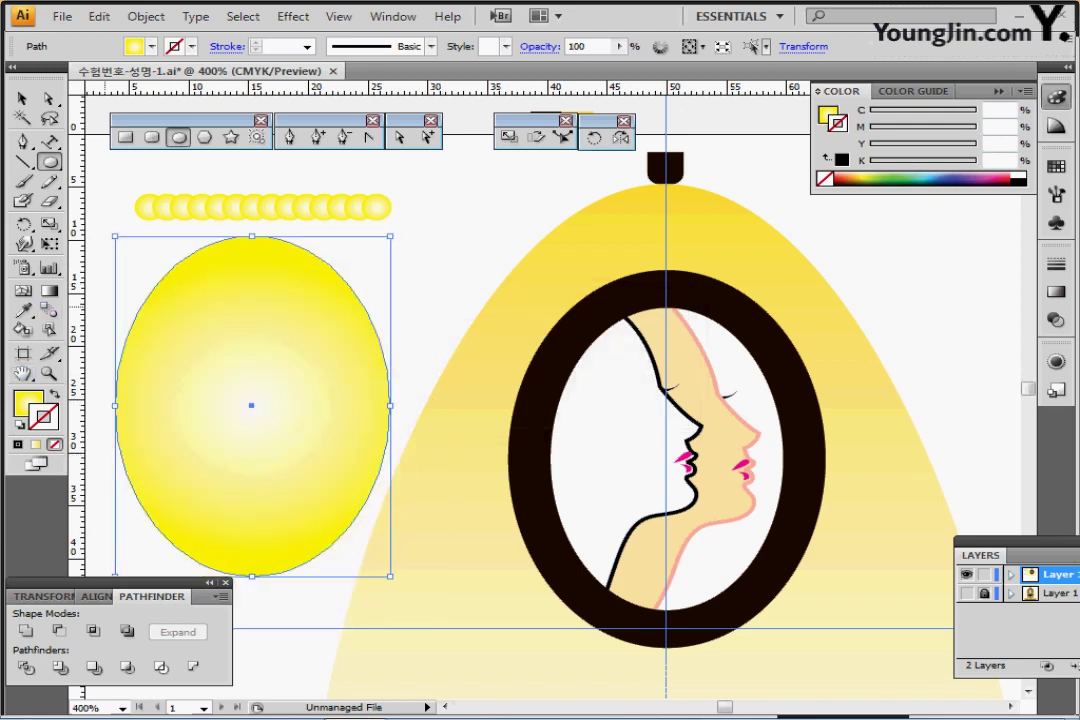
{"action": "key", "text": "d"}
{"action": "key", "text": "ctrl+shift+b"}
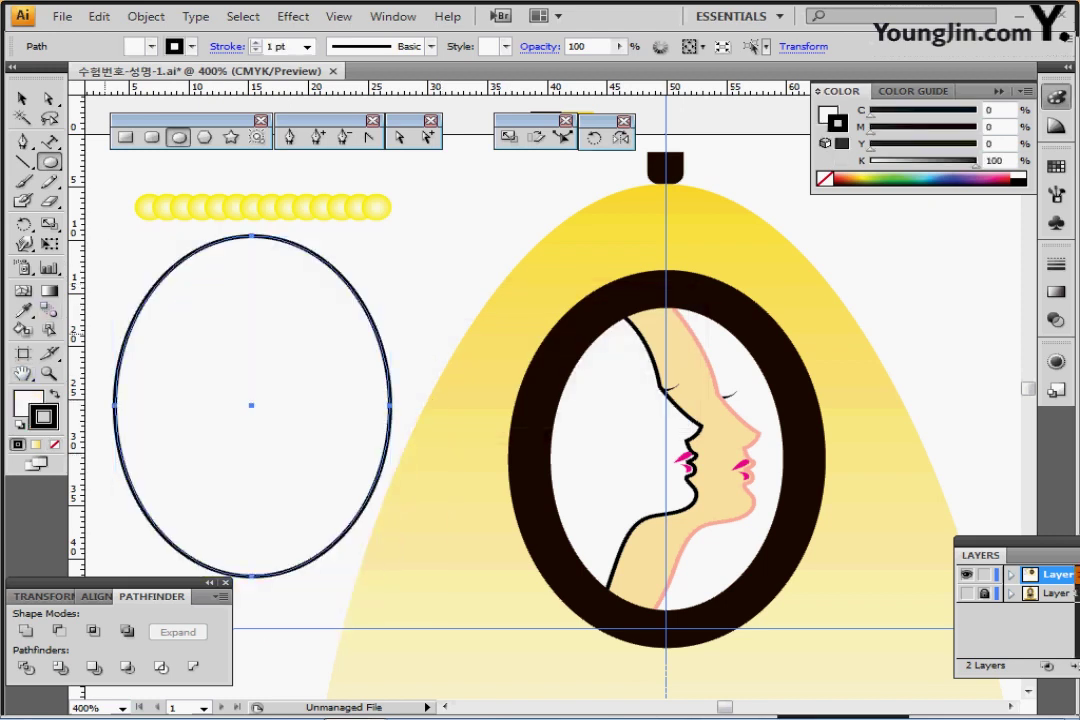
Step: Select the blended row together with the ellipse and replace the blend's spine with the ellipse
{"action": "key", "text": "ctrl+shift+b"}
{"action": "left_click_drag", "start_coordinate": [140, 172], "coordinate": [185, 245]}
{"action": "key", "text": "ctrl+shift+b"}
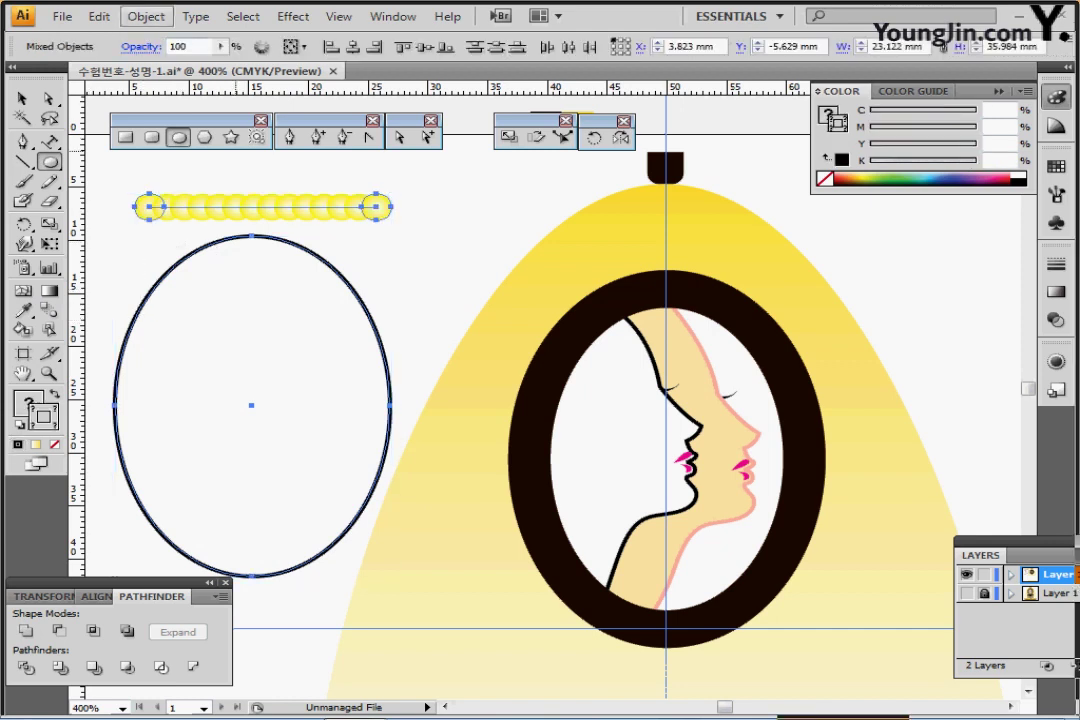
{"action": "left_click", "coordinate": [146, 16]}
{"action": "mouse_move", "coordinate": [250, 398]}
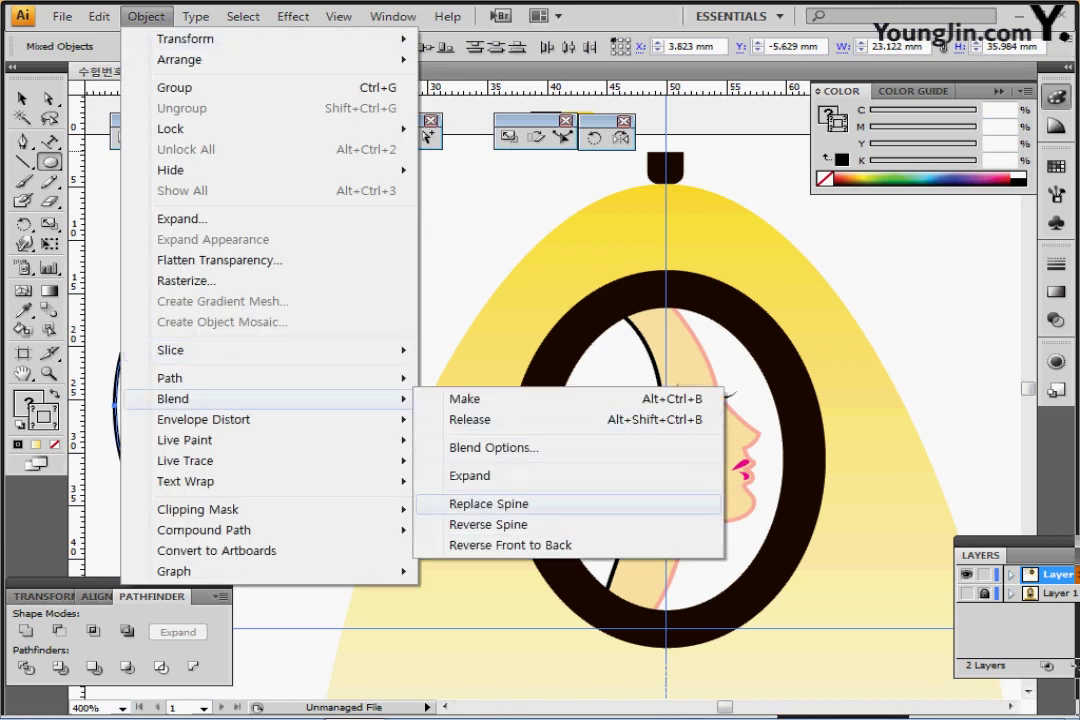
{"action": "left_click", "coordinate": [488, 503]}
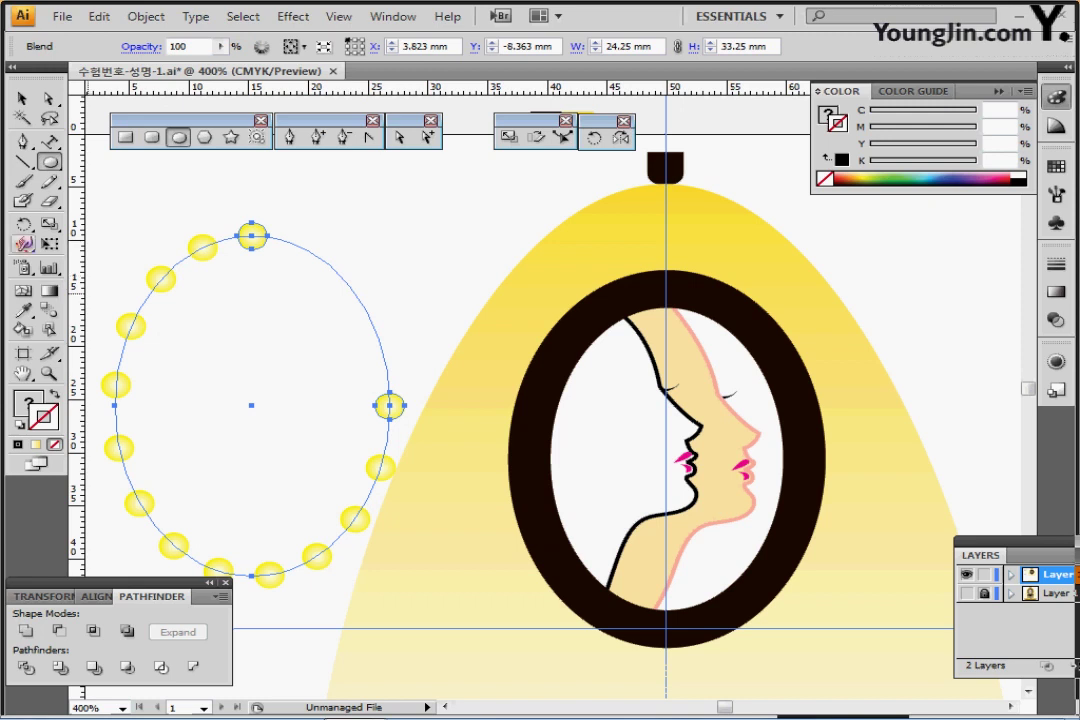
Step: Cut the oval spine with the Scissors tool just right of its top point, spreading the circles around the whole oval
{"action": "left_click", "coordinate": [48, 201]}
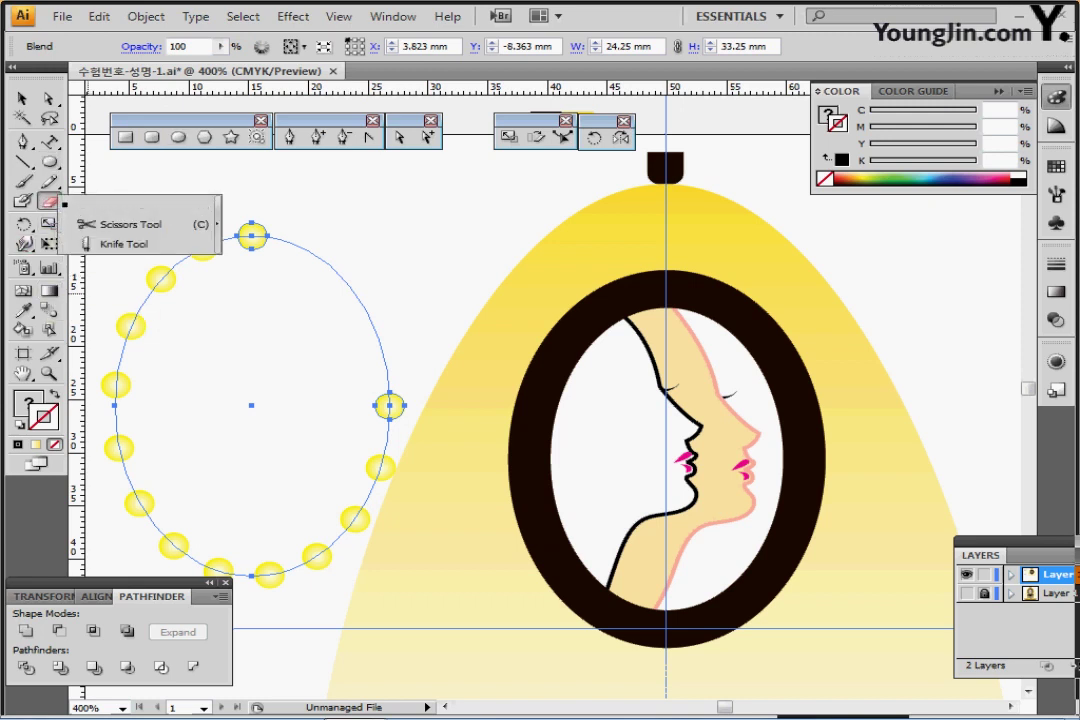
{"action": "left_click", "coordinate": [130, 224]}
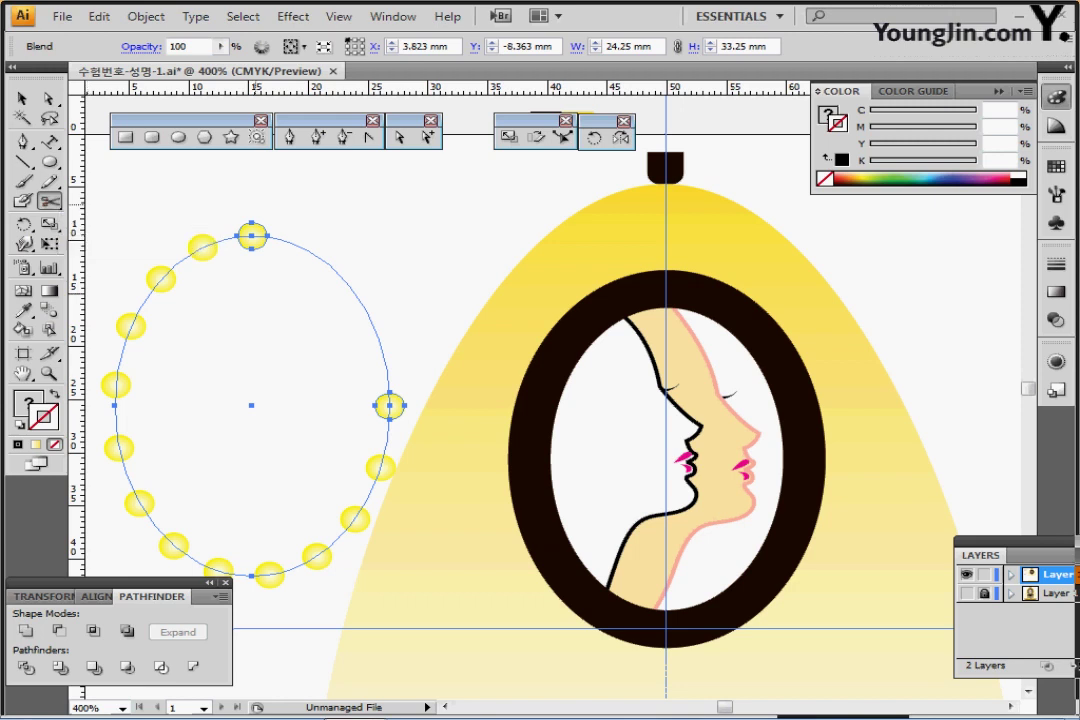
{"action": "left_click", "coordinate": [295, 244]}
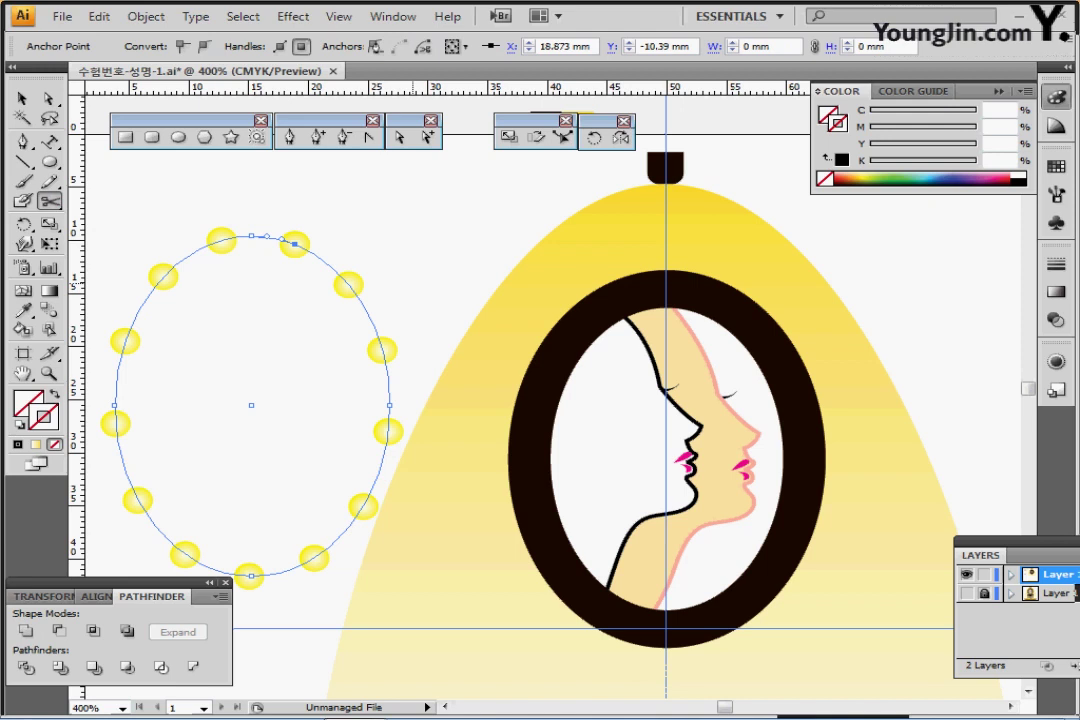
Step: Expand the oval blend into separate circles and move the ring of bulbs onto the dark mirror frame, nudging it slightly right
{"action": "key", "text": "v"}
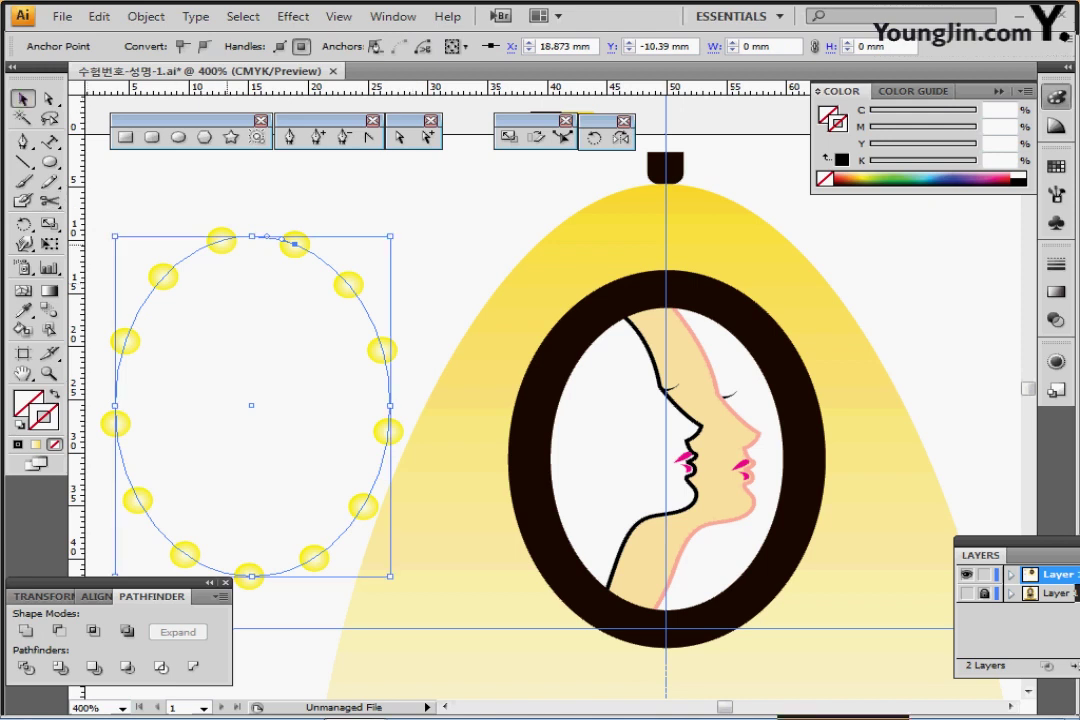
{"action": "left_click", "coordinate": [146, 17]}
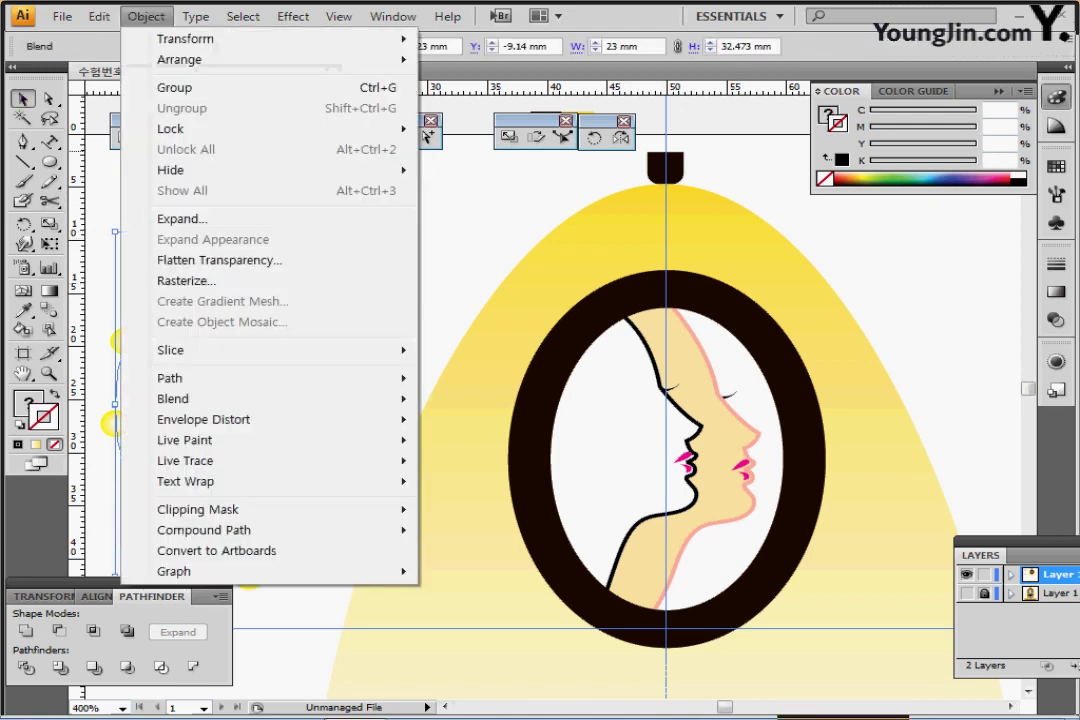
{"action": "mouse_move", "coordinate": [200, 398]}
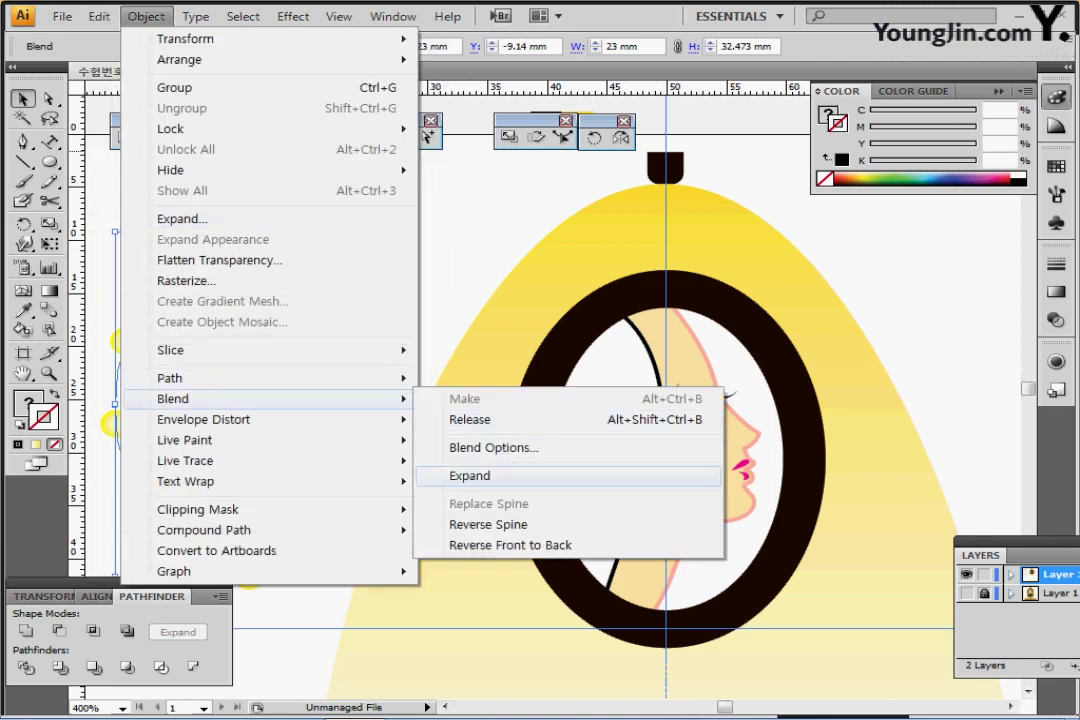
{"action": "left_click", "coordinate": [470, 476]}
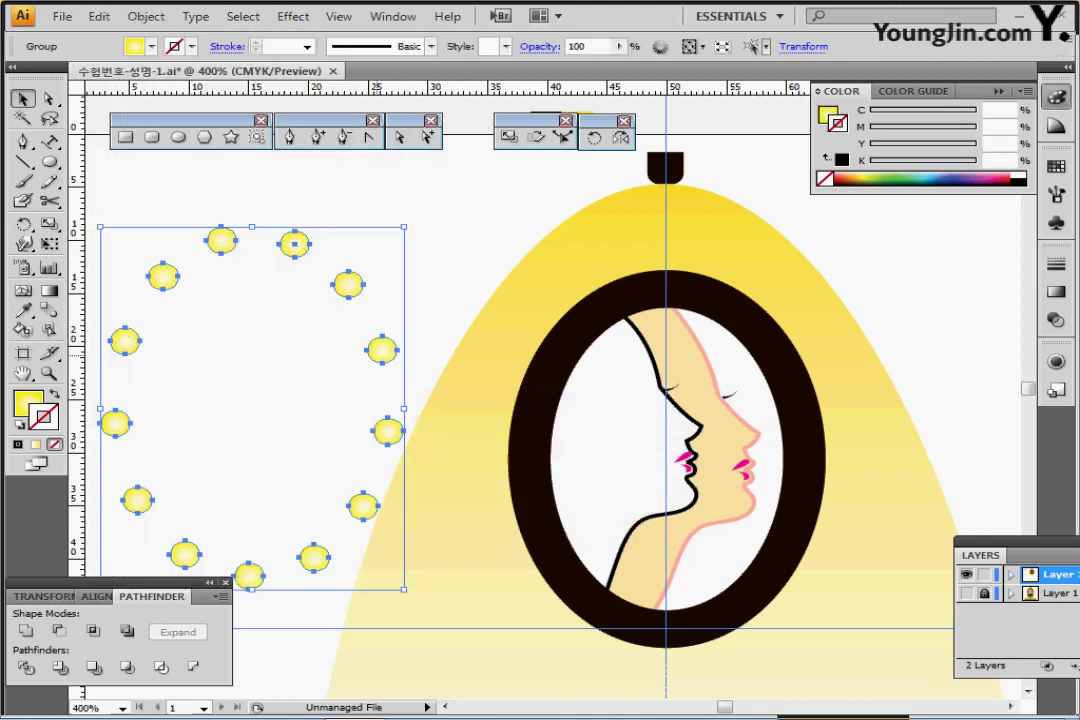
{"action": "left_click_drag", "start_coordinate": [765, 406], "coordinate": [794, 407]}
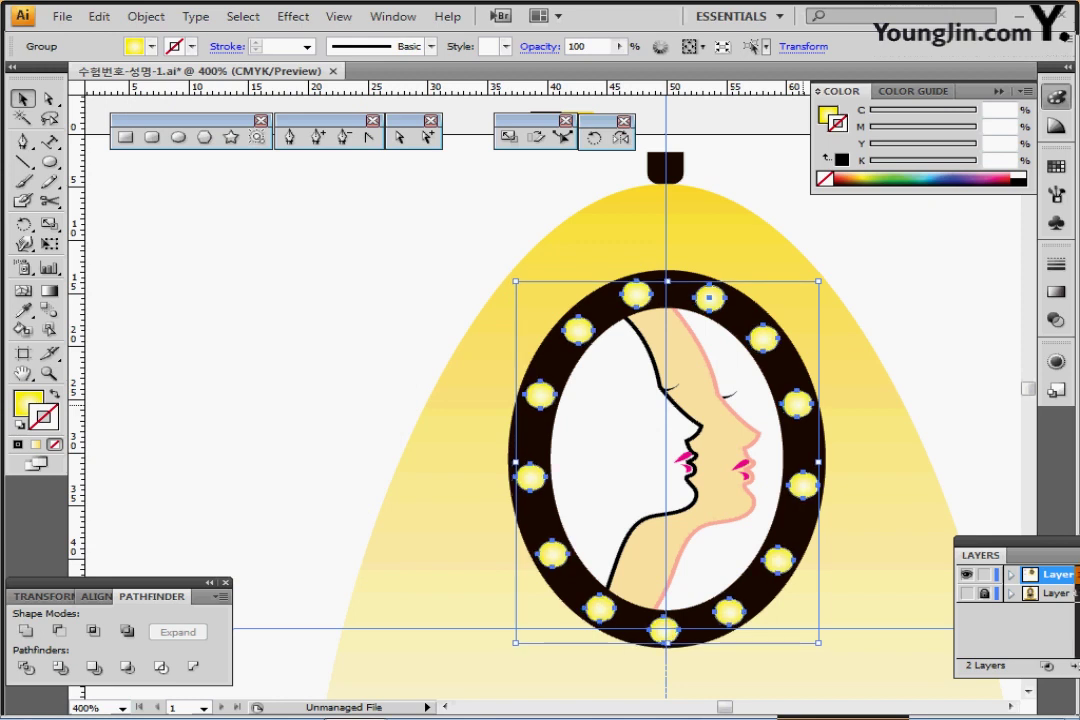
{"action": "key", "text": "Right"}
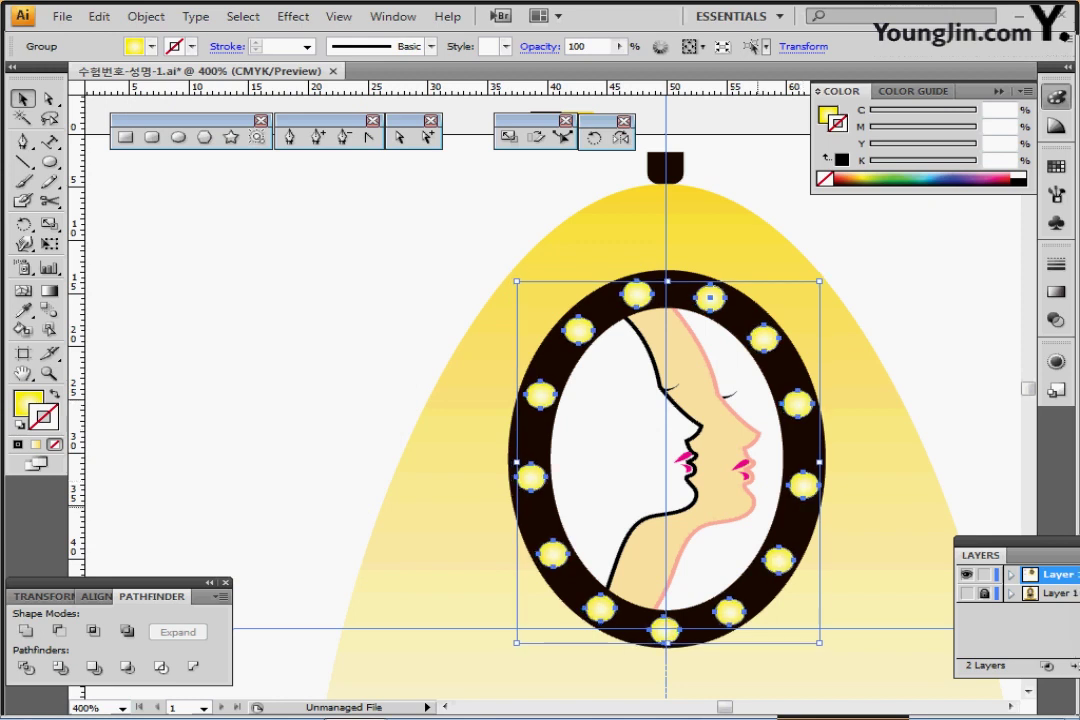
Step: Show the artwork as outlines over the reference image, select the mirror, profiles, bulbs and light beam, and move them about 0.6 mm up
{"action": "key", "text": "ctrl+minus"}
{"action": "left_click_drag", "start_coordinate": [411, 438], "coordinate": [493, 421]}
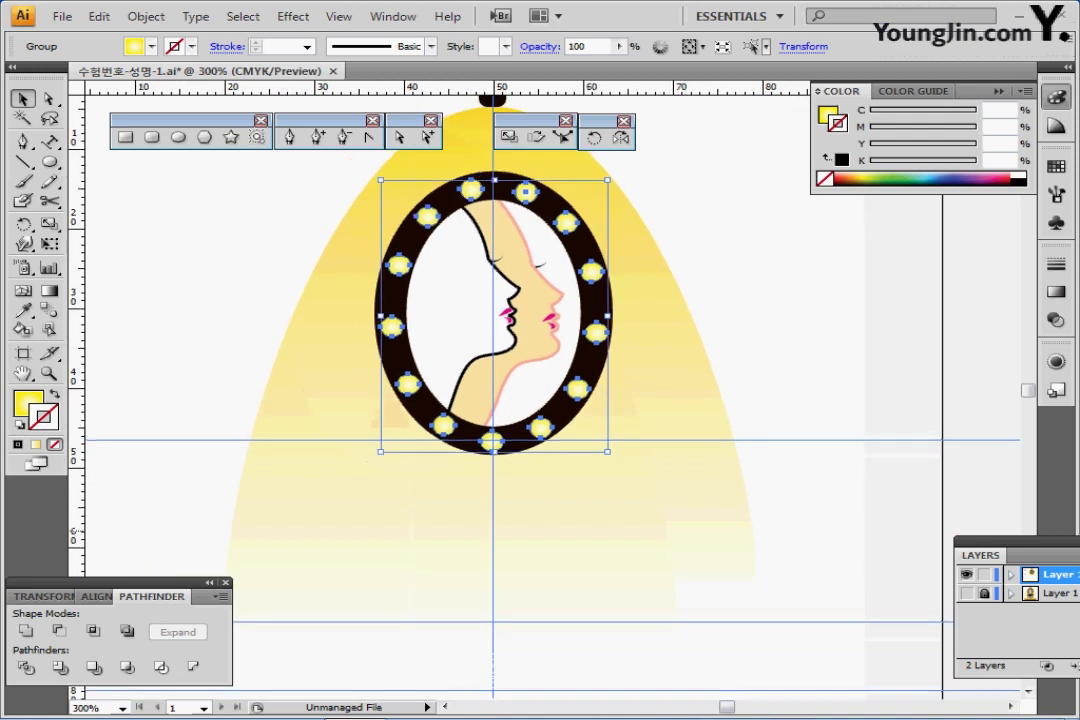
{"action": "key", "text": "ctrl+y"}
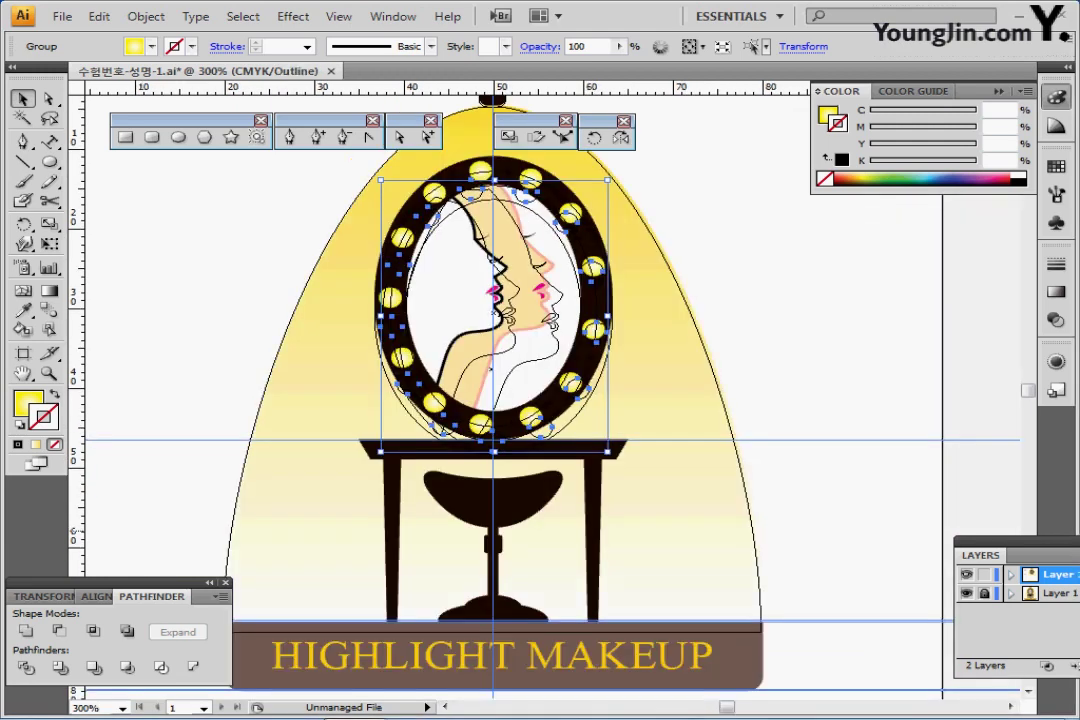
{"action": "left_click_drag", "start_coordinate": [299, 183], "coordinate": [659, 368]}
{"action": "left_click_drag", "start_coordinate": [571, 381], "coordinate": [570, 375]}
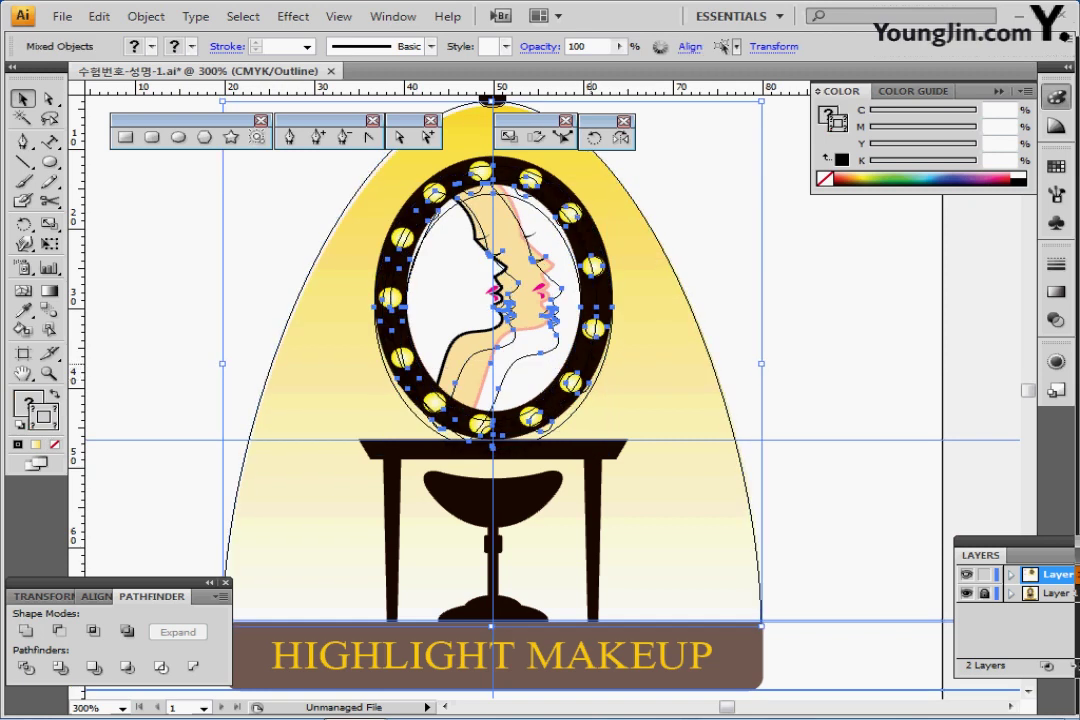
Step: Nudge only the light beam slightly down to match the reference image, leaving nothing selected
{"action": "left_click", "coordinate": [775, 280]}
{"action": "left_click", "coordinate": [710, 333]}
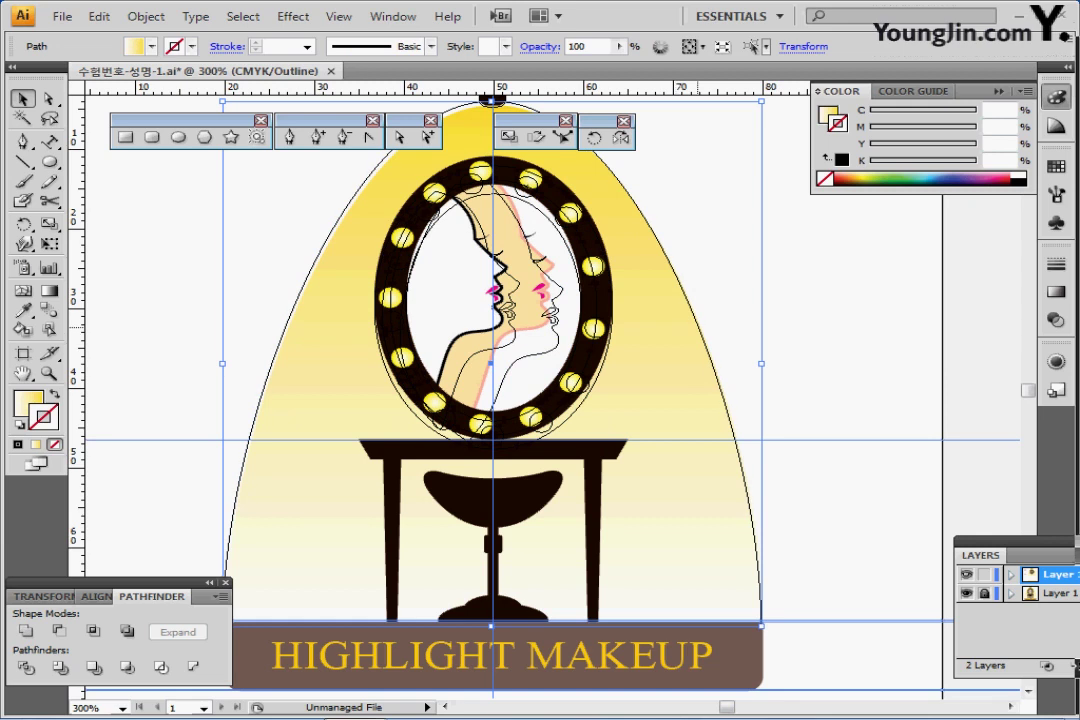
{"action": "key", "text": "Down"}
{"action": "key", "text": "ctrl+shift+a"}
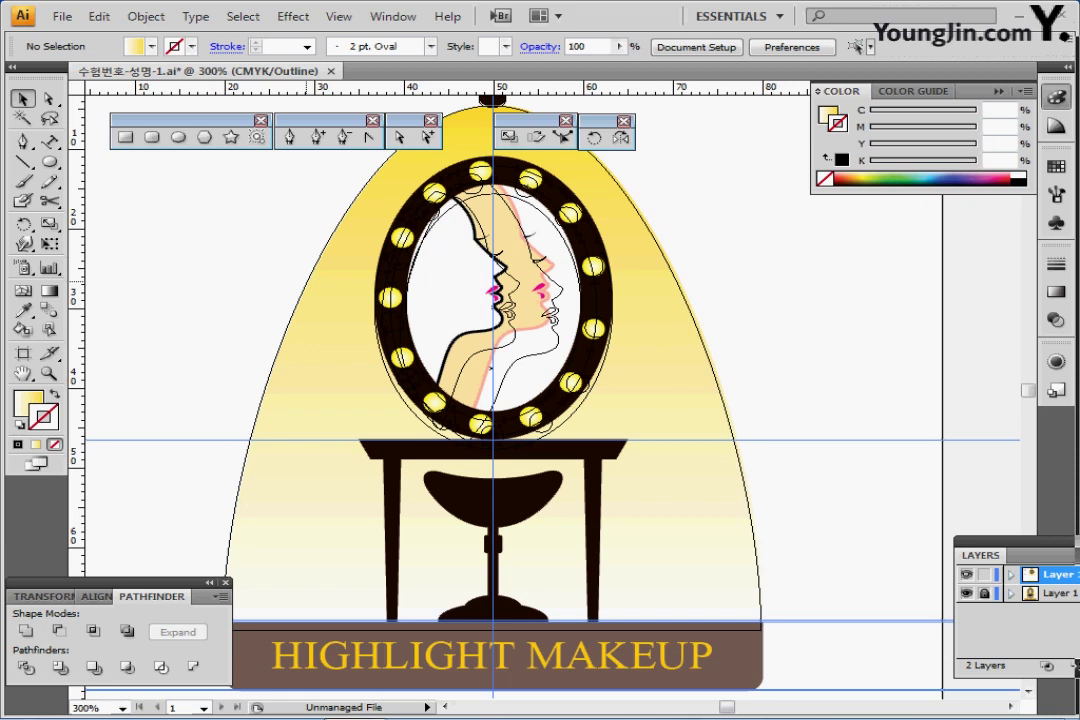
Step: Select the mirror, profiles and bulbs without the light beam and move them about 1 mm up until the frame rests on the horizontal guide
{"action": "left_click_drag", "start_coordinate": [289, 174], "coordinate": [617, 404]}
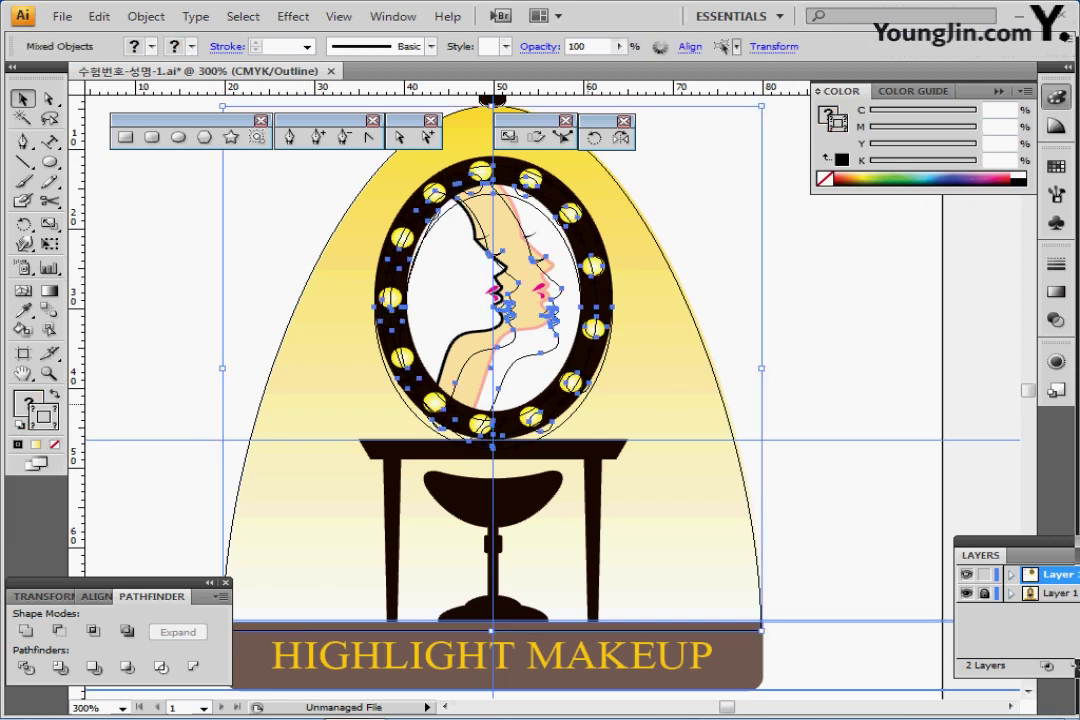
{"action": "key", "text": "Up"}
{"action": "key", "text": "Up"}
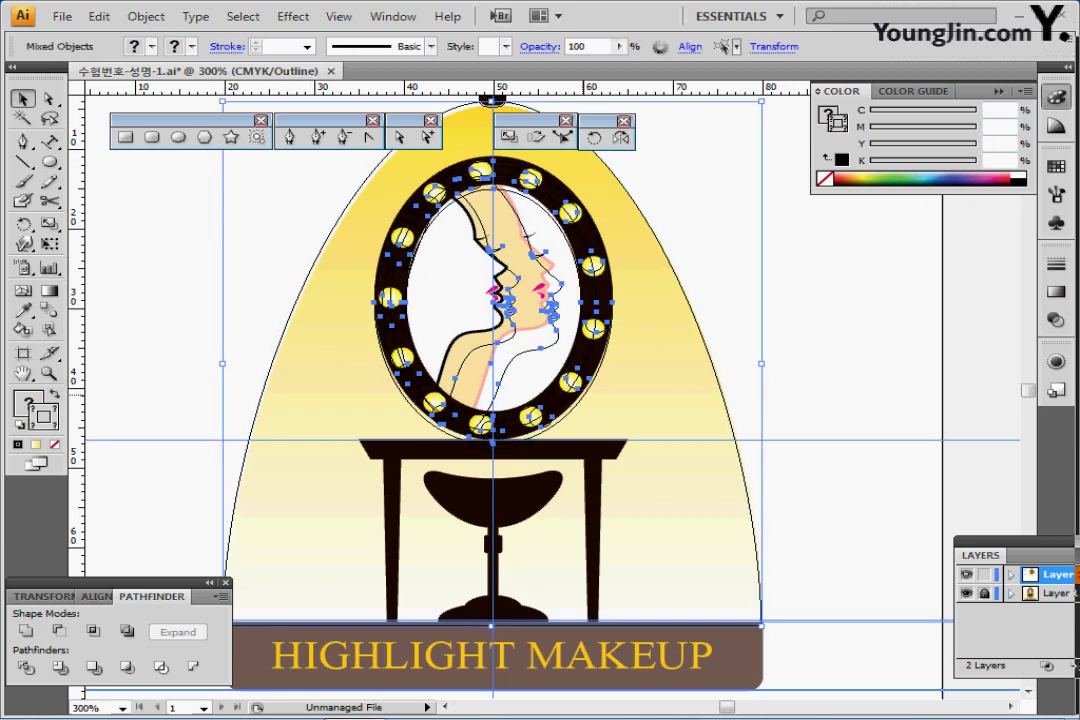
{"action": "key", "text": "ctrl+z"}
{"action": "key", "text": "ctrl+z"}
{"action": "left_click_drag", "start_coordinate": [737, 412], "coordinate": [684, 341]}
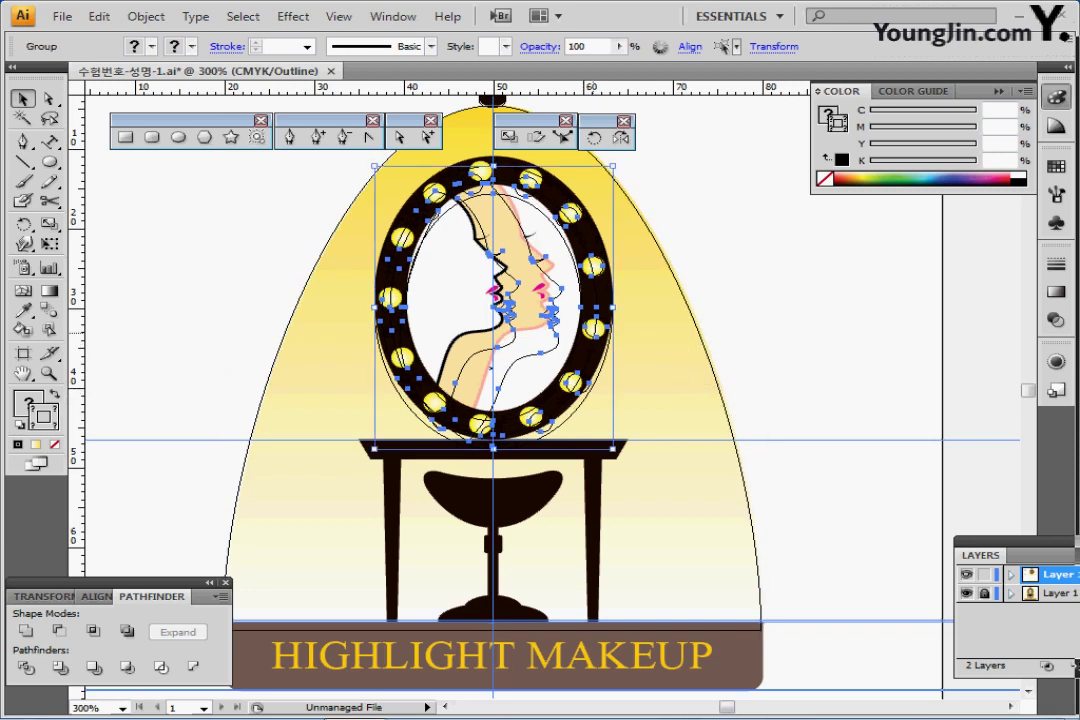
{"action": "left_click_drag", "start_coordinate": [610, 340], "coordinate": [609, 331]}
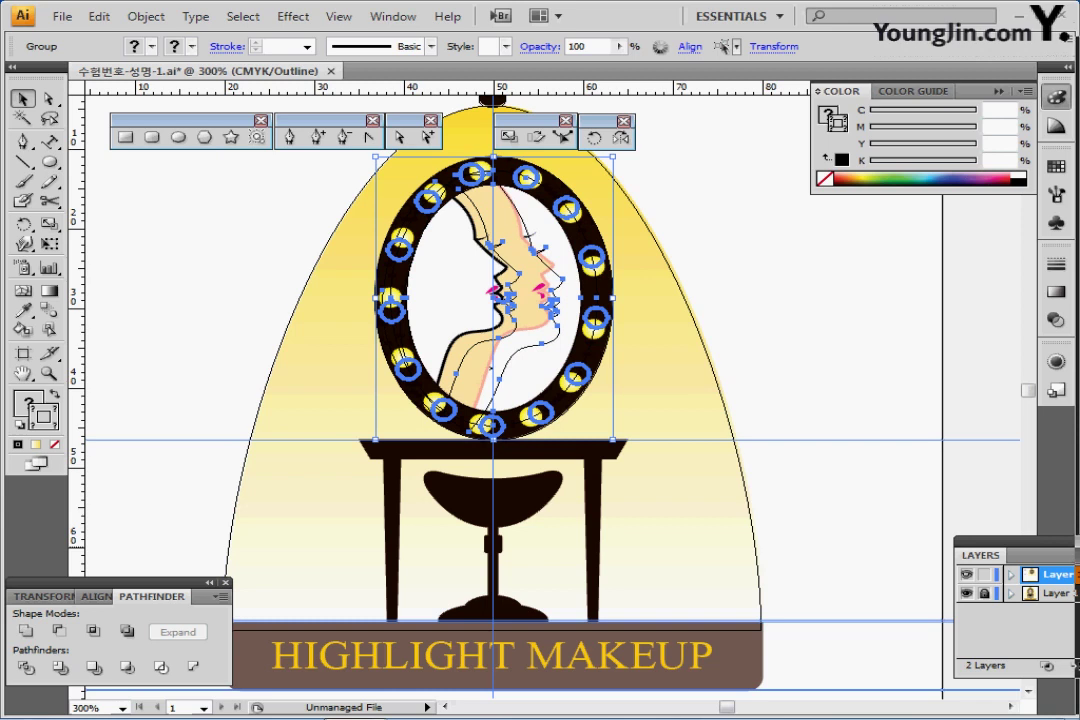
Step: Show the artwork in full preview, hide the reference layer and clear the selection
{"action": "key", "text": "ctrl+y"}
{"action": "left_click", "coordinate": [966, 593]}
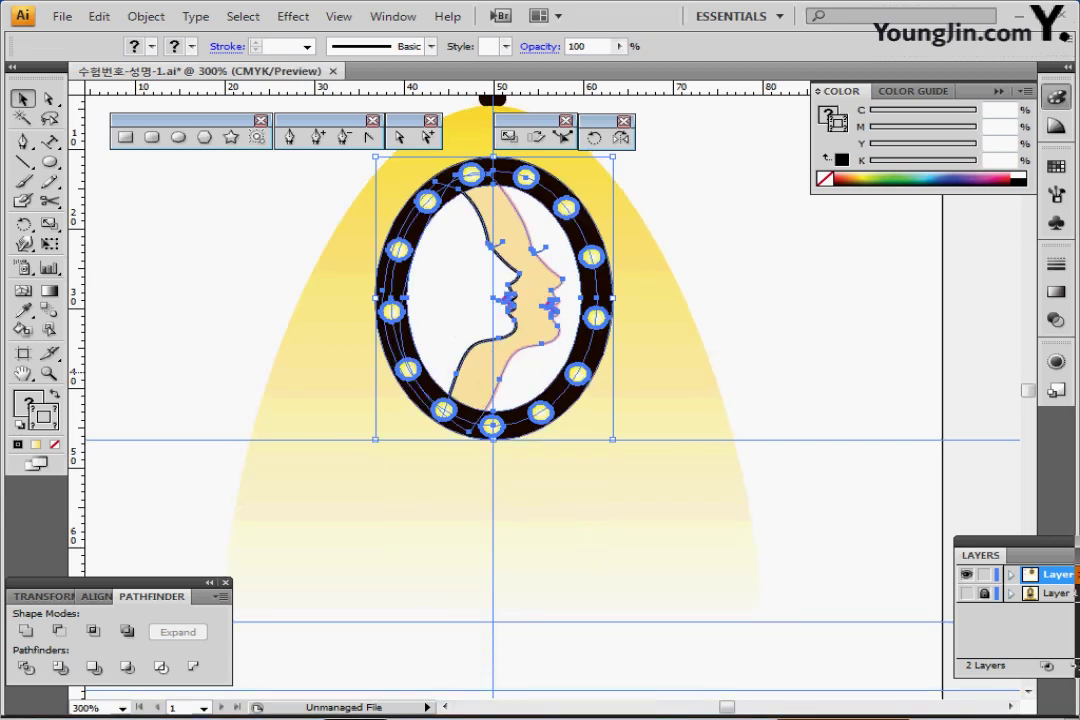
{"action": "left_click", "coordinate": [864, 328]}
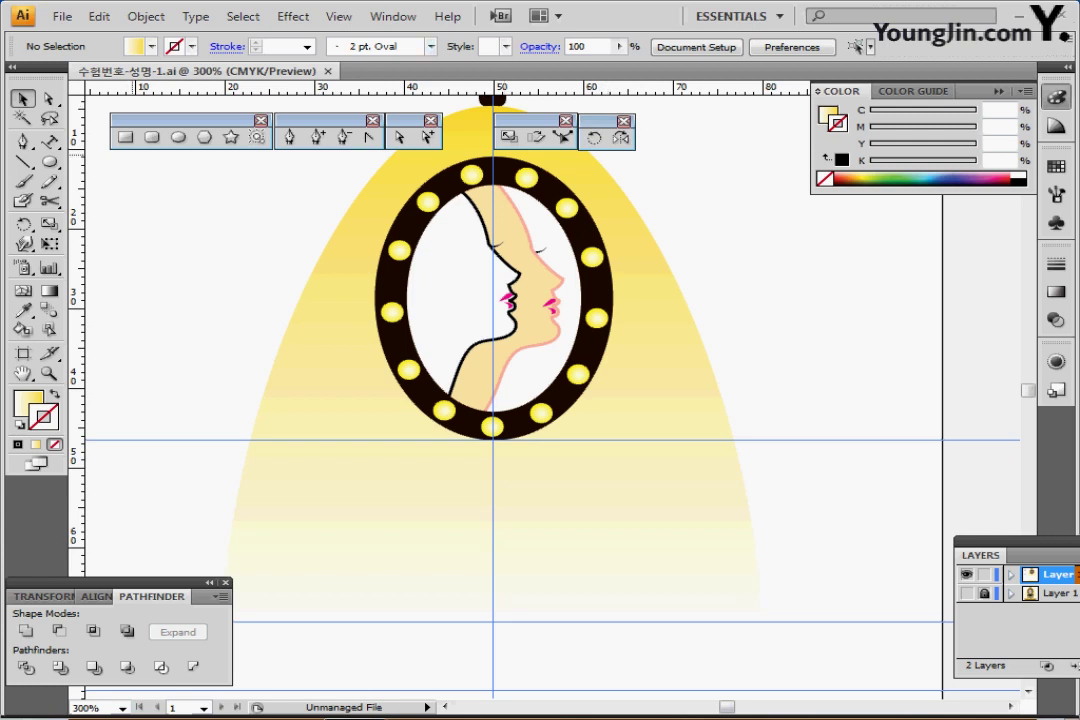
Step: Create a 30 × 2.5 mm rectangle in the dark brown swatch colour, centred on the vertical guide directly beneath the mirror
{"action": "key", "text": "m"}
{"action": "left_click_drag", "start_coordinate": [300, 387], "coordinate": [412, 362]}
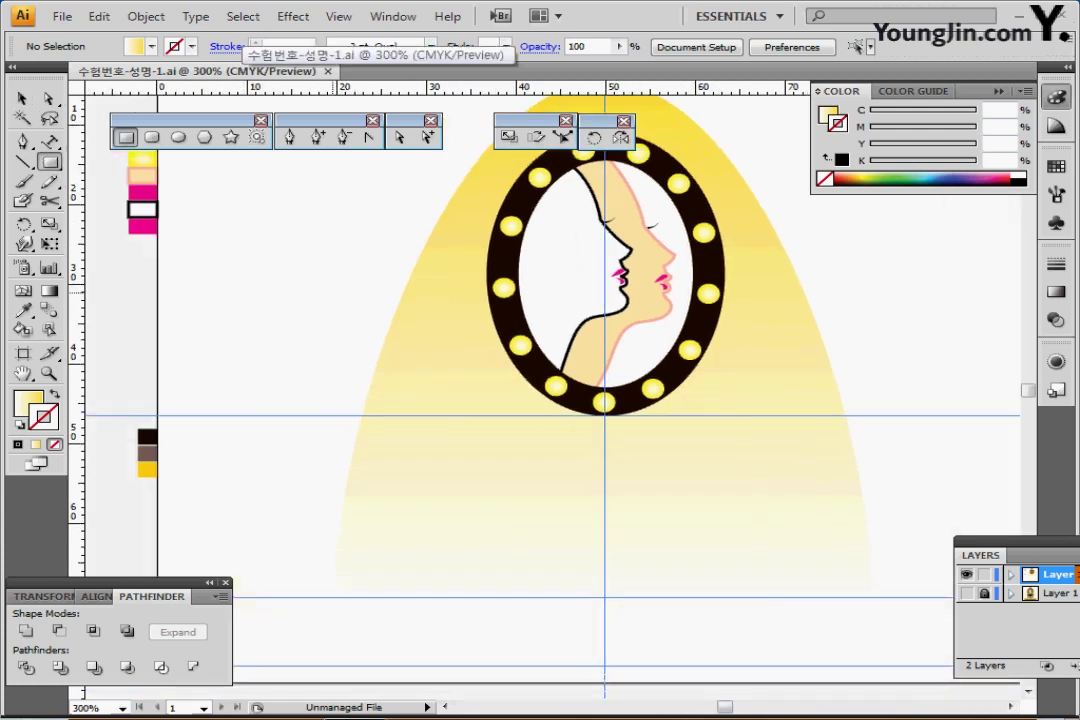
{"action": "left_click", "coordinate": [147, 437], "text": "ctrl"}
{"action": "left_click_drag", "start_coordinate": [354, 441], "coordinate": [230, 379]}
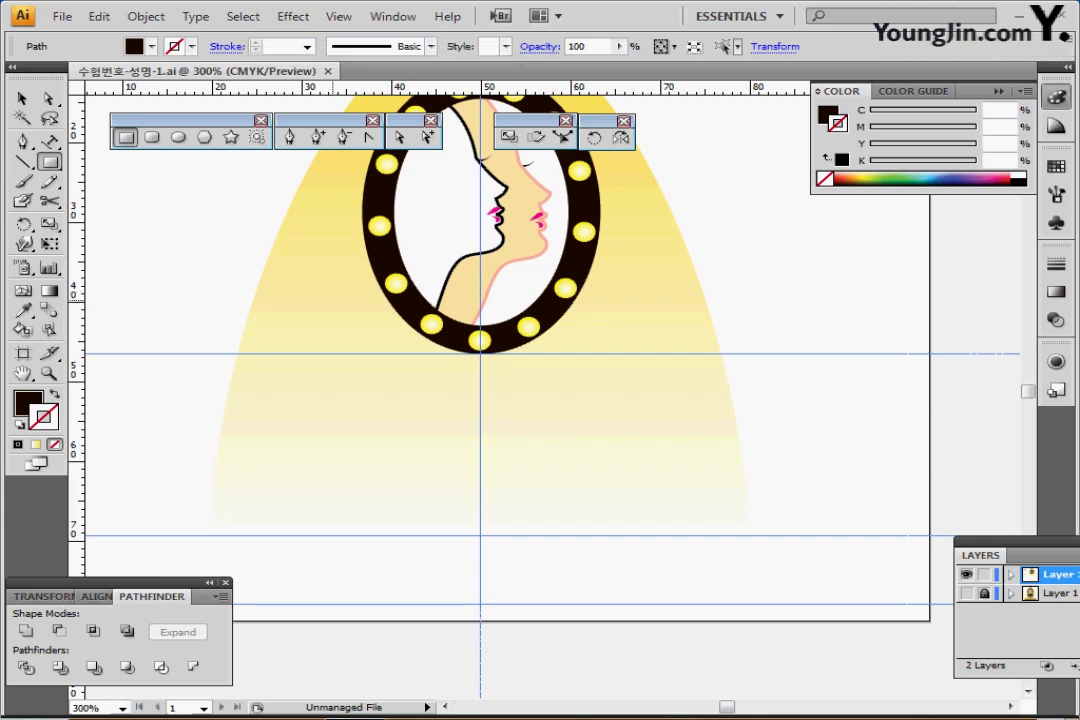
{"action": "left_click_drag", "start_coordinate": [332, 342], "coordinate": [342, 361]}
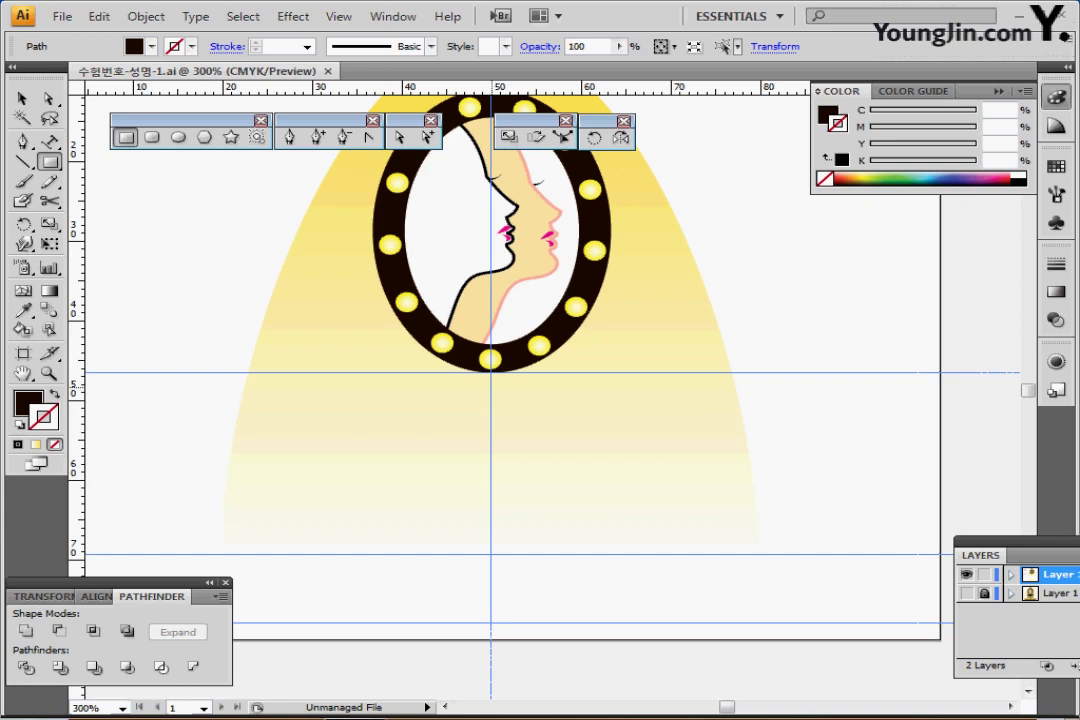
{"action": "left_click", "coordinate": [490, 386]}
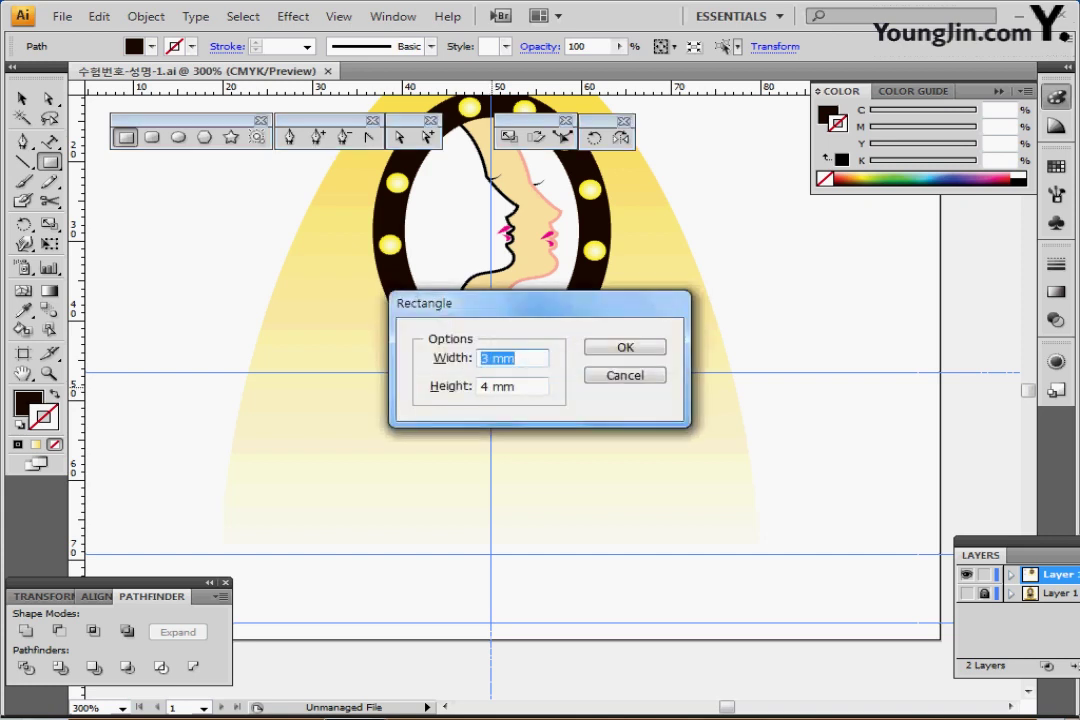
{"action": "type", "text": "30"}
{"action": "key", "text": "Tab"}
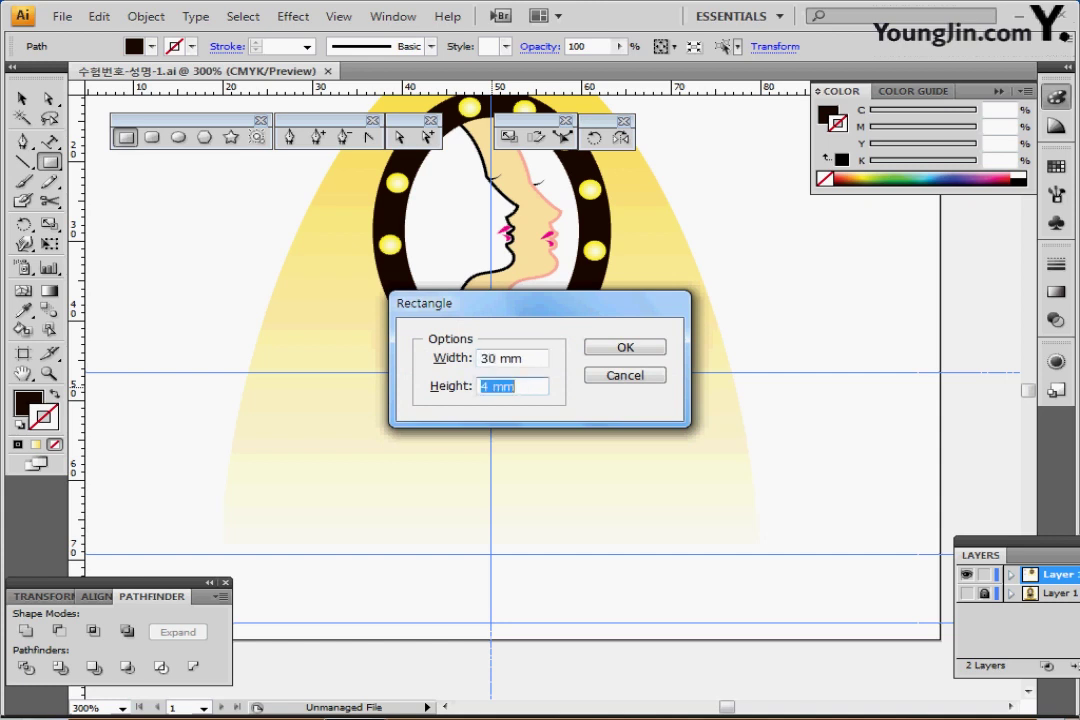
{"action": "type", "text": "2.5"}
{"action": "key", "text": "Return"}
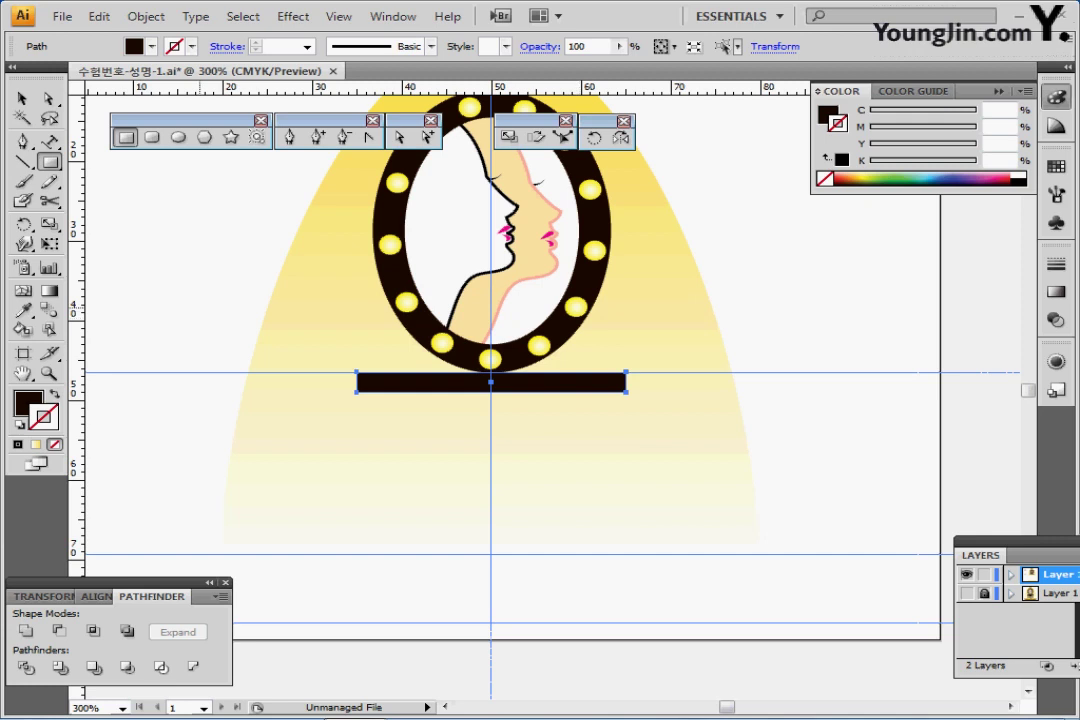
Step: Select the rectangle's two bottom corner points and scale them inward to taper the tabletop, leaving the lower edge about 27 mm wide
{"action": "left_click", "coordinate": [49, 99]}
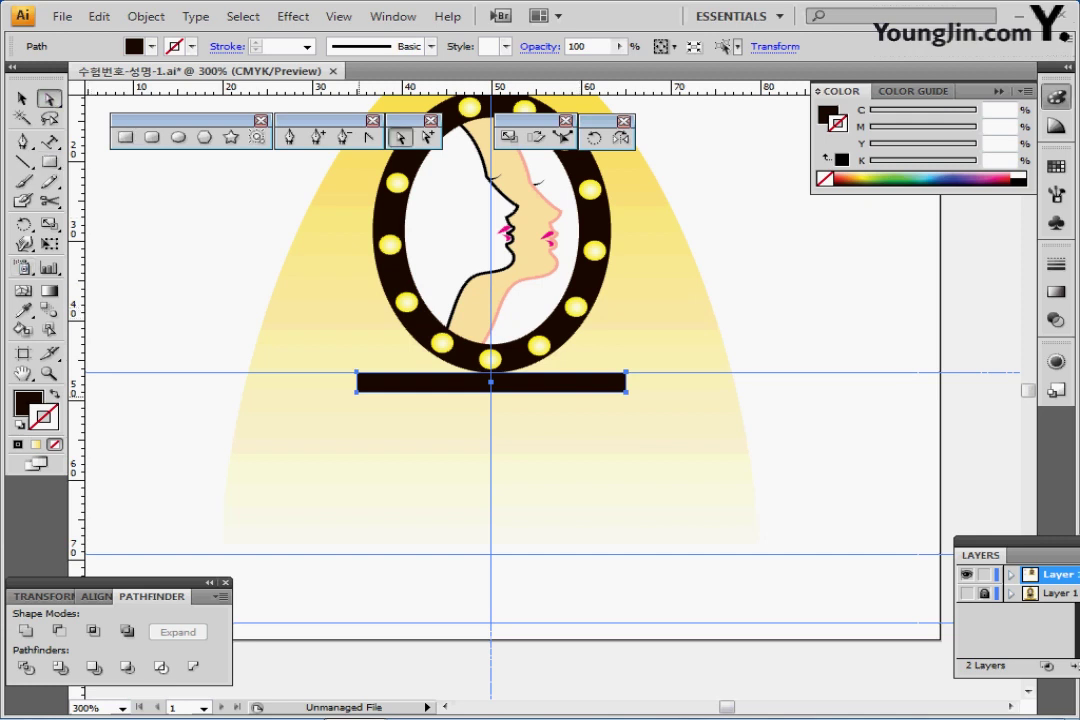
{"action": "left_click", "coordinate": [357, 393]}
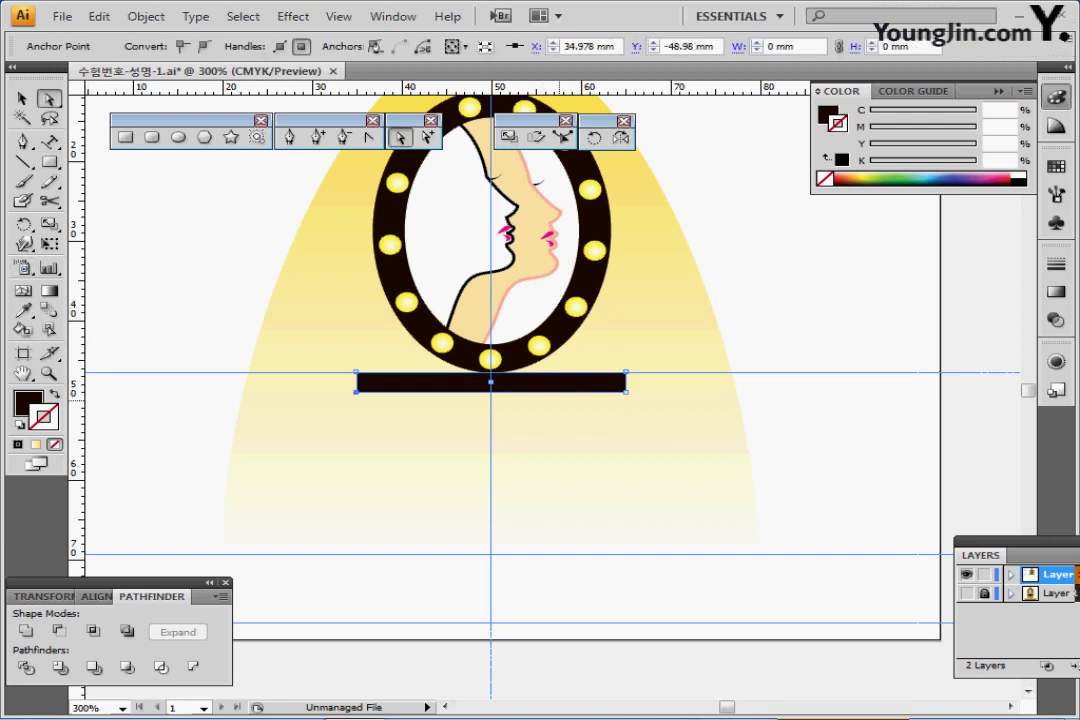
{"action": "left_click", "coordinate": [627, 393], "text": "shift"}
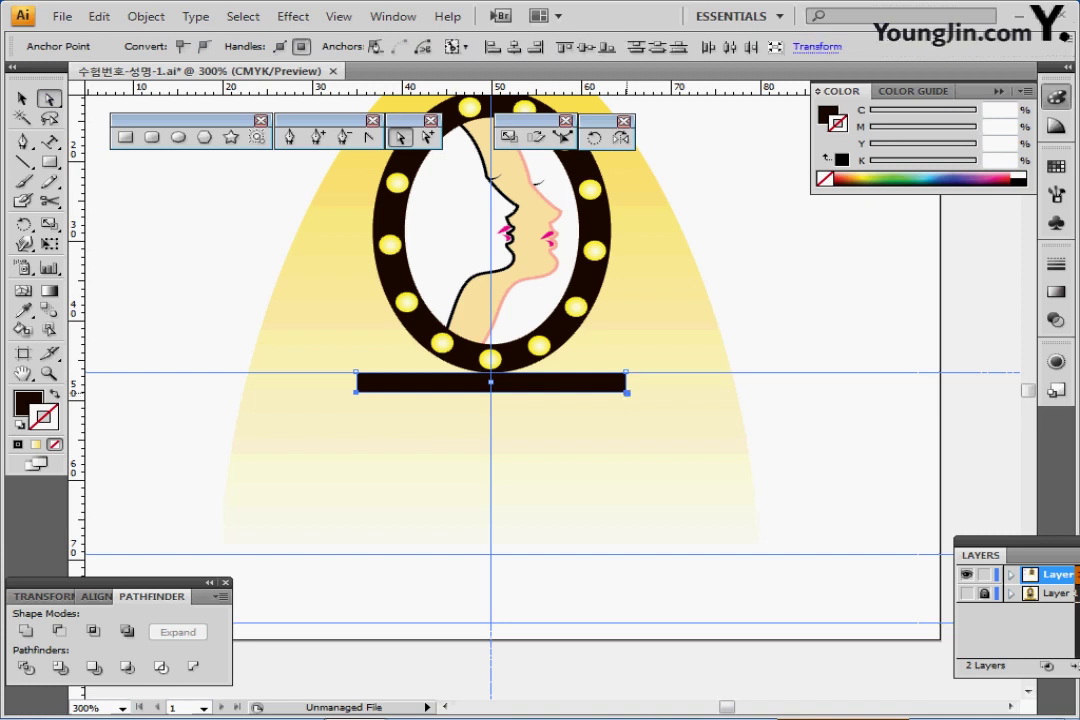
{"action": "key", "text": "s"}
{"action": "left_click_drag", "start_coordinate": [262, 430], "coordinate": [287, 432]}
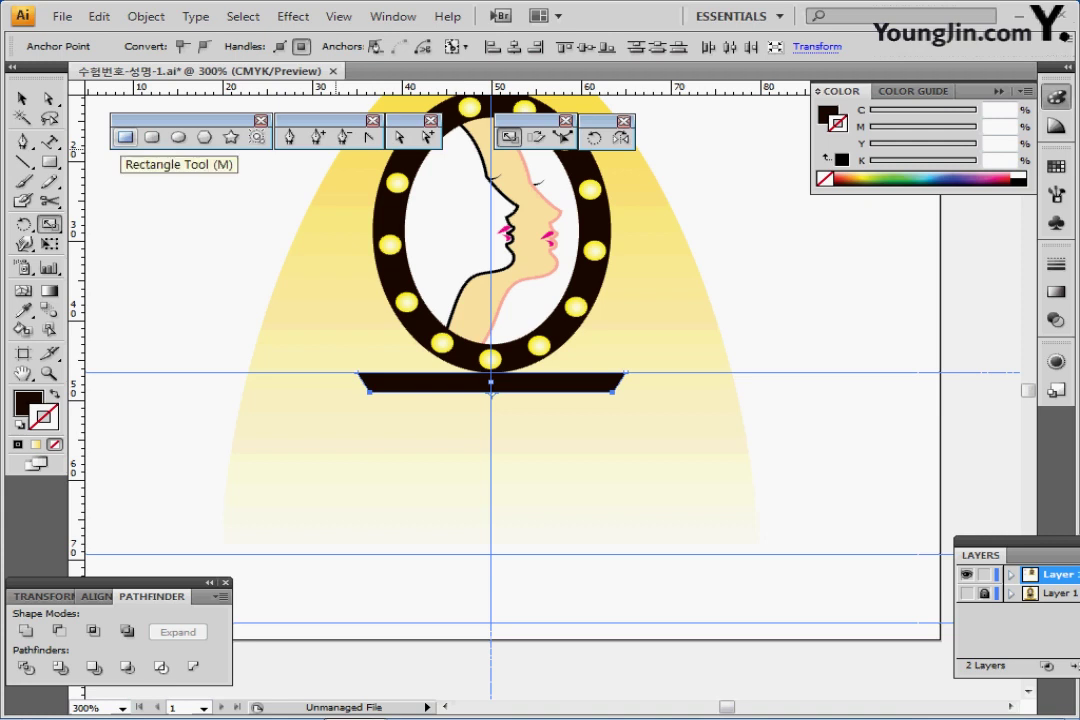
Step: Create a 2 × 22 mm dark brown rectangle as a table leg under the left end of the tabletop
{"action": "left_click", "coordinate": [125, 137]}
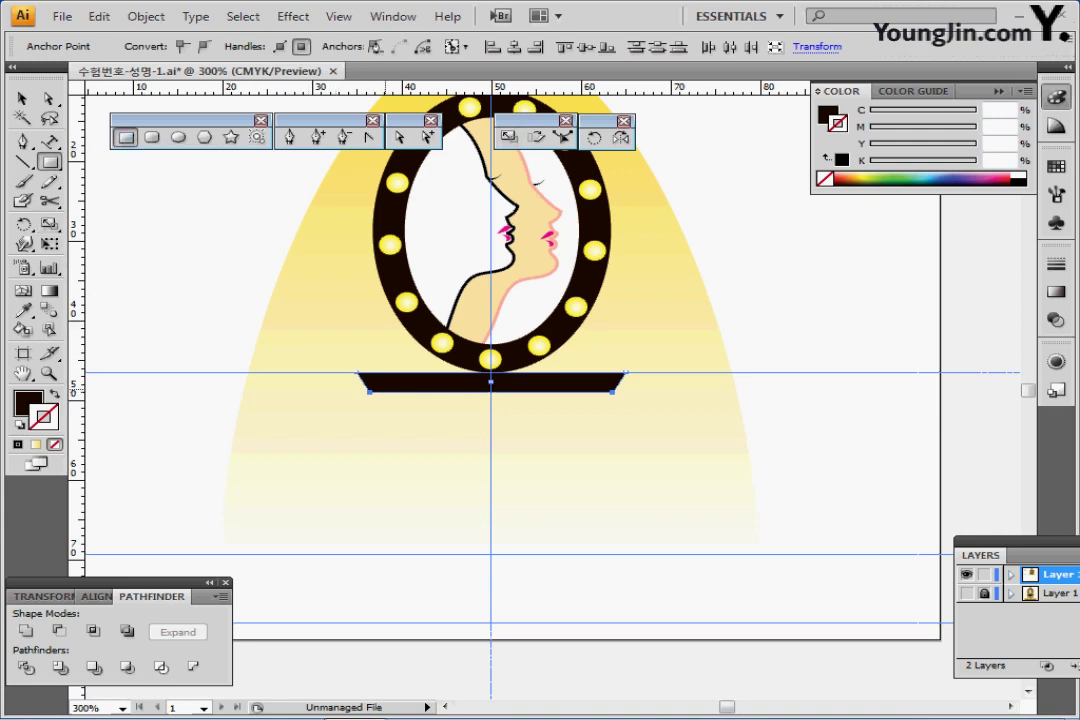
{"action": "left_click", "coordinate": [319, 330]}
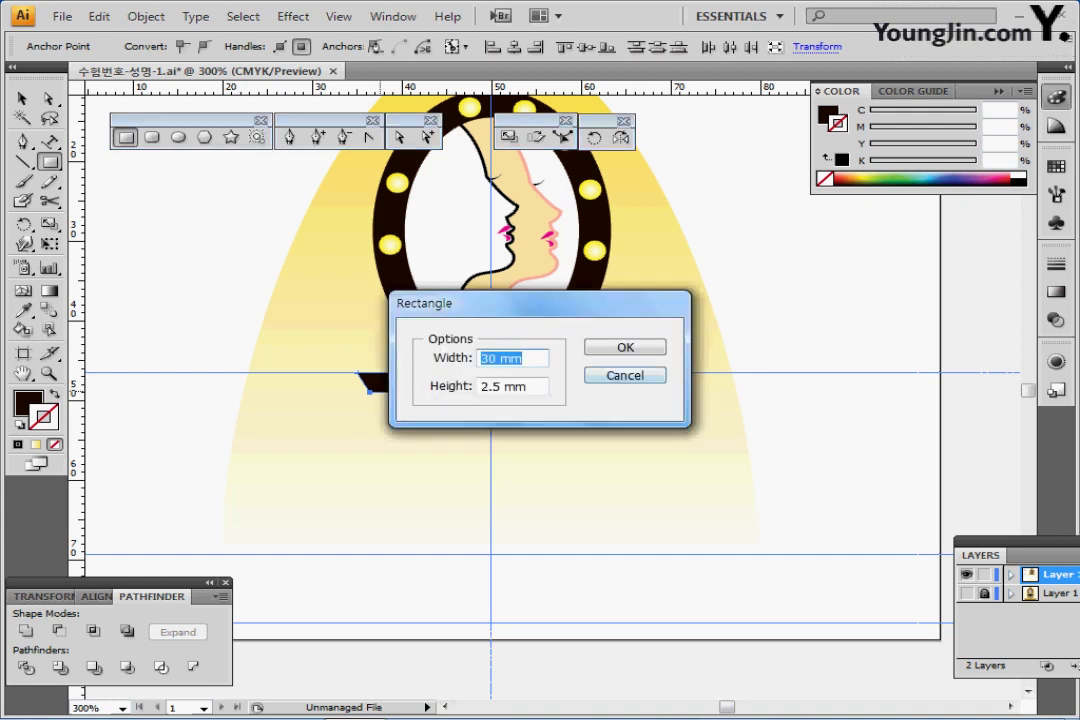
{"action": "type", "text": "2"}
{"action": "key", "text": "Tab"}
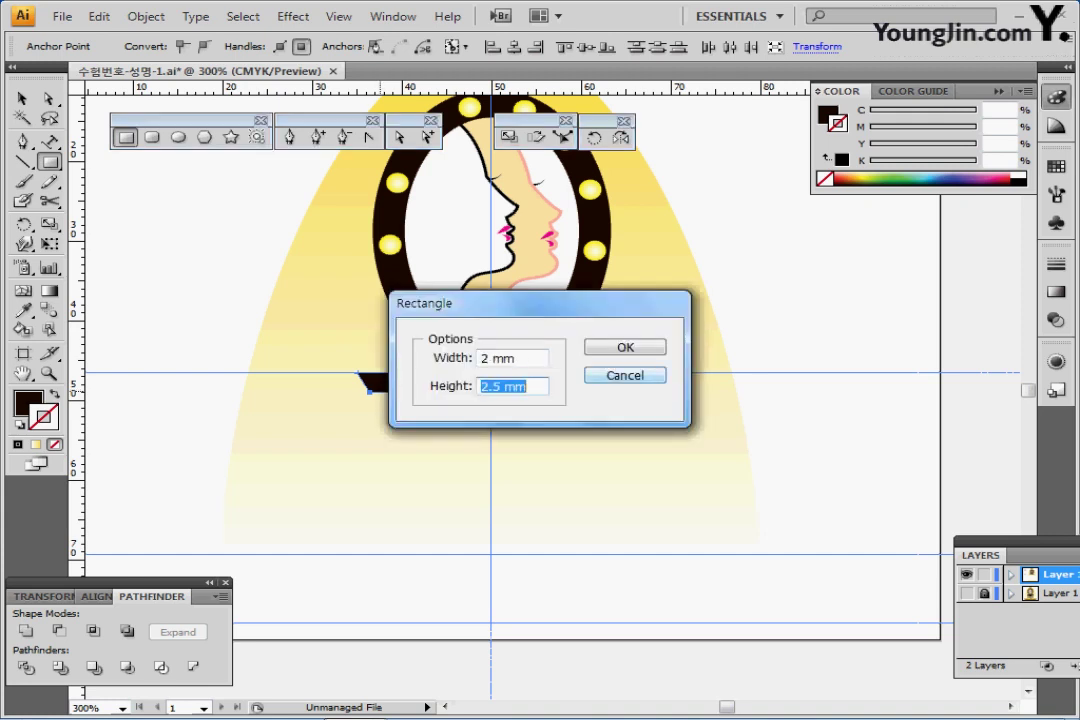
{"action": "type", "text": "22"}
{"action": "key", "text": "Return"}
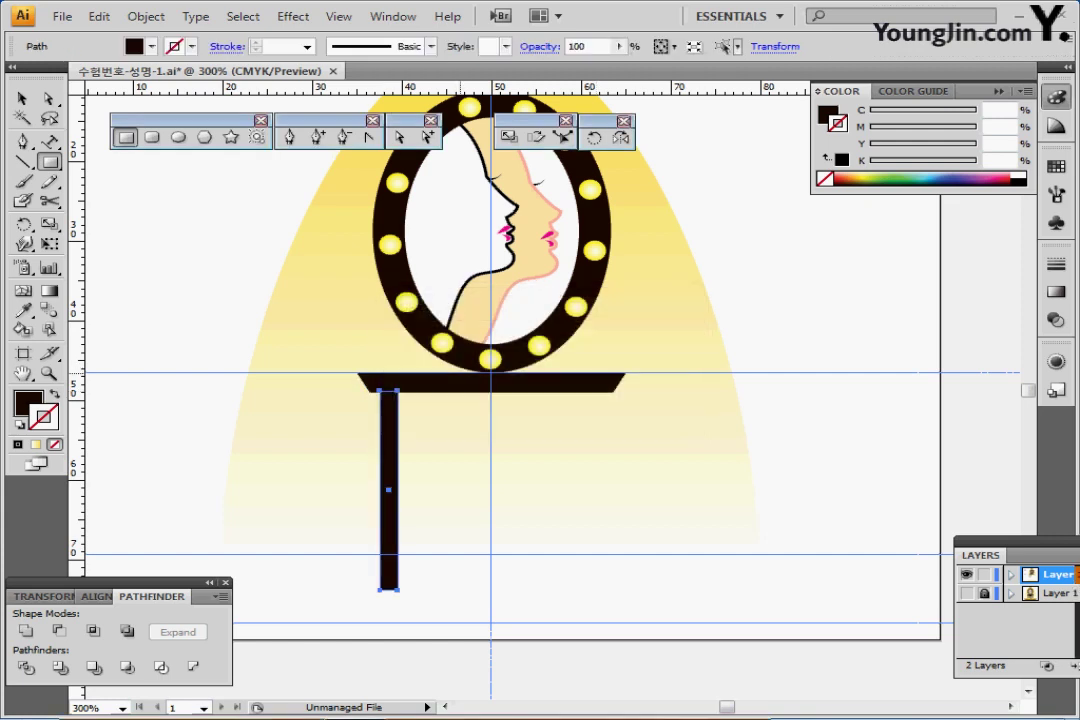
Step: Select the table leg's two bottom corner points and scale them closer together so the leg narrows towards the floor
{"action": "left_click", "coordinate": [49, 98]}
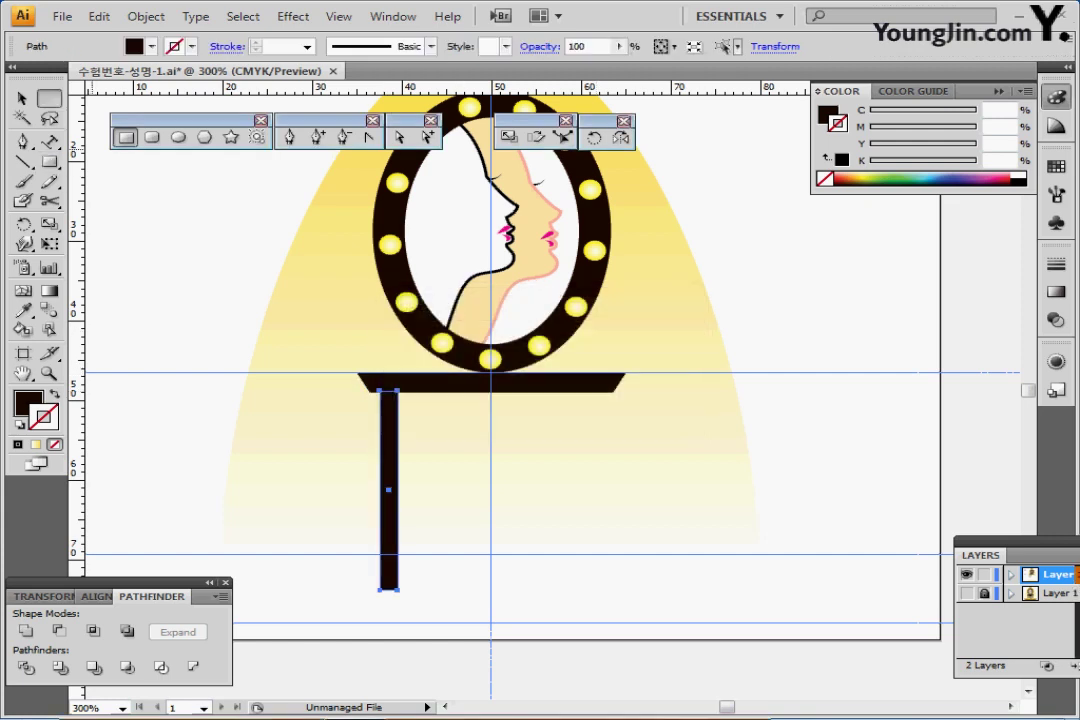
{"action": "key", "text": "a"}
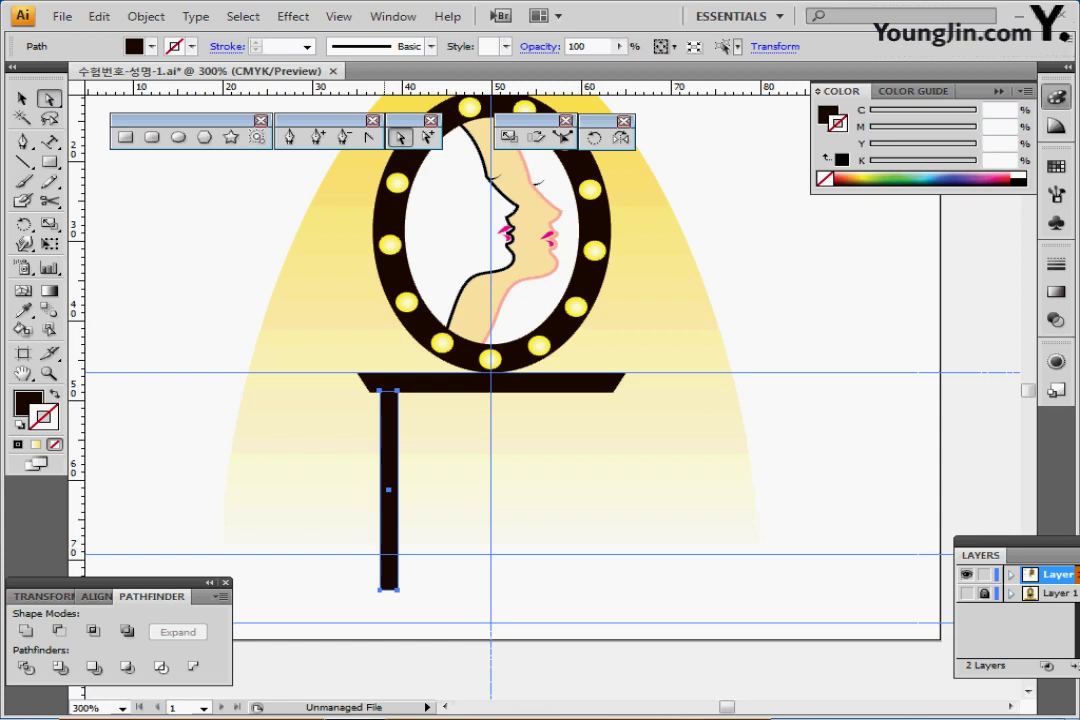
{"action": "left_click", "coordinate": [380, 590]}
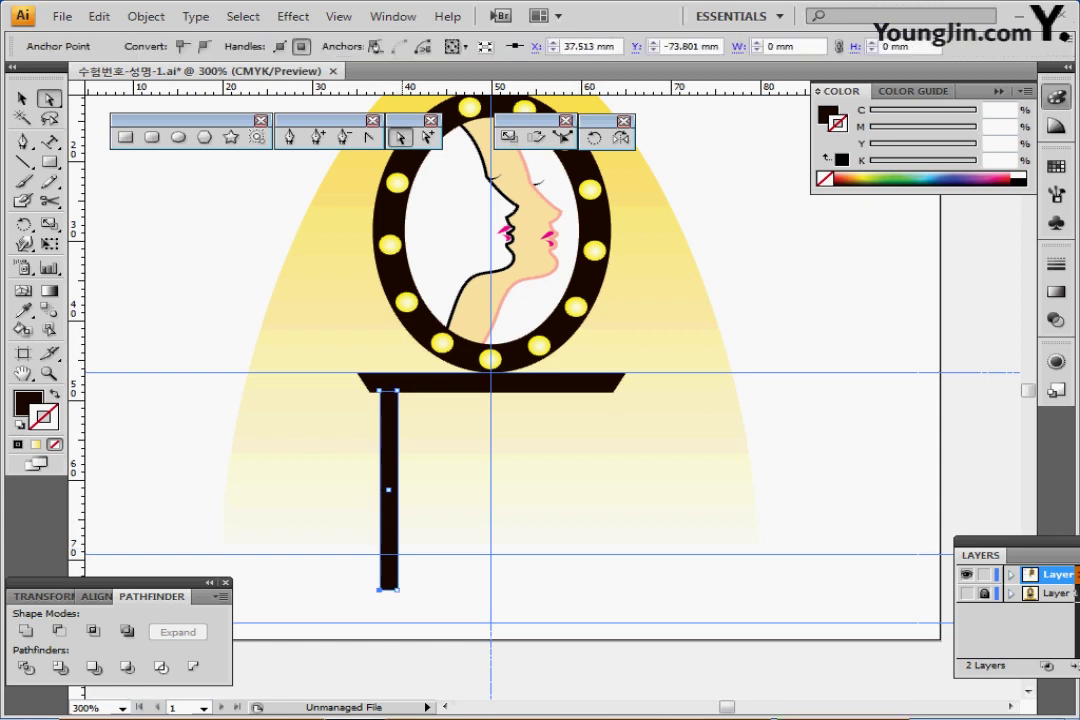
{"action": "left_click", "coordinate": [397, 590], "text": "shift"}
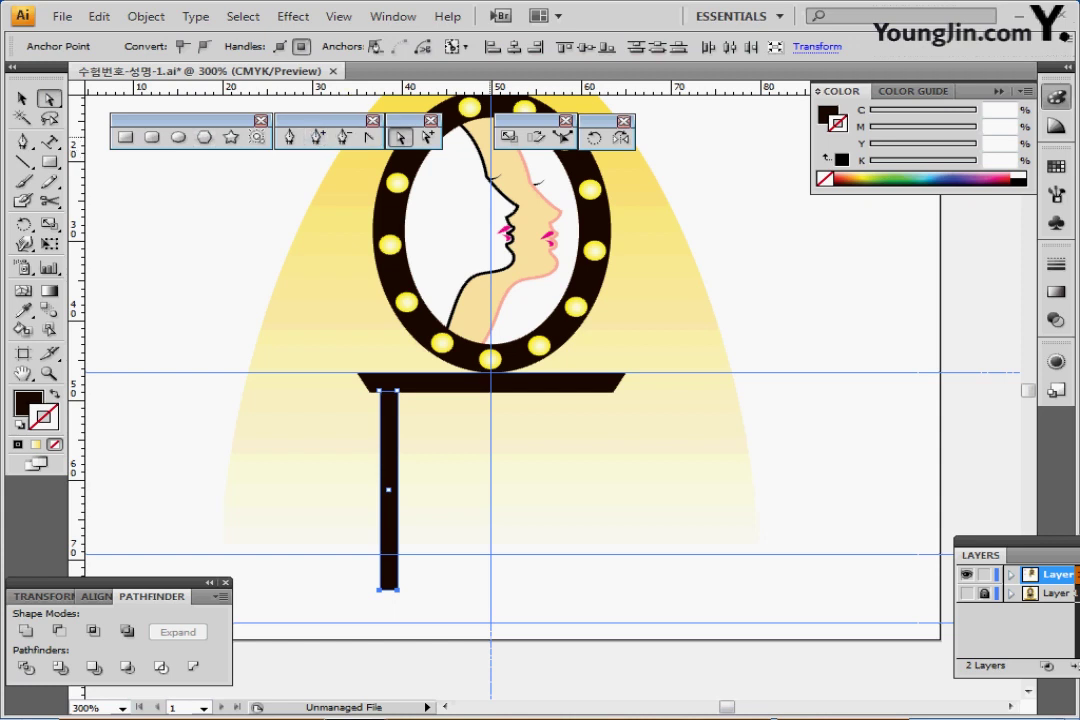
{"action": "left_click", "coordinate": [509, 137]}
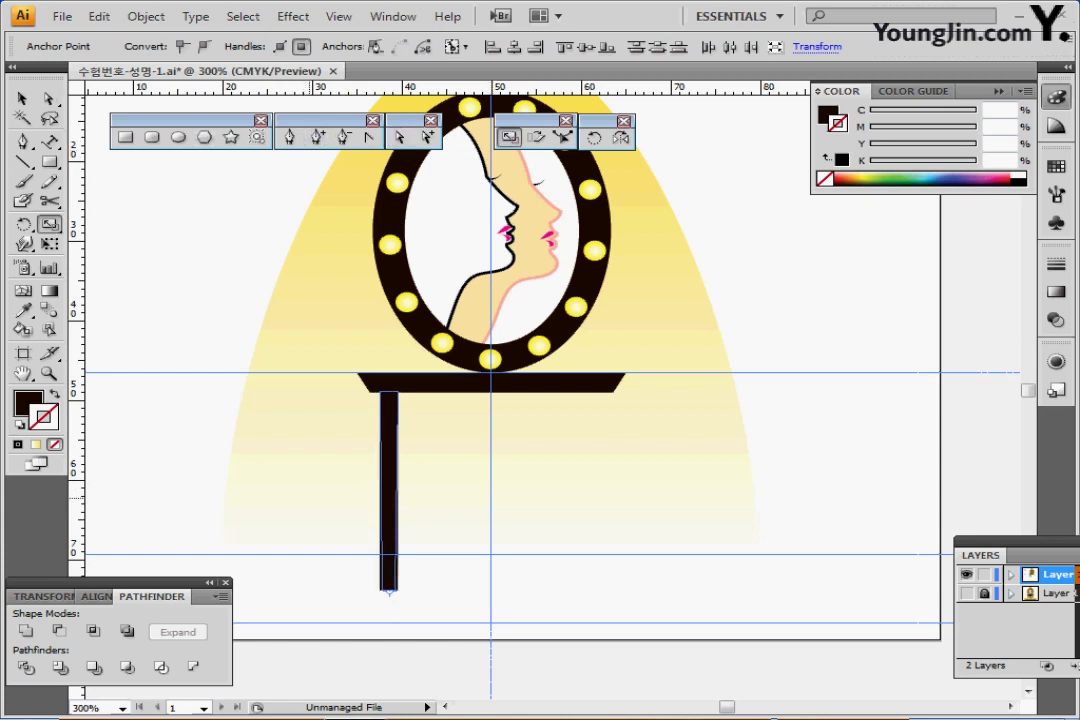
{"action": "left_click_drag", "start_coordinate": [310, 497], "coordinate": [286, 504]}
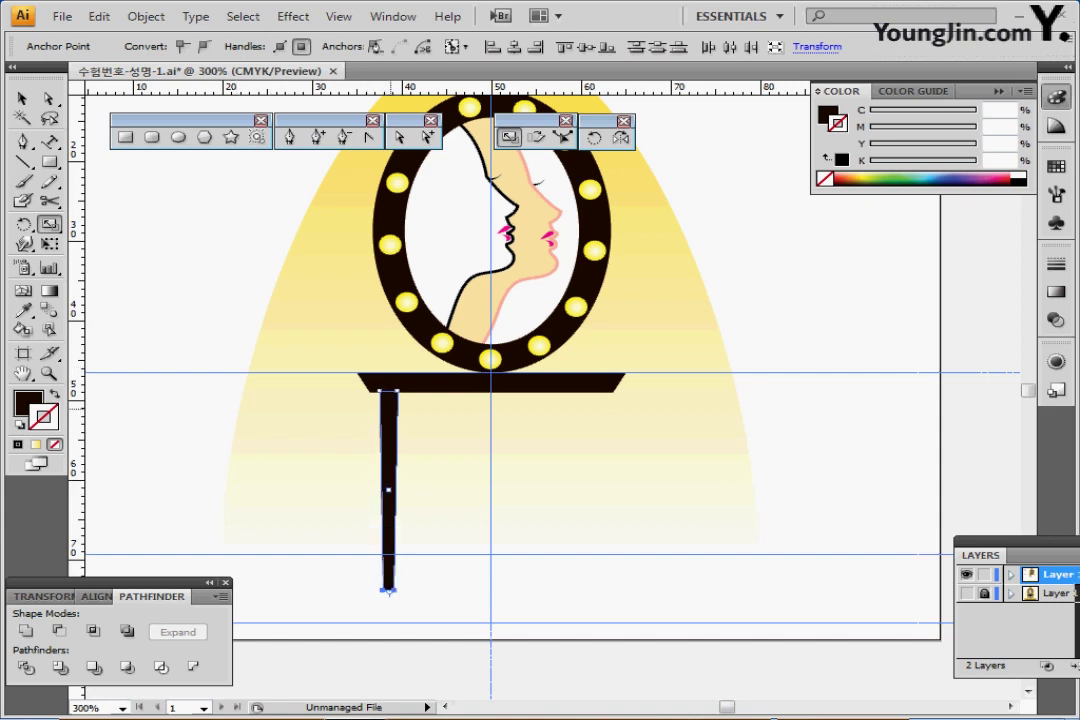
Step: Select the whole left table leg and nudge it slightly right beneath the tabletop
{"action": "left_click", "coordinate": [389, 410], "text": "ctrl"}
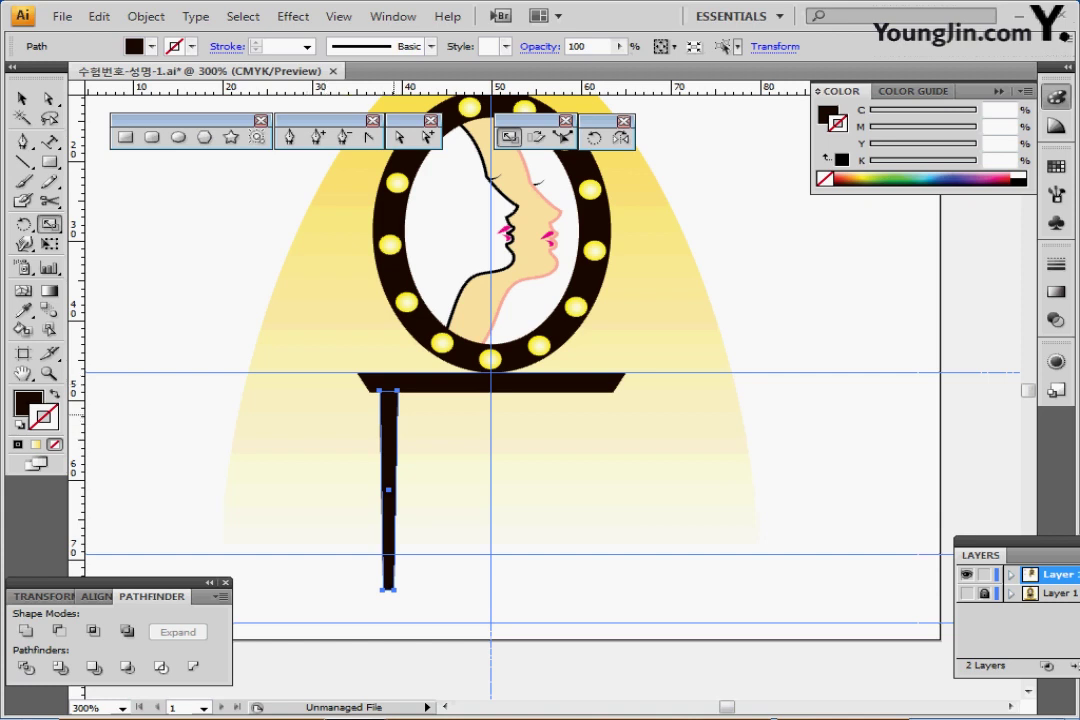
{"action": "key", "text": "Right"}
{"action": "key", "text": "Right"}
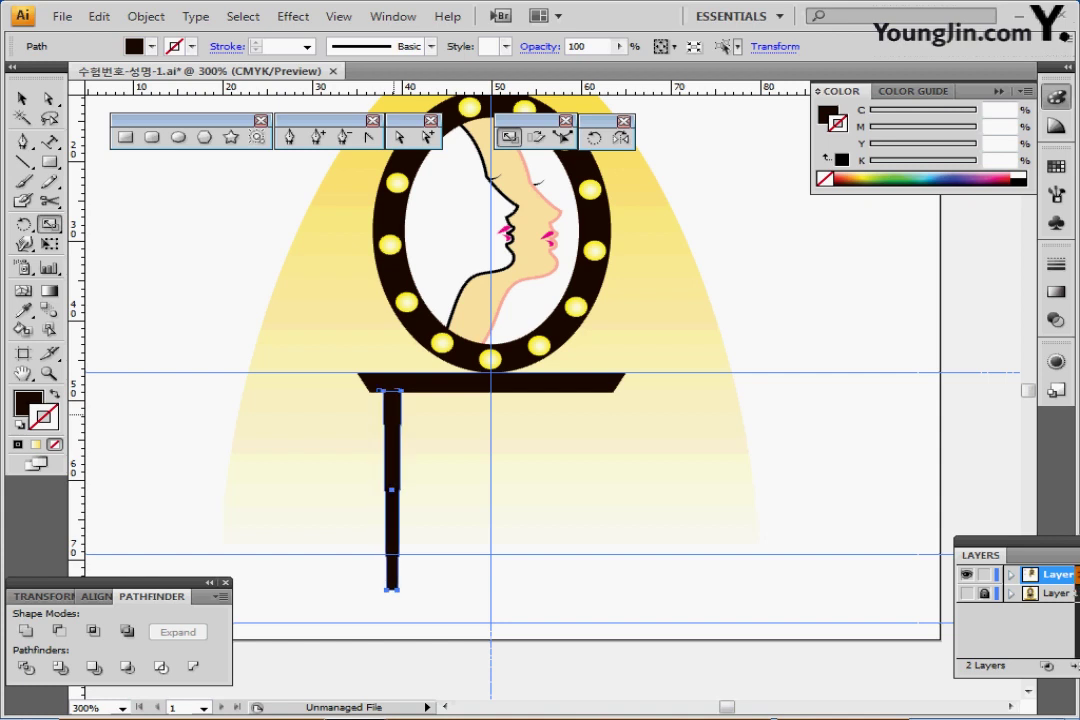
{"action": "key", "text": "Left"}
{"action": "key", "text": "Left"}
{"action": "key", "text": "Right"}
Step: Reflect a copy of the table leg vertically across the centre guide to form the right leg
{"action": "left_click", "coordinate": [621, 137]}
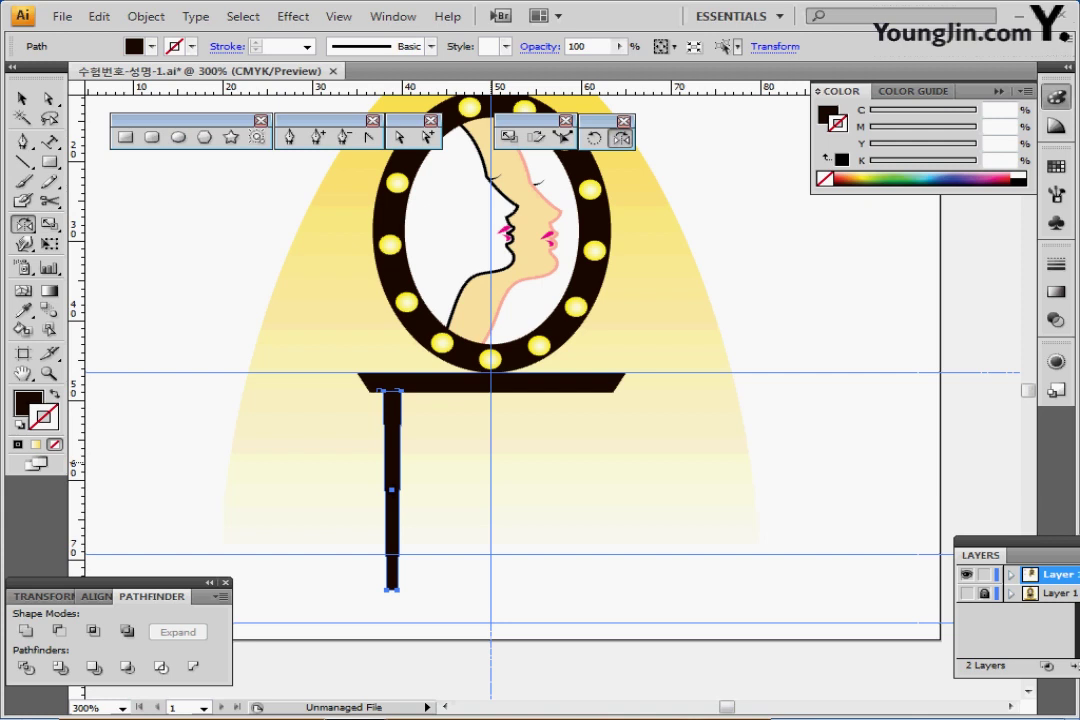
{"action": "left_click", "coordinate": [490, 373], "text": "alt"}
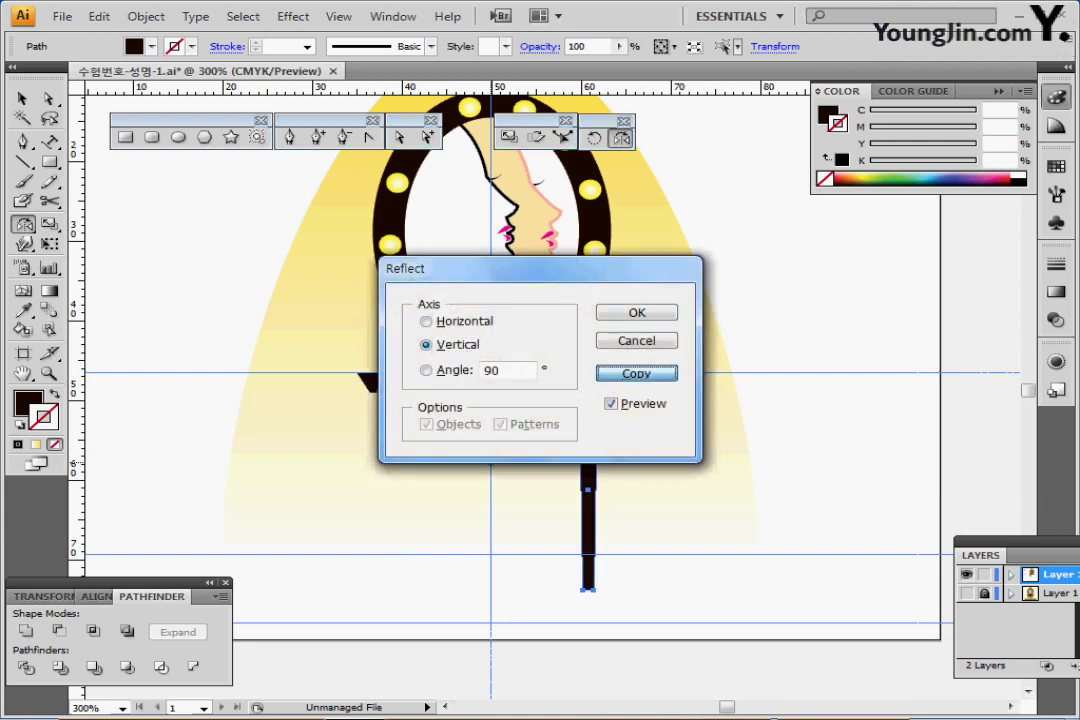
{"action": "left_click", "coordinate": [636, 373]}
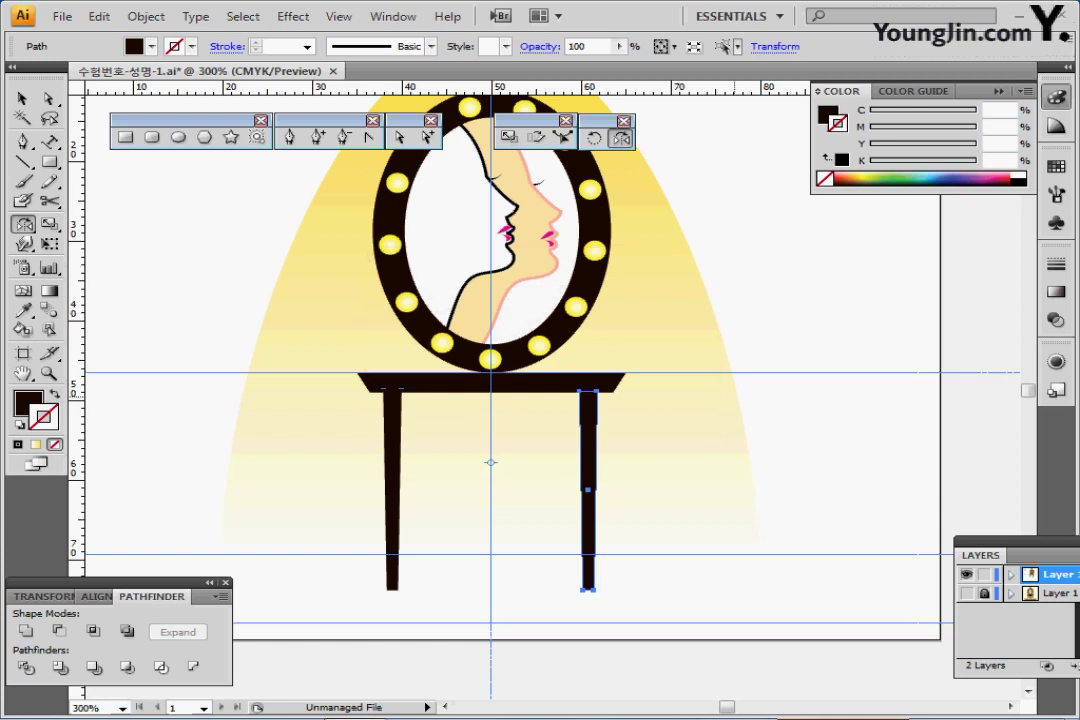
Step: Create an 18 × 17 mm dark brown ellipse centred on the vertical guide between the table legs
{"action": "left_click_drag", "start_coordinate": [598, 397], "coordinate": [594, 373]}
{"action": "key", "text": "ctrl+shift+a"}
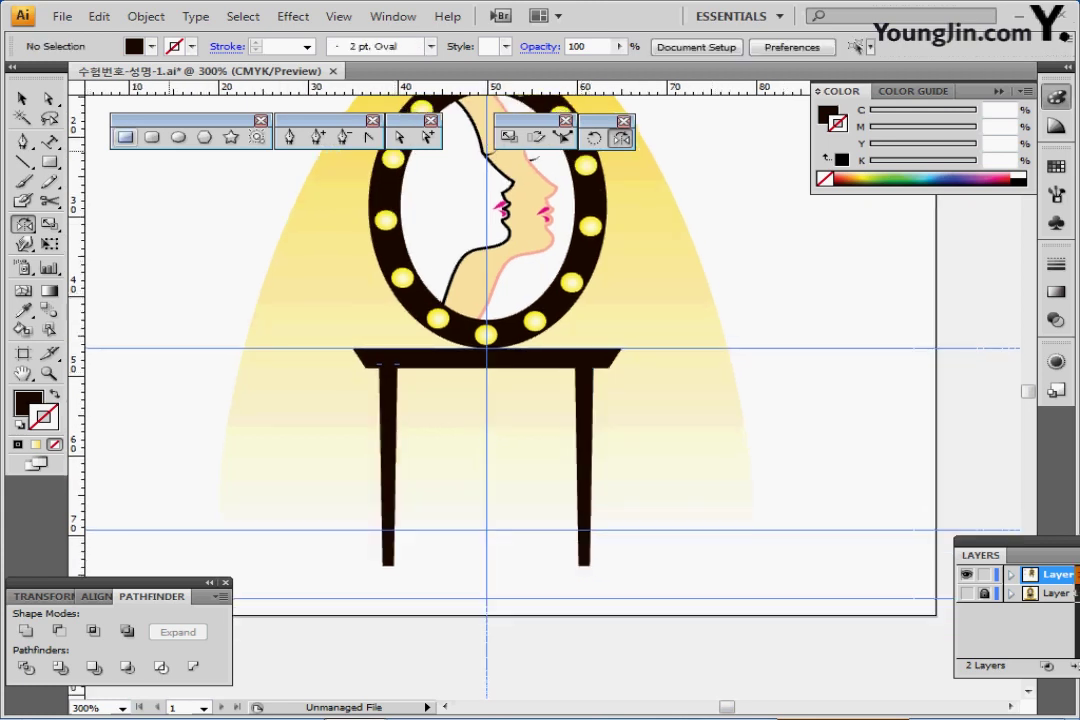
{"action": "left_click", "coordinate": [178, 138]}
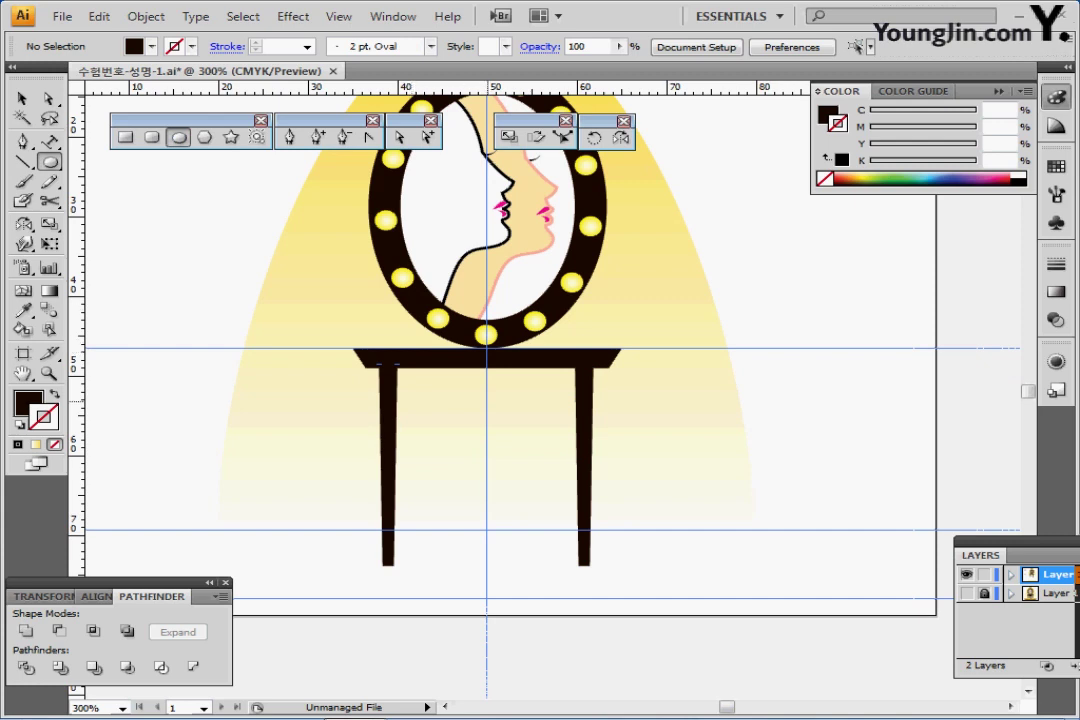
{"action": "left_click", "coordinate": [487, 401]}
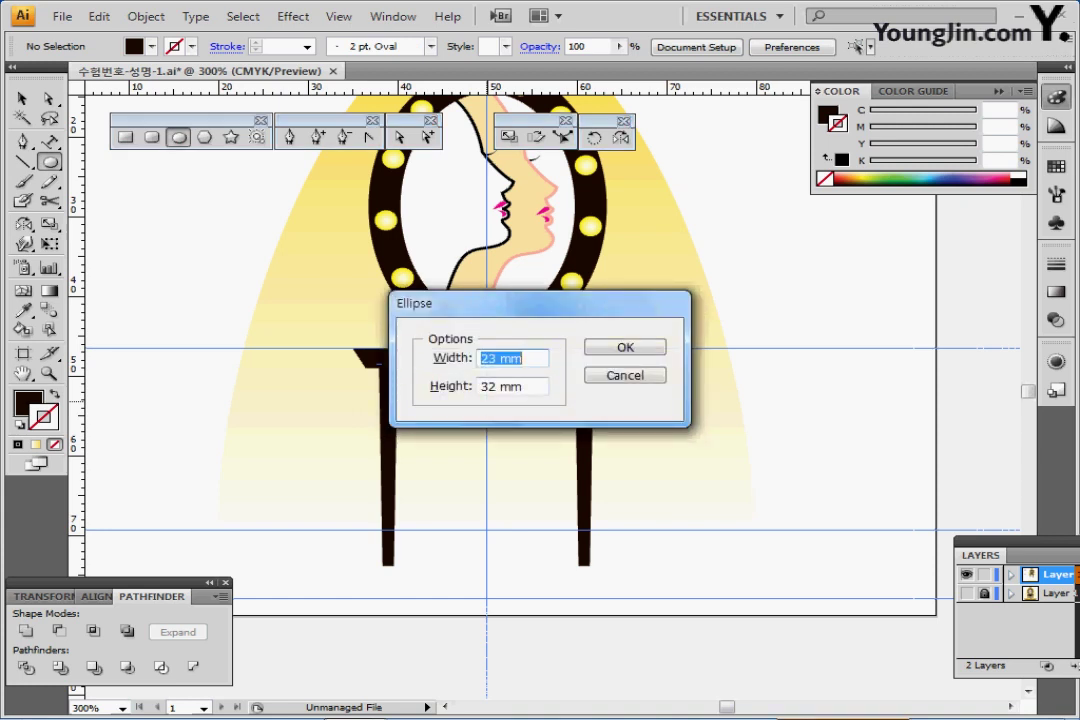
{"action": "type", "text": "18"}
{"action": "key", "text": "Tab"}
{"action": "type", "text": "17"}
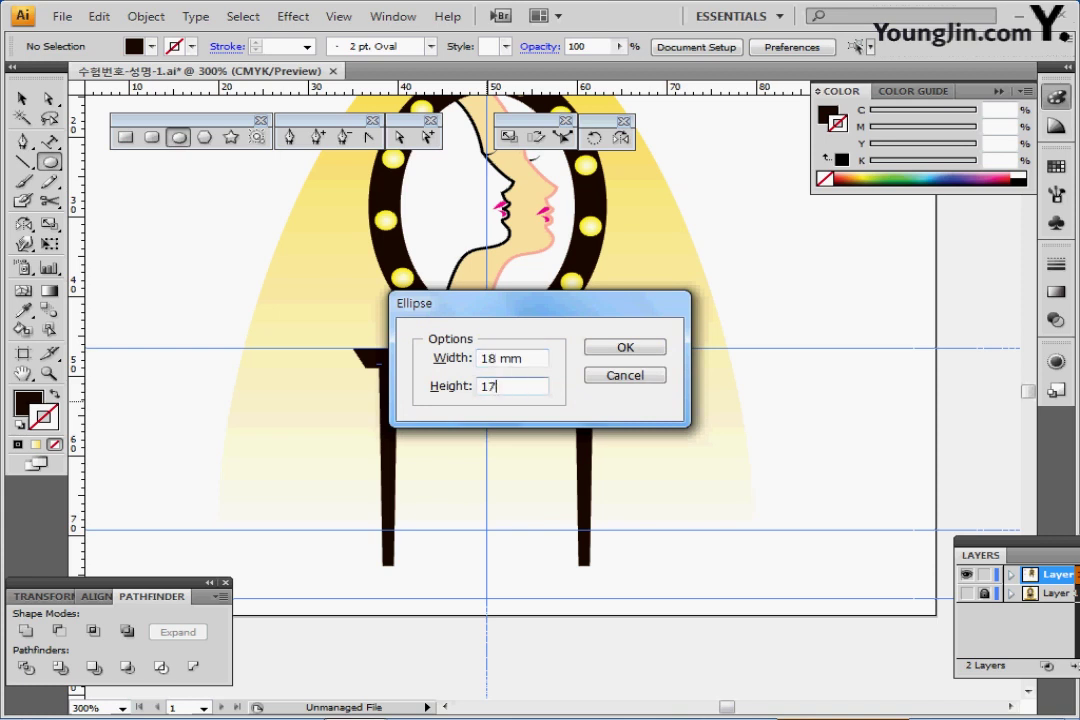
{"action": "key", "text": "Return"}
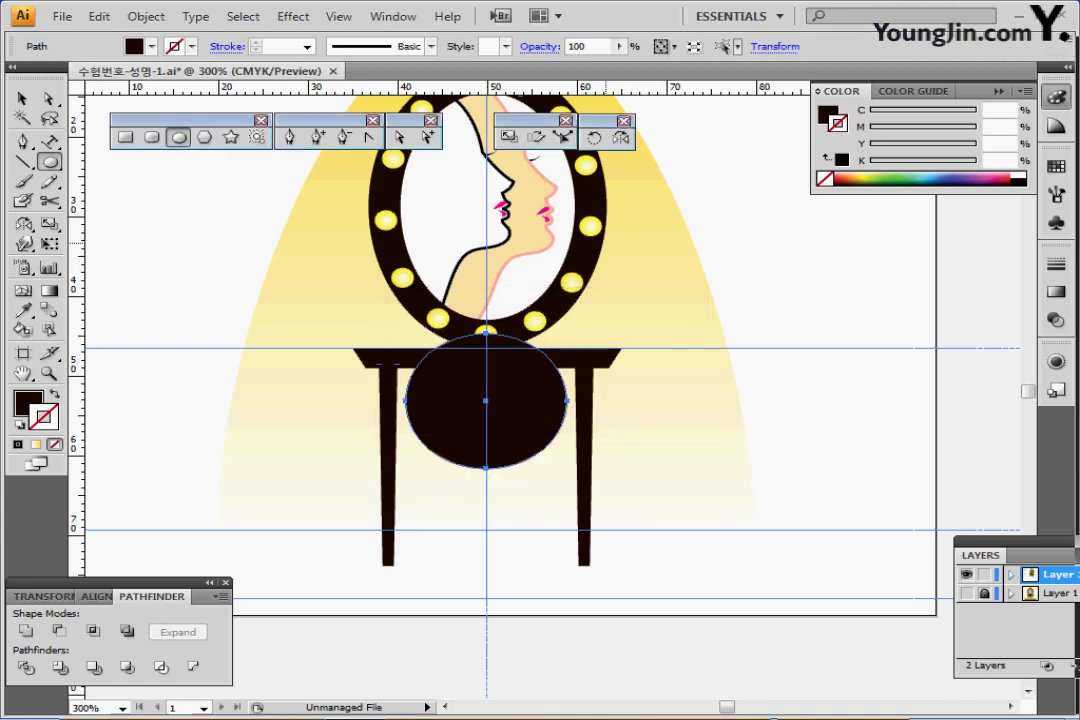
Step: Nudge the ellipse up the centre guide until its middle is level with the tabletop's lower edge
{"action": "key", "text": "Up"}
{"action": "key", "text": "Up"}
{"action": "key", "text": "Up"}
{"action": "key", "text": "Up"}
{"action": "key", "text": "Up"}
{"action": "key", "text": "Up"}
{"action": "key", "text": "Up"}
{"action": "key", "text": "Up"}
{"action": "key", "text": "Up"}
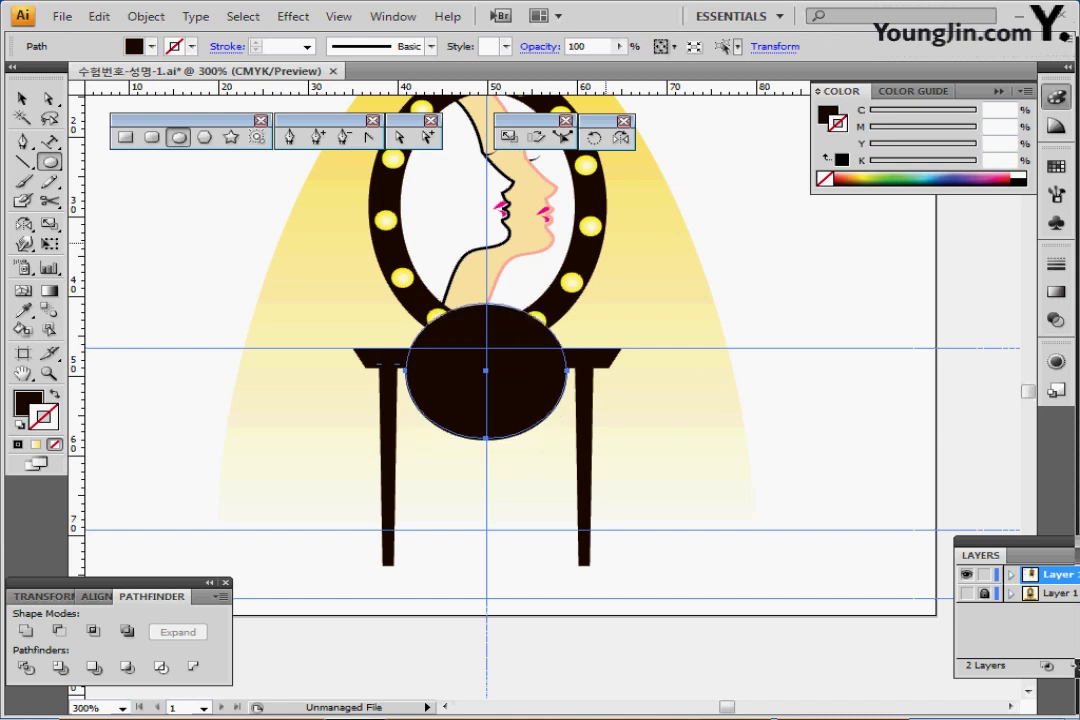
{"action": "key", "text": "Up"}
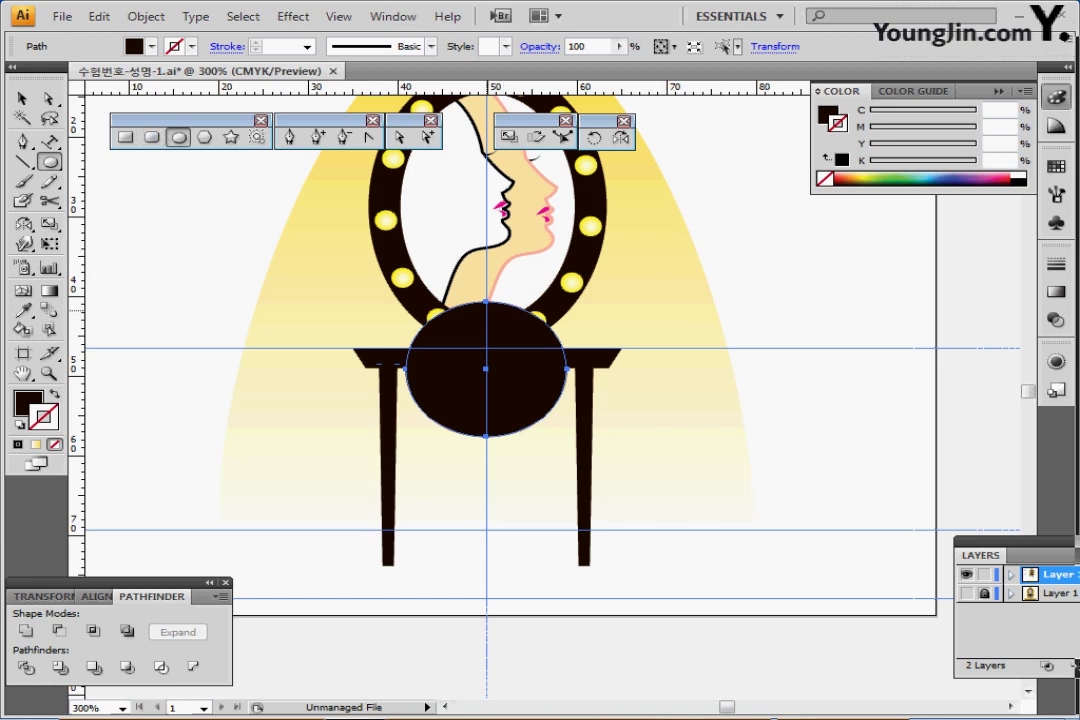
Step: Draw a wider ellipse of about 29 × 17 mm overlapping the smaller one's upper part, and align both on their horizontal centres
{"action": "left_click_drag", "start_coordinate": [486, 308], "coordinate": [615, 387]}
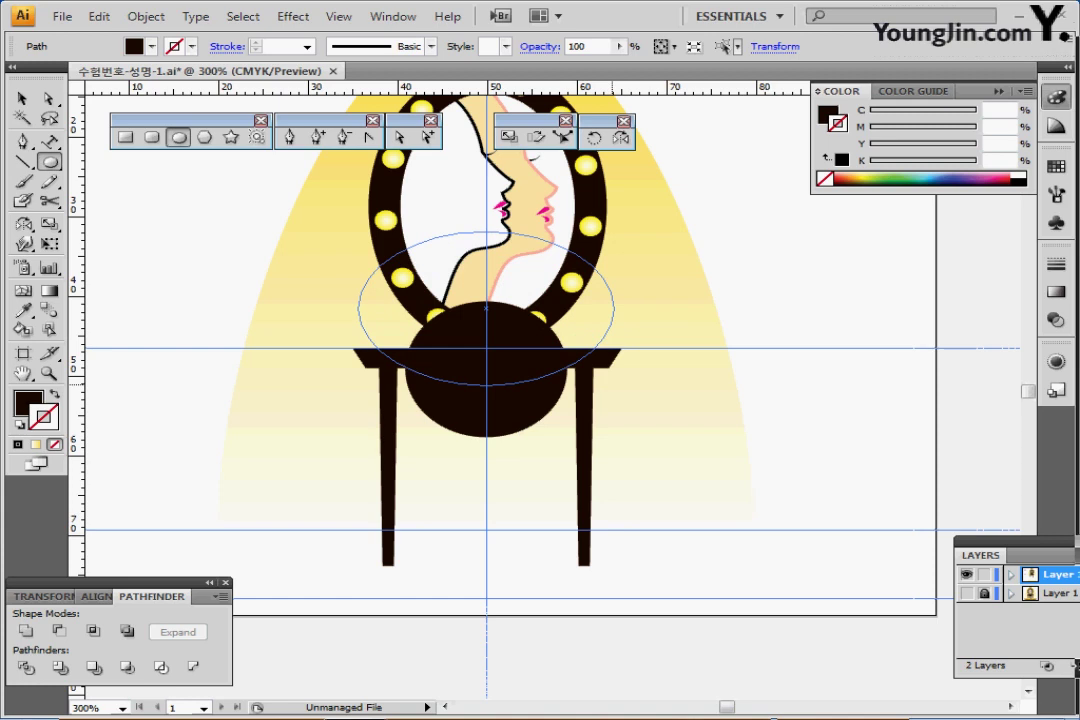
{"action": "left_click_drag", "start_coordinate": [614, 385], "coordinate": [614, 385]}
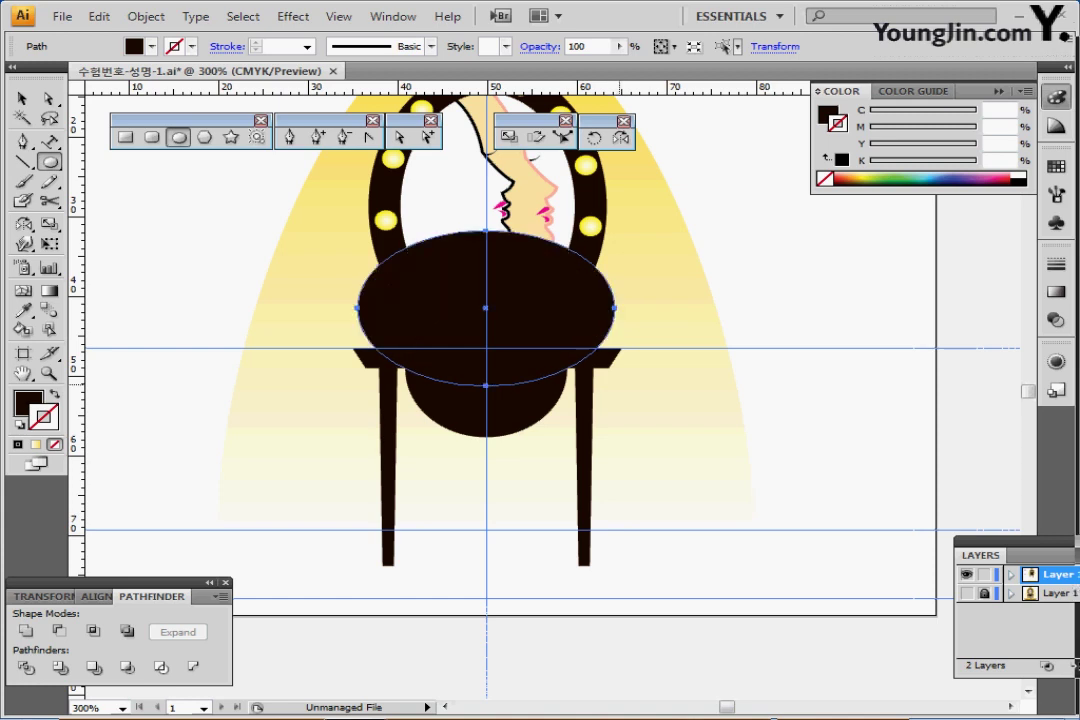
{"action": "left_click", "coordinate": [530, 411], "text": "ctrl+shift"}
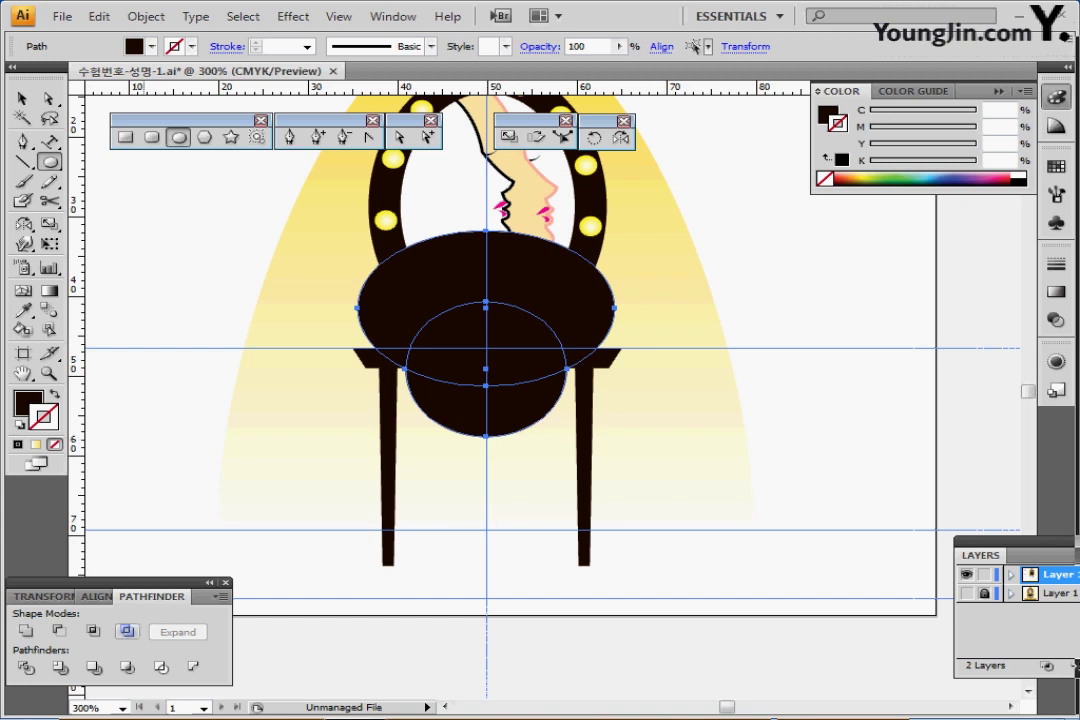
{"action": "left_click_drag", "start_coordinate": [100, 583], "coordinate": [226, 465]}
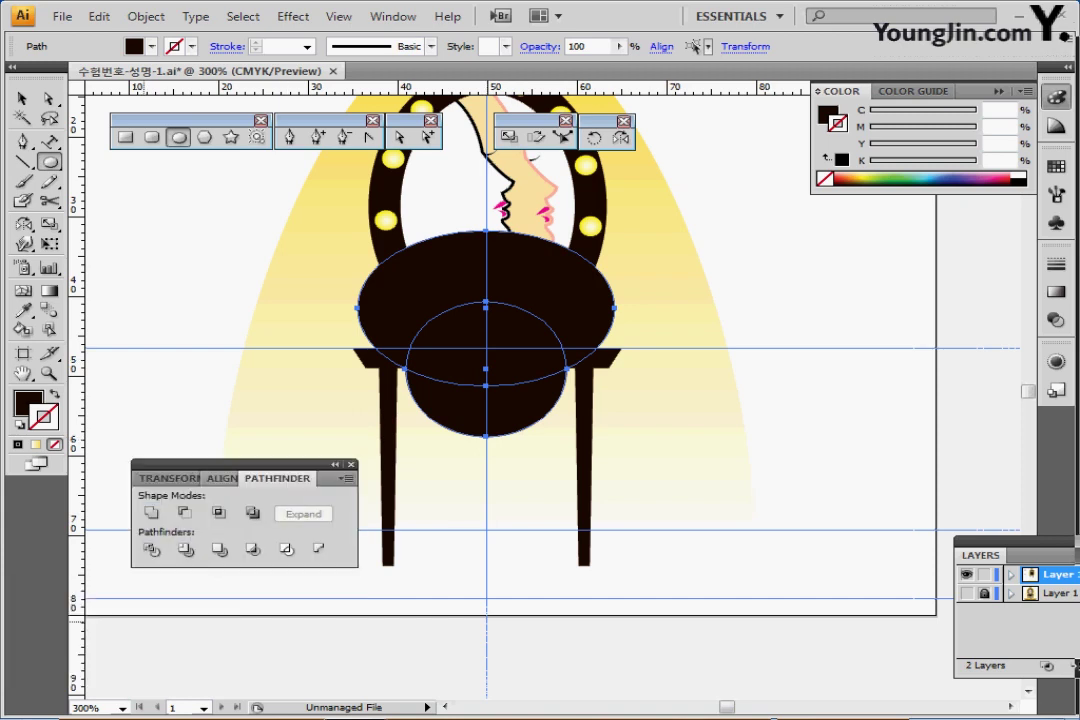
{"action": "left_click", "coordinate": [221, 478]}
{"action": "left_click", "coordinate": [187, 511]}
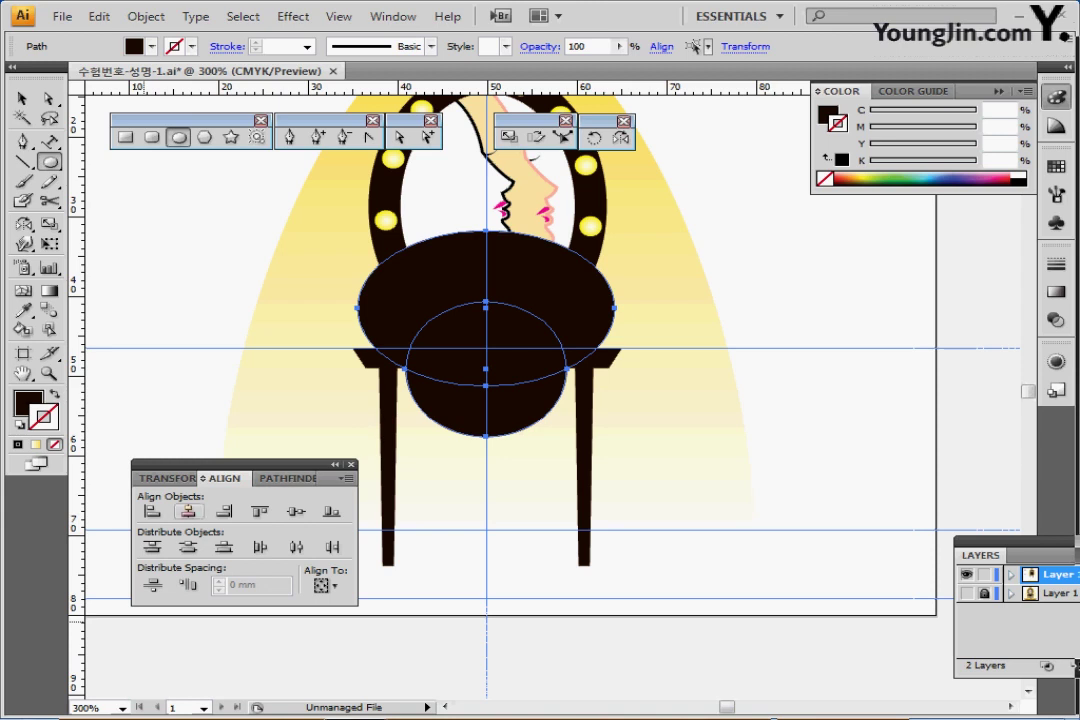
Step: Try subtracting the wide ellipse from the smaller one and applying Round Corners with a 3.5 mm radius to the crescent
{"action": "key", "text": "ctrl+shift+F9"}
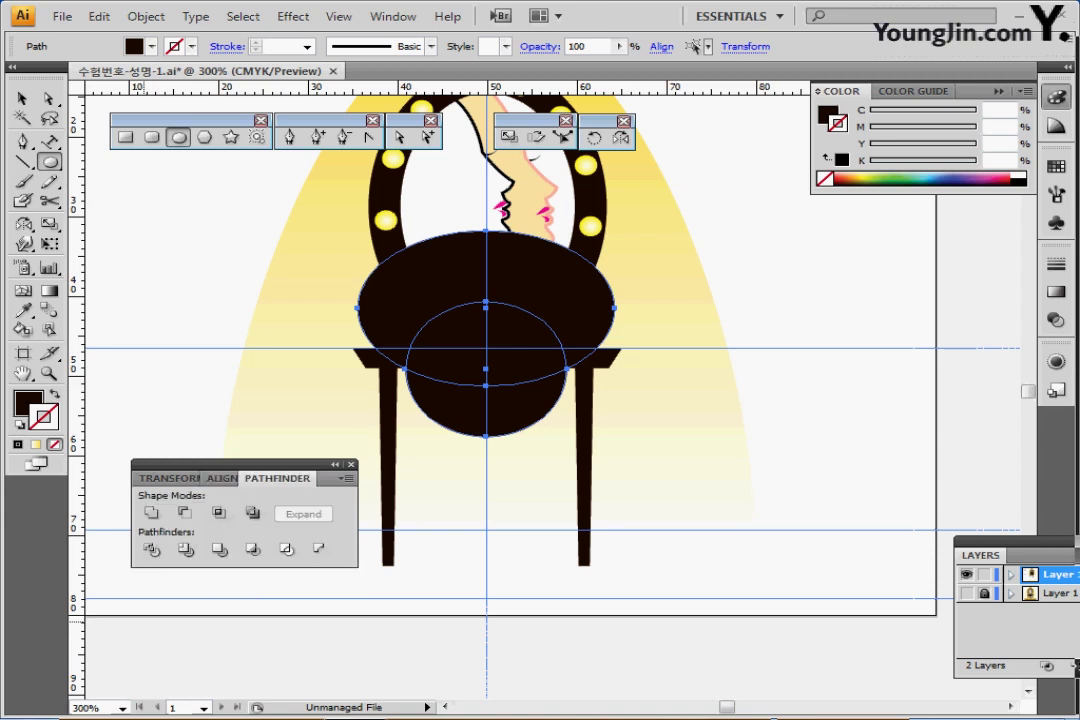
{"action": "left_click", "coordinate": [184, 512]}
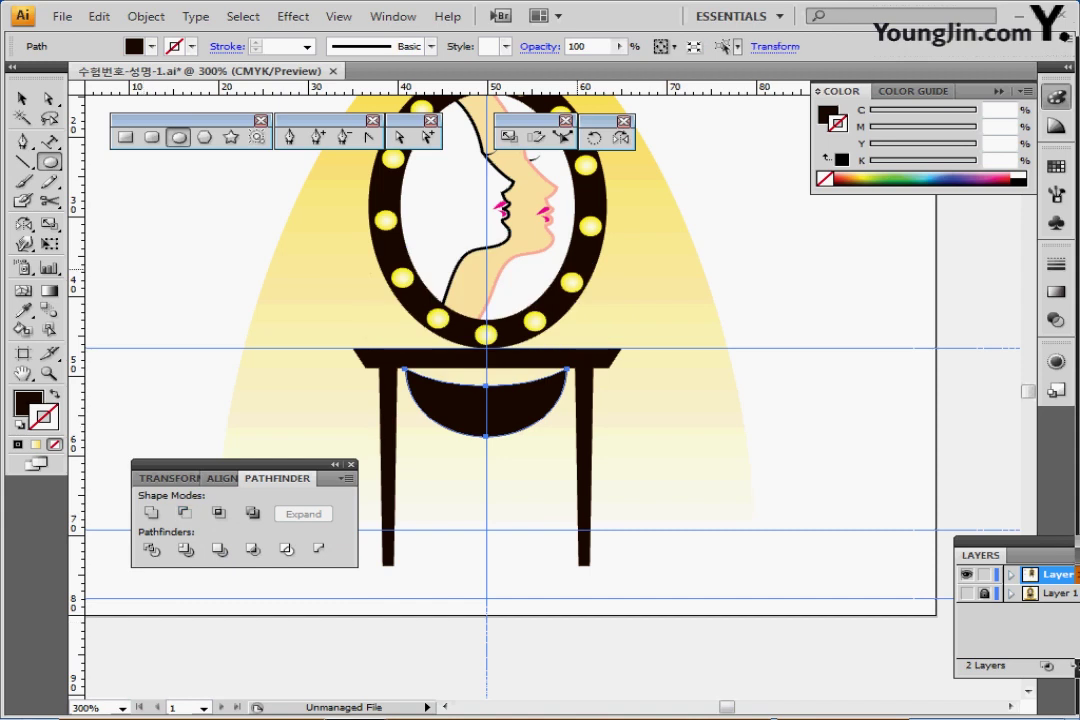
{"action": "left_click", "coordinate": [293, 17]}
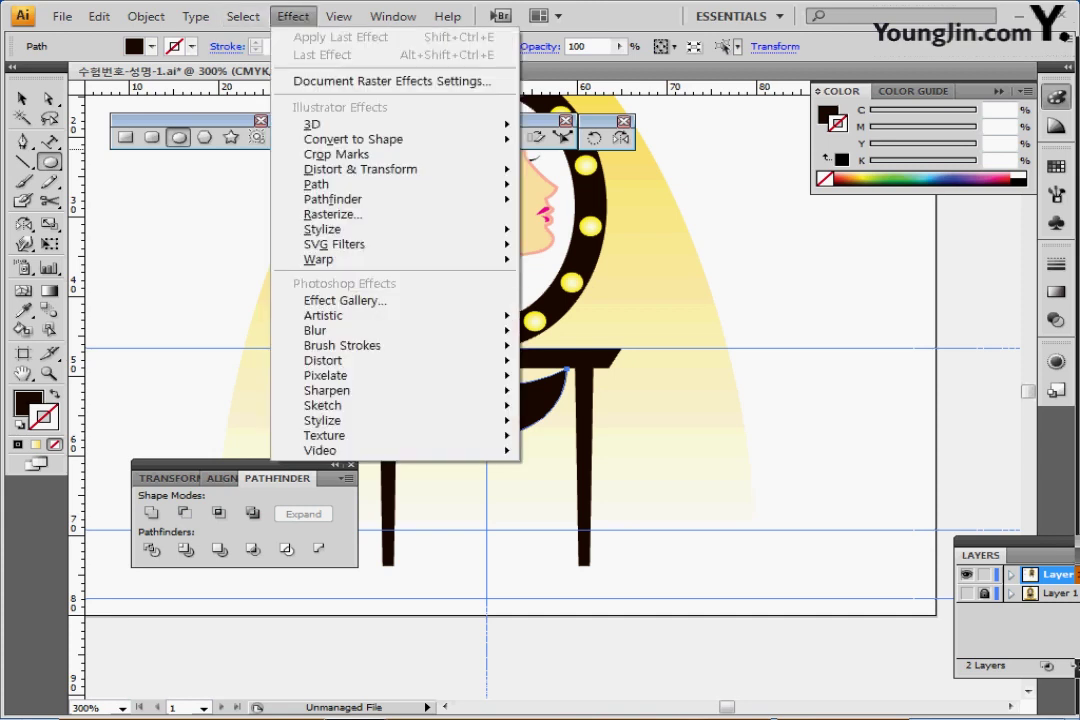
{"action": "mouse_move", "coordinate": [330, 229]}
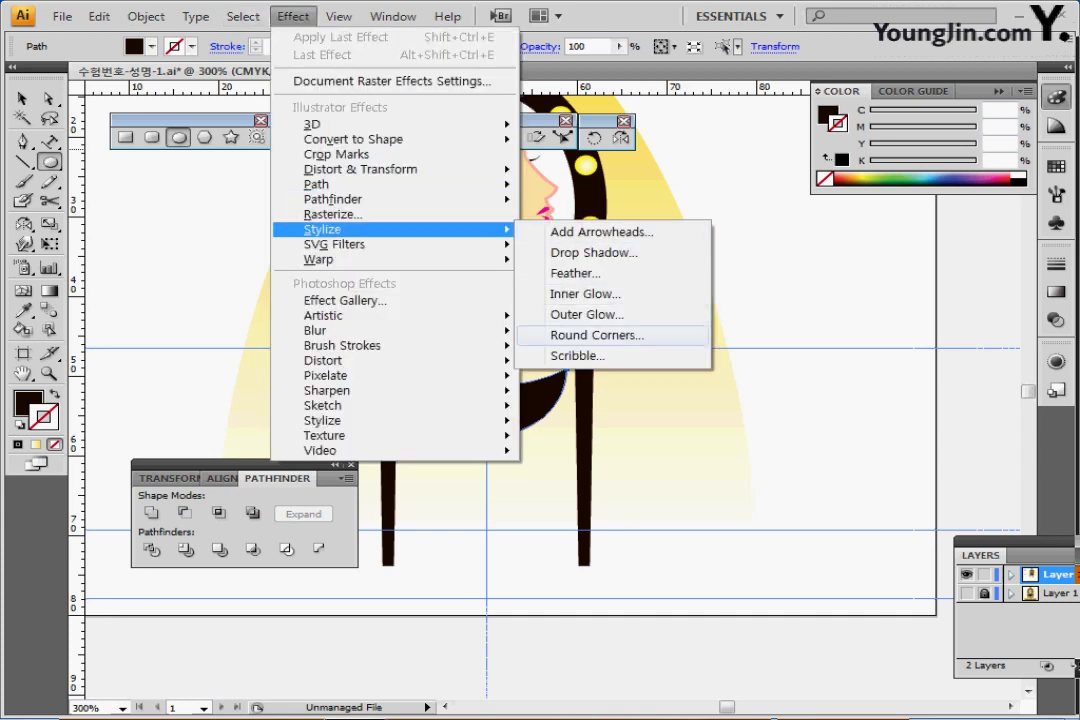
{"action": "left_click", "coordinate": [597, 335]}
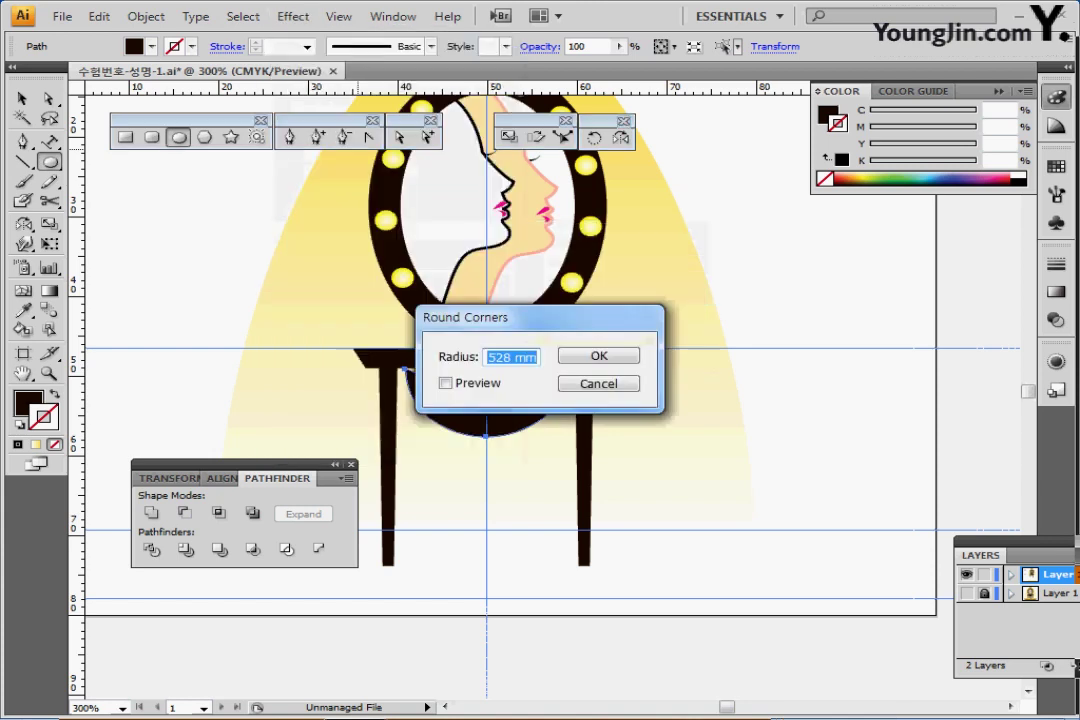
{"action": "type", "text": "3.5"}
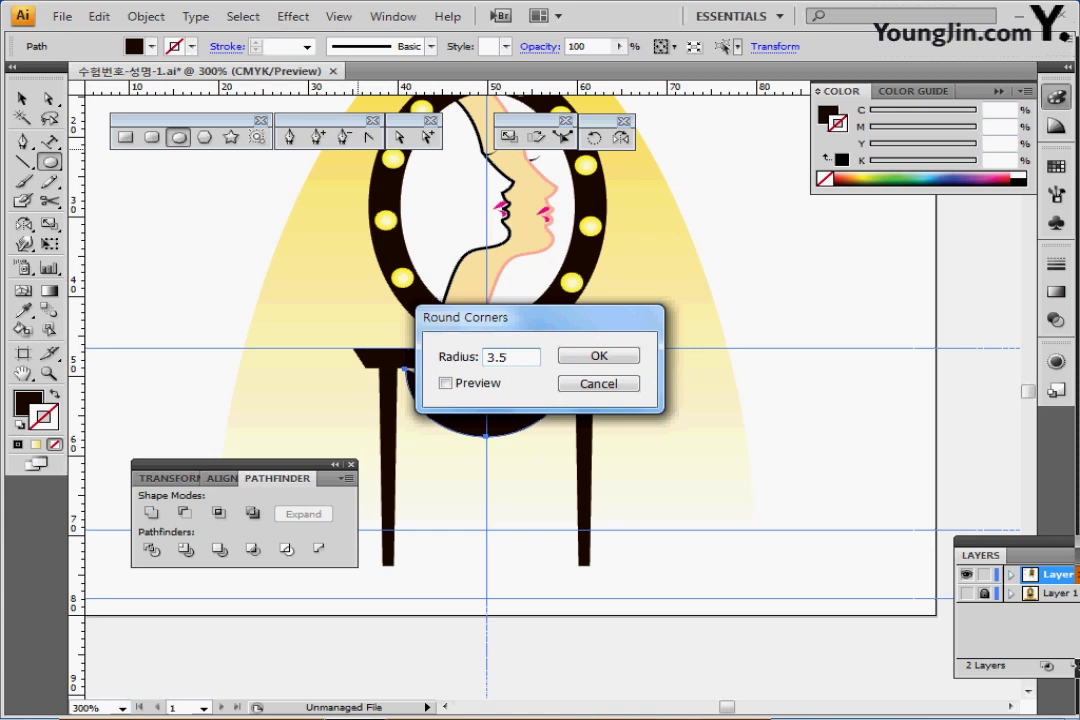
{"action": "key", "text": "Return"}
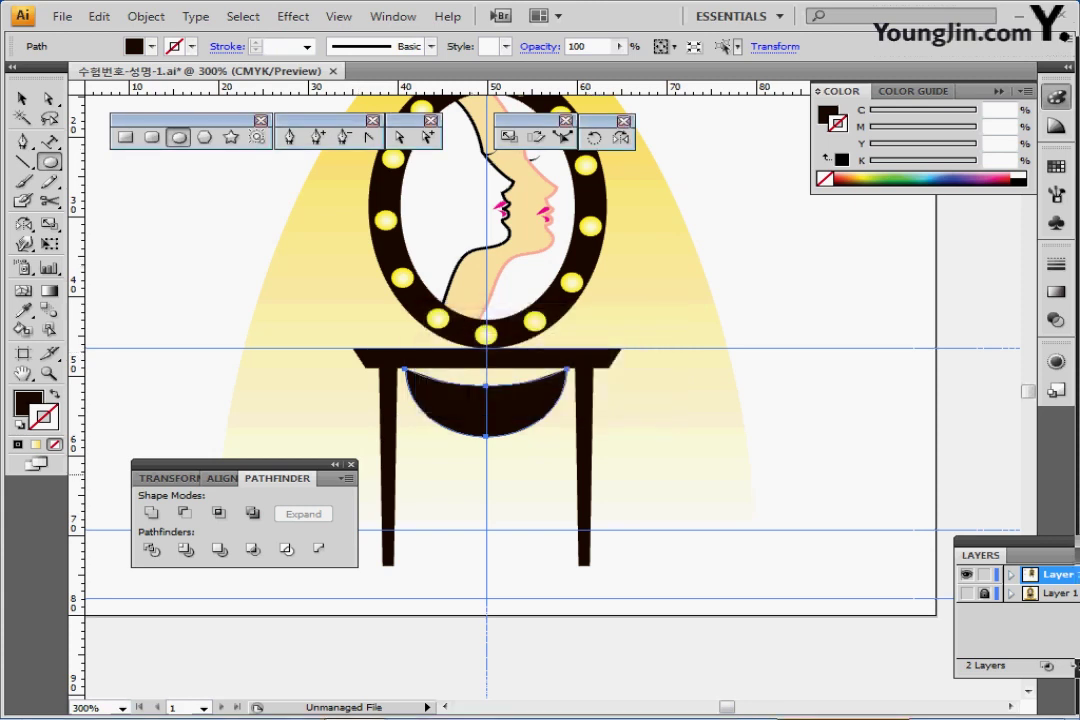
Step: Try expanding the crescent's appearance, and undo the edits back to the two separate overlapping ellipses
{"action": "left_click", "coordinate": [538, 470], "text": "ctrl"}
{"action": "left_click", "coordinate": [510, 402], "text": "ctrl"}
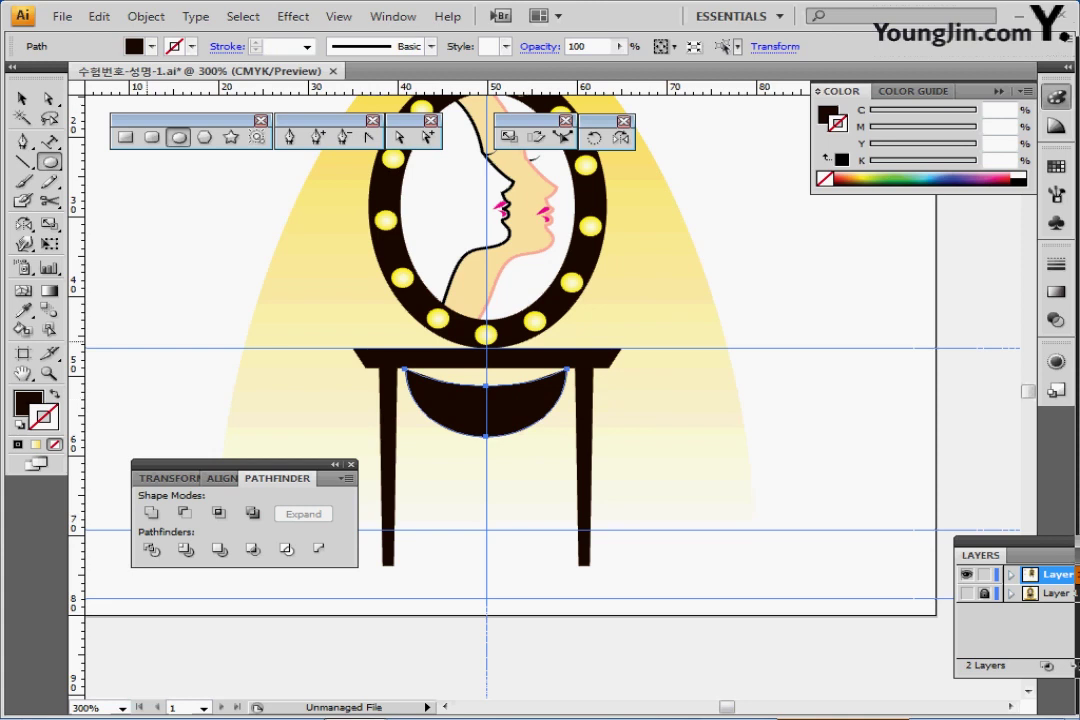
{"action": "left_click", "coordinate": [293, 17]}
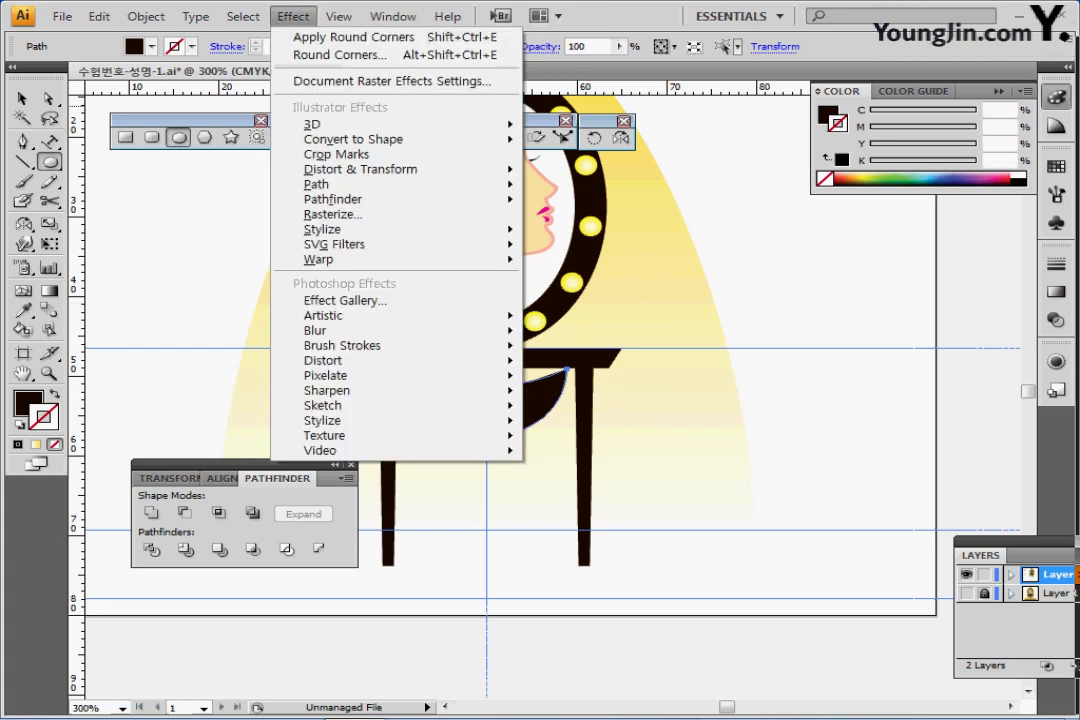
{"action": "left_click", "coordinate": [293, 17]}
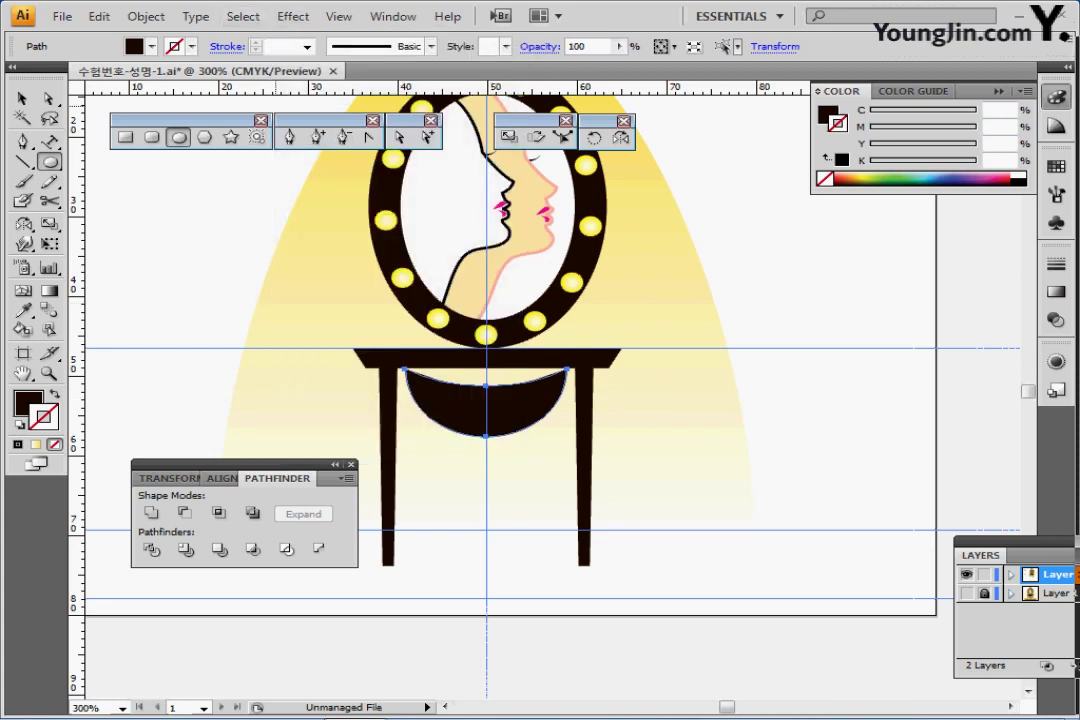
{"action": "left_click", "coordinate": [146, 16]}
{"action": "left_click", "coordinate": [213, 240]}
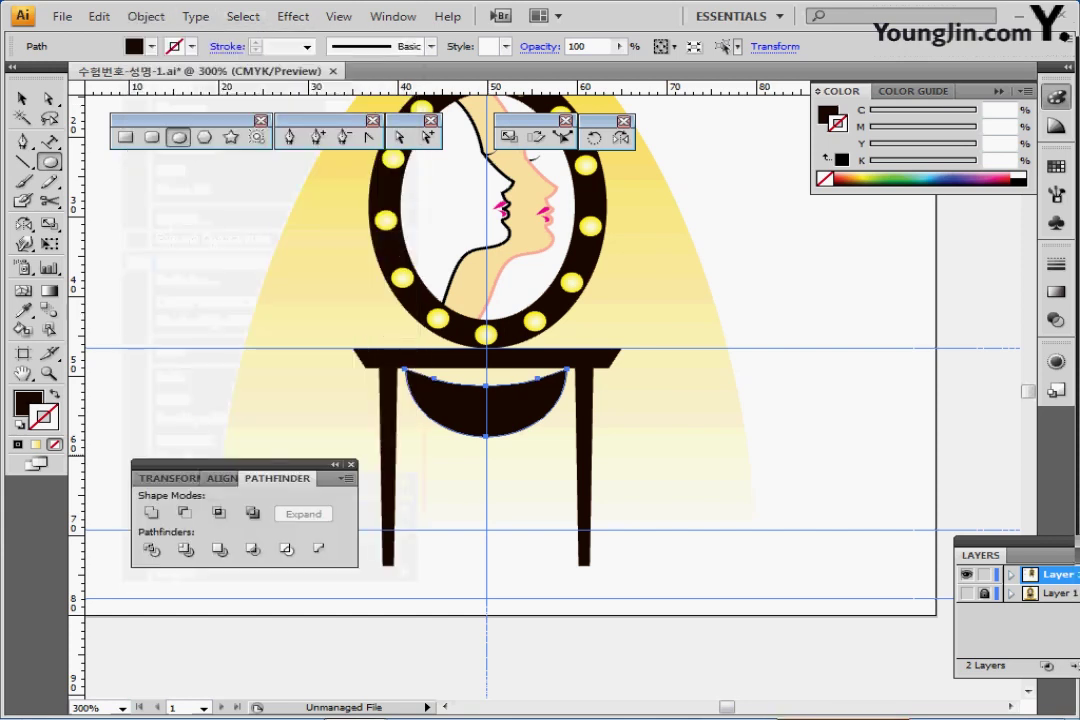
{"action": "key", "text": "ctrl+shift+a"}
{"action": "left_click", "coordinate": [517, 411], "text": "ctrl"}
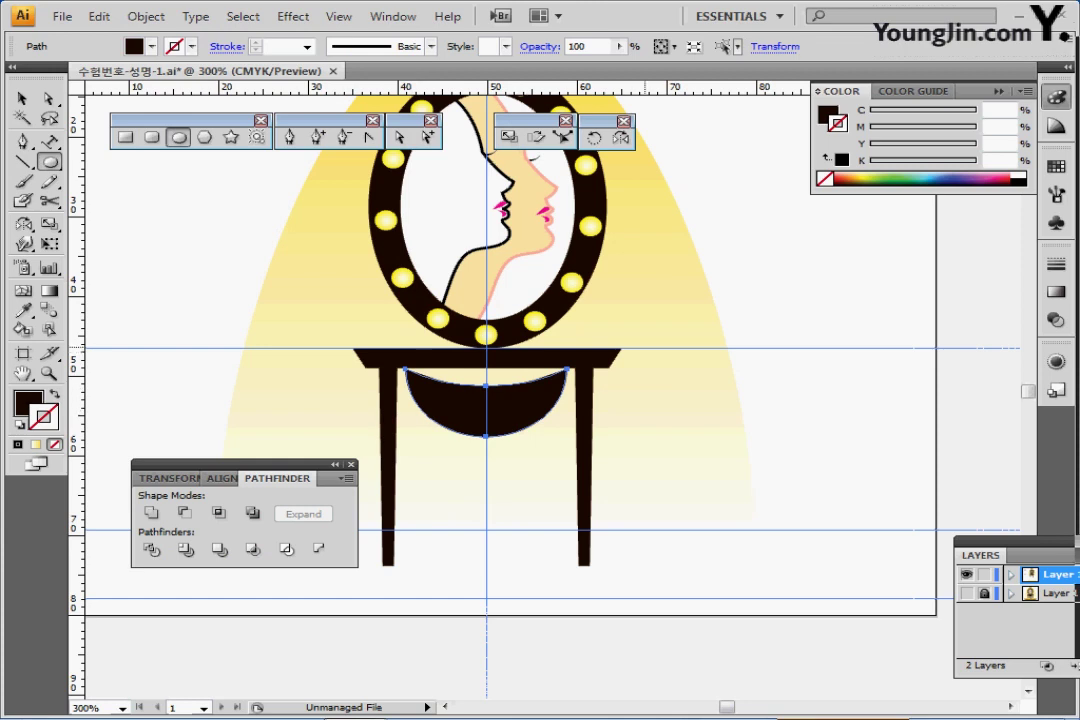
{"action": "key", "text": "ctrl+z"}
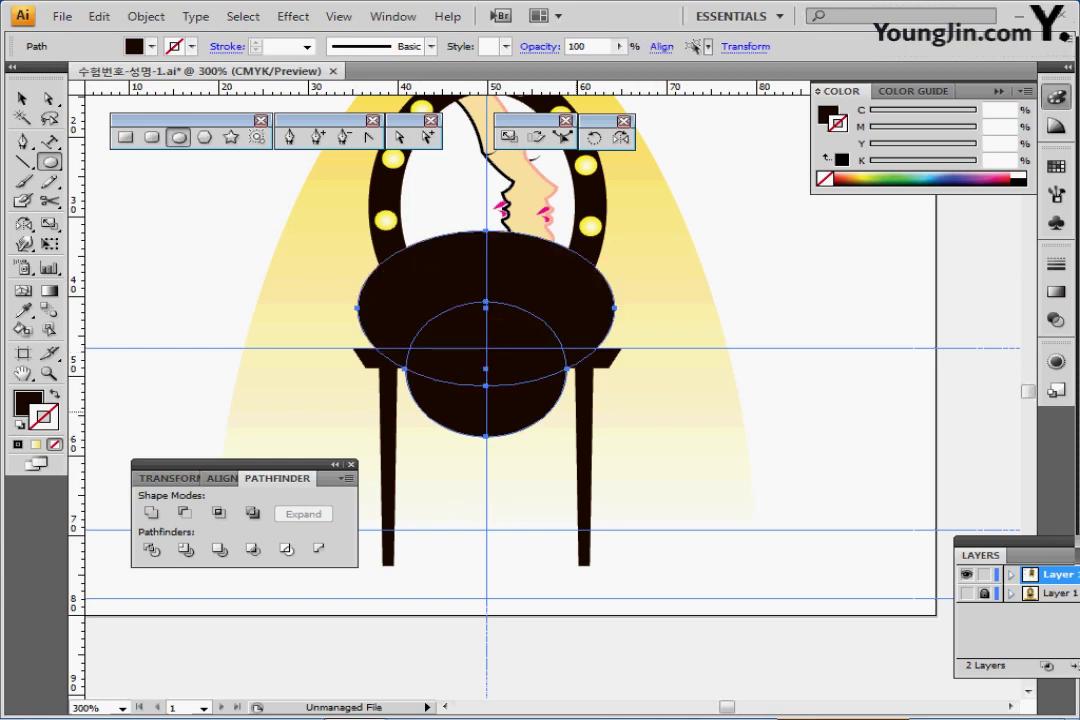
Step: Nudge the smaller ellipse slightly up and subtract the wide ellipse from it to form a crescent under the tabletop
{"action": "left_click", "coordinate": [768, 411], "text": "ctrl"}
{"action": "left_click", "coordinate": [484, 411], "text": "ctrl"}
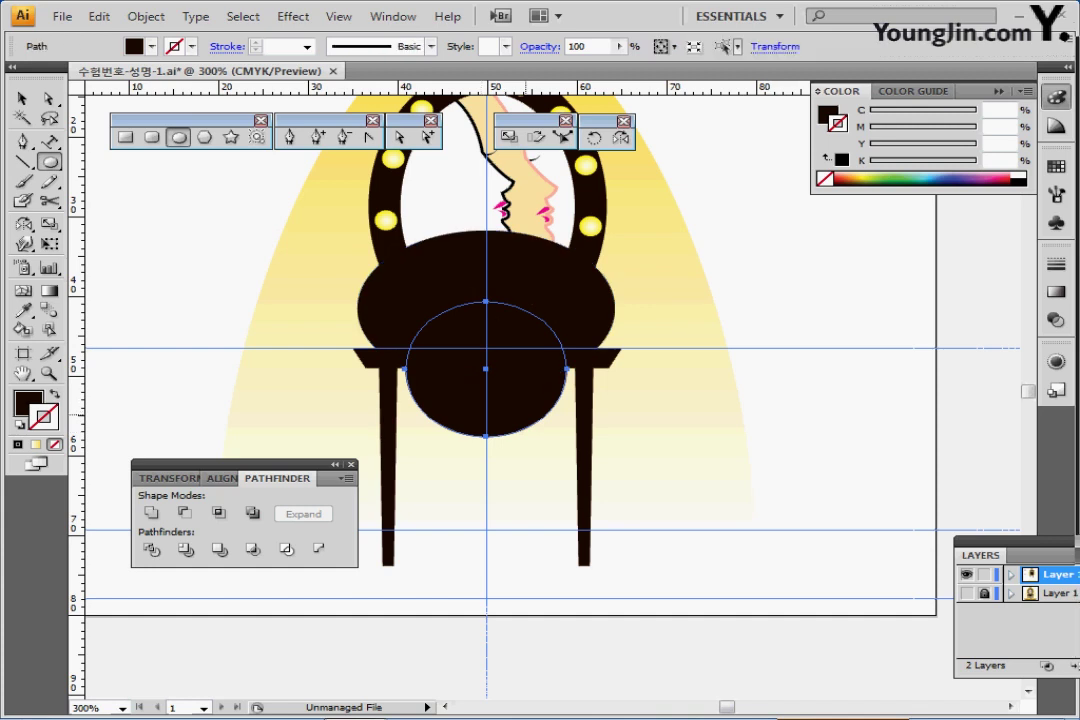
{"action": "key", "text": "Up"}
{"action": "key", "text": "Up"}
{"action": "left_click", "coordinate": [518, 288], "text": "ctrl+shift"}
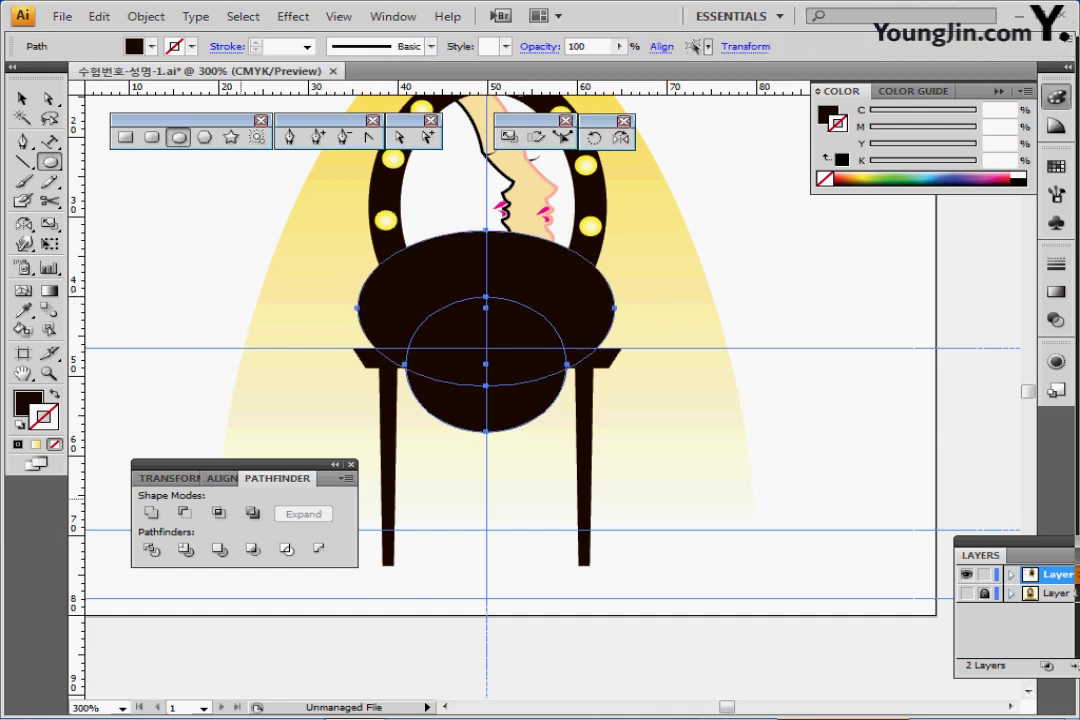
{"action": "left_click", "coordinate": [184, 512]}
Step: Apply Round Corners with a 3.5 mm radius to the crescent and expand its appearance into an editable path
{"action": "left_click", "coordinate": [243, 16]}
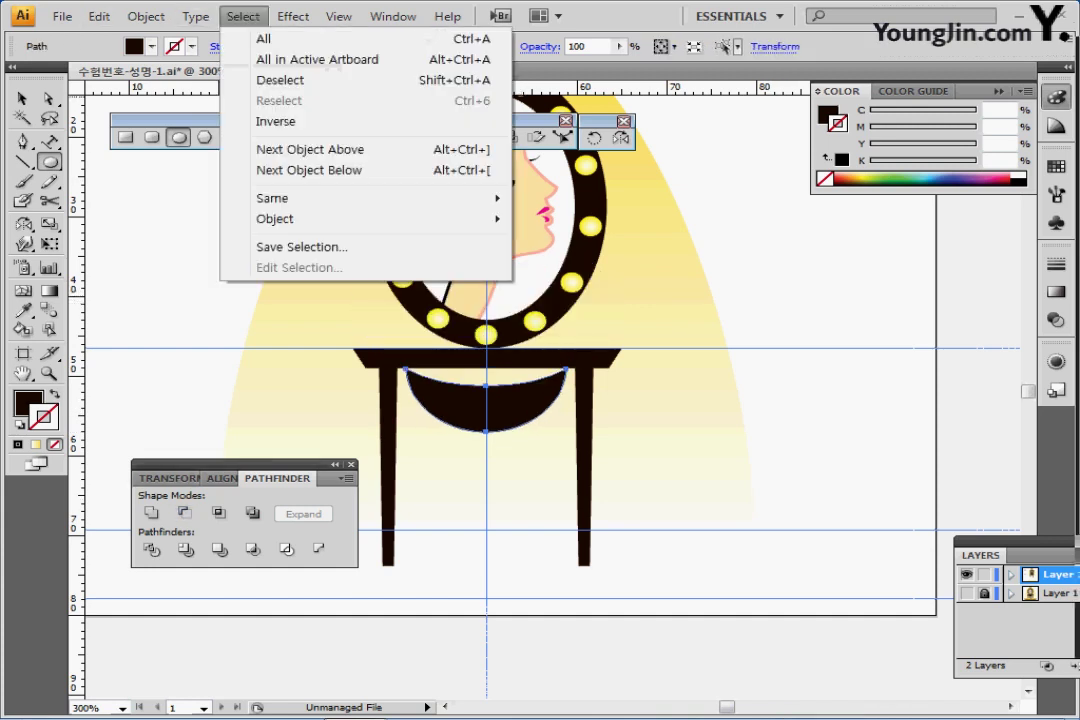
{"action": "mouse_move", "coordinate": [293, 16]}
{"action": "mouse_move", "coordinate": [322, 229]}
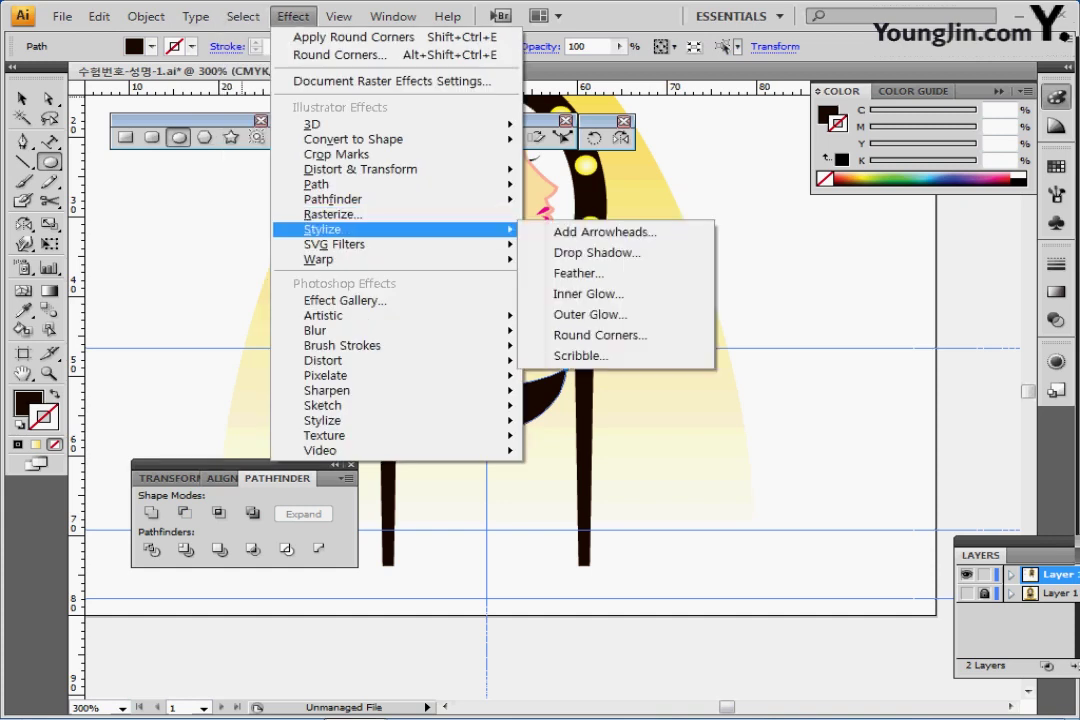
{"action": "mouse_move", "coordinate": [480, 229]}
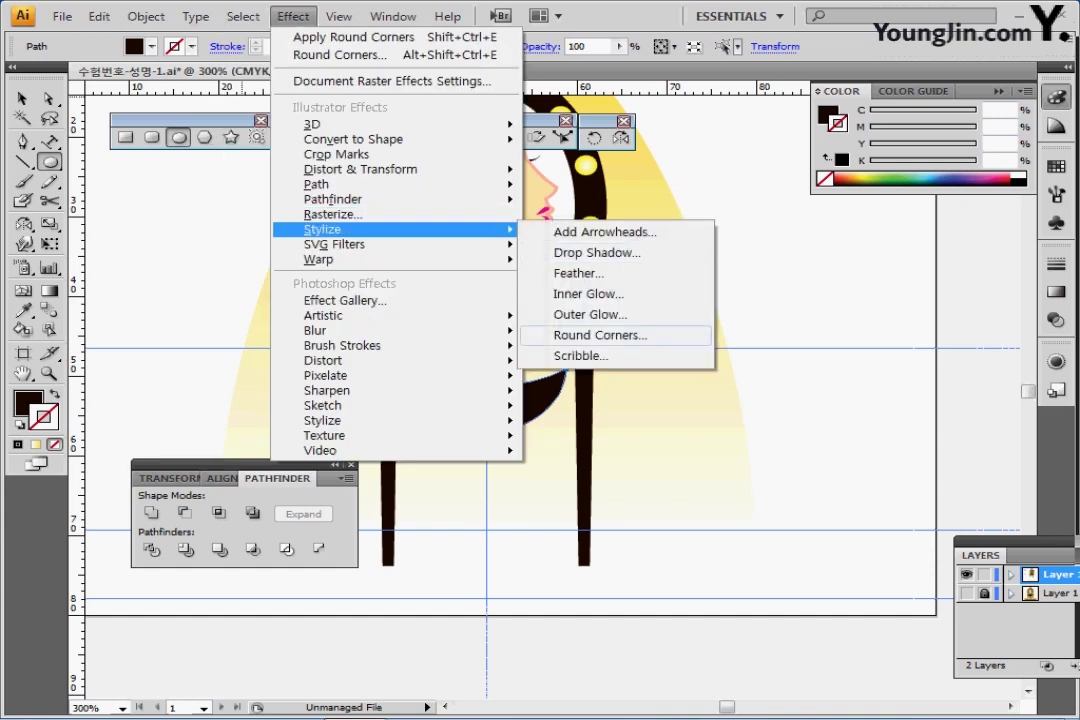
{"action": "left_click", "coordinate": [600, 335]}
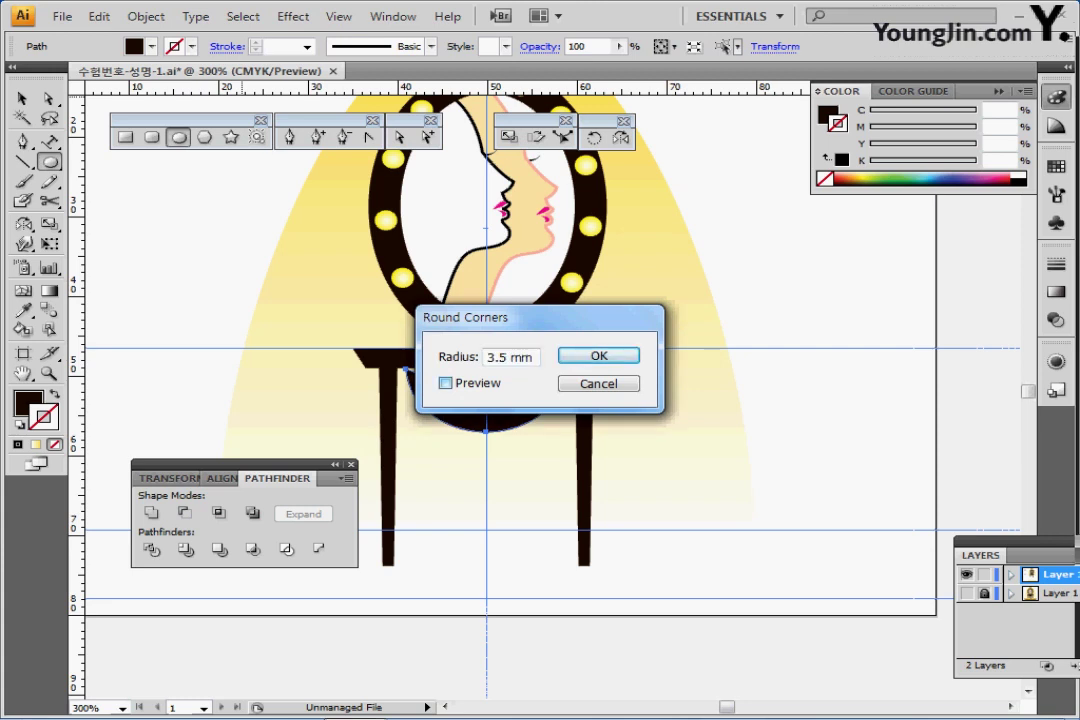
{"action": "left_click", "coordinate": [446, 383]}
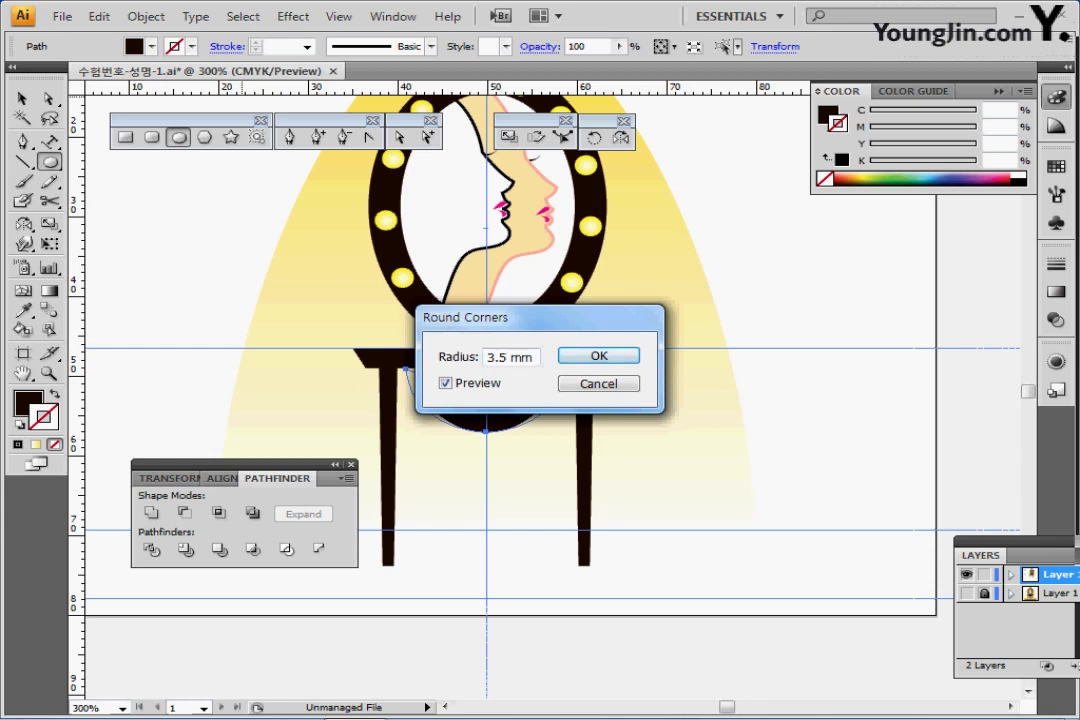
{"action": "key", "text": "Return"}
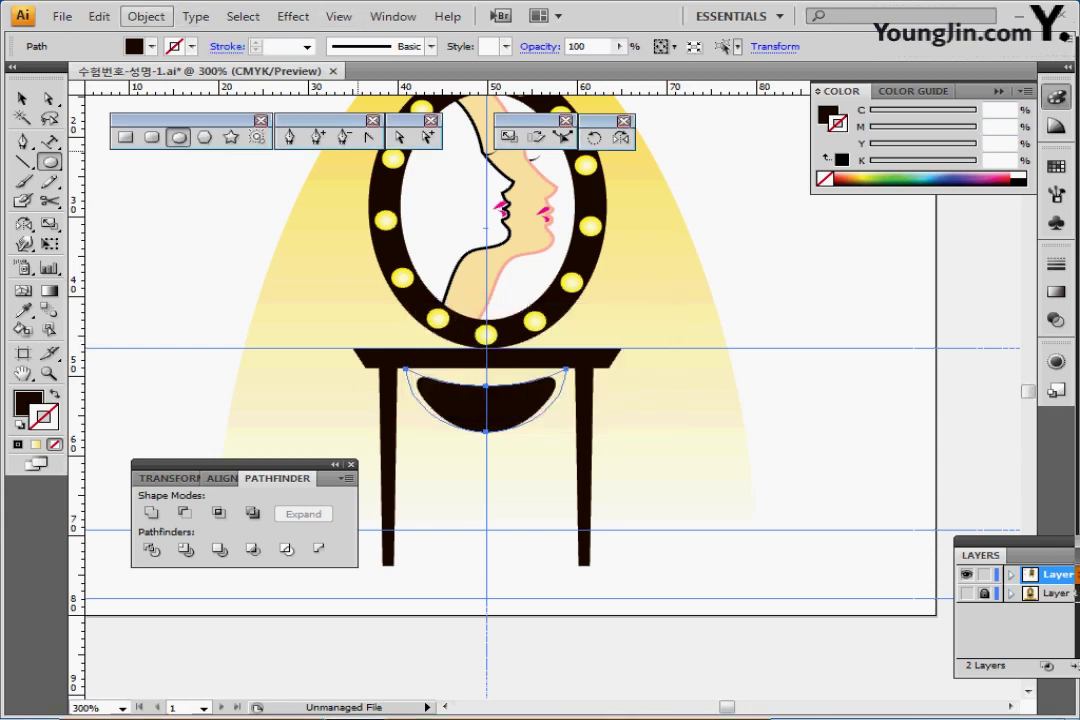
{"action": "left_click", "coordinate": [146, 16]}
{"action": "left_click", "coordinate": [213, 239]}
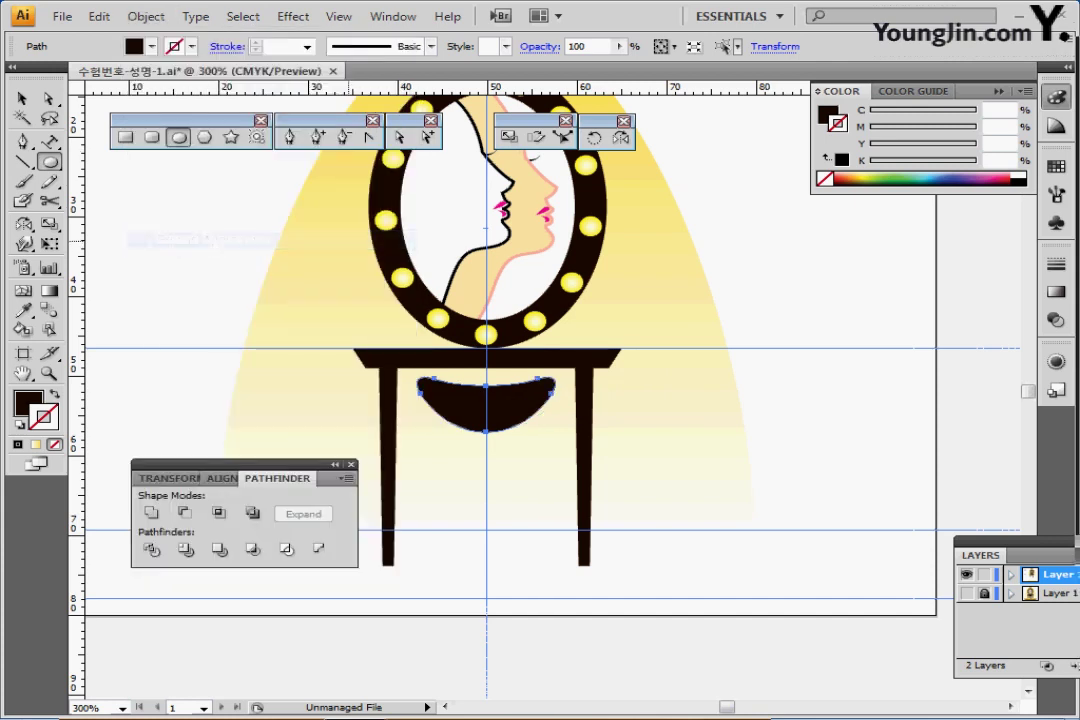
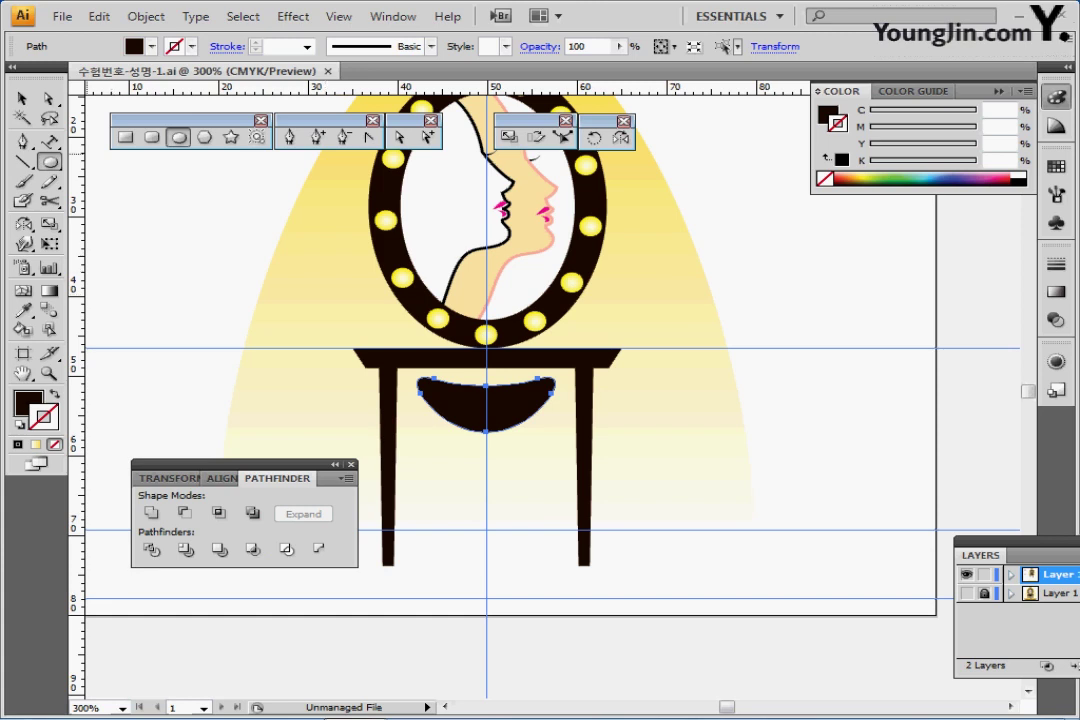
{"action": "left_click", "coordinate": [125, 138]}
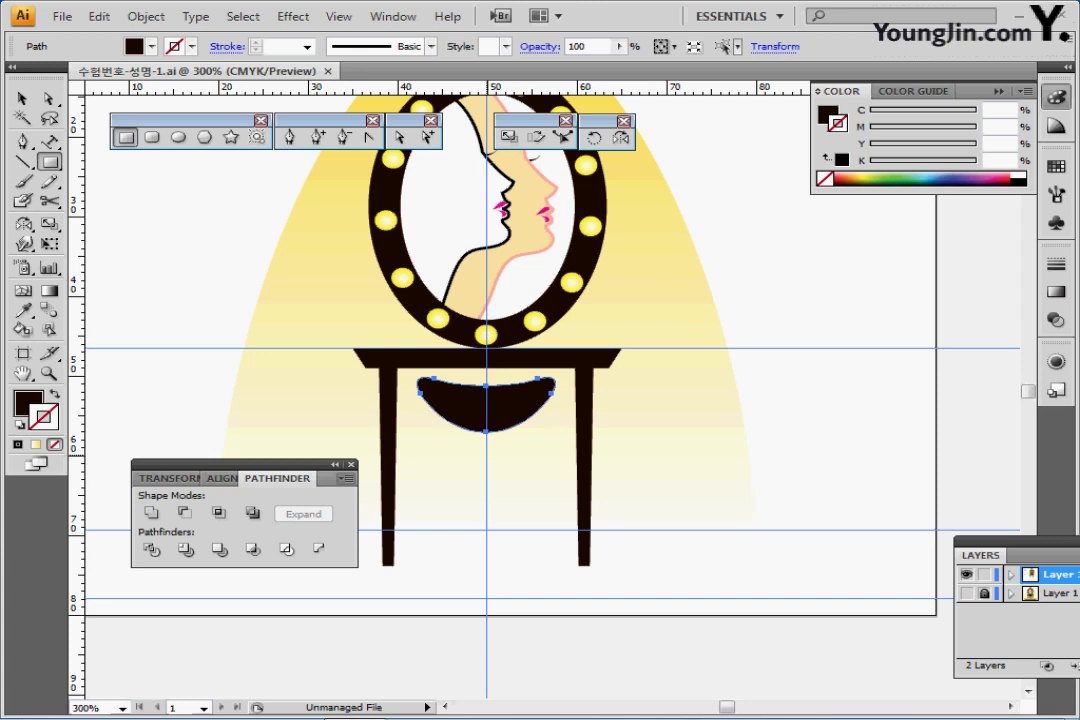
{"action": "left_click_drag", "start_coordinate": [480, 413], "coordinate": [491, 497]}
{"action": "key", "text": "ctrl+z"}
Step: Draw a narrow vertical rounded rectangle with fully rounded ends as the stool's post, centred on the vertical guide beneath the seat
{"action": "left_click", "coordinate": [152, 137]}
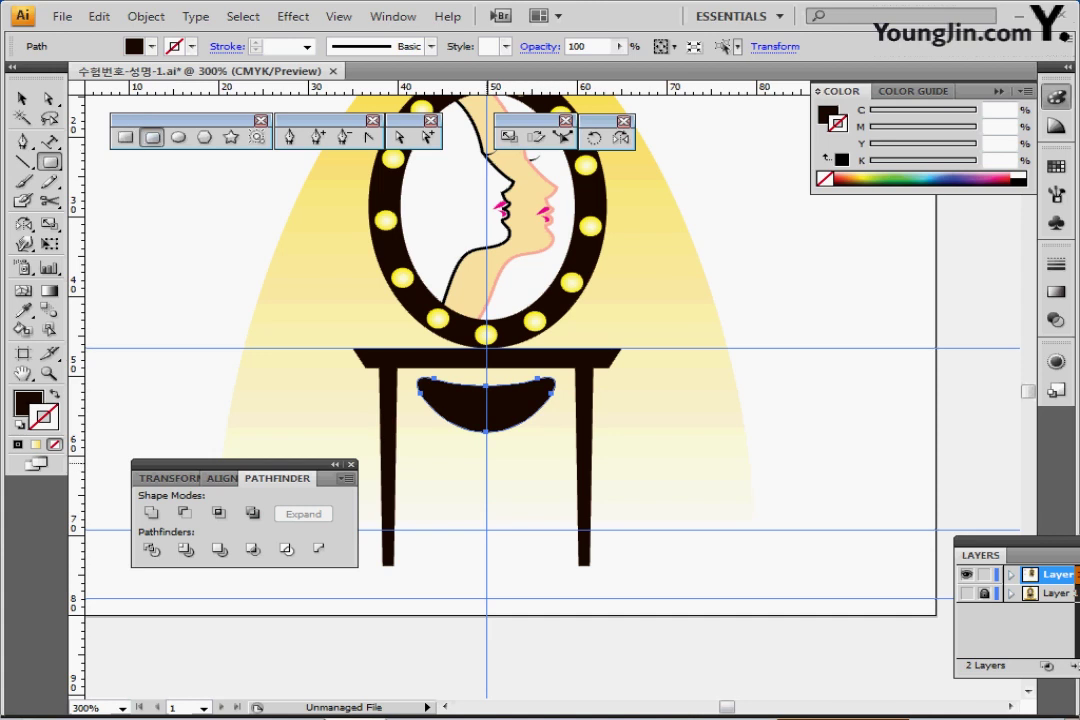
{"action": "left_click_drag", "start_coordinate": [486, 463], "coordinate": [502, 525]}
{"action": "left_click_drag", "start_coordinate": [472, 403], "coordinate": [478, 420]}
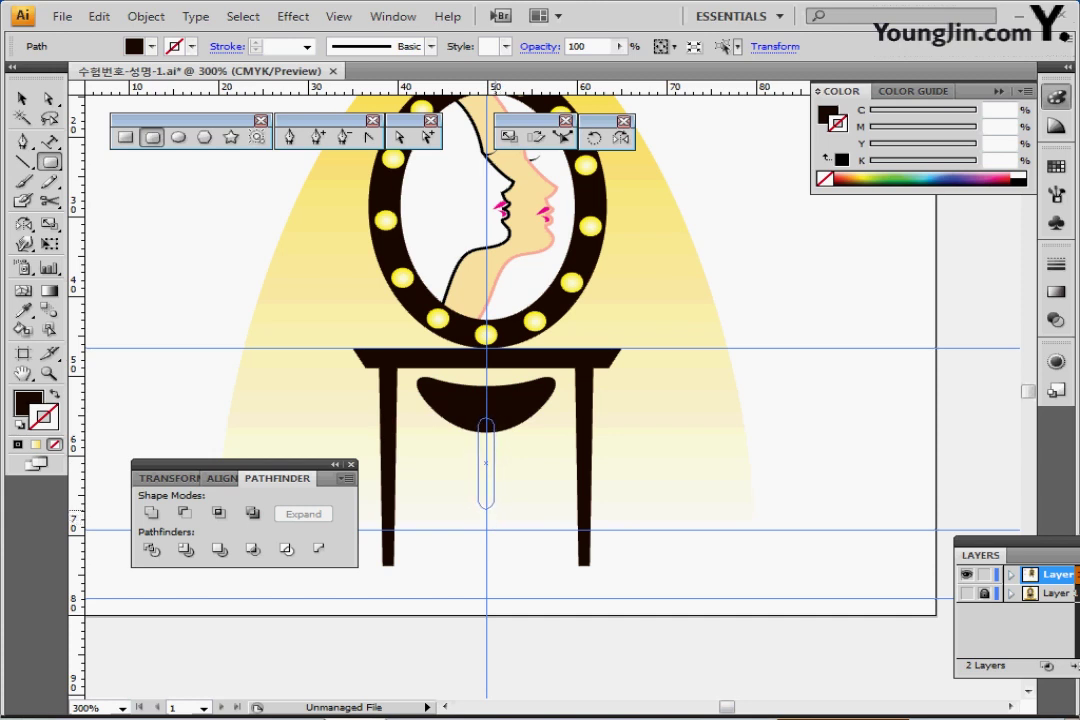
{"action": "left_click_drag", "start_coordinate": [494, 509], "coordinate": [492, 510]}
Step: Draw a small rounded block about 2.6 by 3.1 mm on the upper part of the stool's post, centred on the vertical guide
{"action": "left_click_drag", "start_coordinate": [479, 418], "coordinate": [487, 452]}
{"action": "left_click_drag", "start_coordinate": [493, 466], "coordinate": [499, 470]}
{"action": "left_click_drag", "start_coordinate": [487, 449], "coordinate": [496, 460]}
{"action": "key", "text": "ctrl+plus"}
{"action": "key", "text": "ctrl+plus"}
{"action": "left_click_drag", "start_coordinate": [567, 374], "coordinate": [508, 358]}
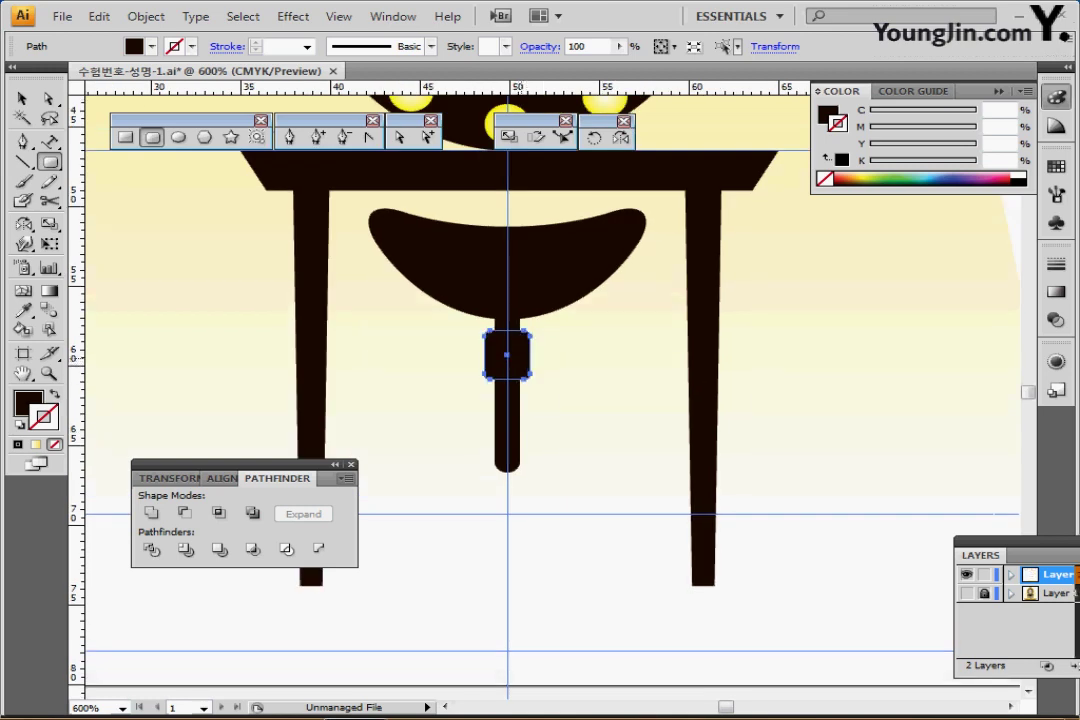
Step: Draw a small ellipse at the foot of the post and a wider ellipse overlapping just below it as the stool's base
{"action": "key", "text": "p"}
{"action": "key", "text": "l"}
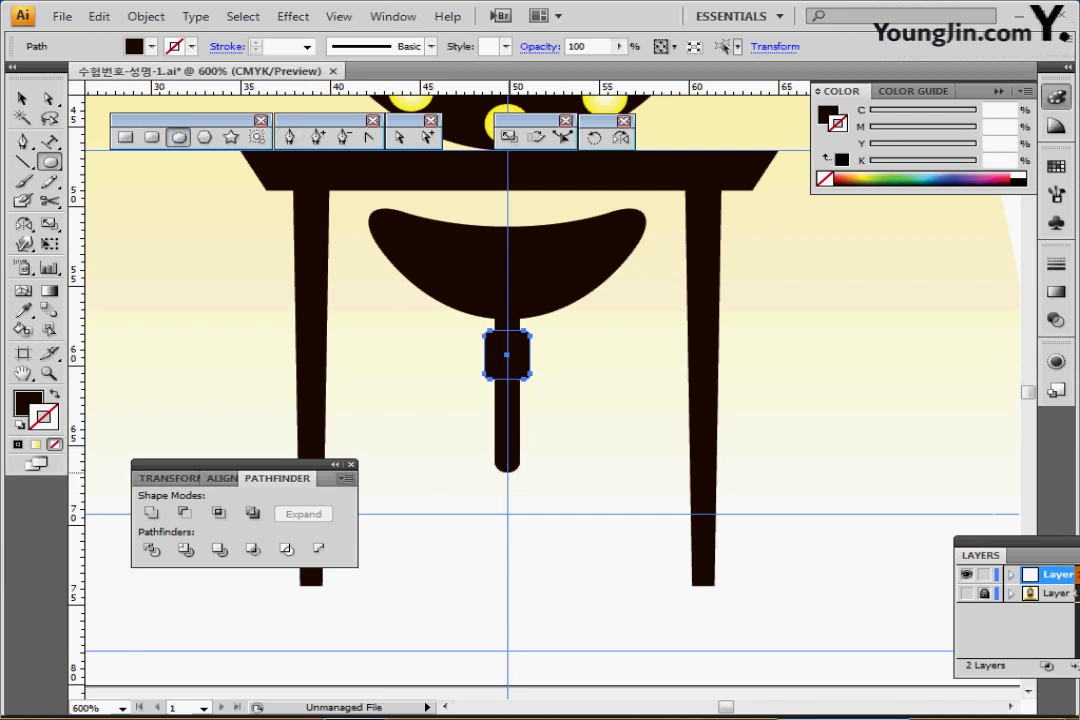
{"action": "left_click_drag", "start_coordinate": [508, 472], "coordinate": [608, 550]}
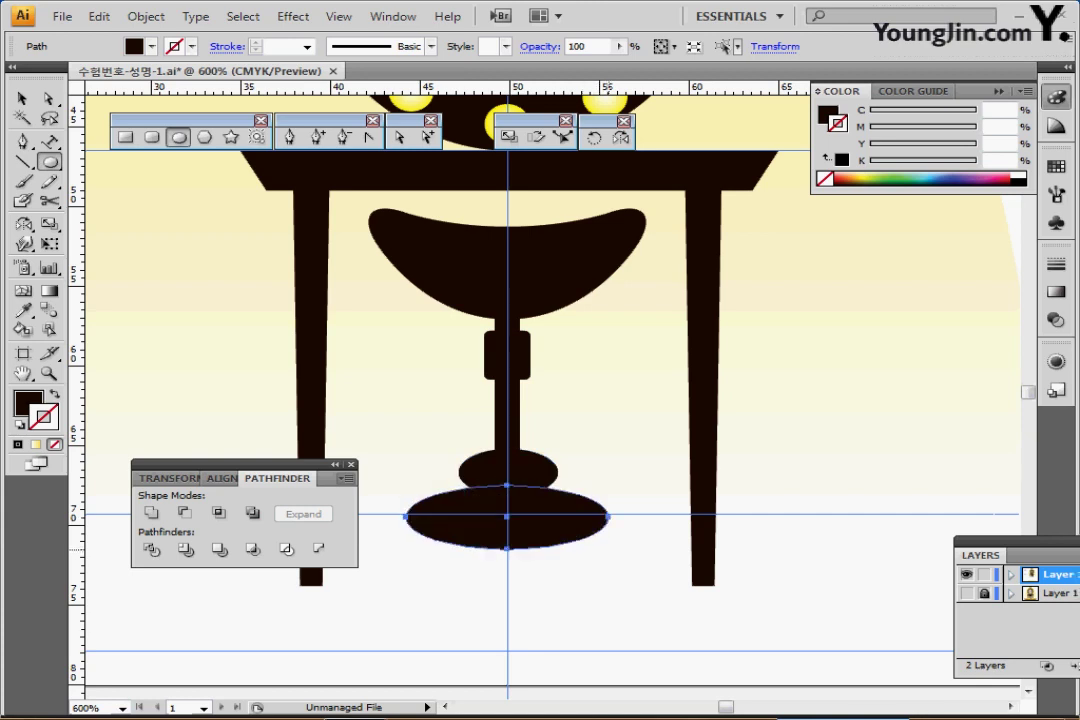
{"action": "left_click_drag", "start_coordinate": [513, 502], "coordinate": [609, 532]}
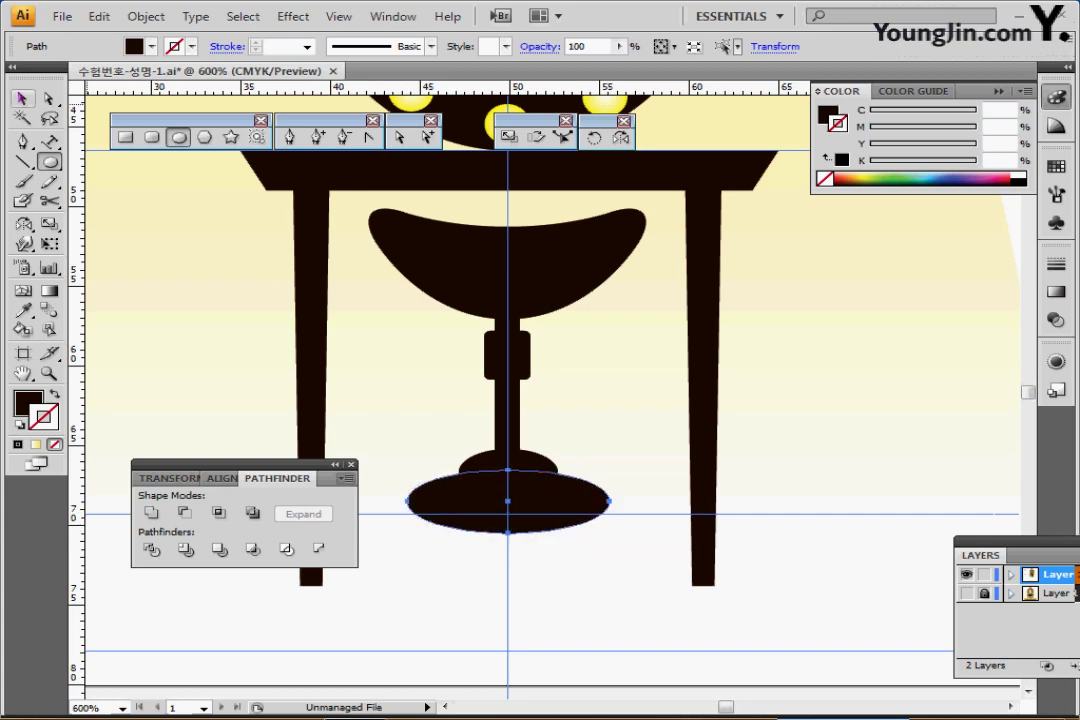
Step: Select the seat, post, block and both base ellipses and align their horizontal centres
{"action": "left_click", "coordinate": [22, 99]}
{"action": "left_click", "coordinate": [510, 278]}
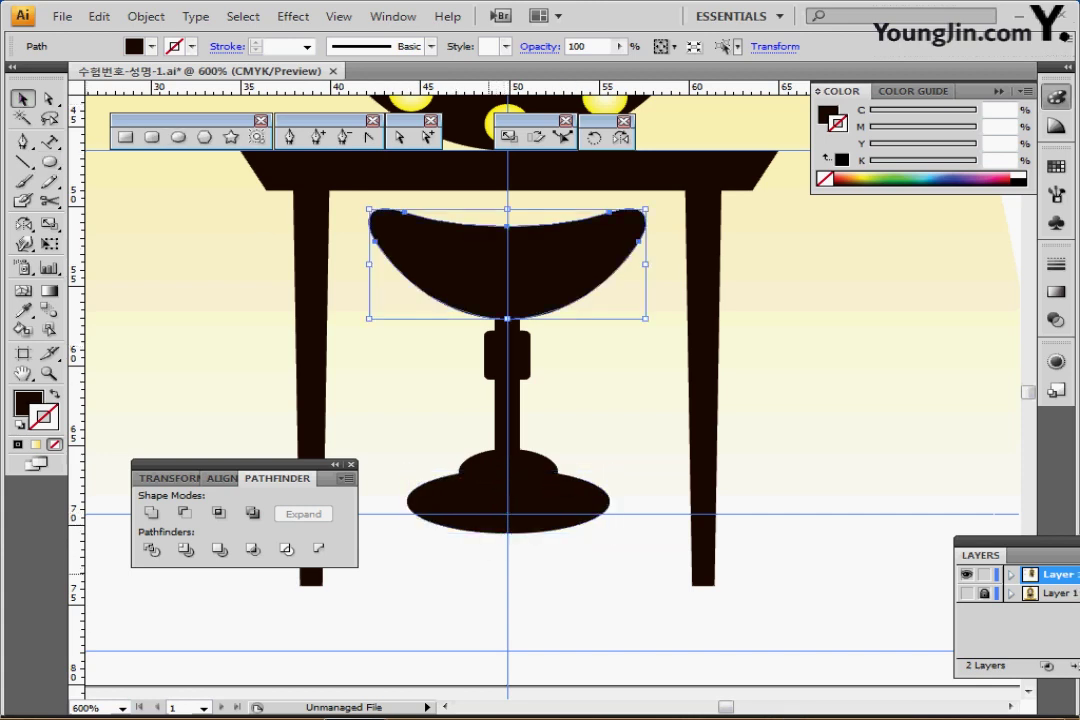
{"action": "key", "text": "ctrl+y"}
{"action": "left_click_drag", "start_coordinate": [551, 280], "coordinate": [563, 264]}
{"action": "key", "text": "ctrl+y"}
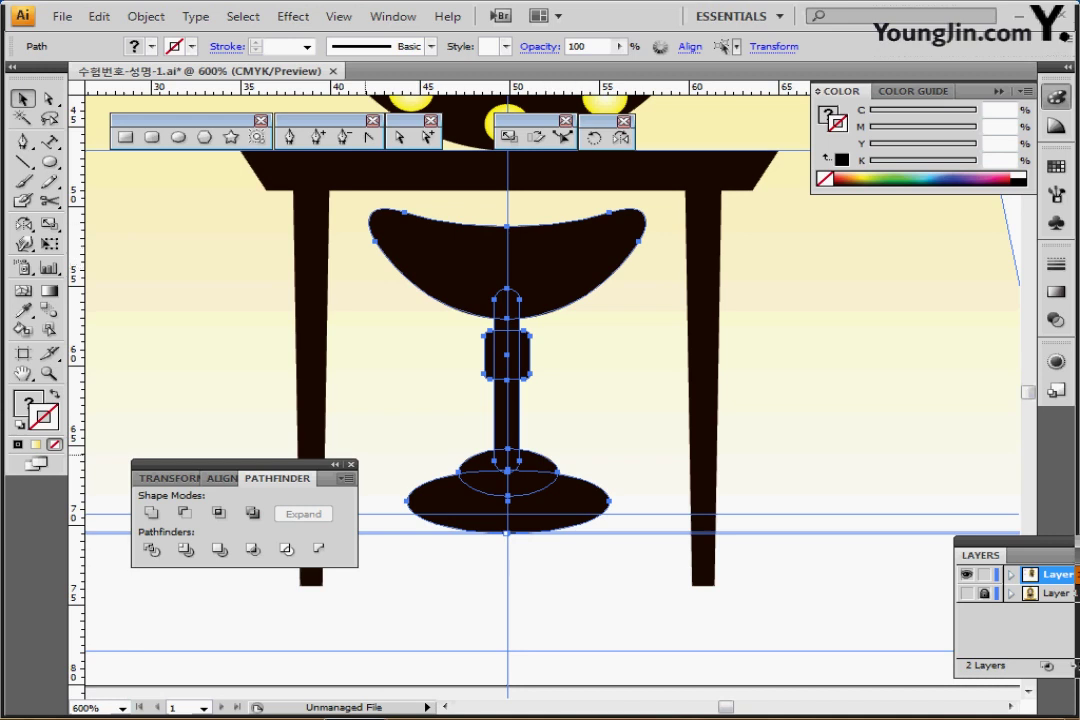
{"action": "left_click", "coordinate": [222, 478]}
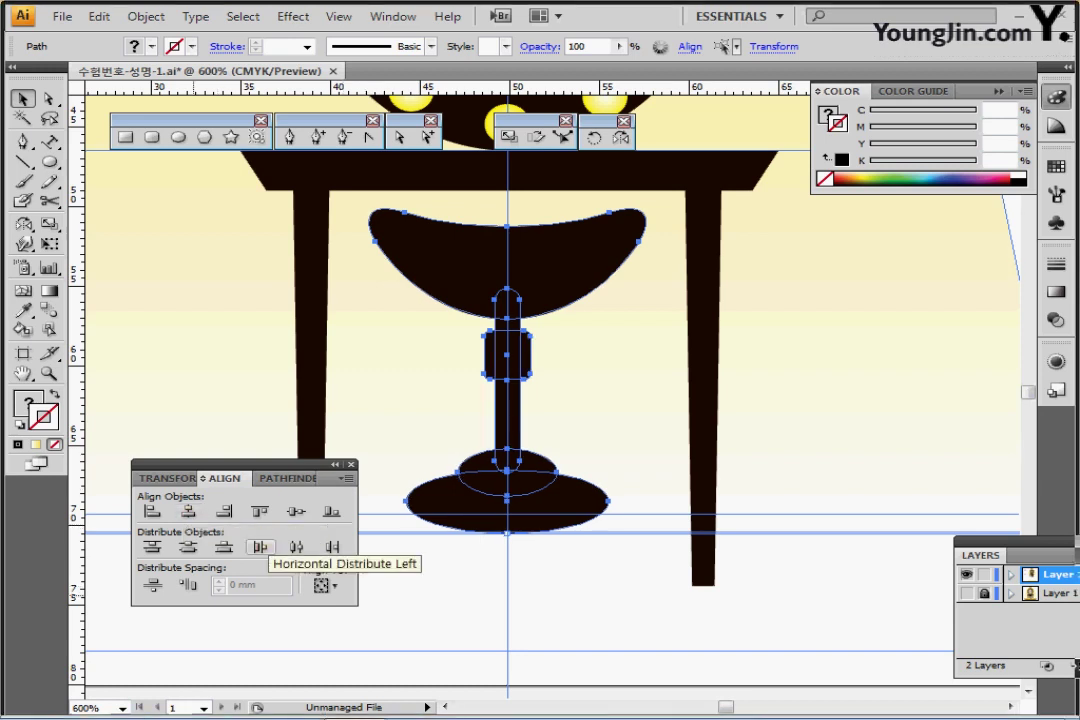
{"action": "left_click", "coordinate": [287, 479]}
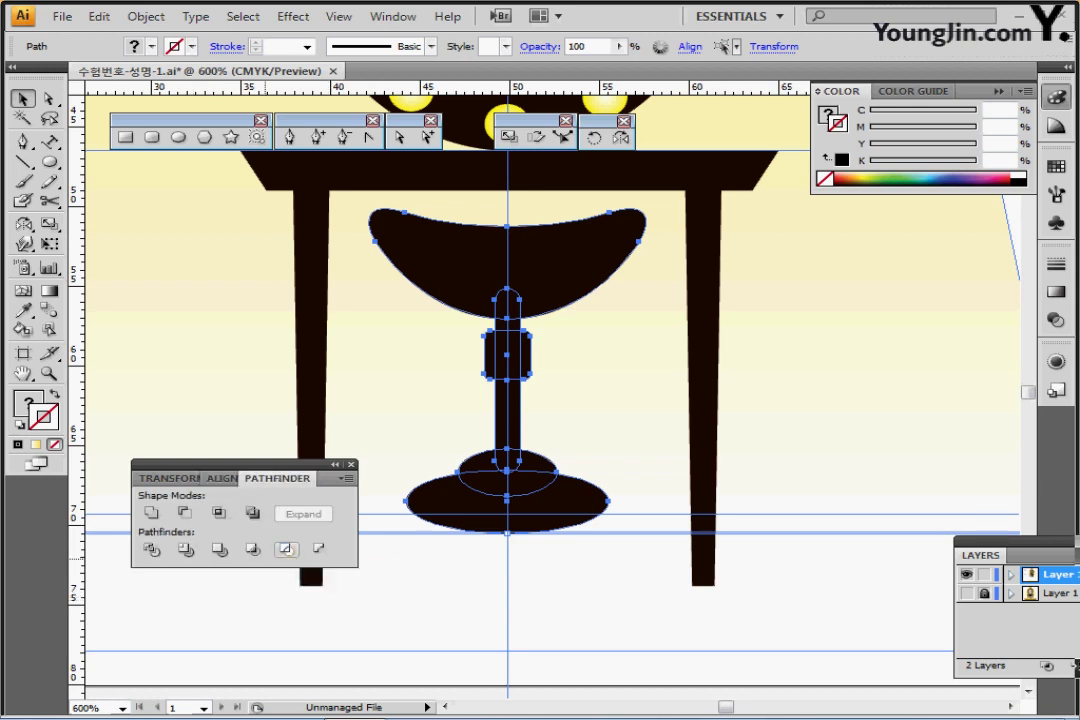
Step: Move the post, block and both base ellipses slightly down together, keeping the post's upper end inside the seat
{"action": "left_click", "coordinate": [449, 577]}
{"action": "left_click", "coordinate": [510, 405]}
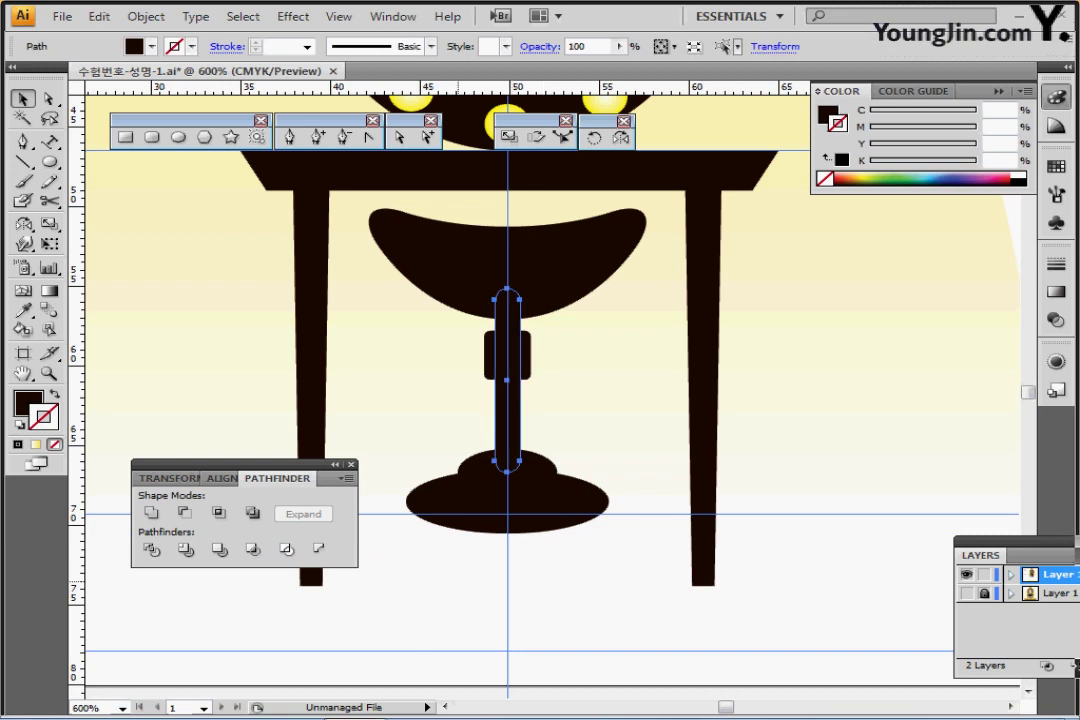
{"action": "key", "text": "ctrl+y"}
{"action": "left_click_drag", "start_coordinate": [533, 570], "coordinate": [444, 368]}
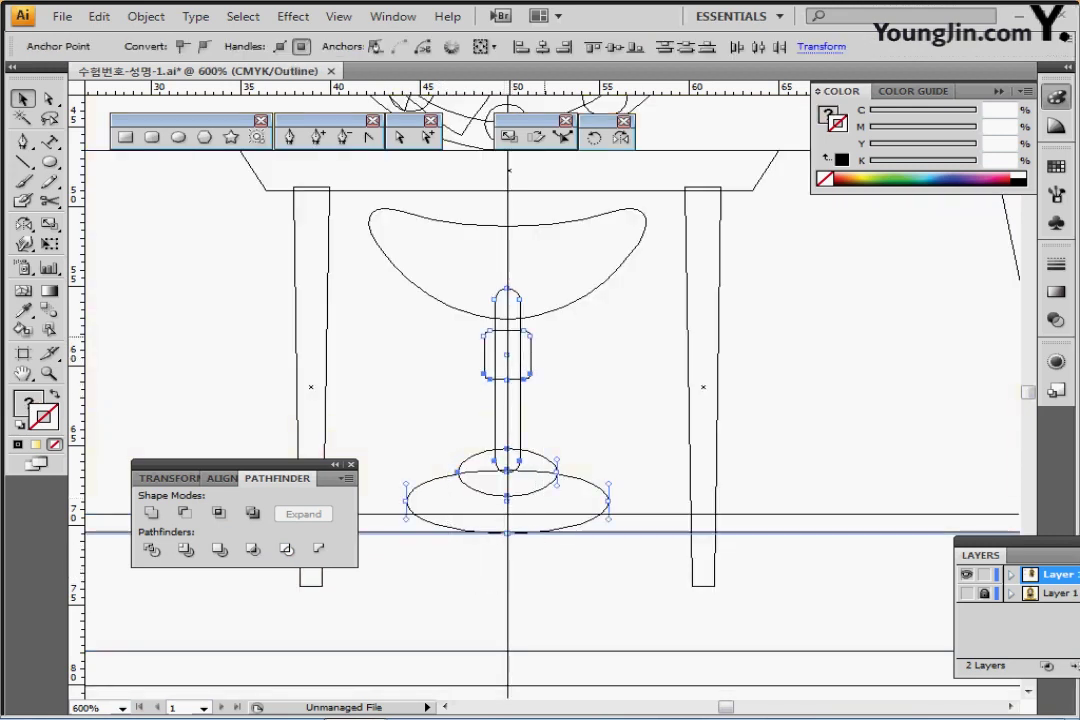
{"action": "left_click", "coordinate": [482, 533], "text": "shift"}
{"action": "left_click_drag", "start_coordinate": [507, 354], "coordinate": [507, 370]}
{"action": "left_click_drag", "start_coordinate": [507, 435], "coordinate": [507, 436]}
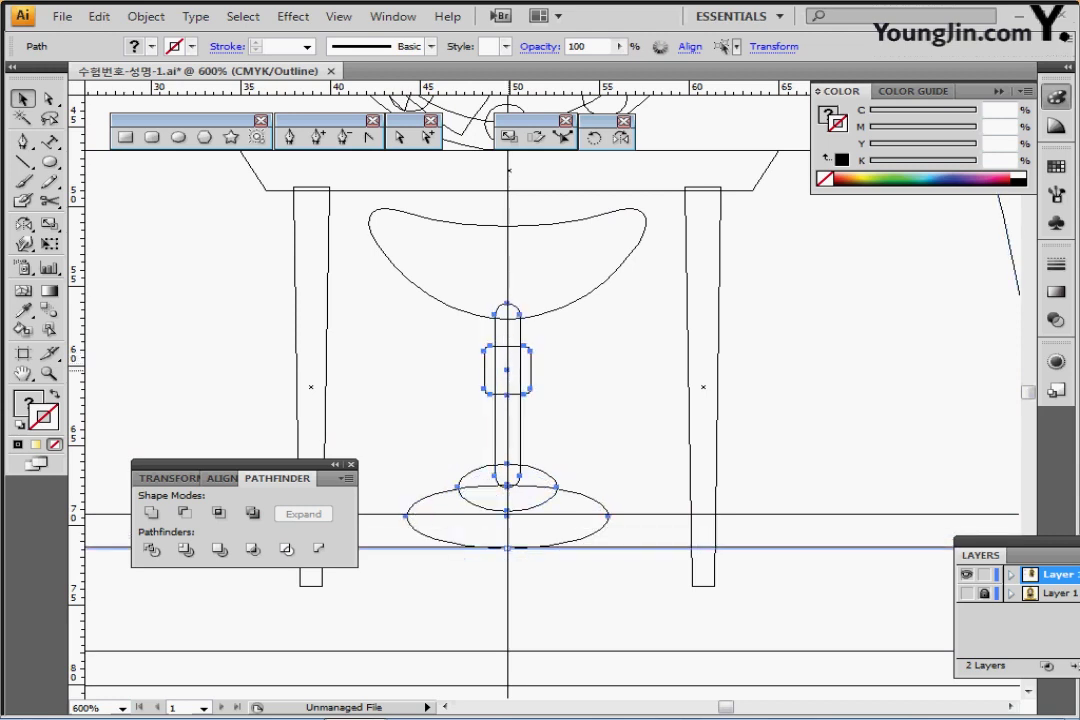
{"action": "key", "text": "ctrl+y"}
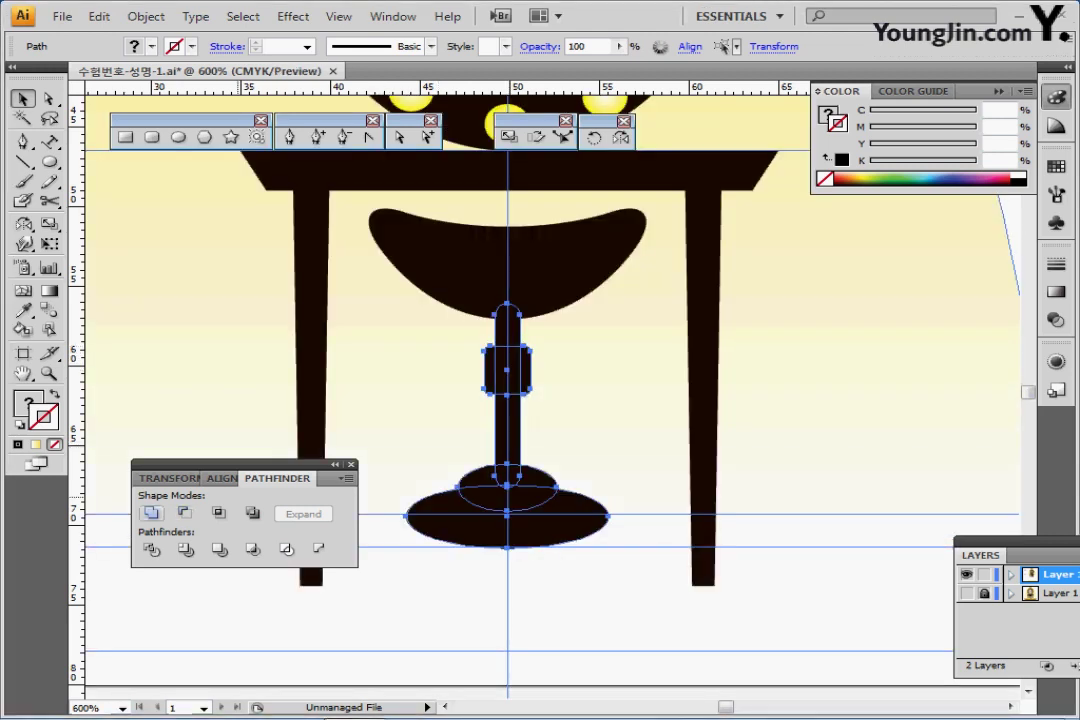
Step: Unite the seat, post, block and both base ellipses into a single stool shape
{"action": "left_click", "coordinate": [151, 513]}
{"action": "key", "text": "ctrl+z"}
{"action": "left_click", "coordinate": [528, 617]}
{"action": "left_click", "coordinate": [521, 293]}
{"action": "left_click", "coordinate": [514, 373], "text": "shift"}
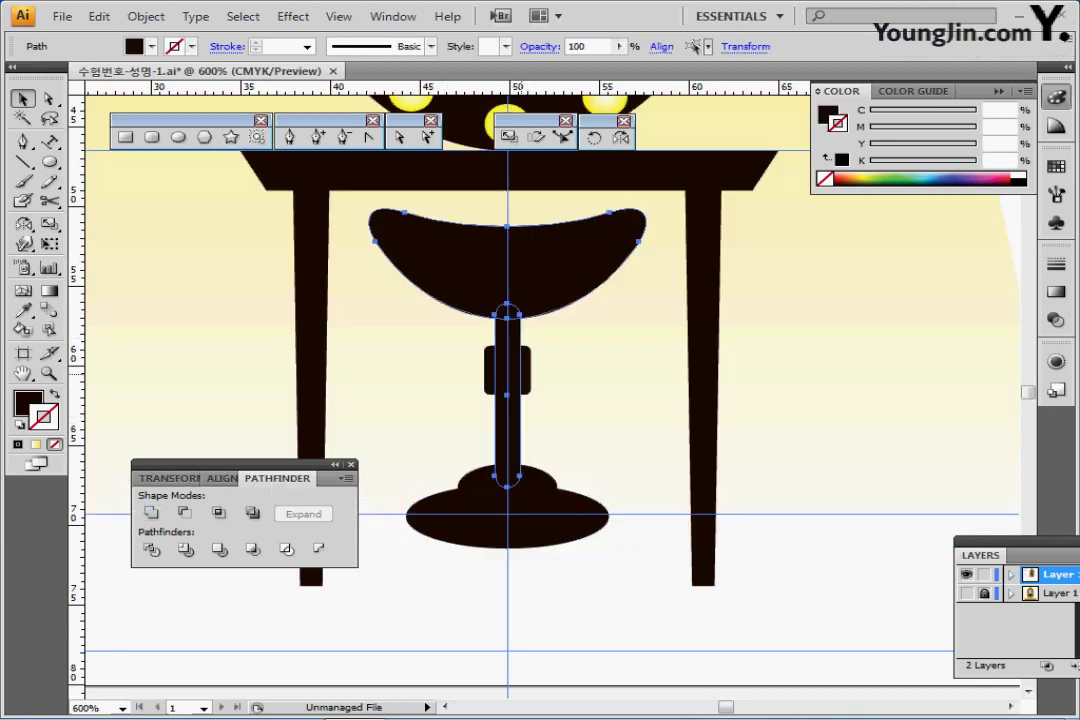
{"action": "left_click", "coordinate": [527, 379], "text": "shift"}
{"action": "left_click", "coordinate": [535, 520], "text": "shift"}
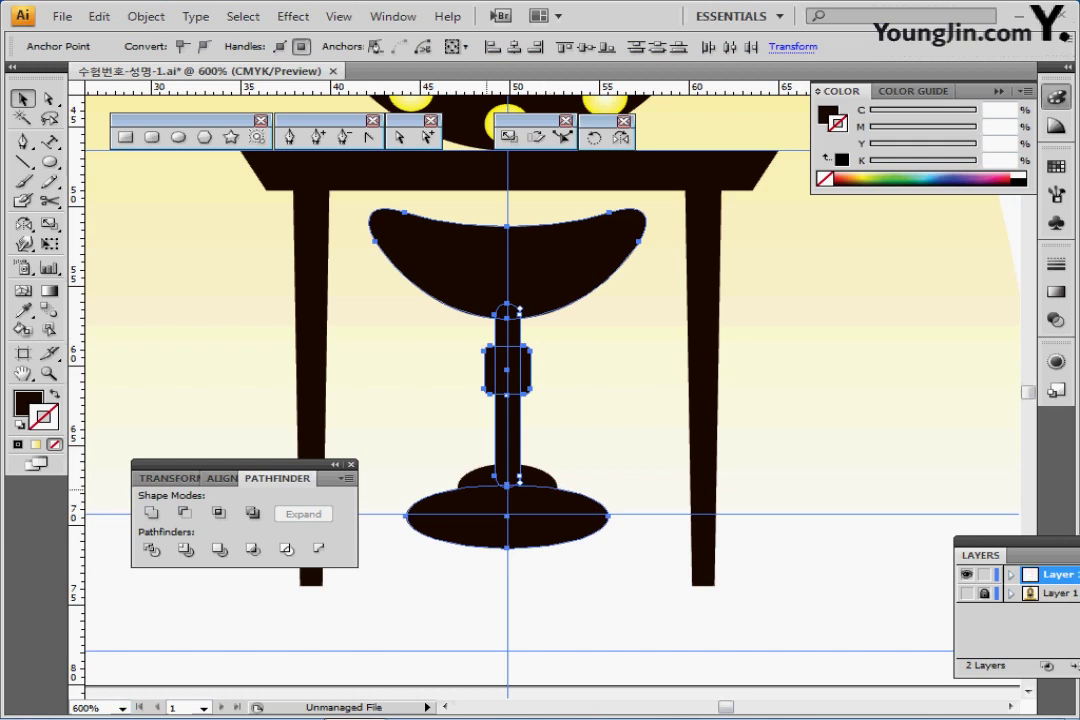
{"action": "left_click", "coordinate": [484, 480], "text": "shift"}
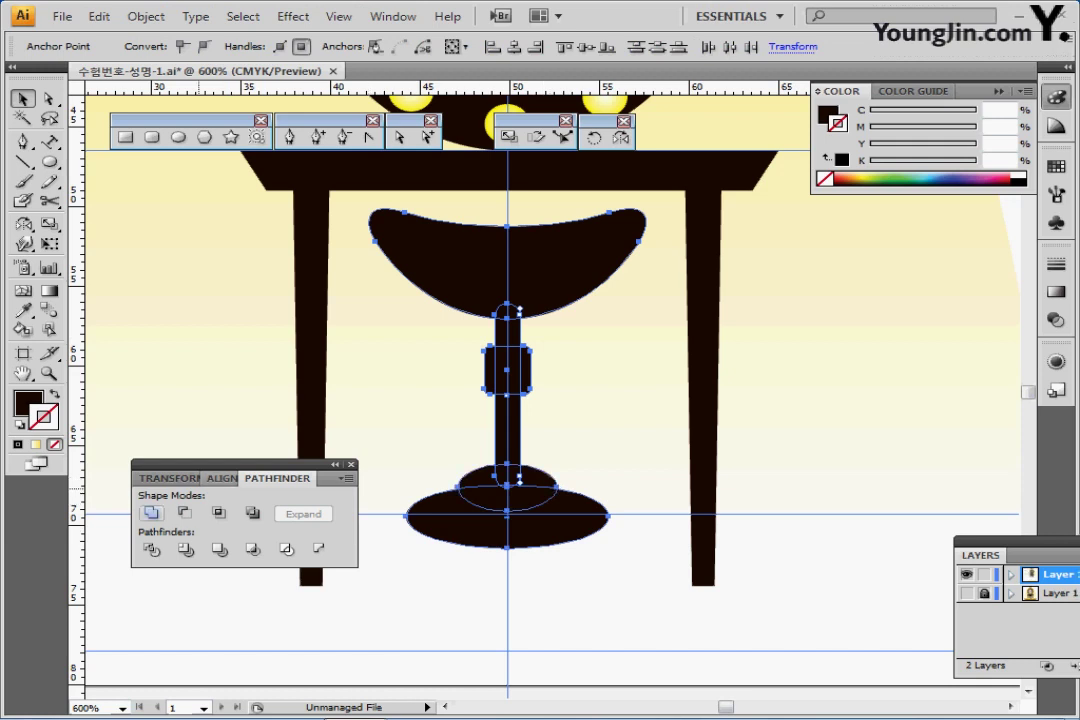
{"action": "left_click", "coordinate": [151, 512]}
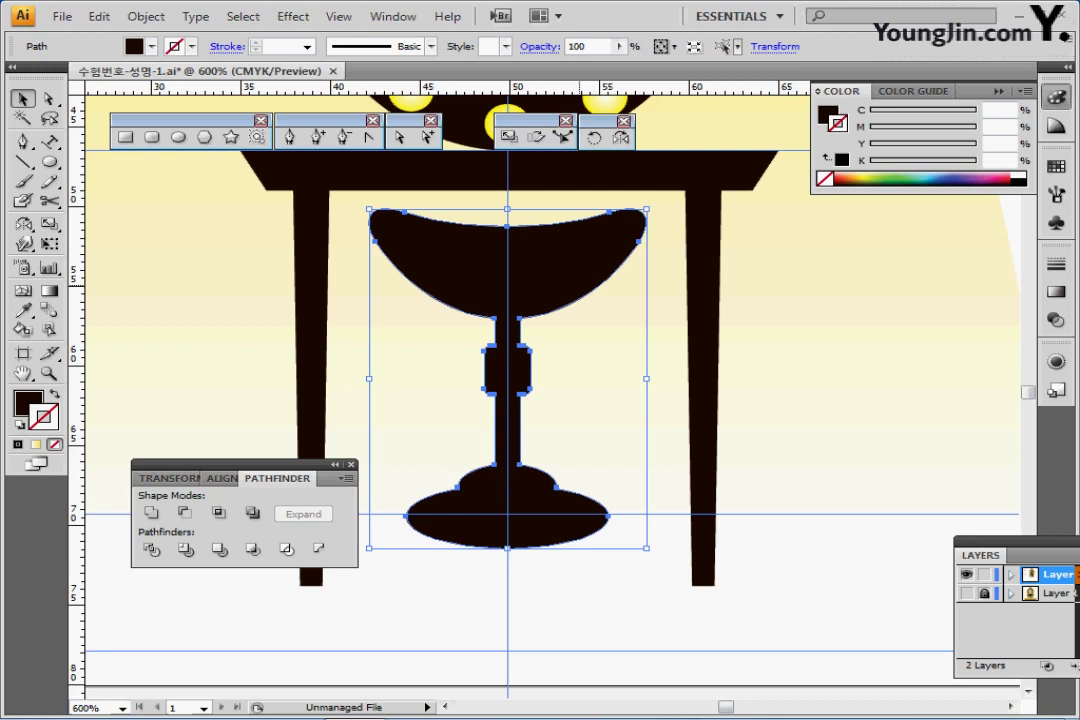
Step: Deselect the stool and pick up the brown swatch square's colour as the current fill, leaving nothing selected
{"action": "key", "text": "ctrl+shift+b"}
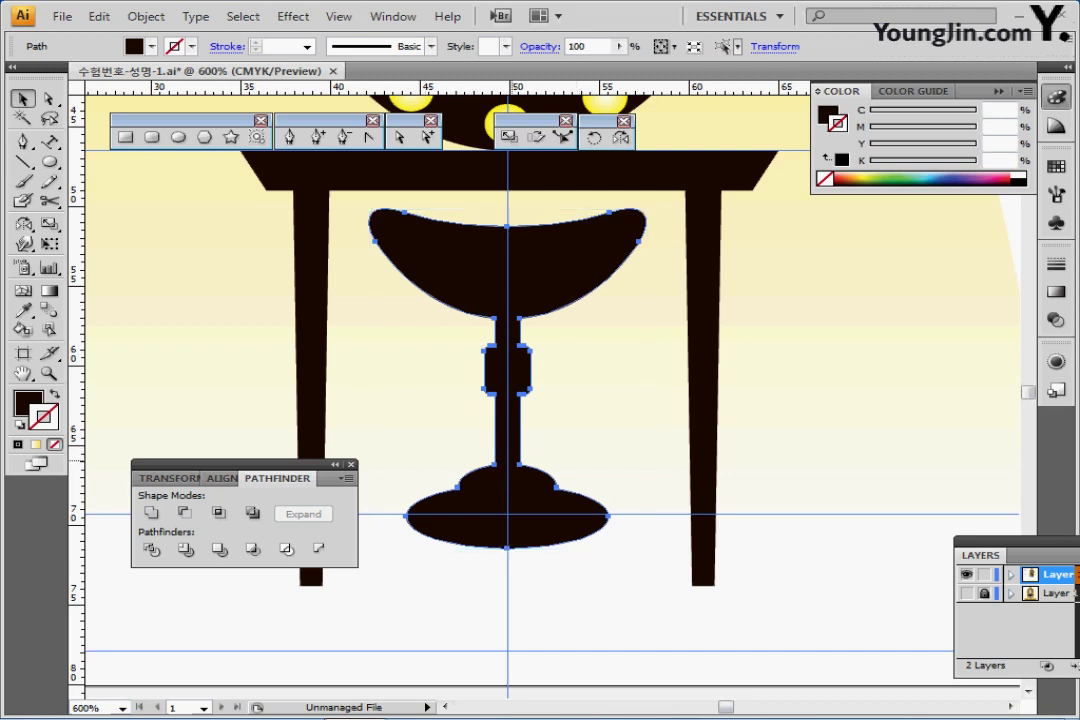
{"action": "key", "text": "ctrl+minus"}
{"action": "key", "text": "ctrl+minus"}
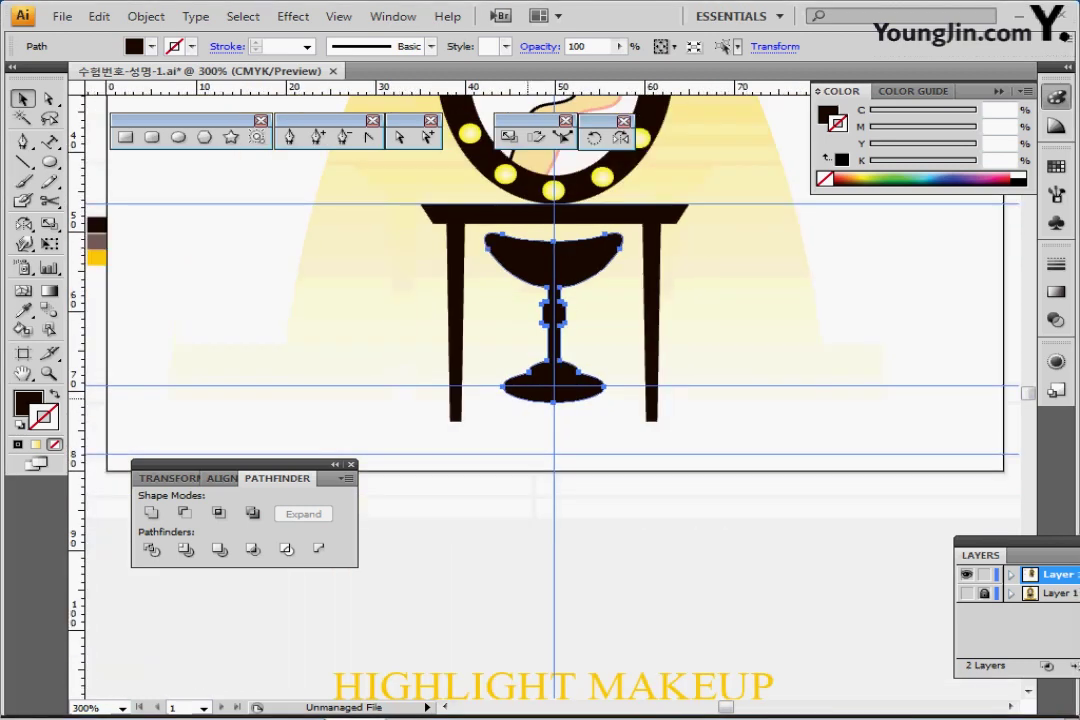
{"action": "key", "text": "ctrl+shift+b"}
{"action": "key", "text": "ctrl+shift+a"}
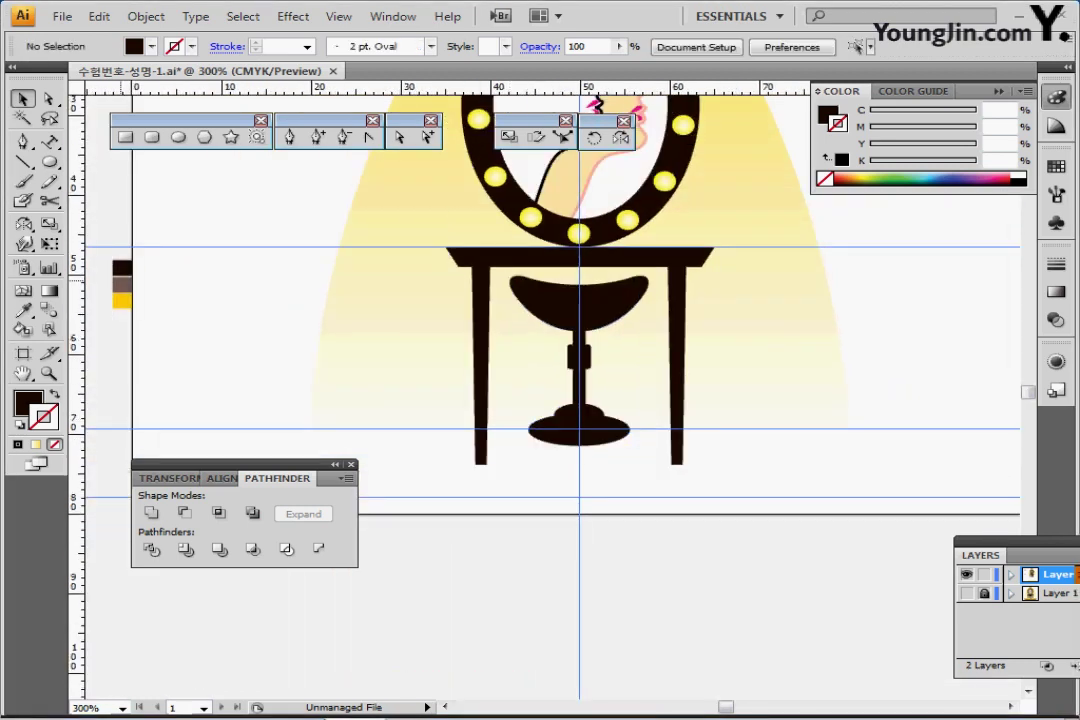
{"action": "left_click", "coordinate": [122, 286]}
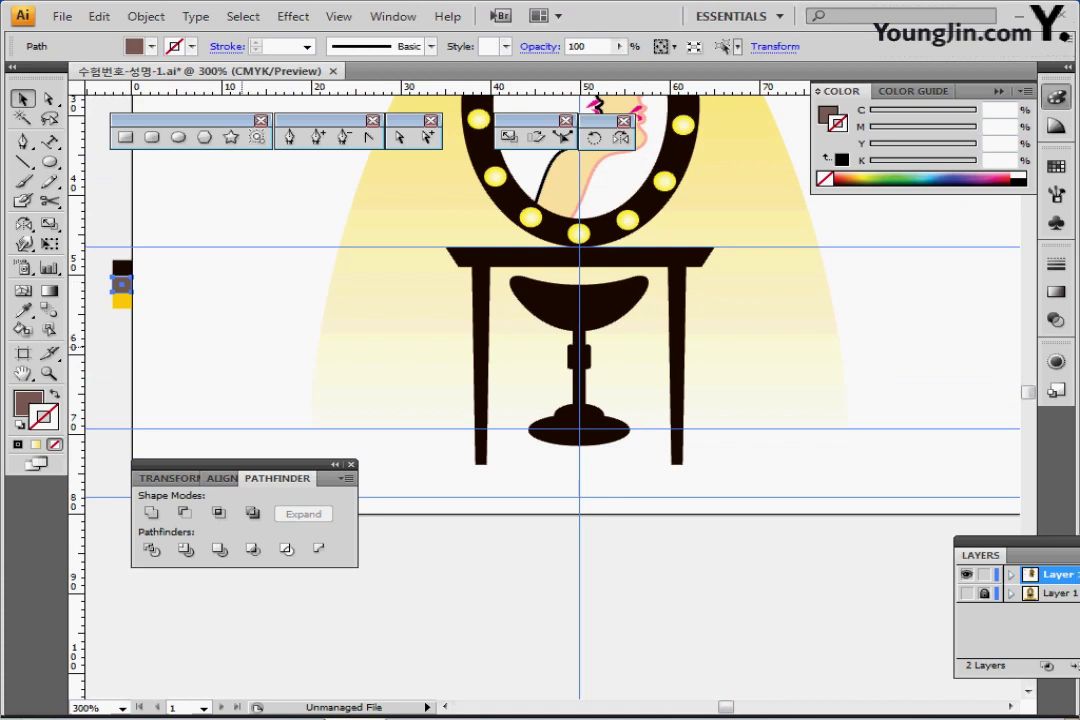
{"action": "key", "text": "ctrl+shift+a"}
Step: Draw a brown rounded rectangle about 60 mm wide across the bottom of the light shape, ending on the lowest horizontal guide
{"action": "scroll", "coordinate": [552, 395], "scroll_direction": "down", "scroll_amount": 1}
{"action": "key", "text": "ctrl+plus"}
{"action": "left_click_drag", "start_coordinate": [560, 433], "coordinate": [537, 453]}
{"action": "left_click", "coordinate": [151, 137]}
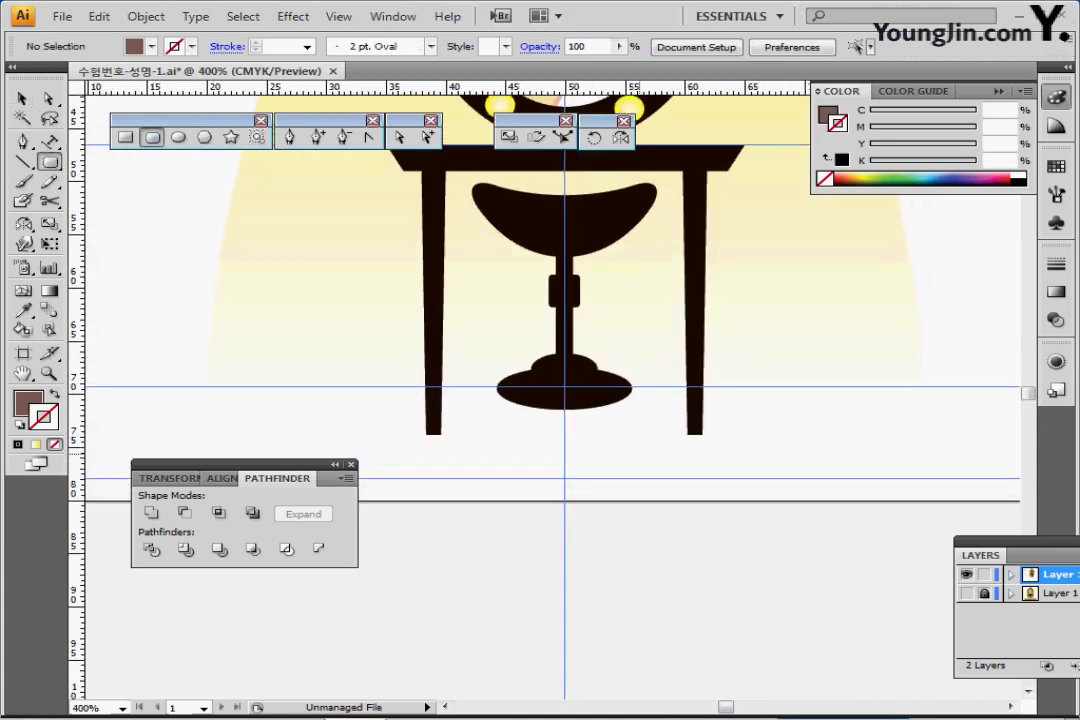
{"action": "left_click_drag", "start_coordinate": [240, 465], "coordinate": [240, 581]}
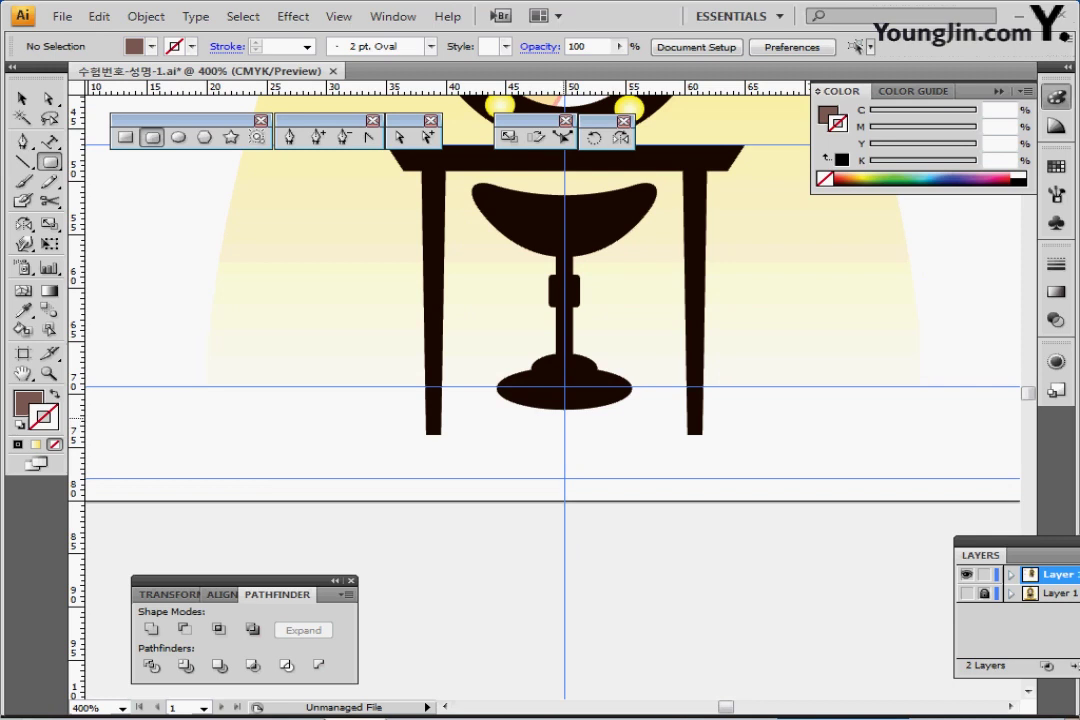
{"action": "left_click", "coordinate": [258, 394]}
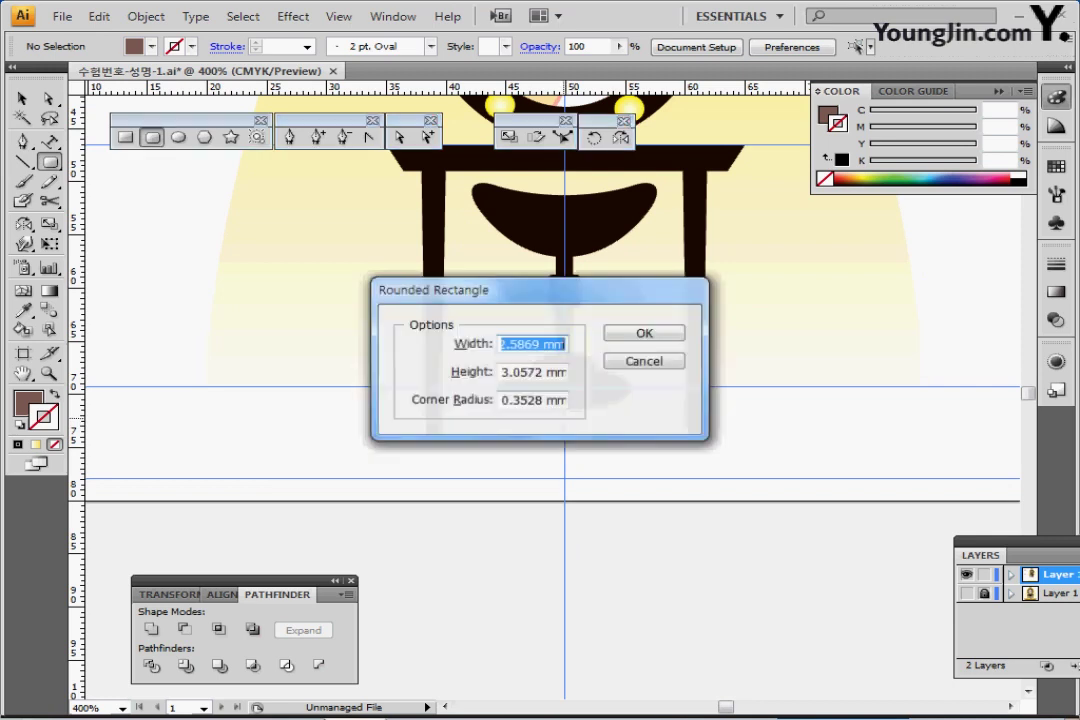
{"action": "key", "text": "Escape"}
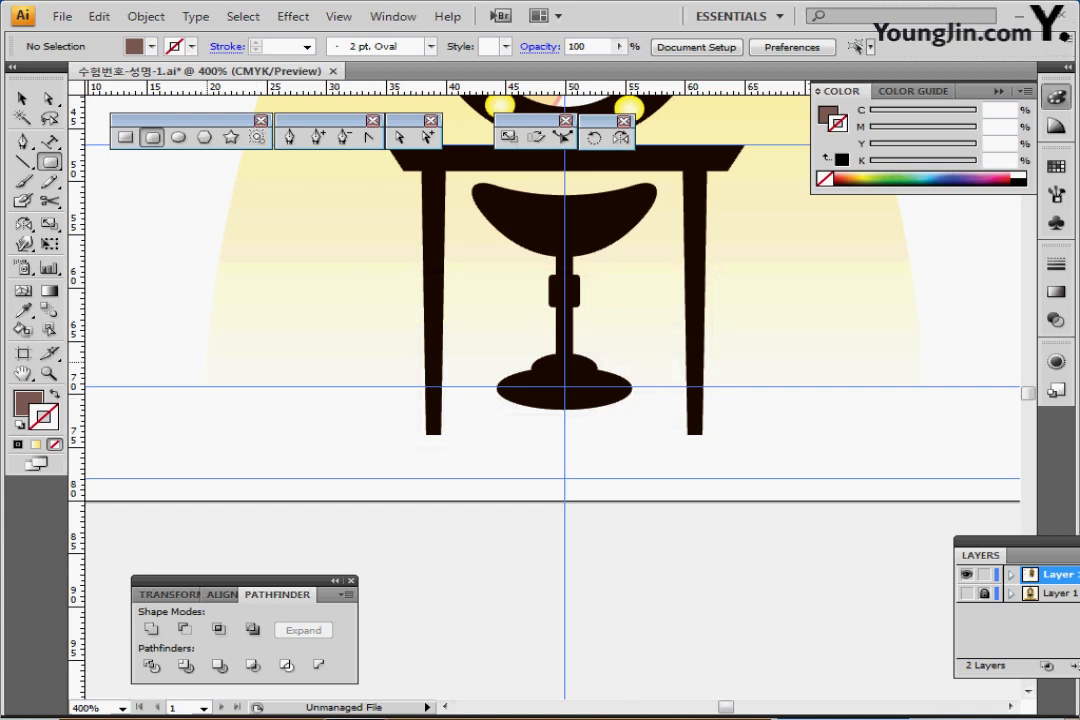
{"action": "left_click_drag", "start_coordinate": [207, 362], "coordinate": [919, 479]}
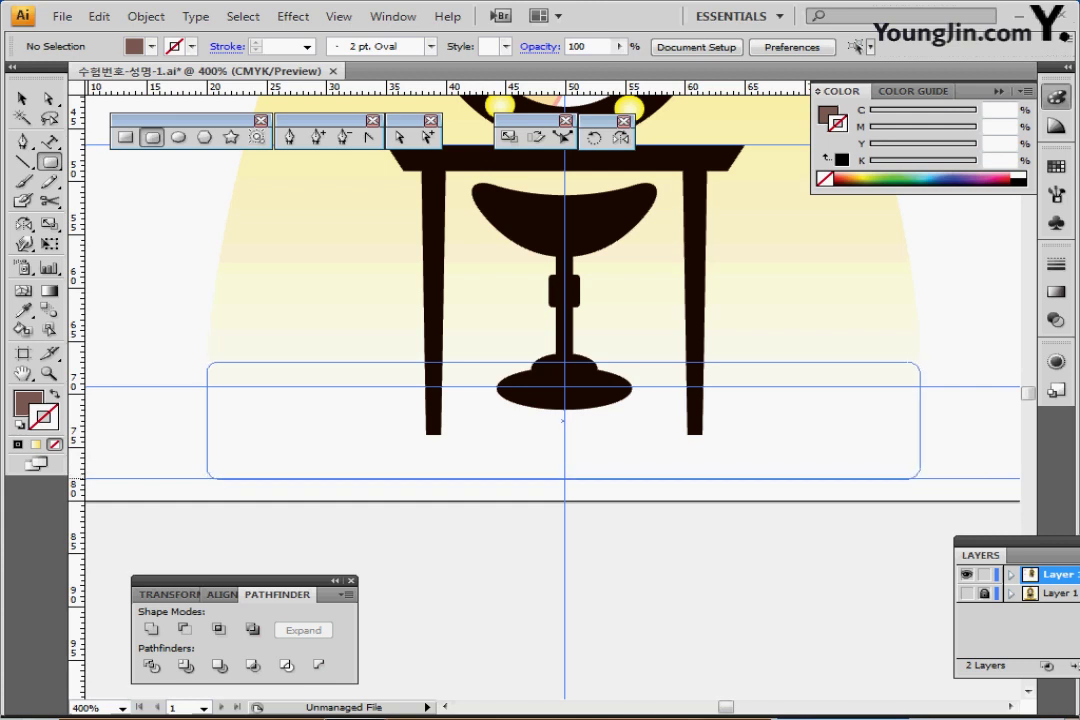
{"action": "key", "text": "Up"}
{"action": "key", "text": "Down"}
{"action": "key", "text": "Down"}
{"action": "left_click_drag", "start_coordinate": [919, 478], "coordinate": [919, 478]}
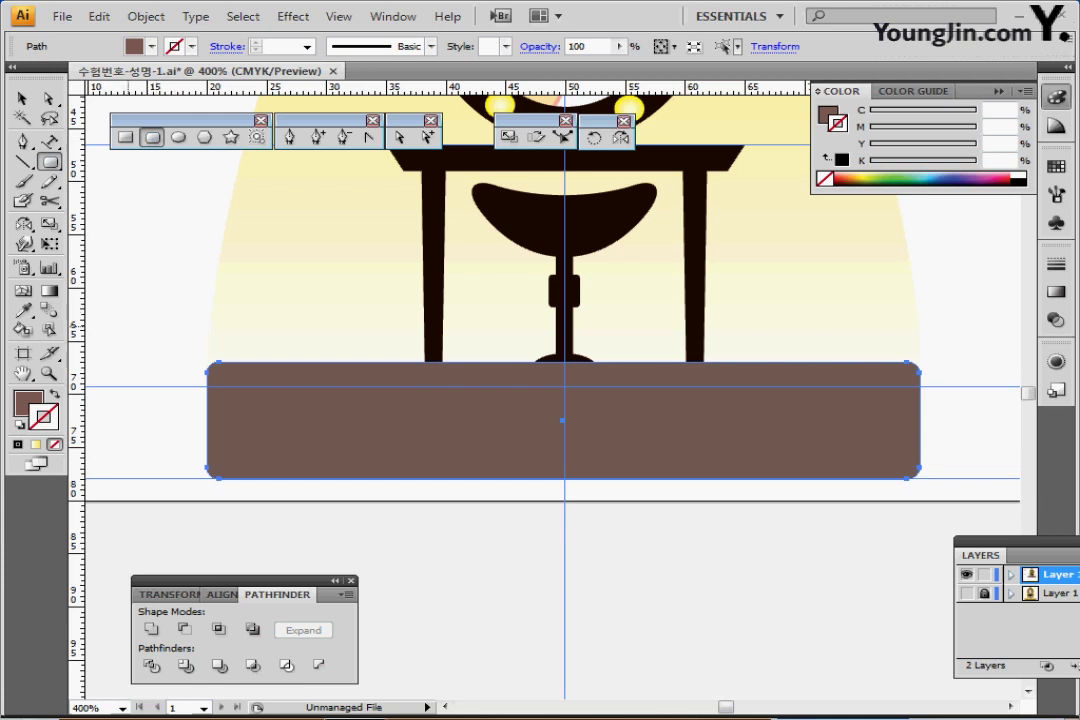
Step: Draw a wider rounded rectangle down to the 70 mm guide and subtract it from the brown one, leaving a straight top edge
{"action": "left_click_drag", "start_coordinate": [117, 290], "coordinate": [969, 386]}
{"action": "key", "text": "ctrl+a"}
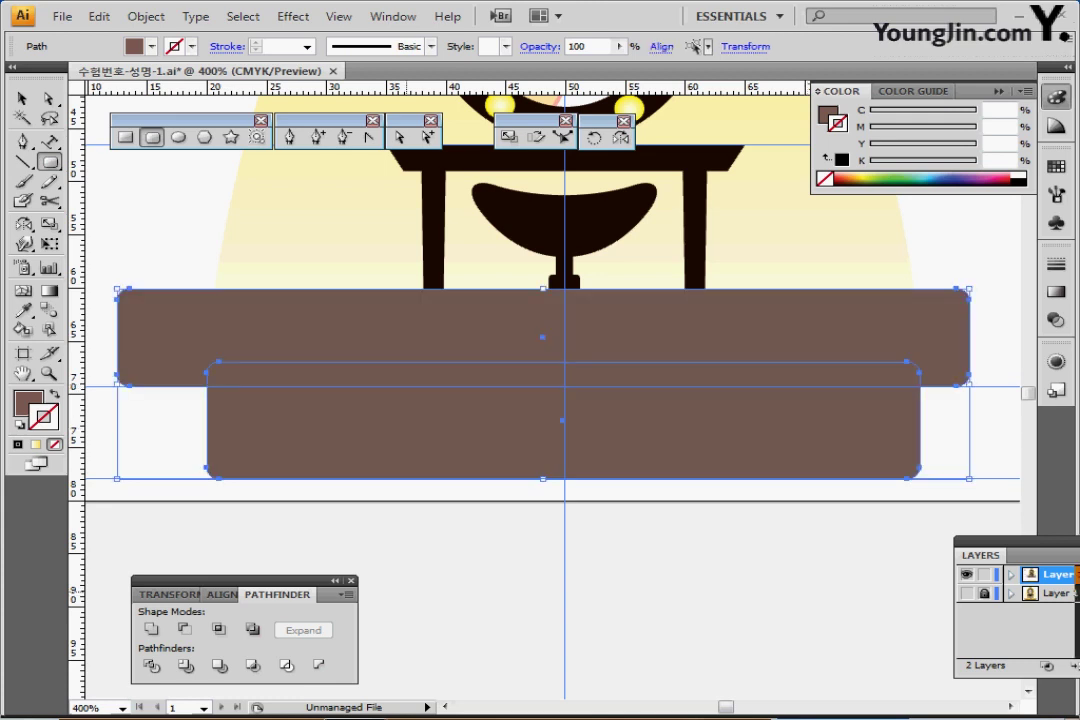
{"action": "left_click", "coordinate": [184, 629]}
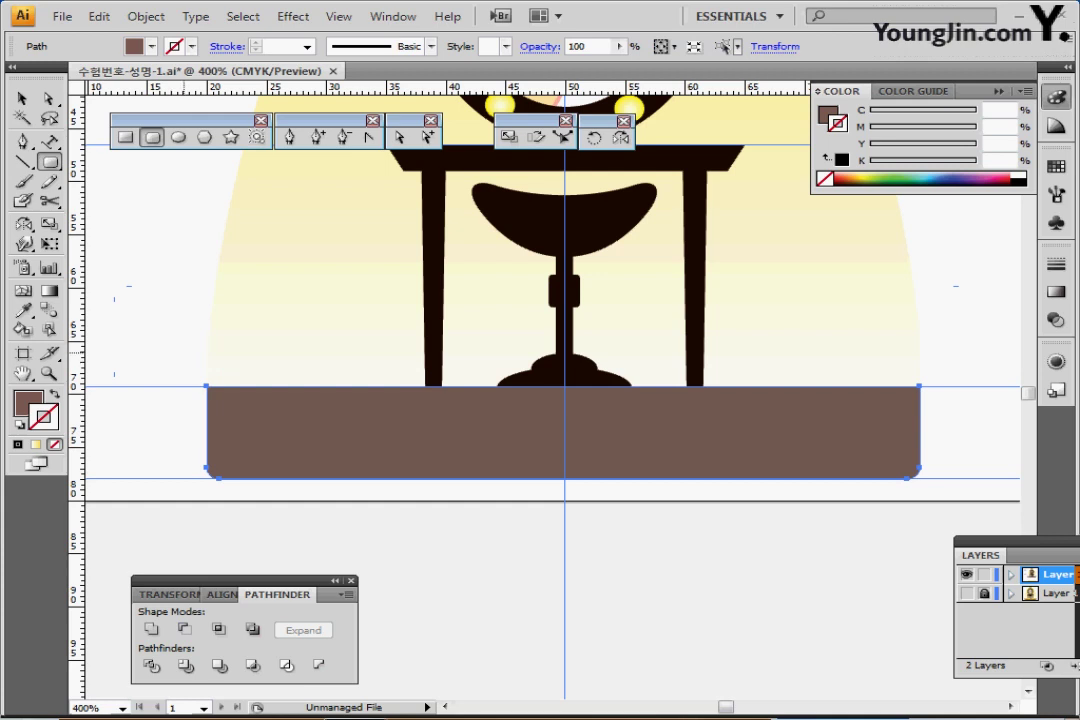
{"action": "key", "text": "ctrl+shift+a"}
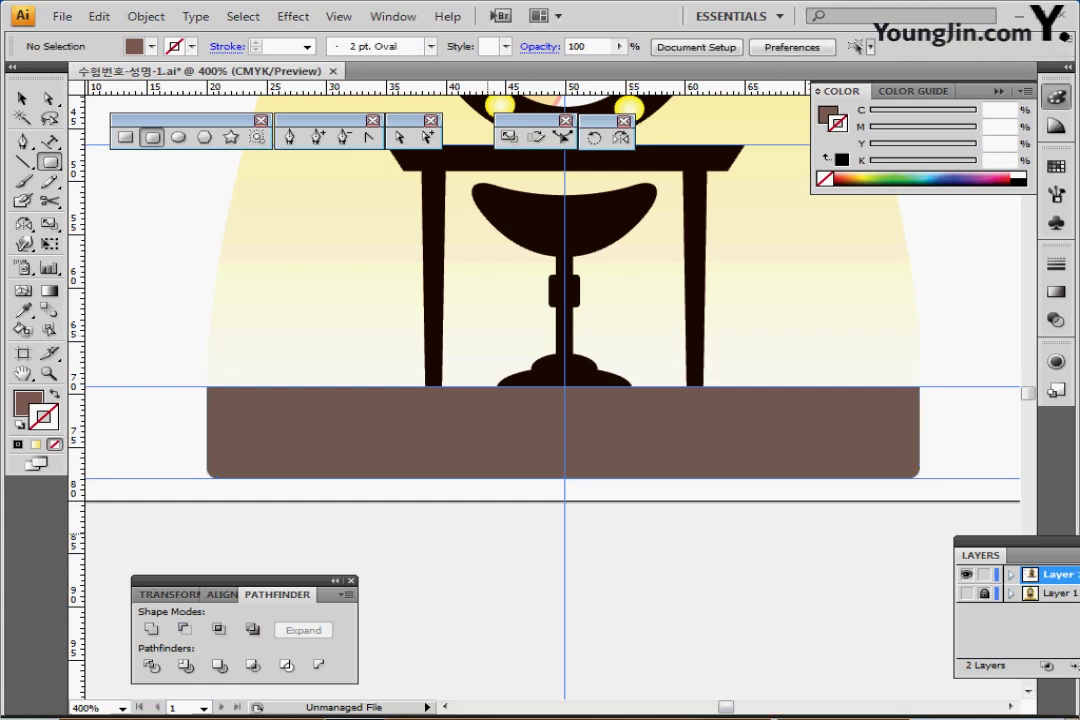
Step: Move the yellow HIGHLIGHT MAKEUP text from below the artboard onto the brown base and bring it to the front
{"action": "left_click", "coordinate": [48, 142]}
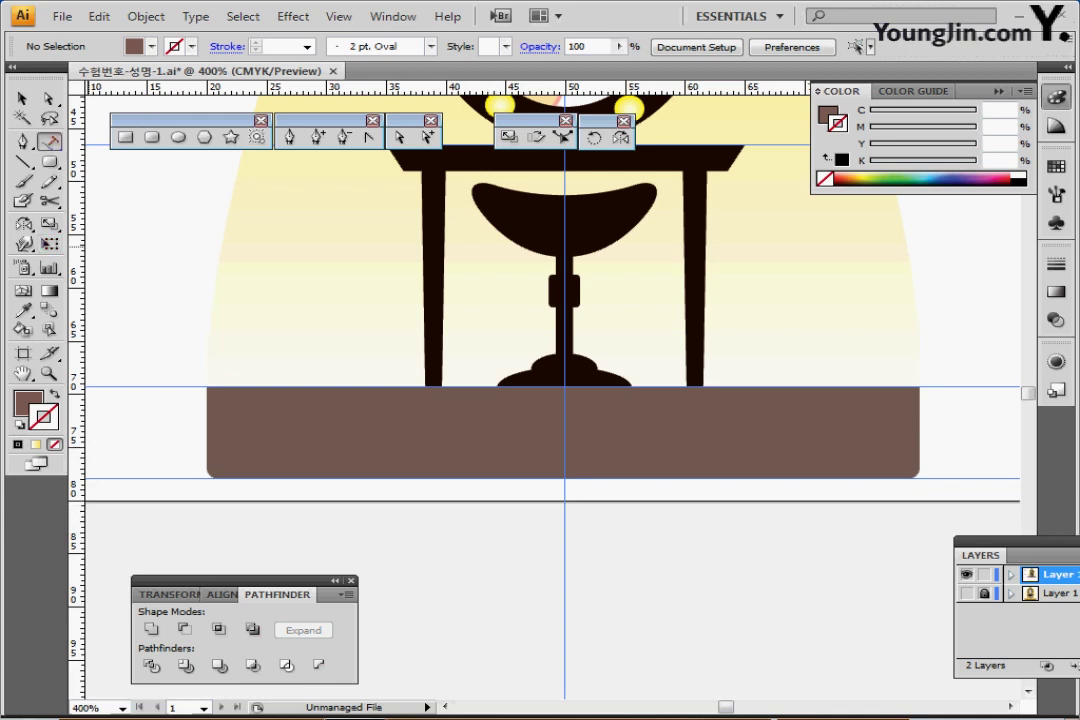
{"action": "left_click_drag", "start_coordinate": [48, 142], "coordinate": [100, 143]}
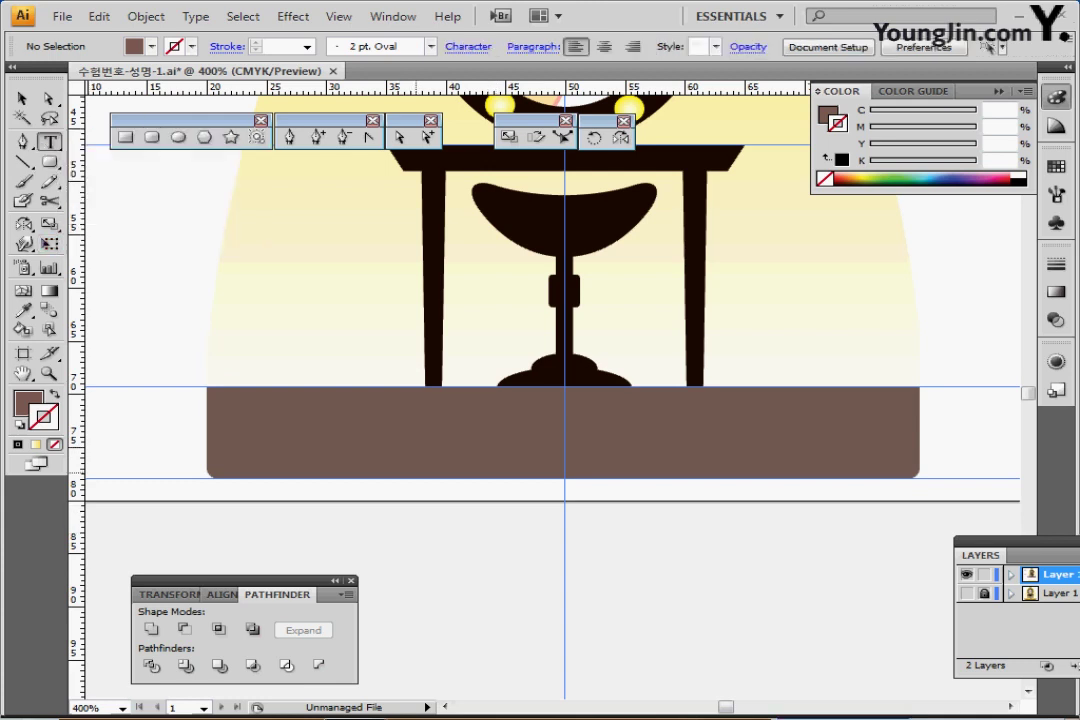
{"action": "key", "text": "ctrl+minus"}
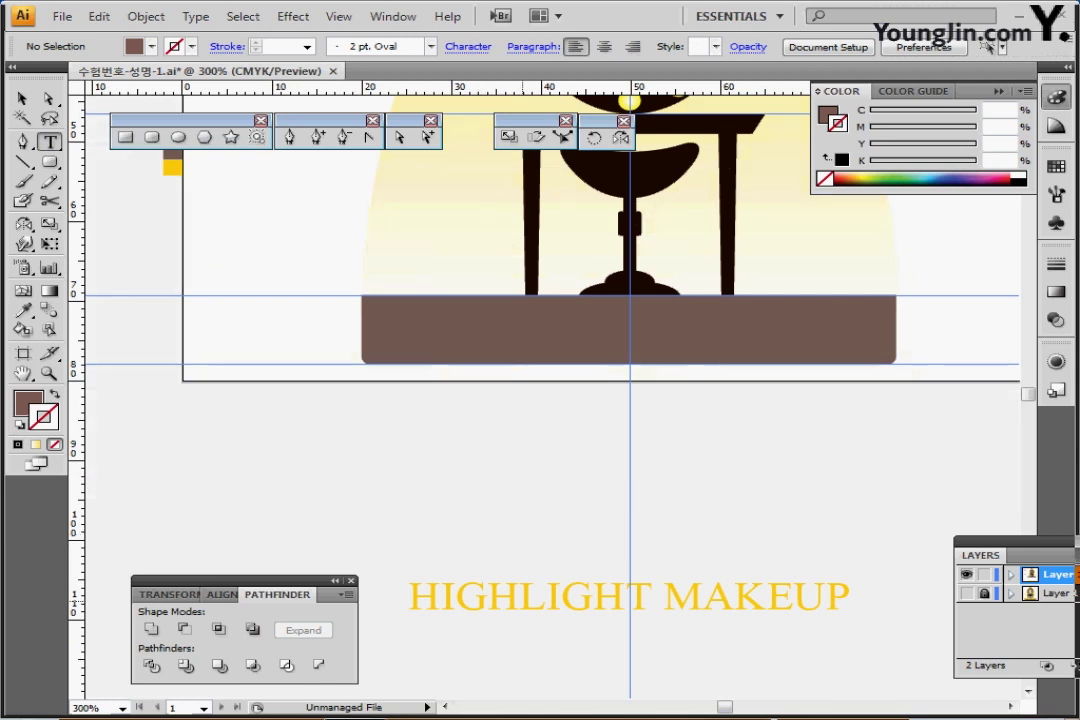
{"action": "left_click_drag", "start_coordinate": [523, 600], "coordinate": [515, 333]}
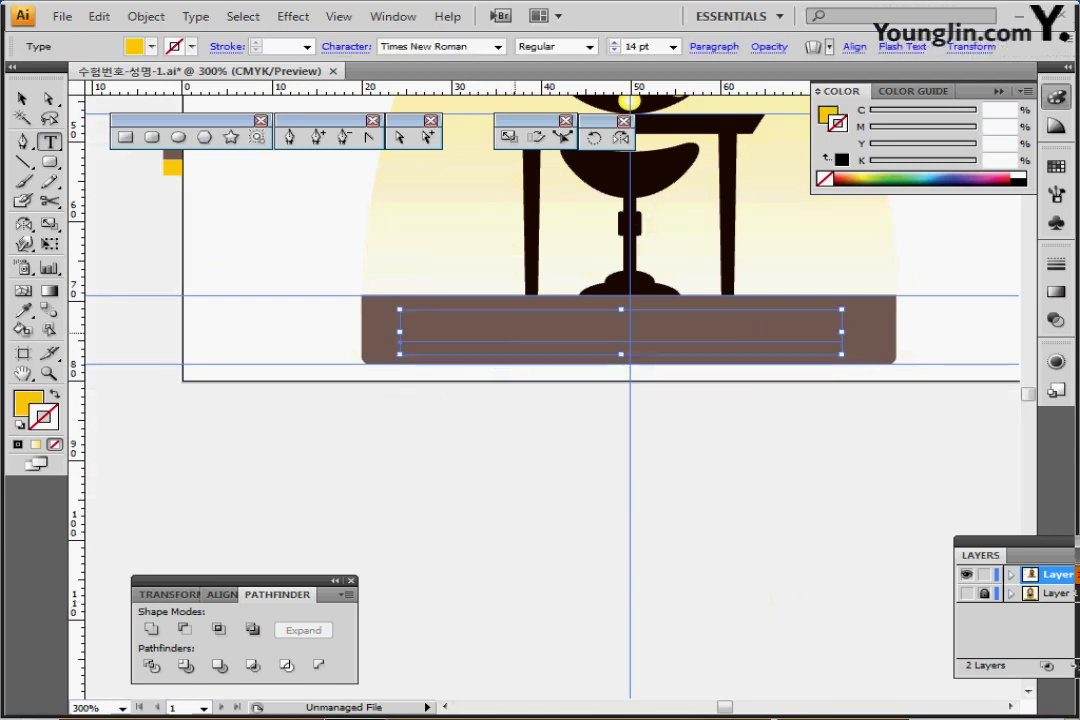
{"action": "key", "text": "ctrl+shift+bracketright"}
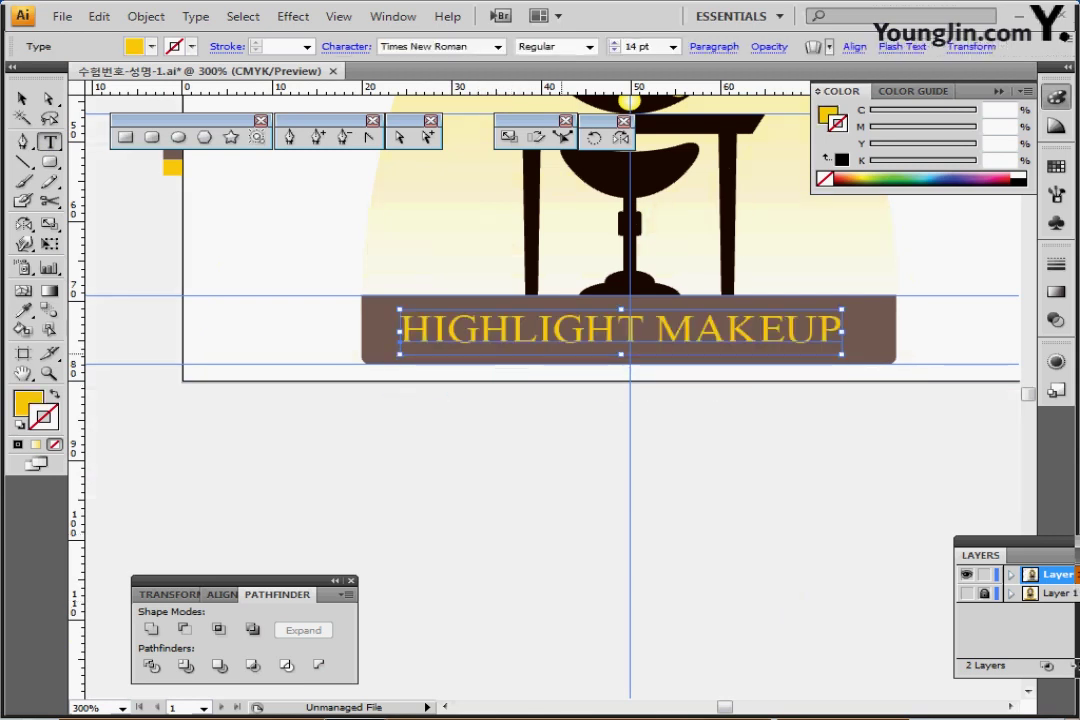
Step: Nudge the HIGHLIGHT MAKEUP text sideways until it is centred on the vertical guide within the brown base
{"action": "left_click_drag", "start_coordinate": [653, 354], "coordinate": [558, 453]}
{"action": "key", "text": "ctrl+plus"}
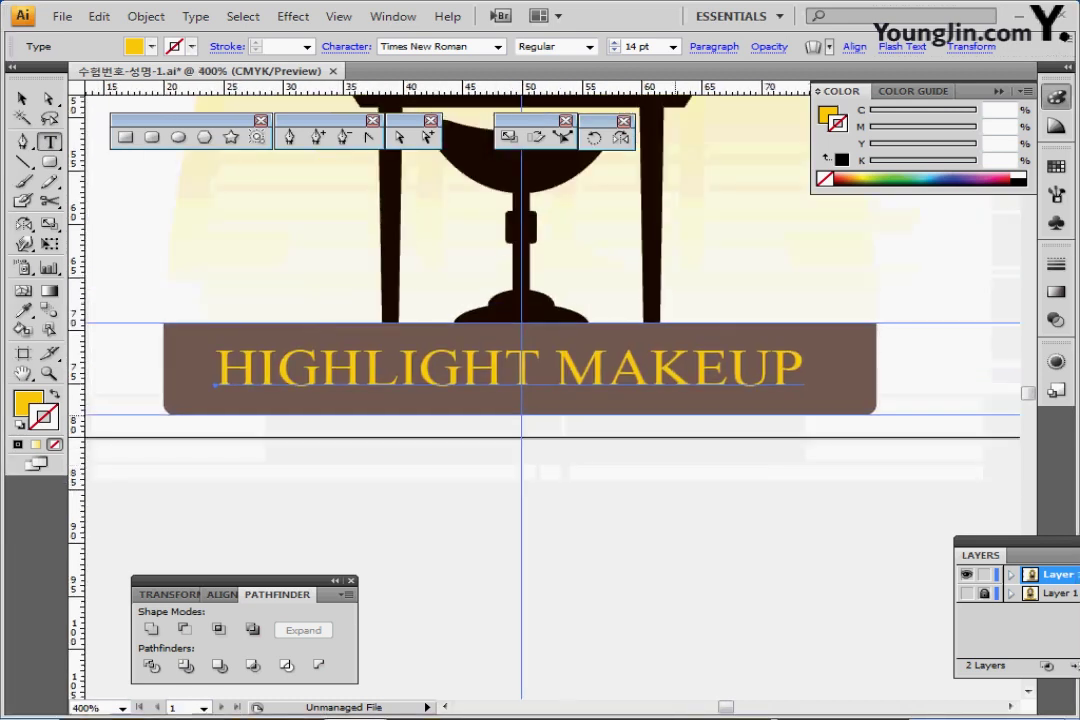
{"action": "key", "text": "ctrl+Right"}
{"action": "key", "text": "ctrl+Right"}
{"action": "key", "text": "ctrl+Right"}
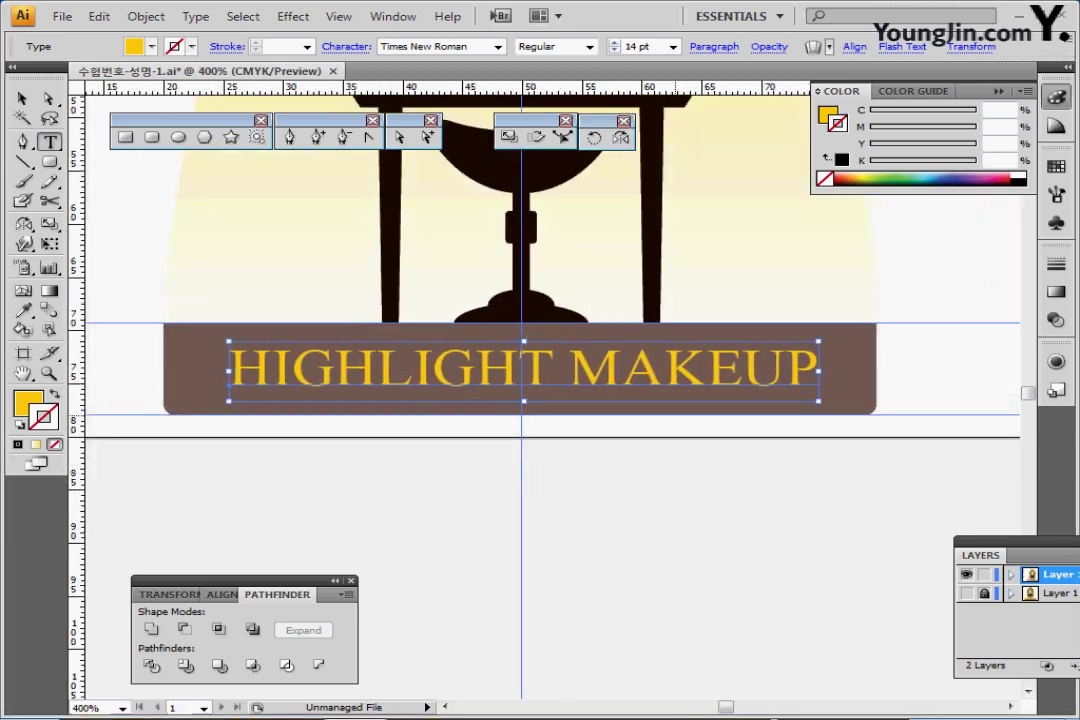
{"action": "key", "text": "Left"}
{"action": "key", "text": "ctrl+shift+b"}
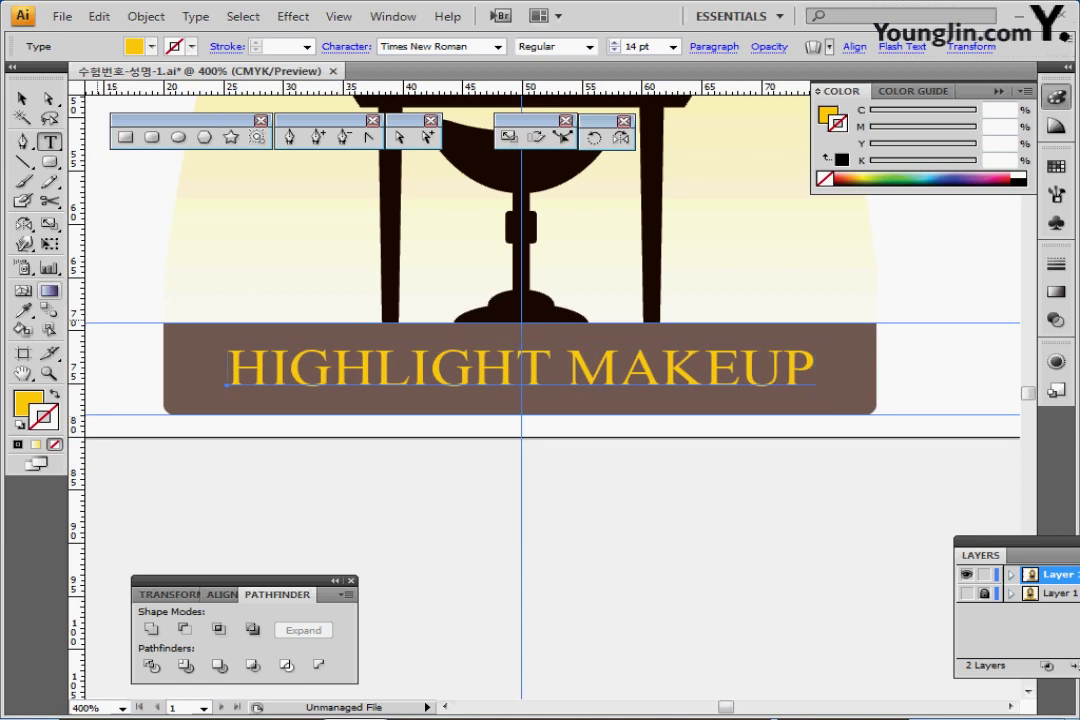
Step: Hide the guides and bring the whole vanity illustration into view for checking
{"action": "key", "text": "ctrl+0"}
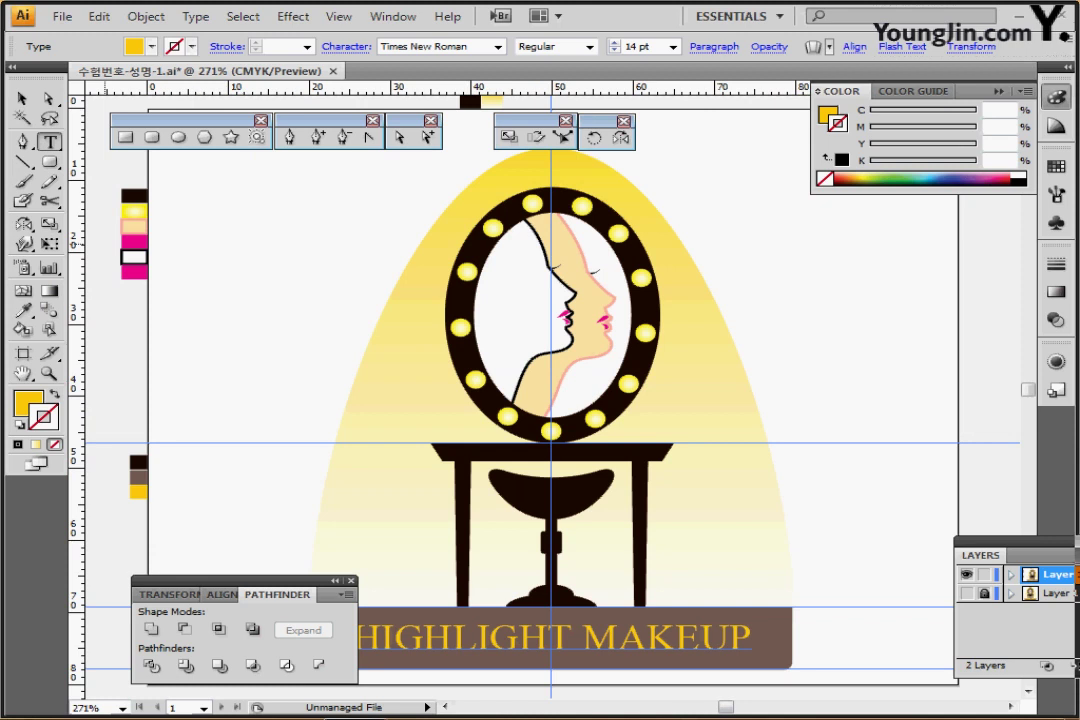
{"action": "key", "text": "ctrl+semicolon"}
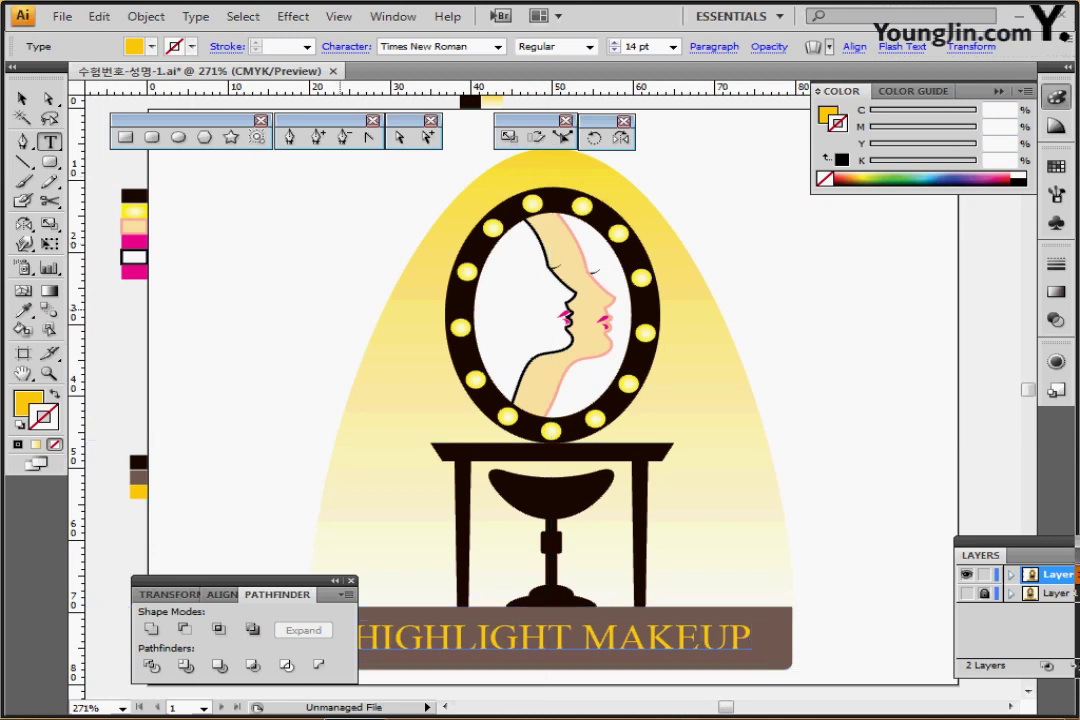
{"action": "left_click_drag", "start_coordinate": [400, 300], "coordinate": [358, 264]}
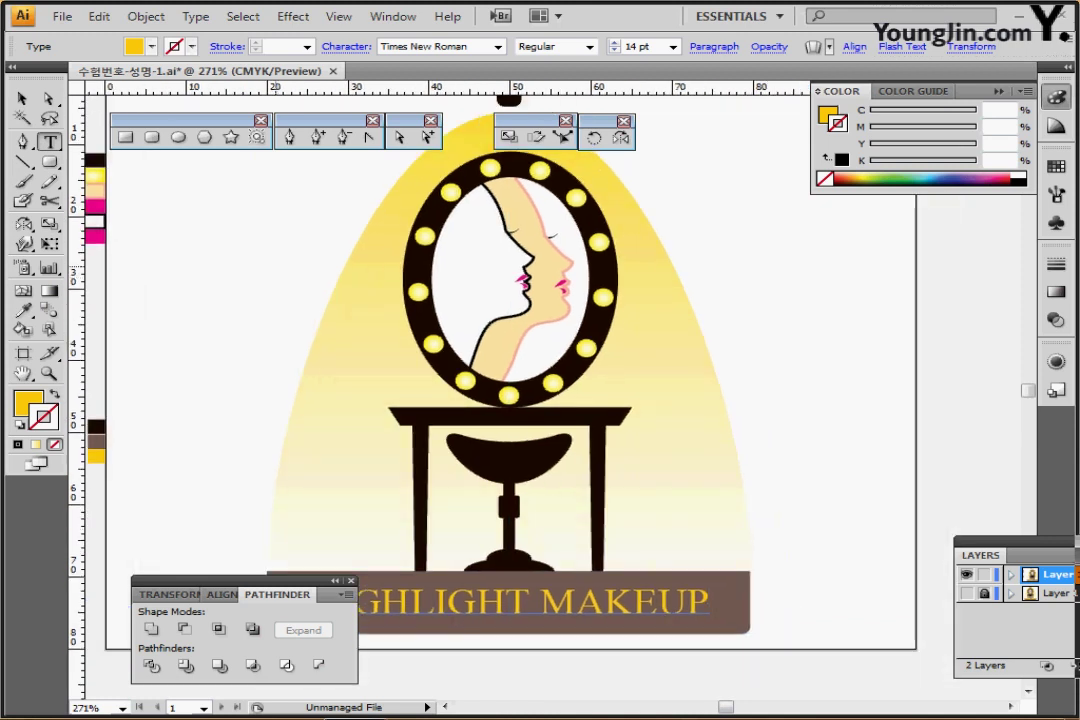